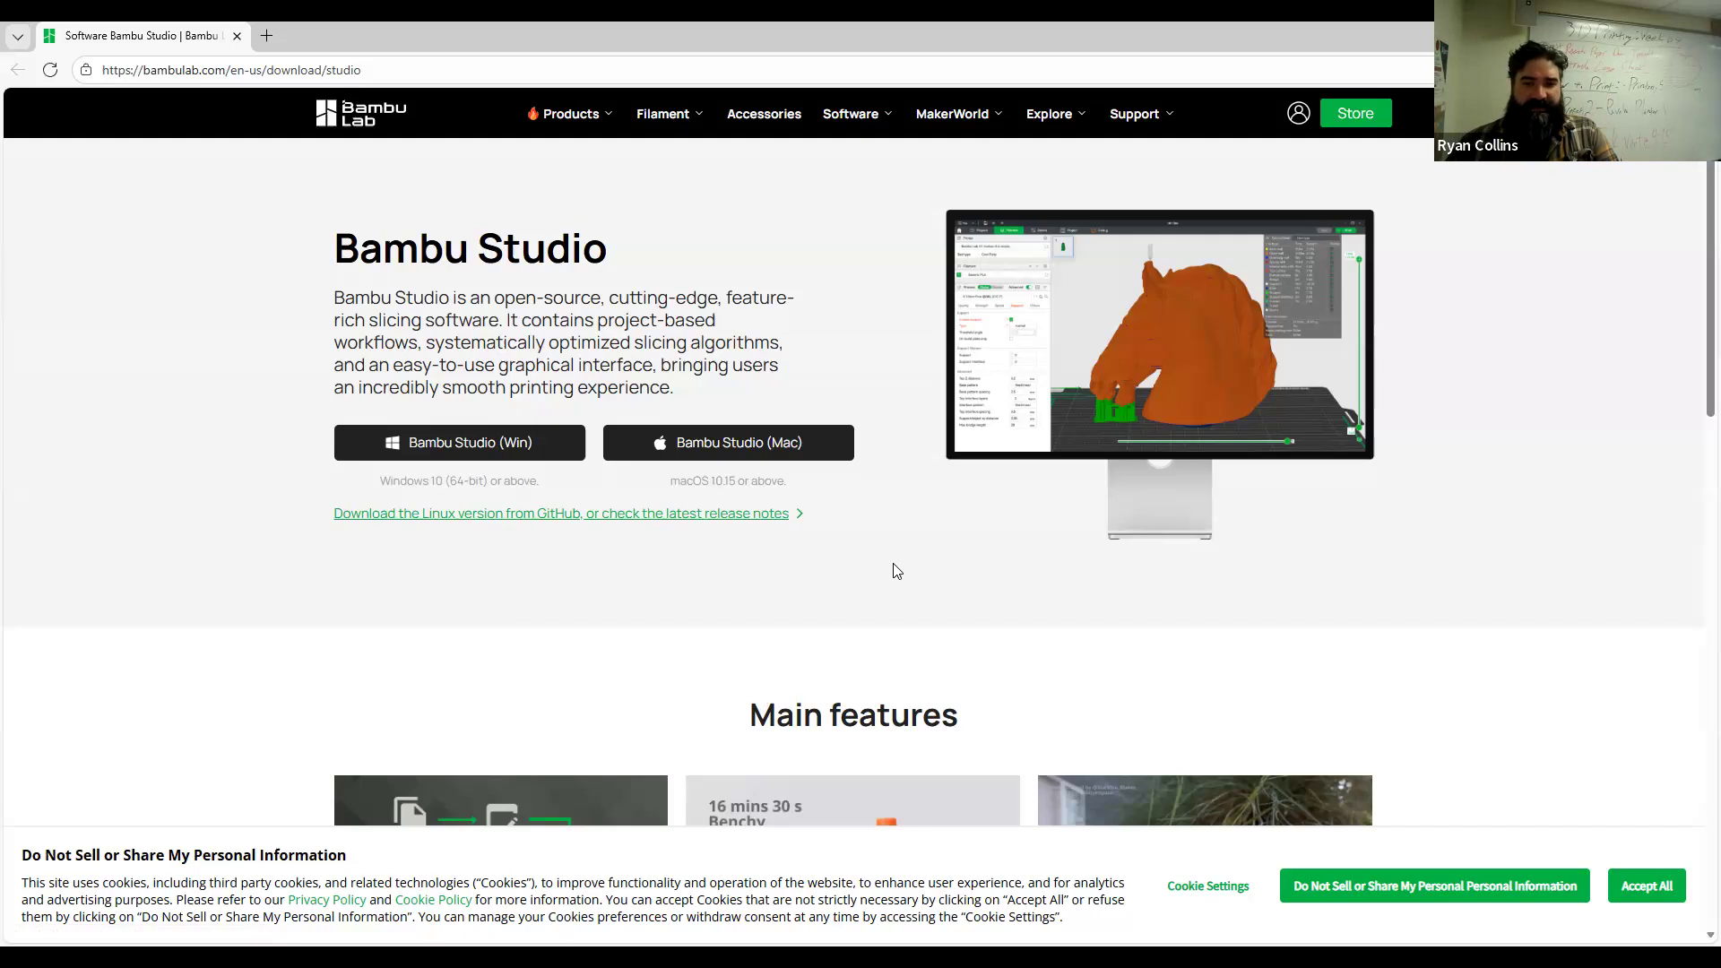
Switch to the setup guide PDF in Adobe Acrobat and read the installation, login region and printer selection instructions
key("alt+Tab")
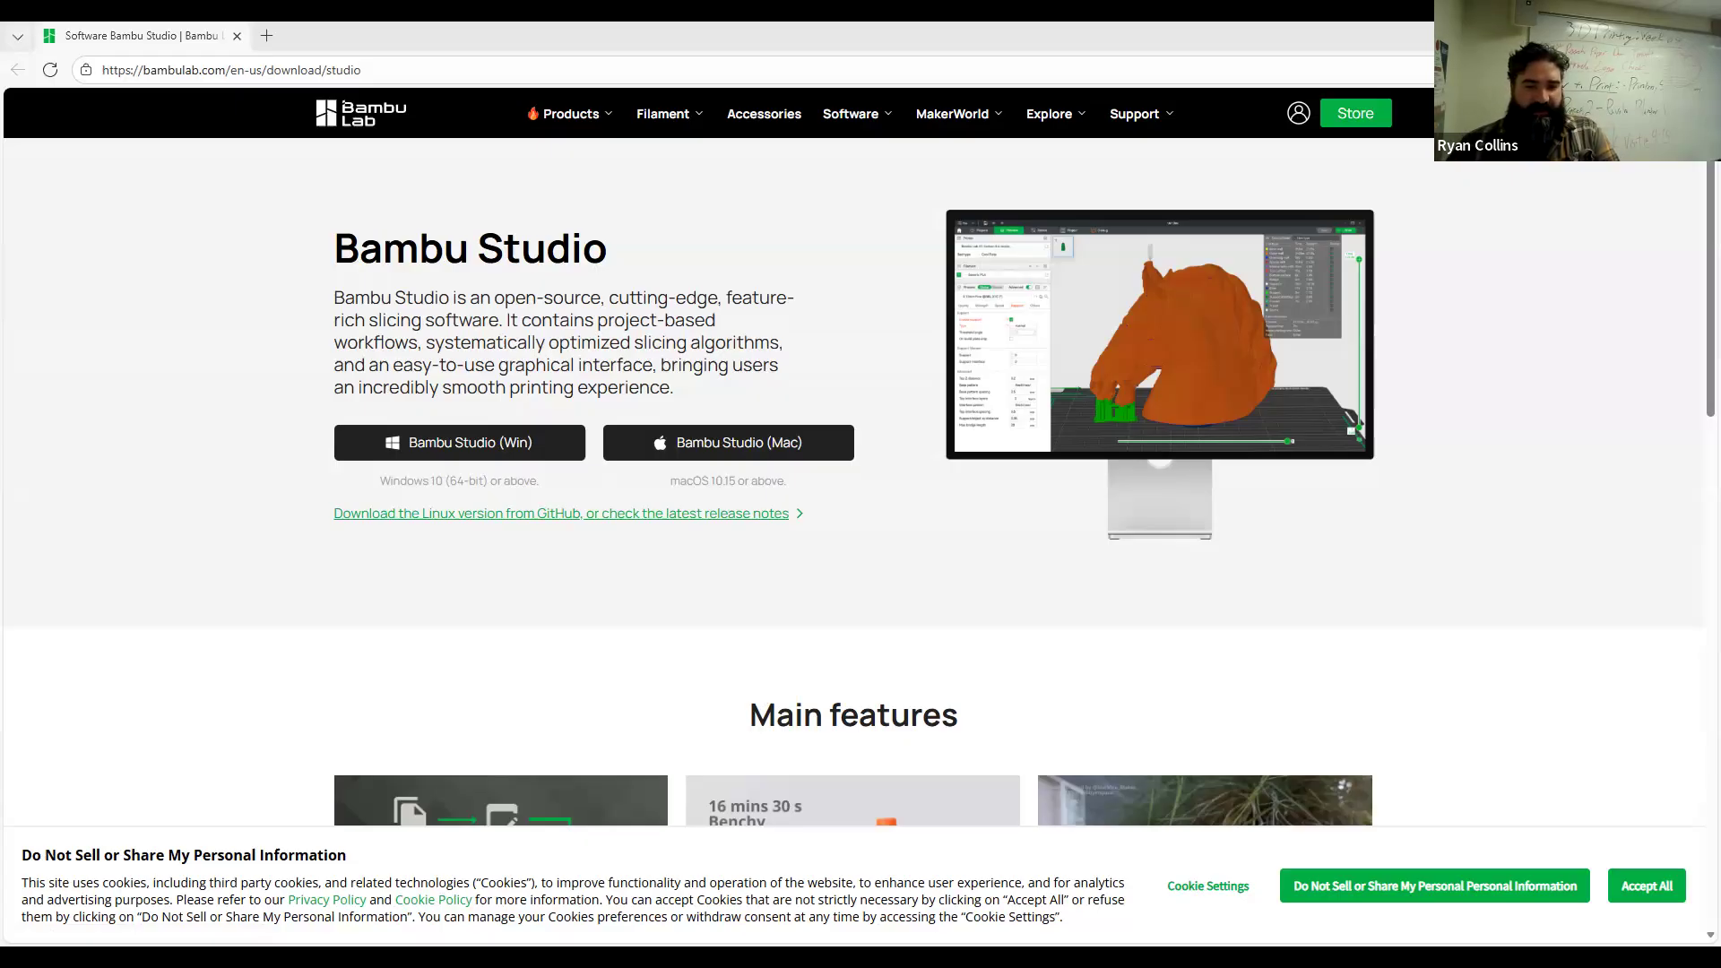
key("alt+Tab")
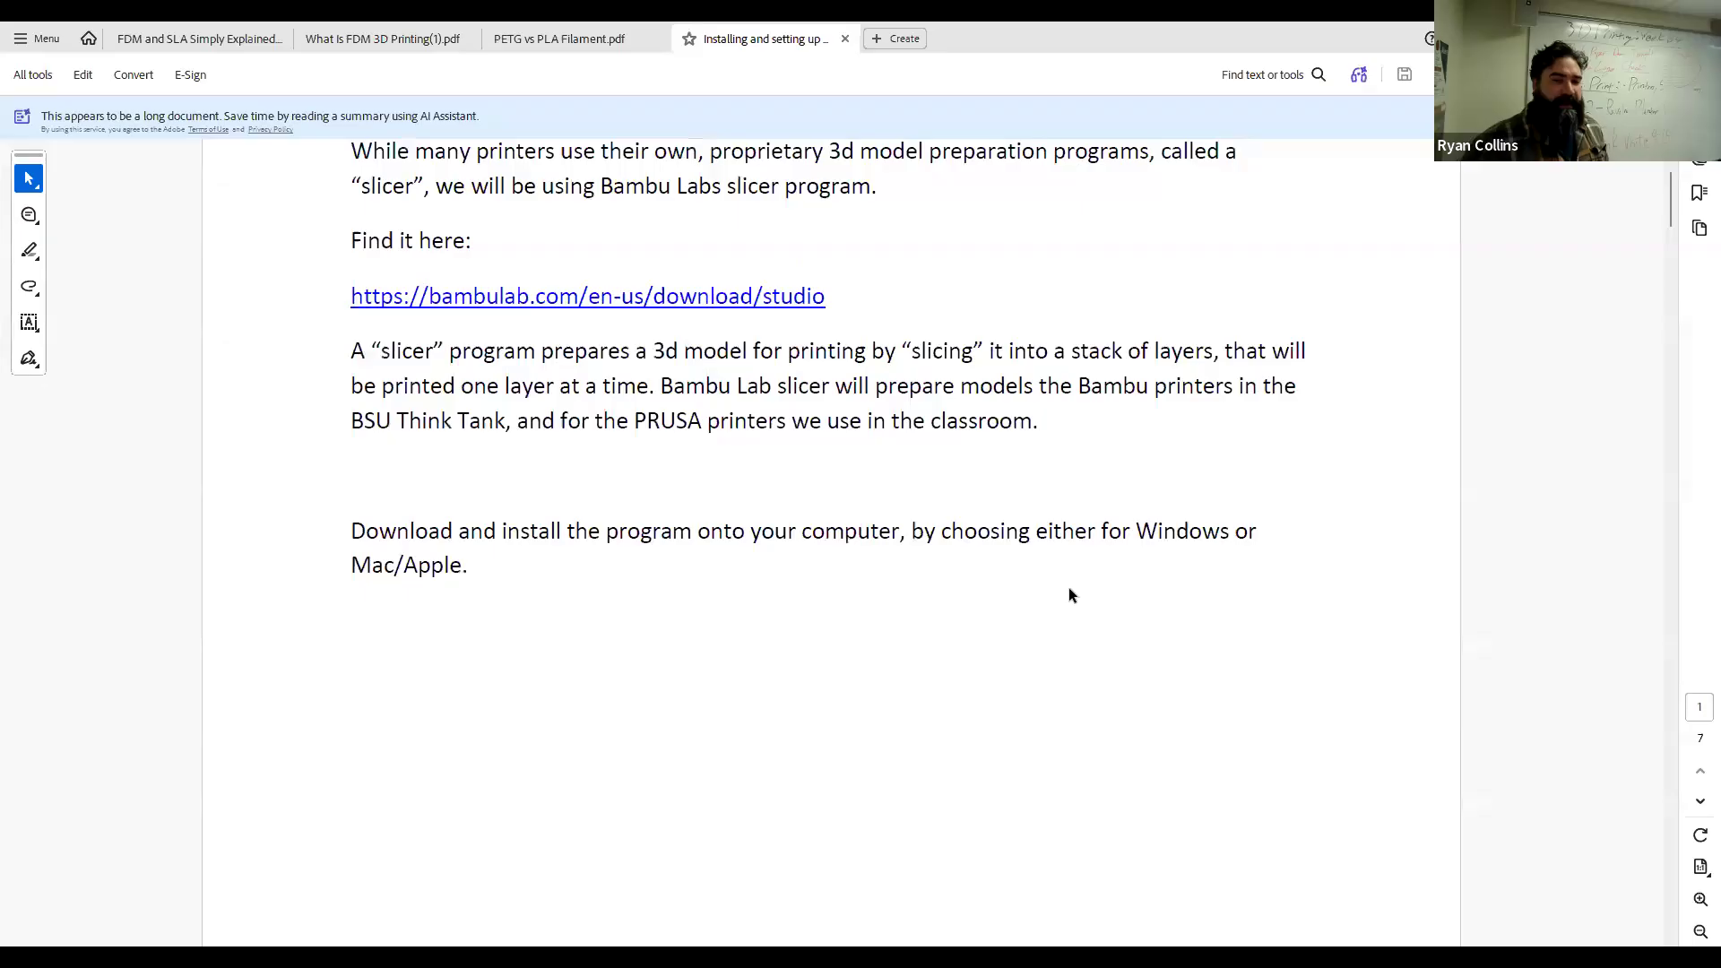
scroll(1079, 565, "down", 3)
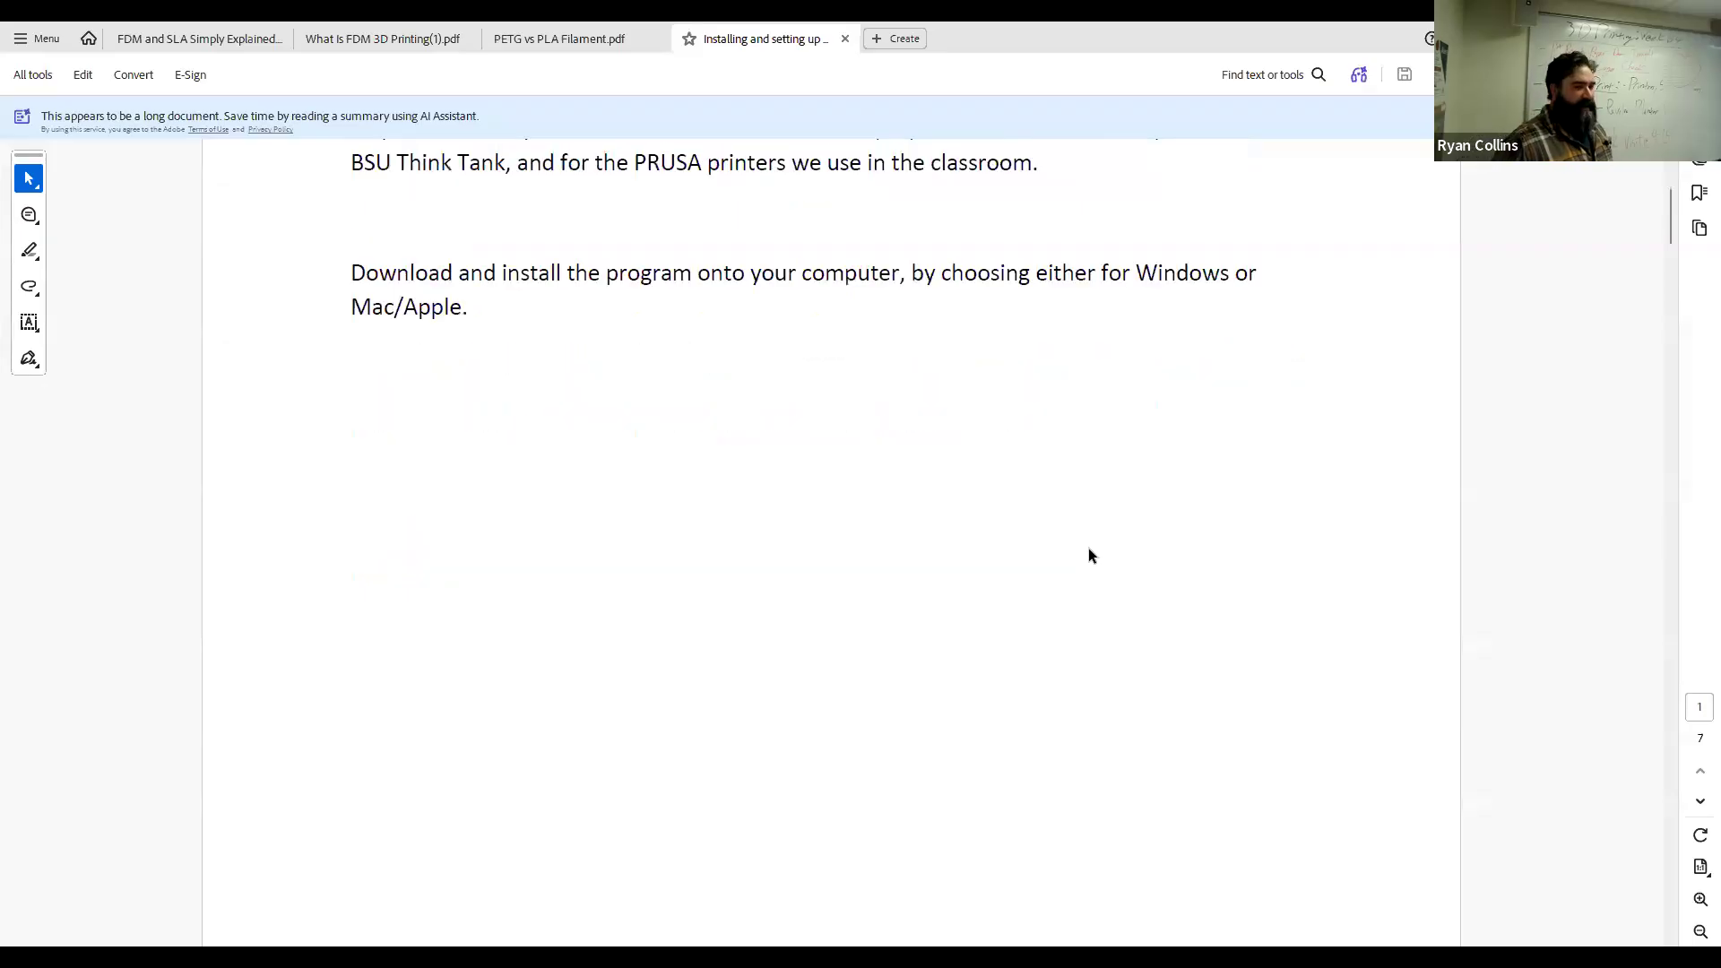
scroll(1115, 557, "down", 5)
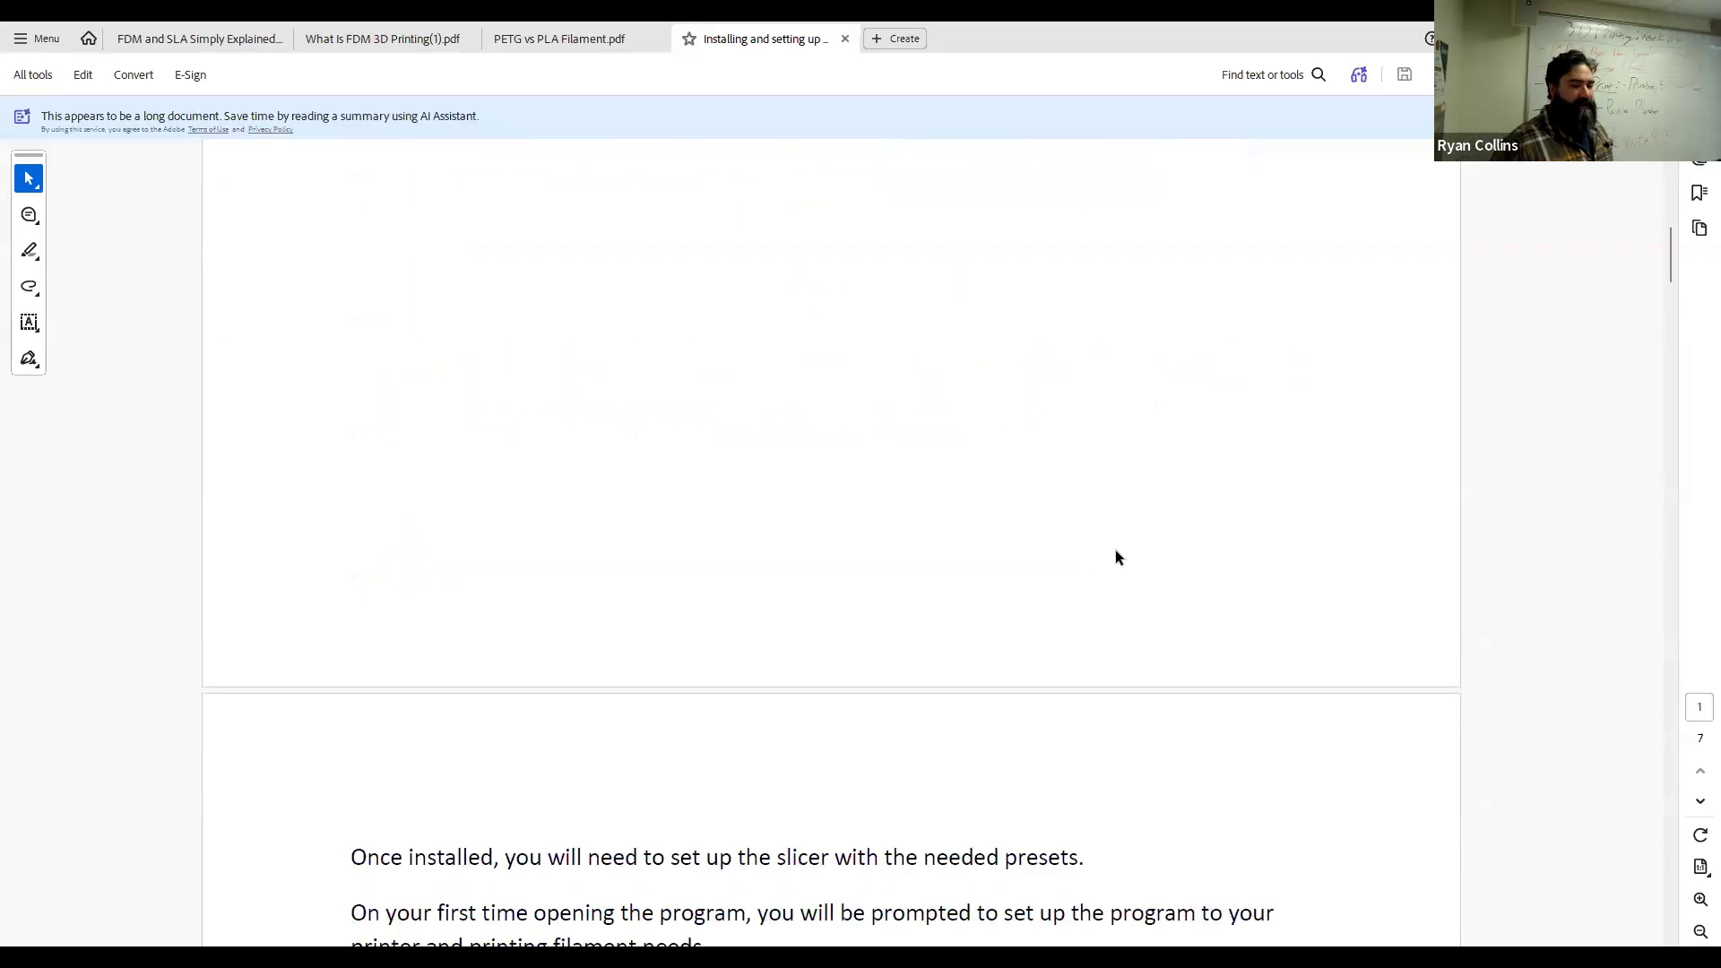
scroll(1115, 558, "down", 8)
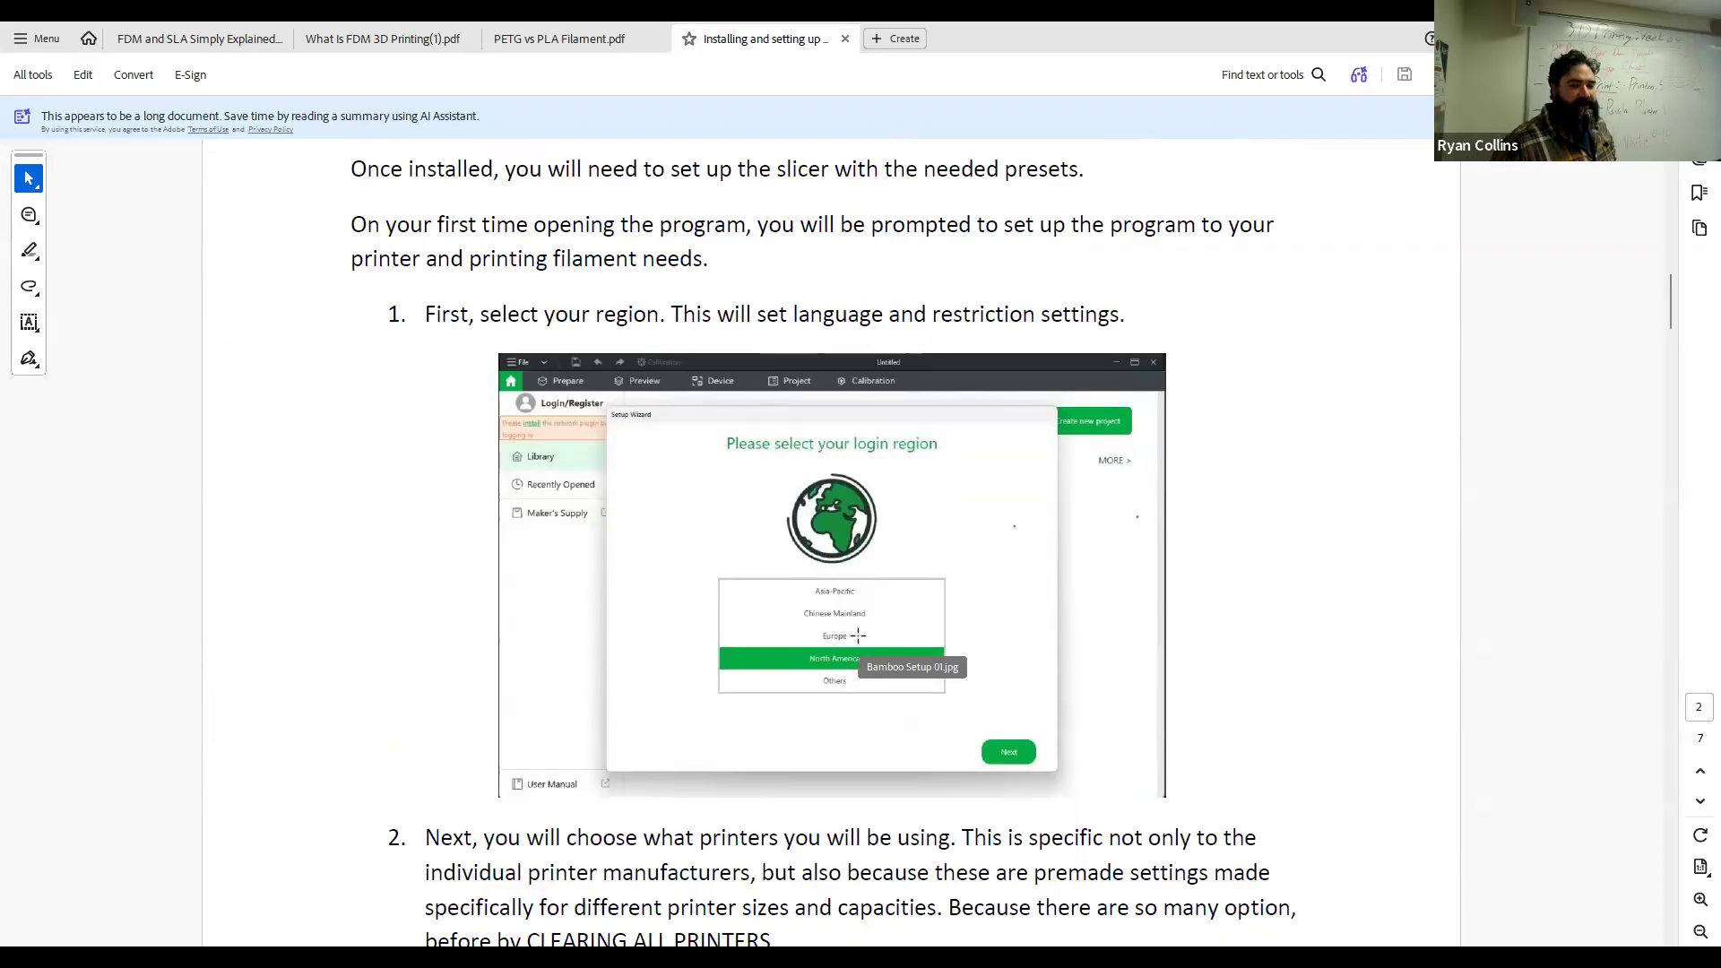
scroll(720, 652, "down", 5)
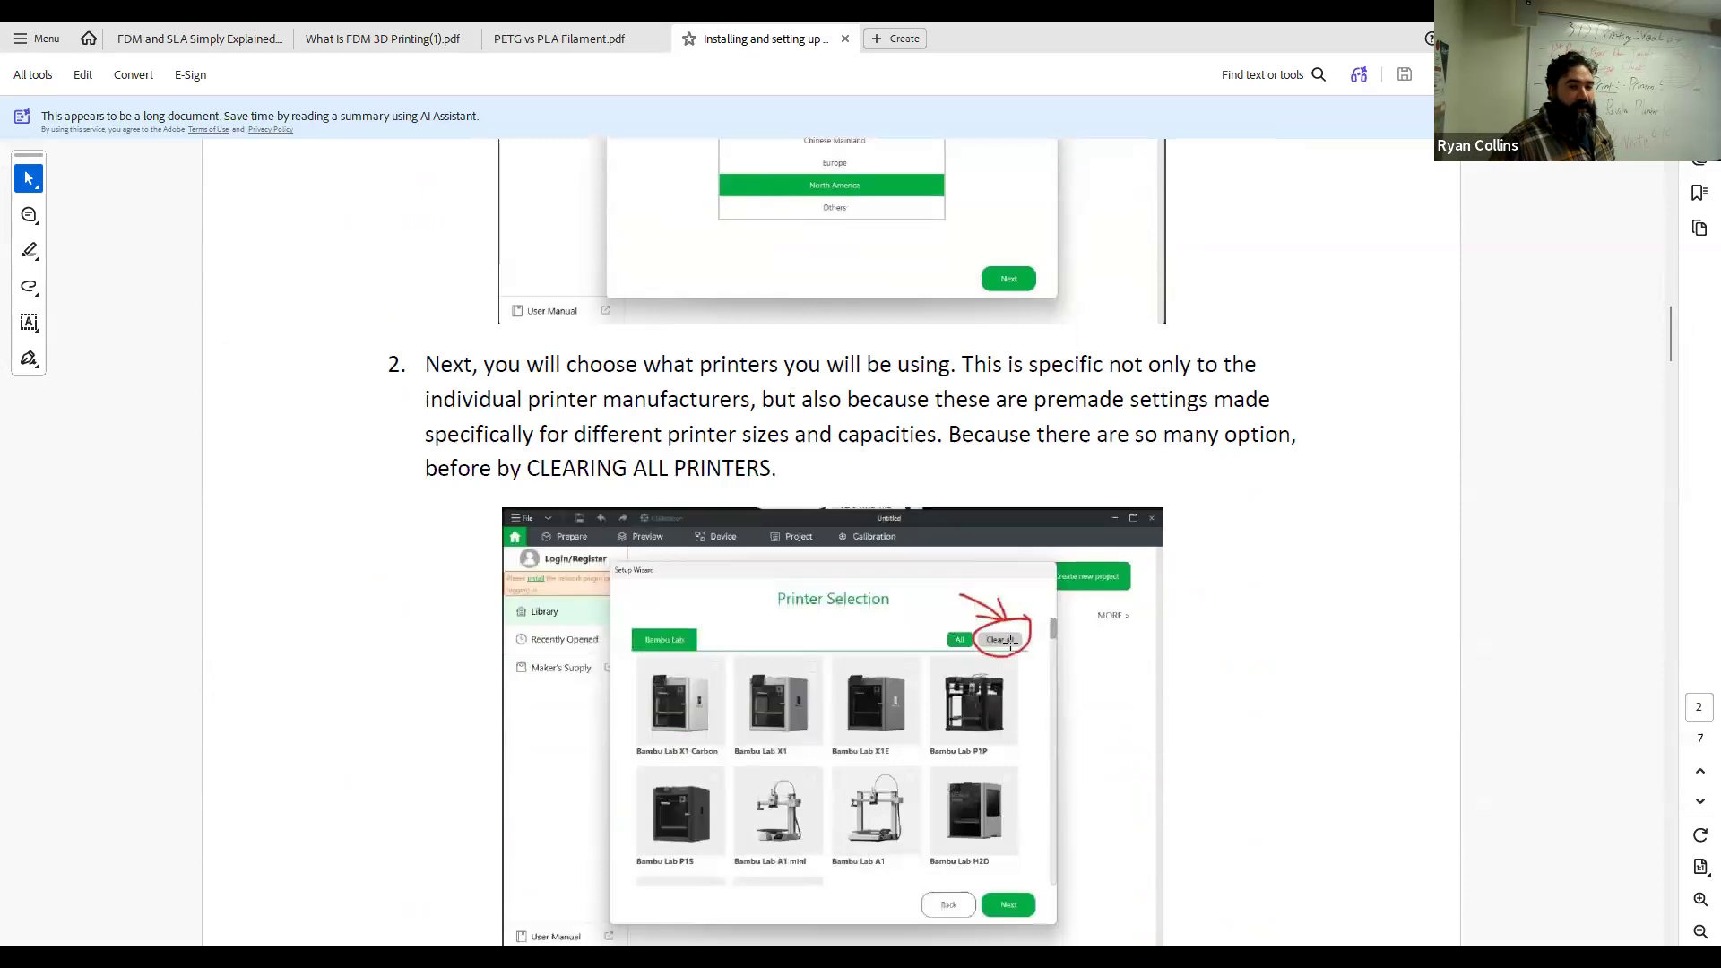
scroll(1010, 642, "down", 1)
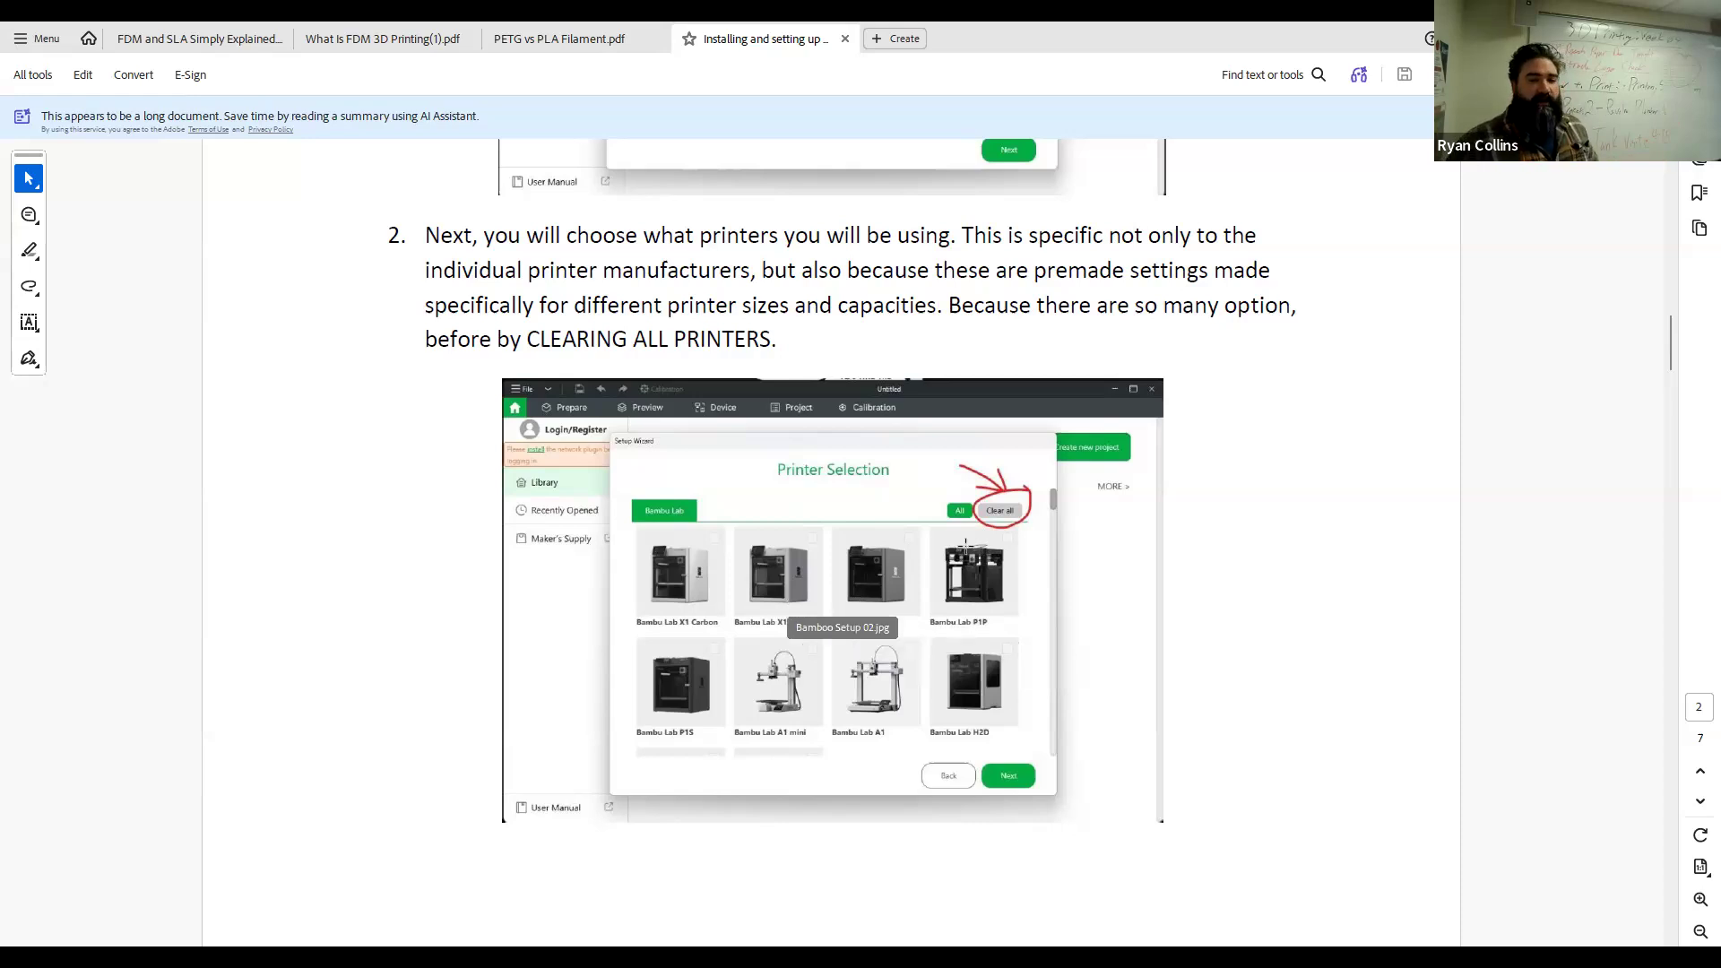
scroll(1008, 469, "down", 1)
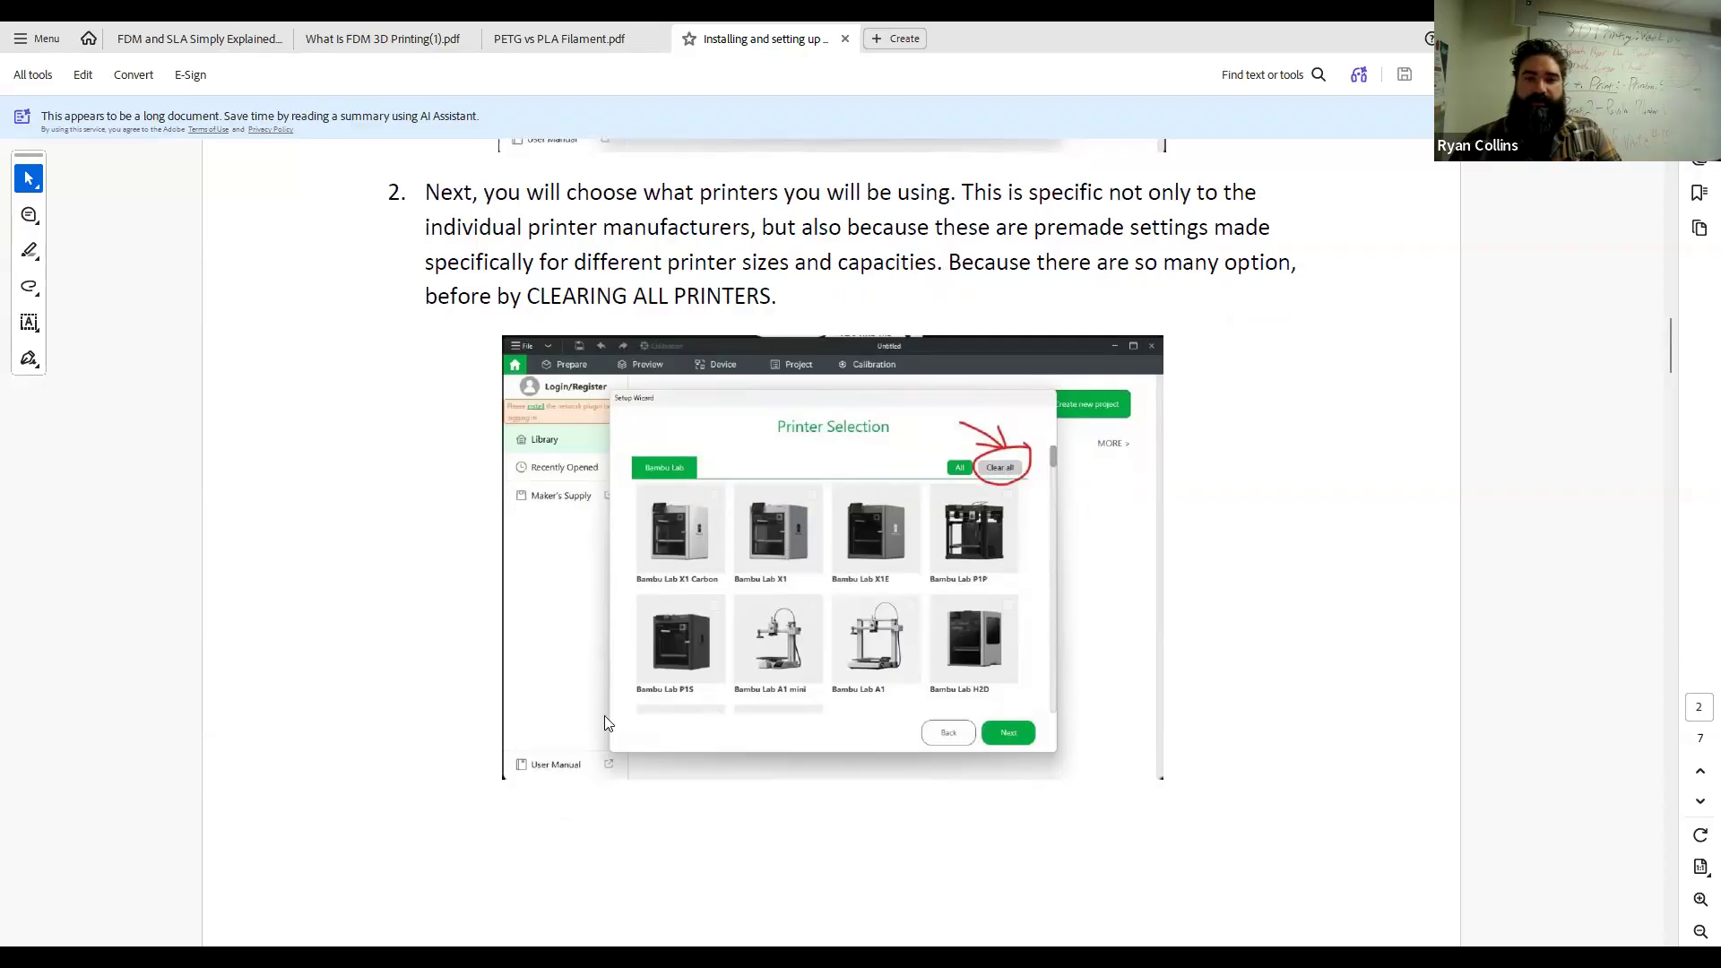
scroll(979, 610, "down", 10)
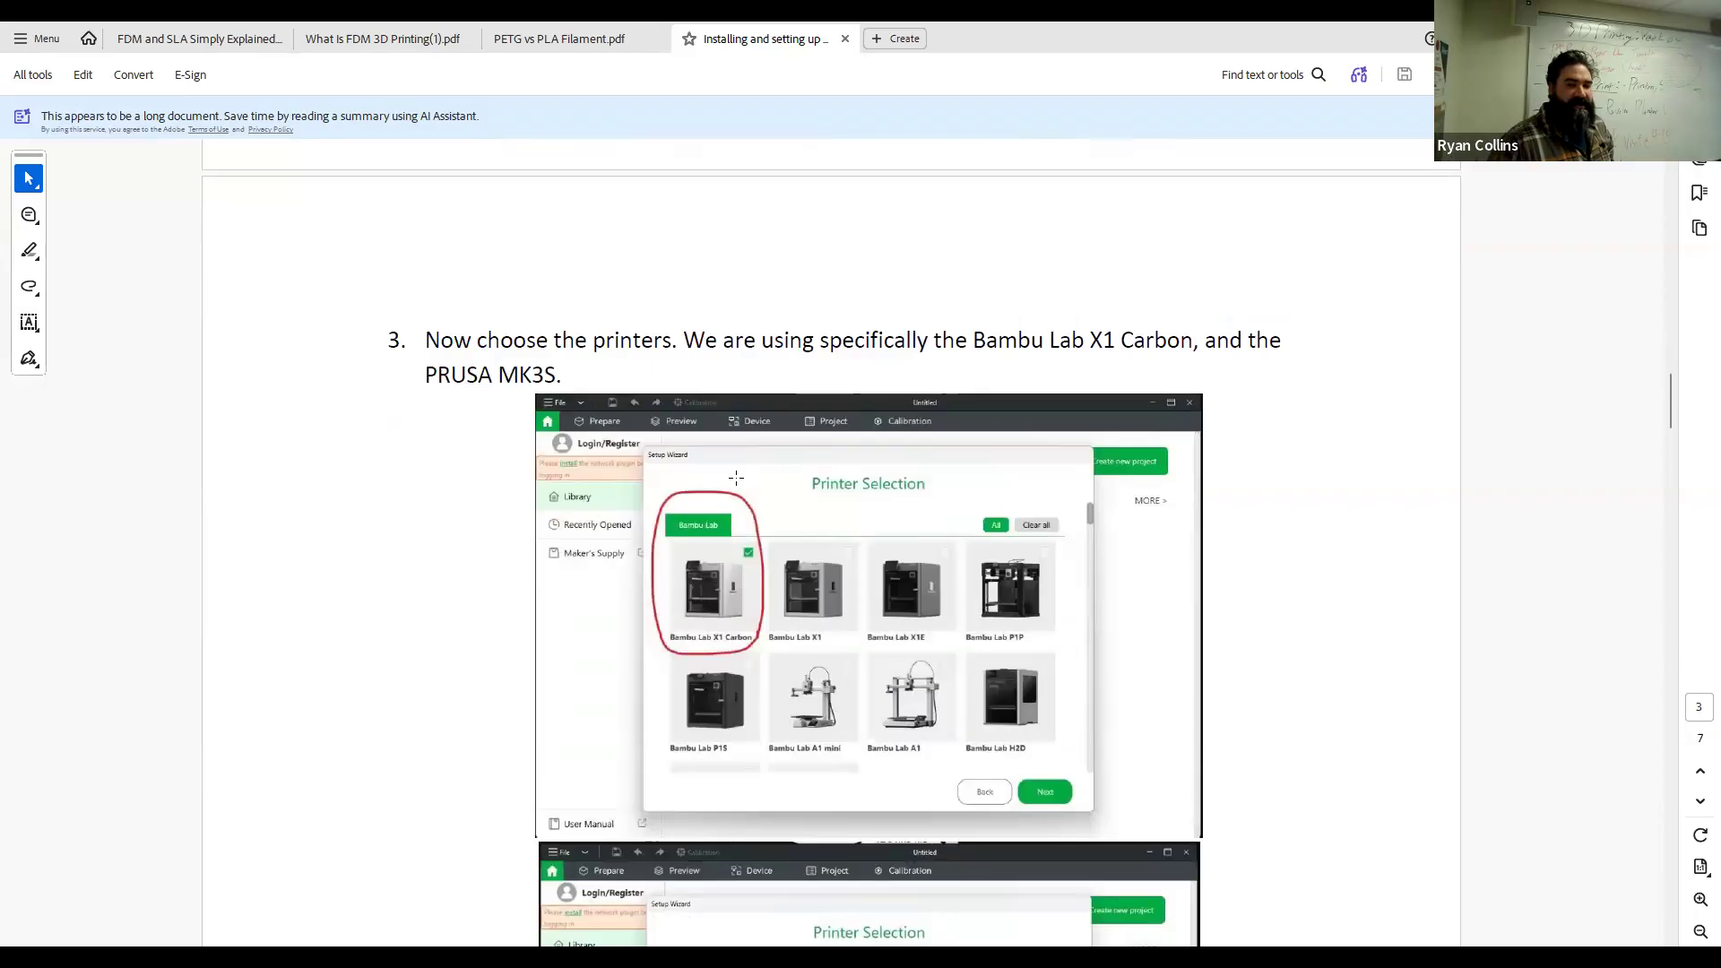
left_click_drag(973, 340, 1127, 352)
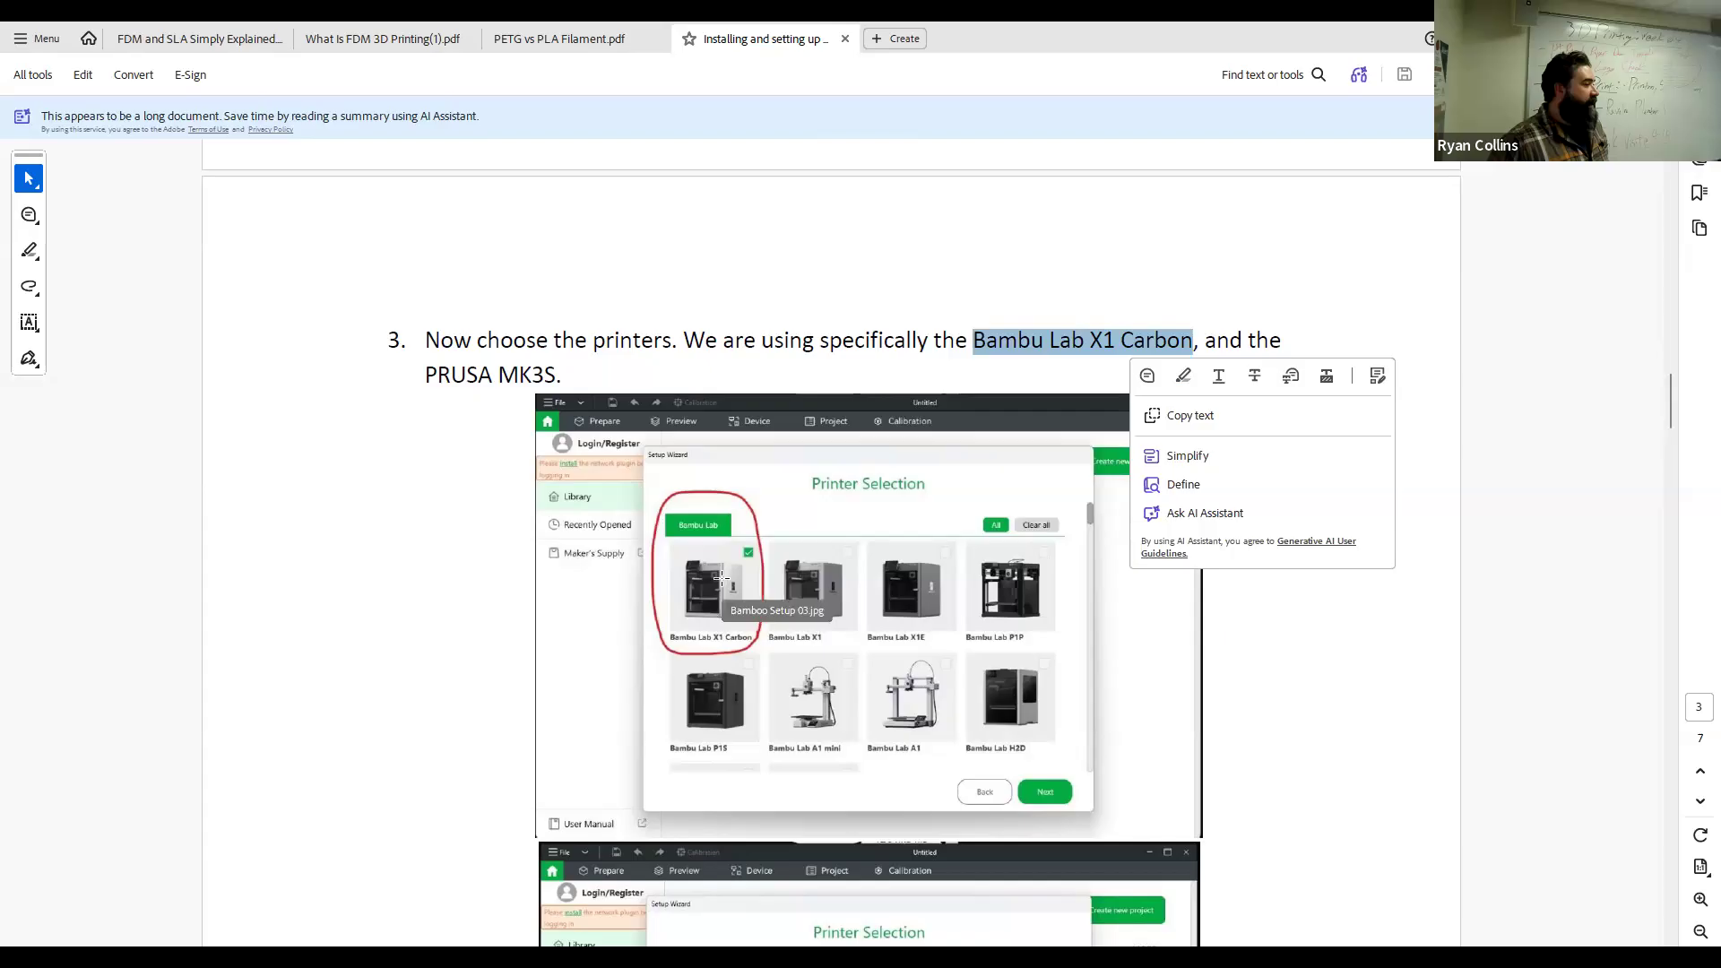
scroll(721, 578, "down", 5)
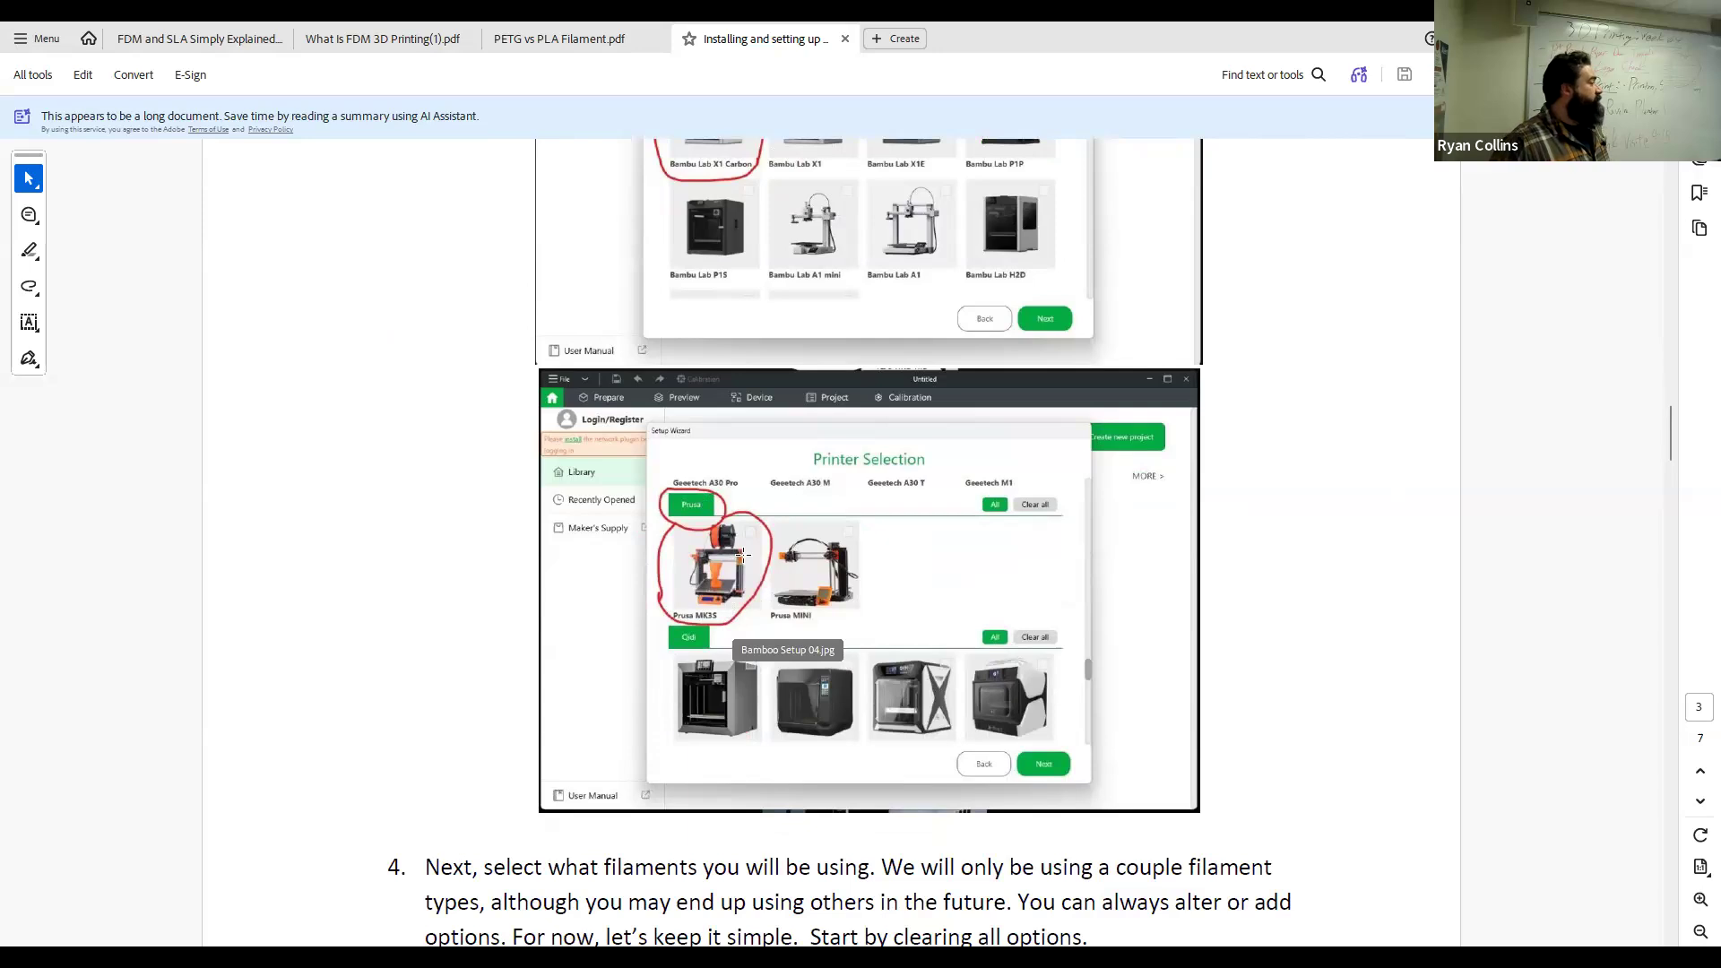
scroll(791, 589, "down", 3)
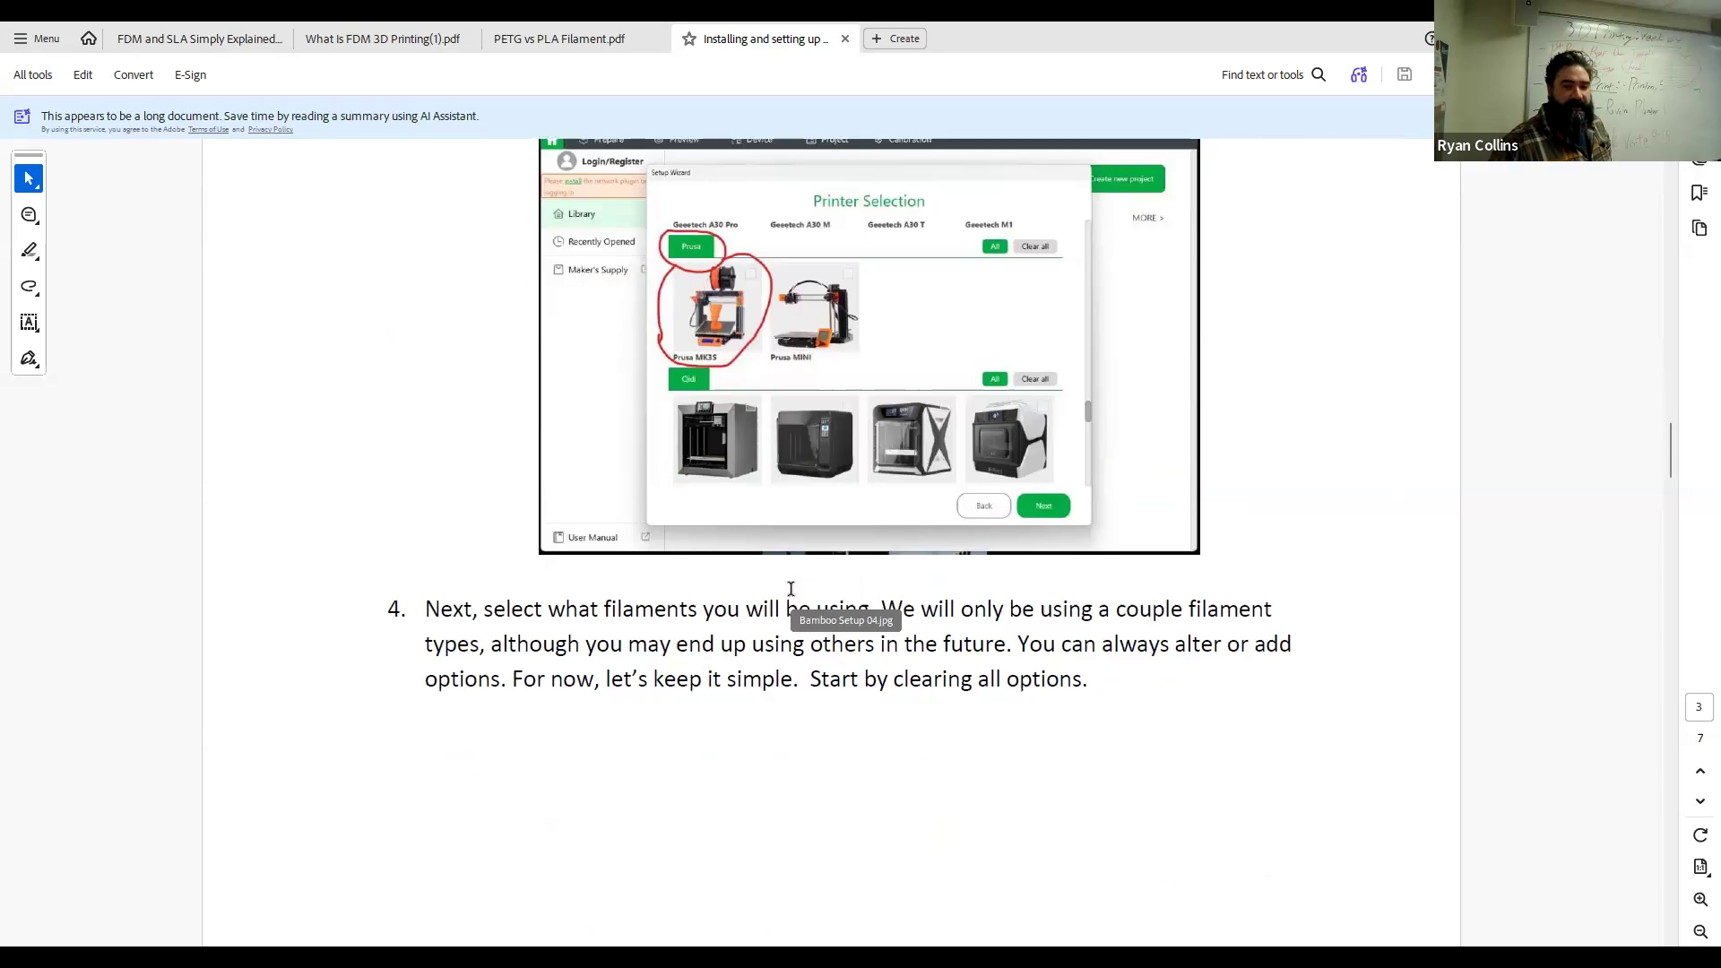
scroll(673, 637, "down", 3)
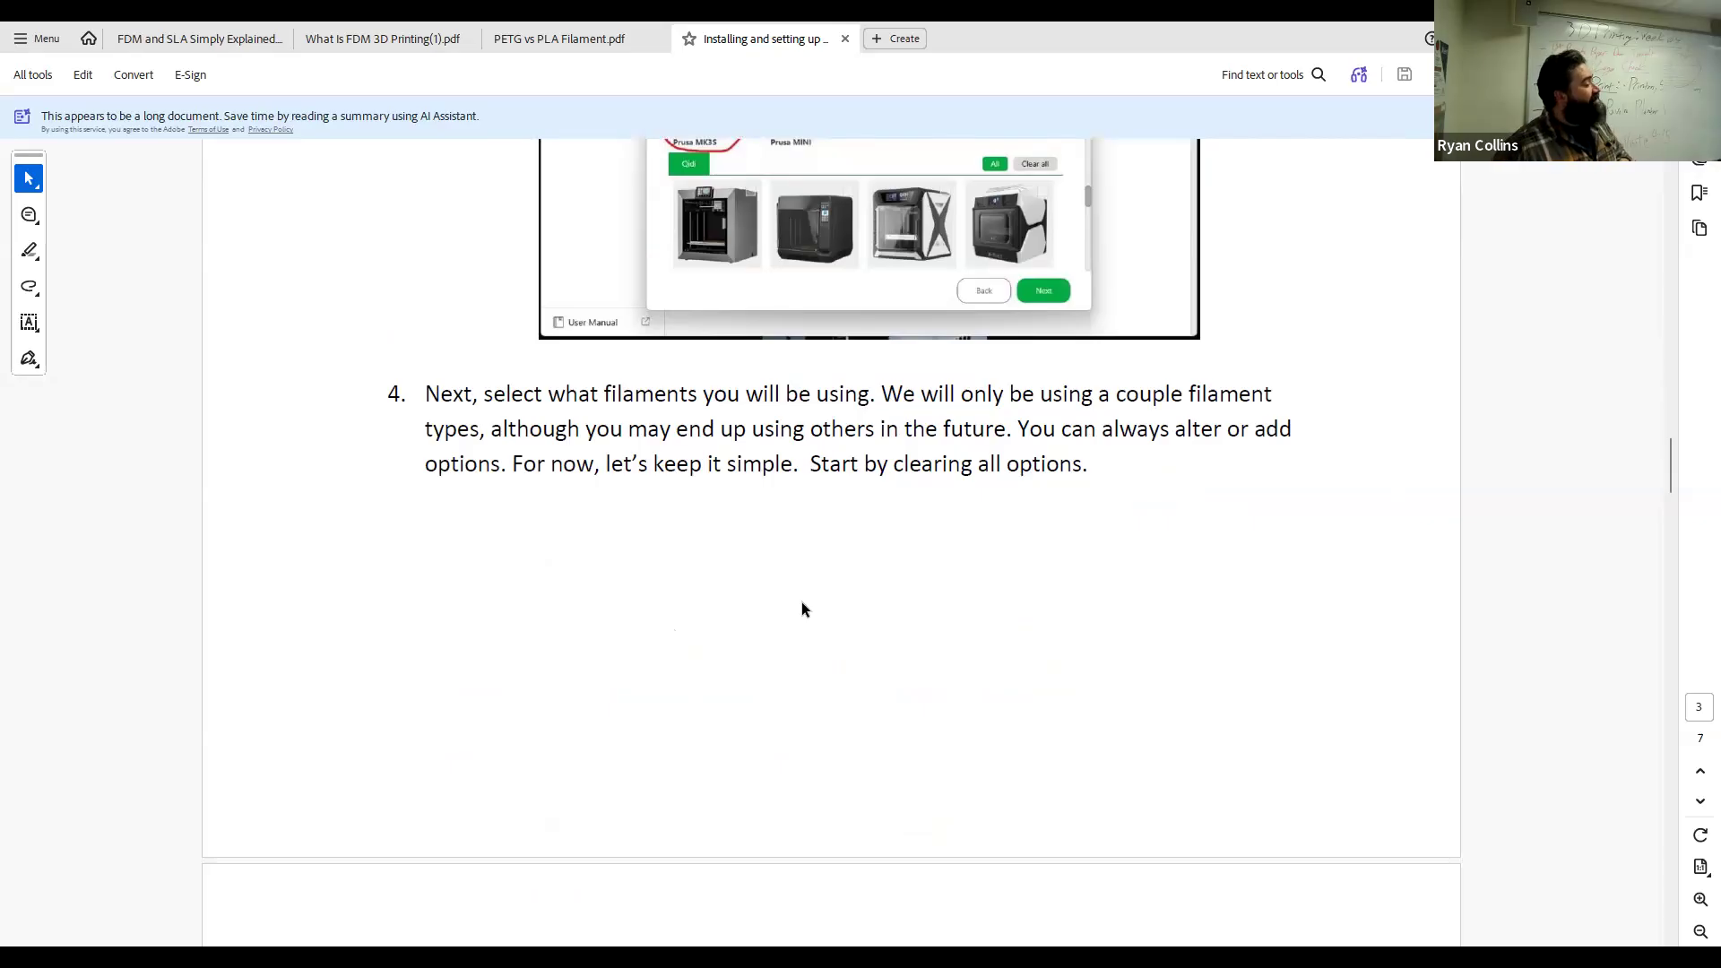
Read the guide's instructions on filament selection, the Bambu Network plug-in and the virtual print space
scroll(812, 587, "down", 9)
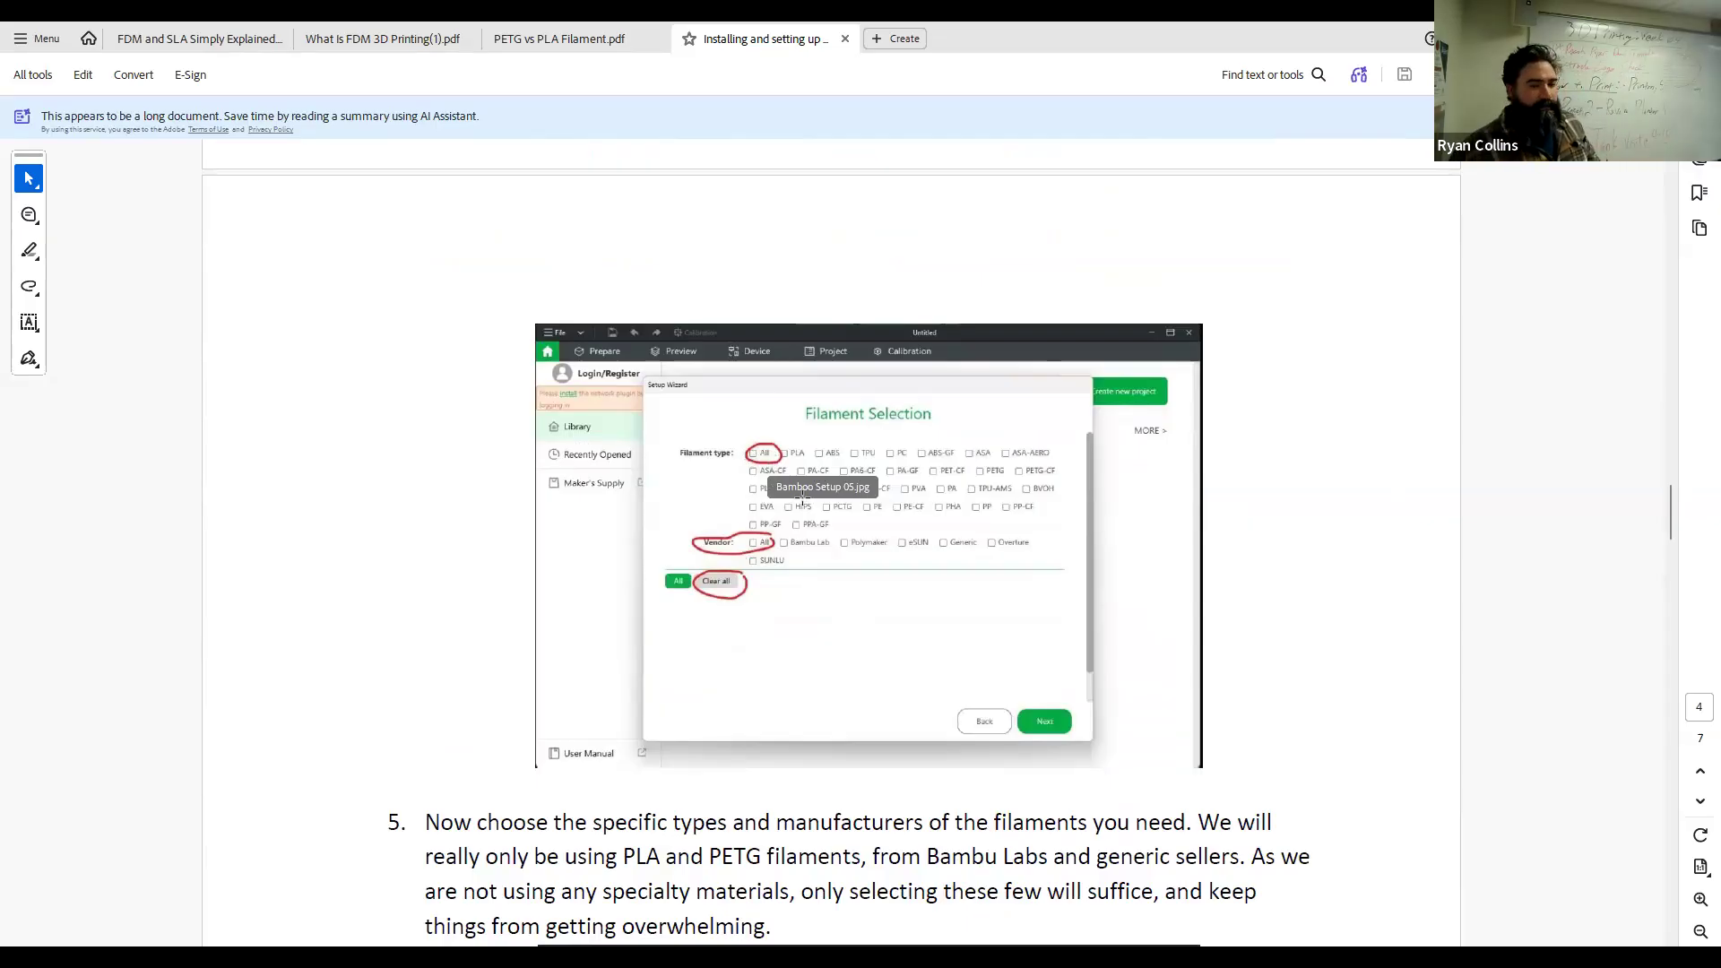
scroll(690, 512, "down", 7)
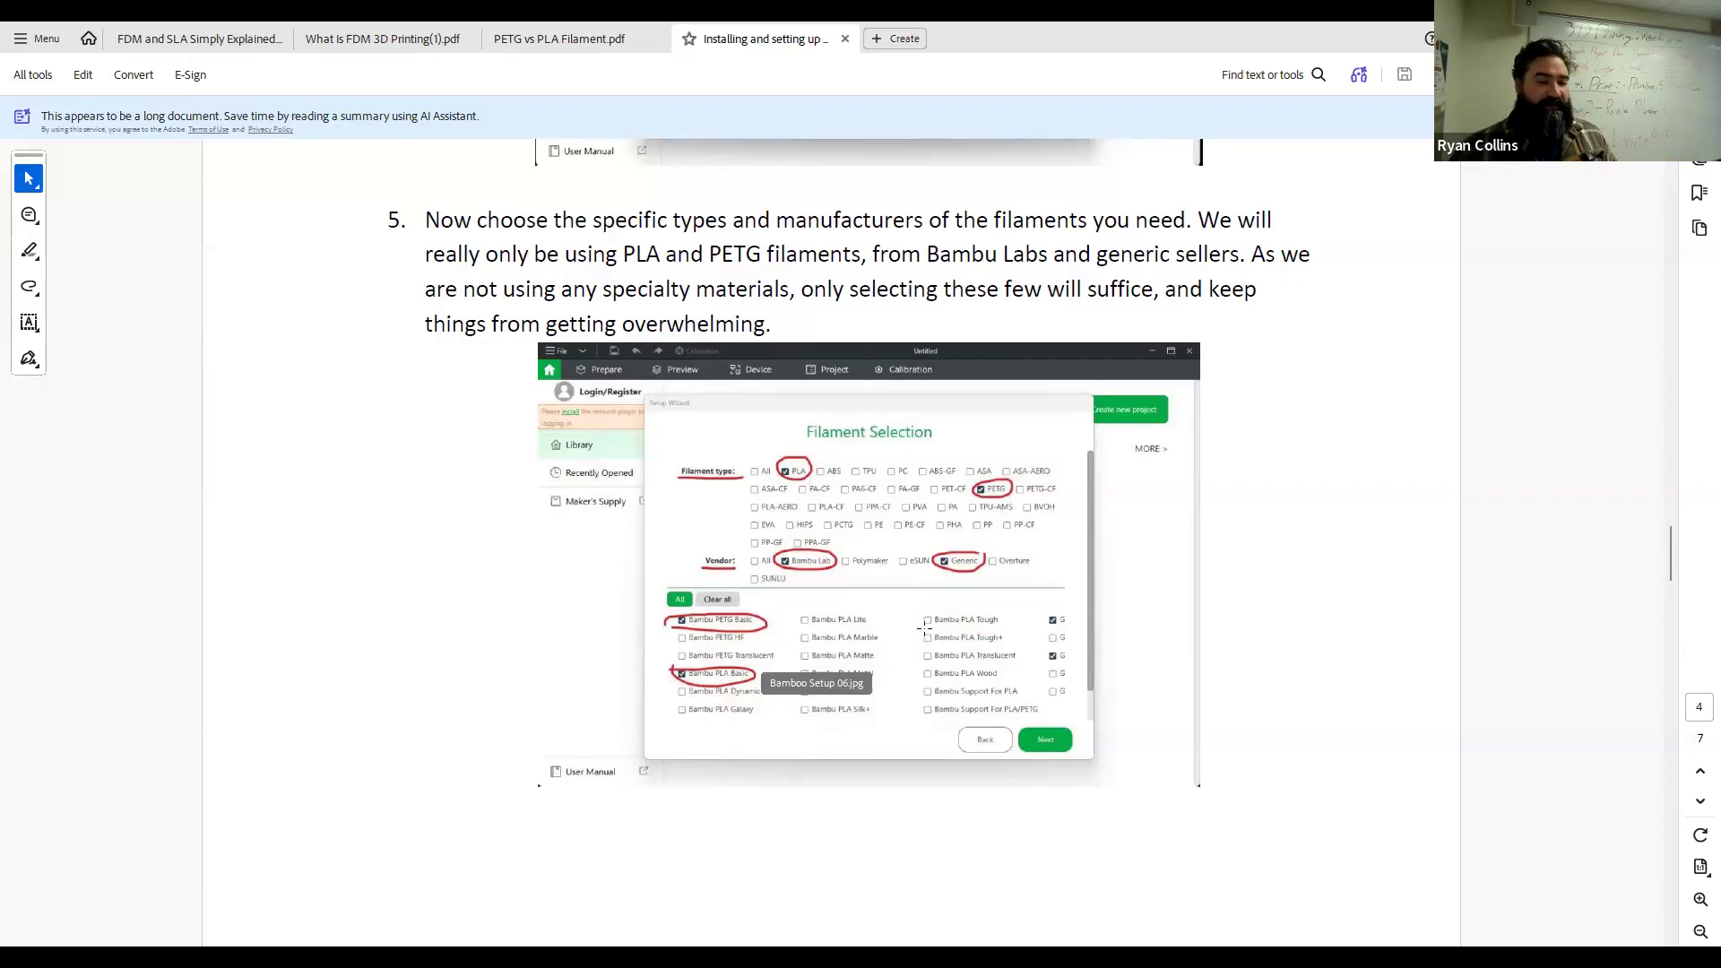
scroll(924, 630, "down", 10)
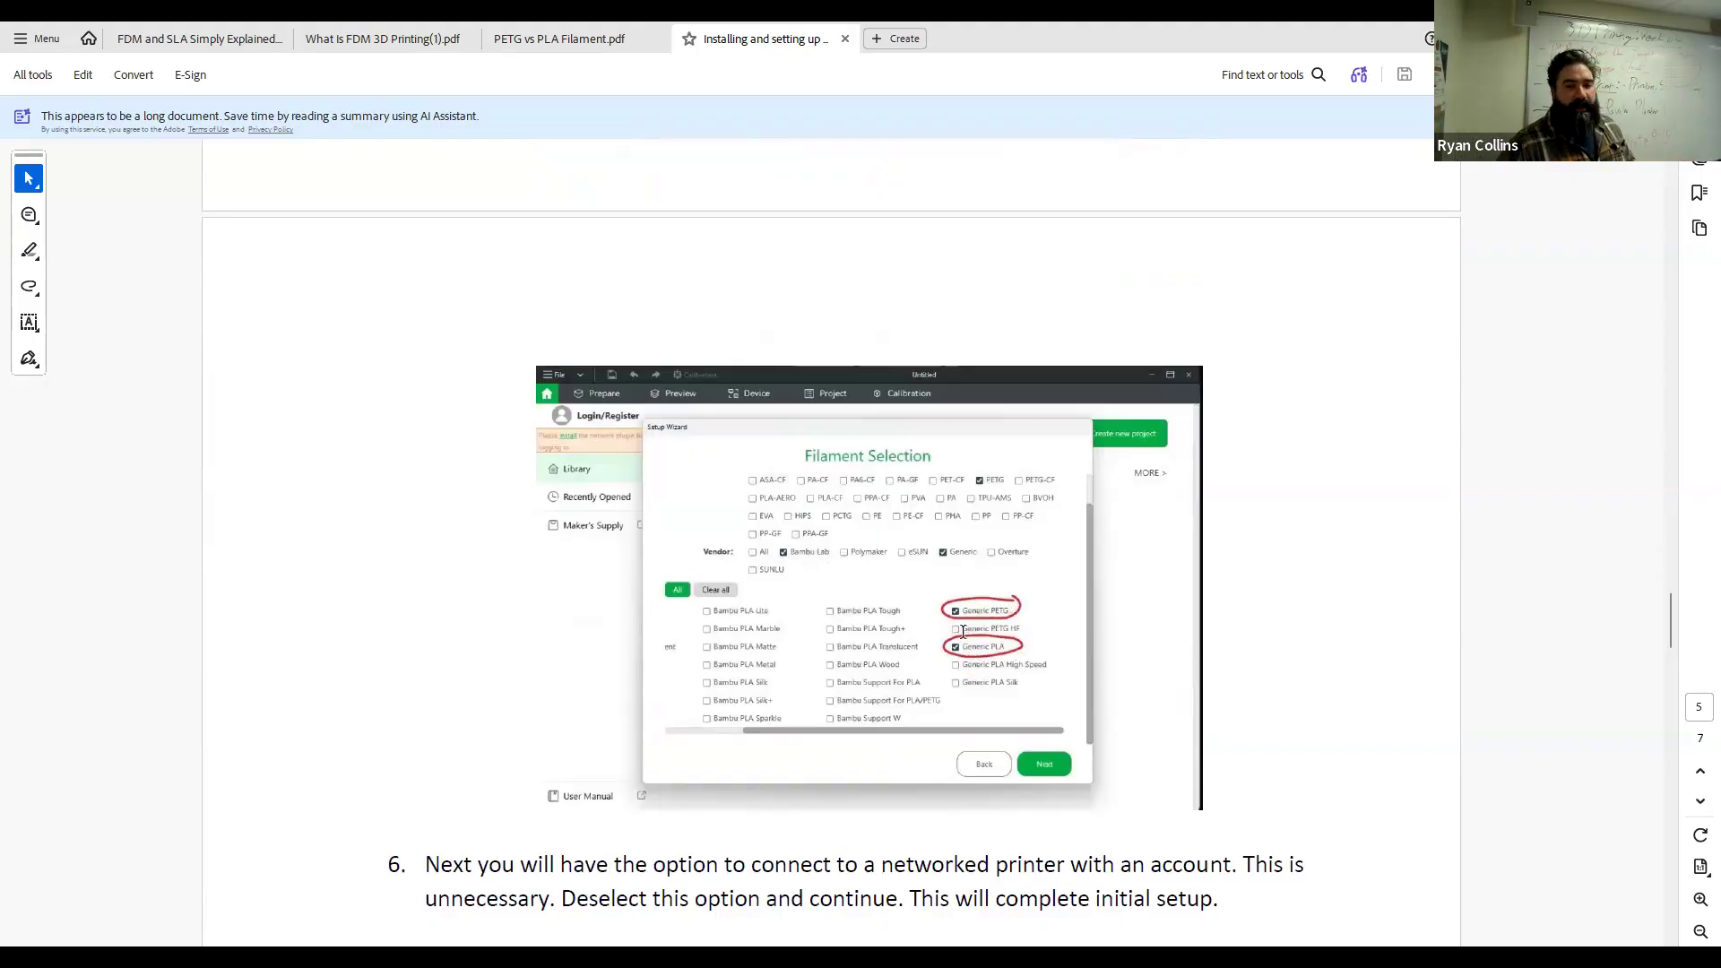
scroll(961, 630, "down", 3)
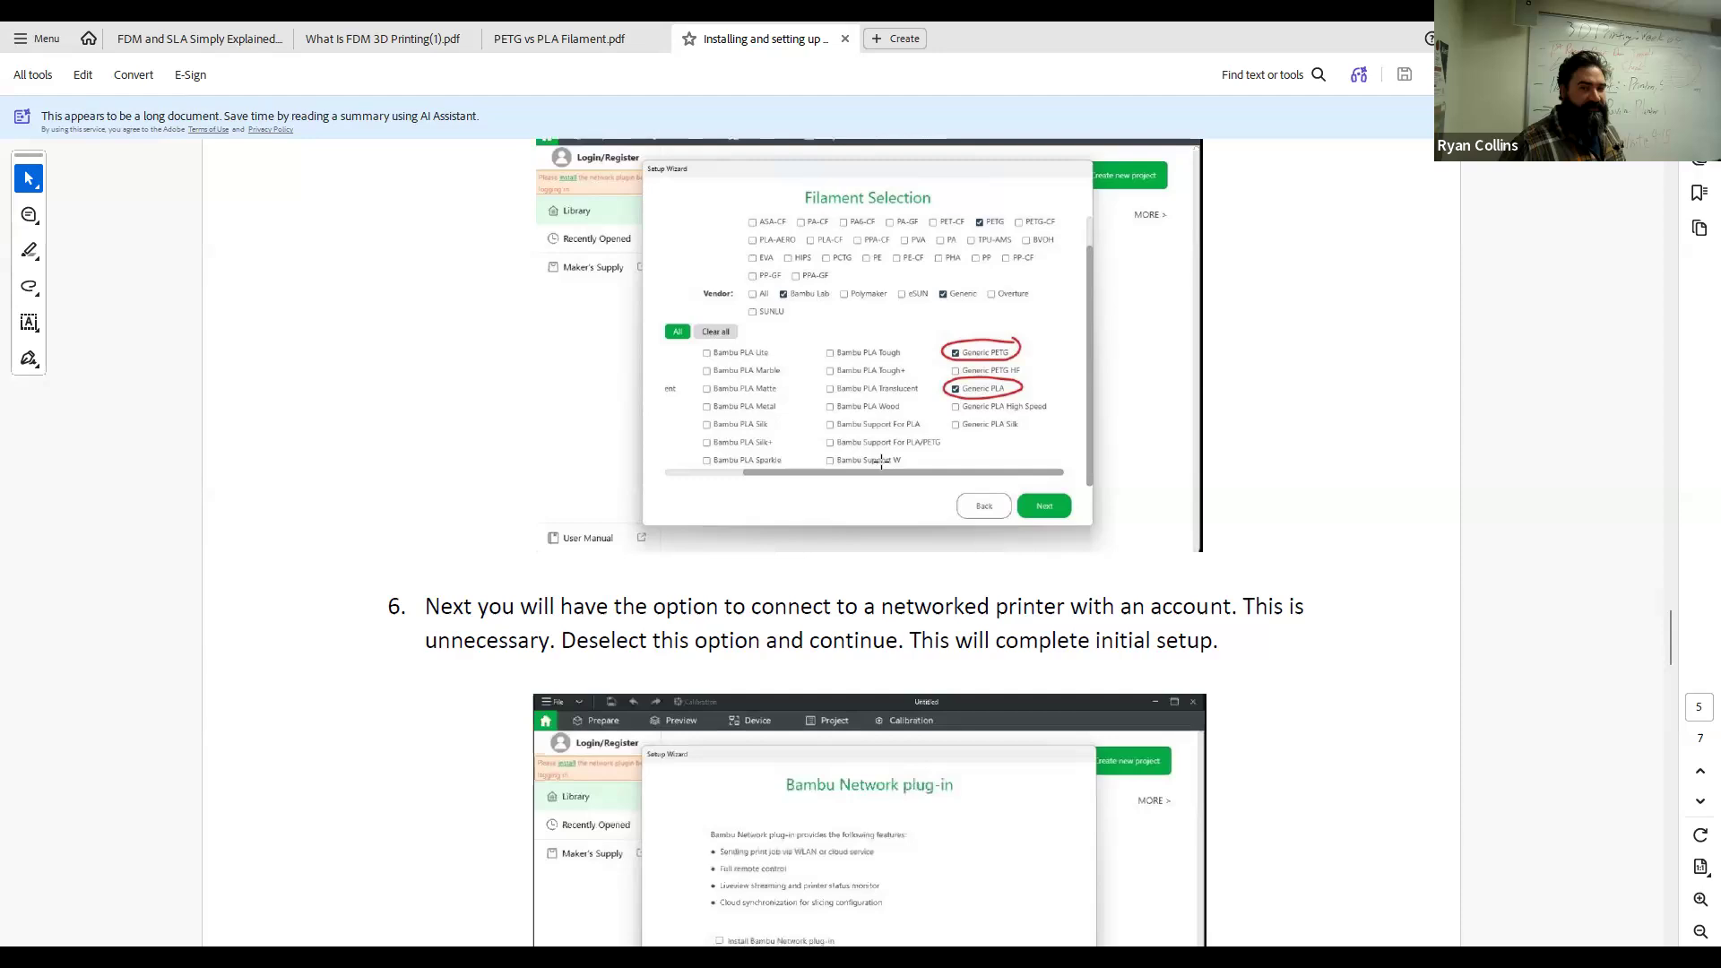
scroll(813, 746, "down", 3)
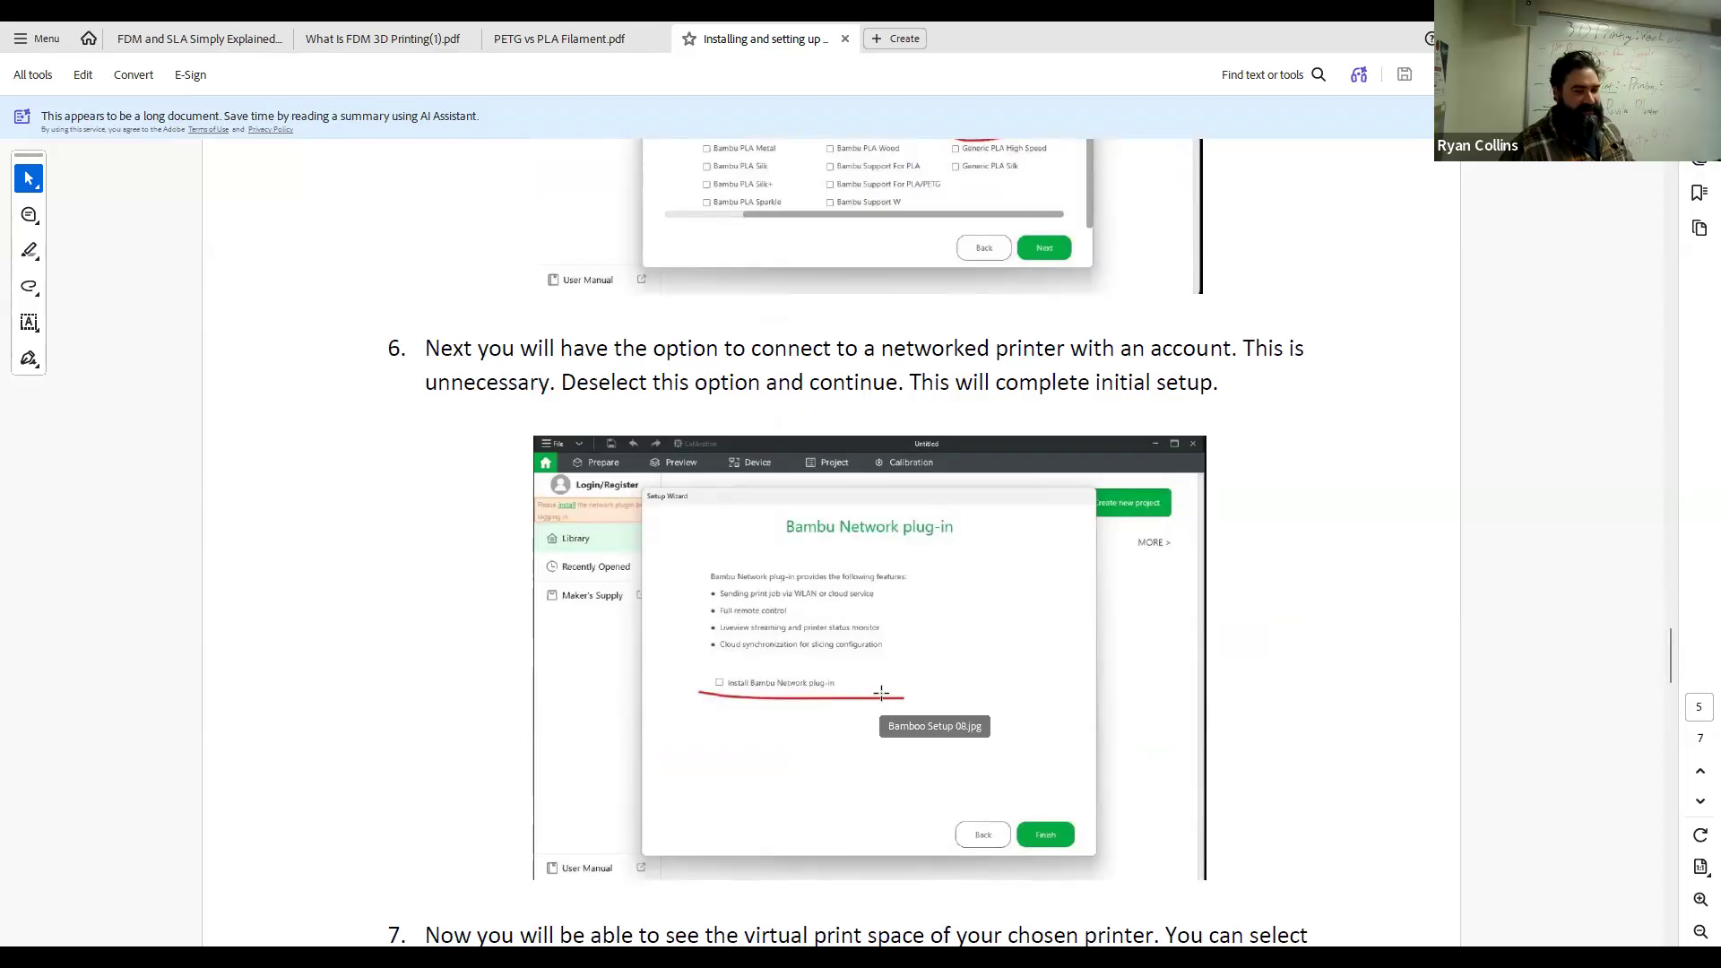
scroll(877, 681, "down", 5)
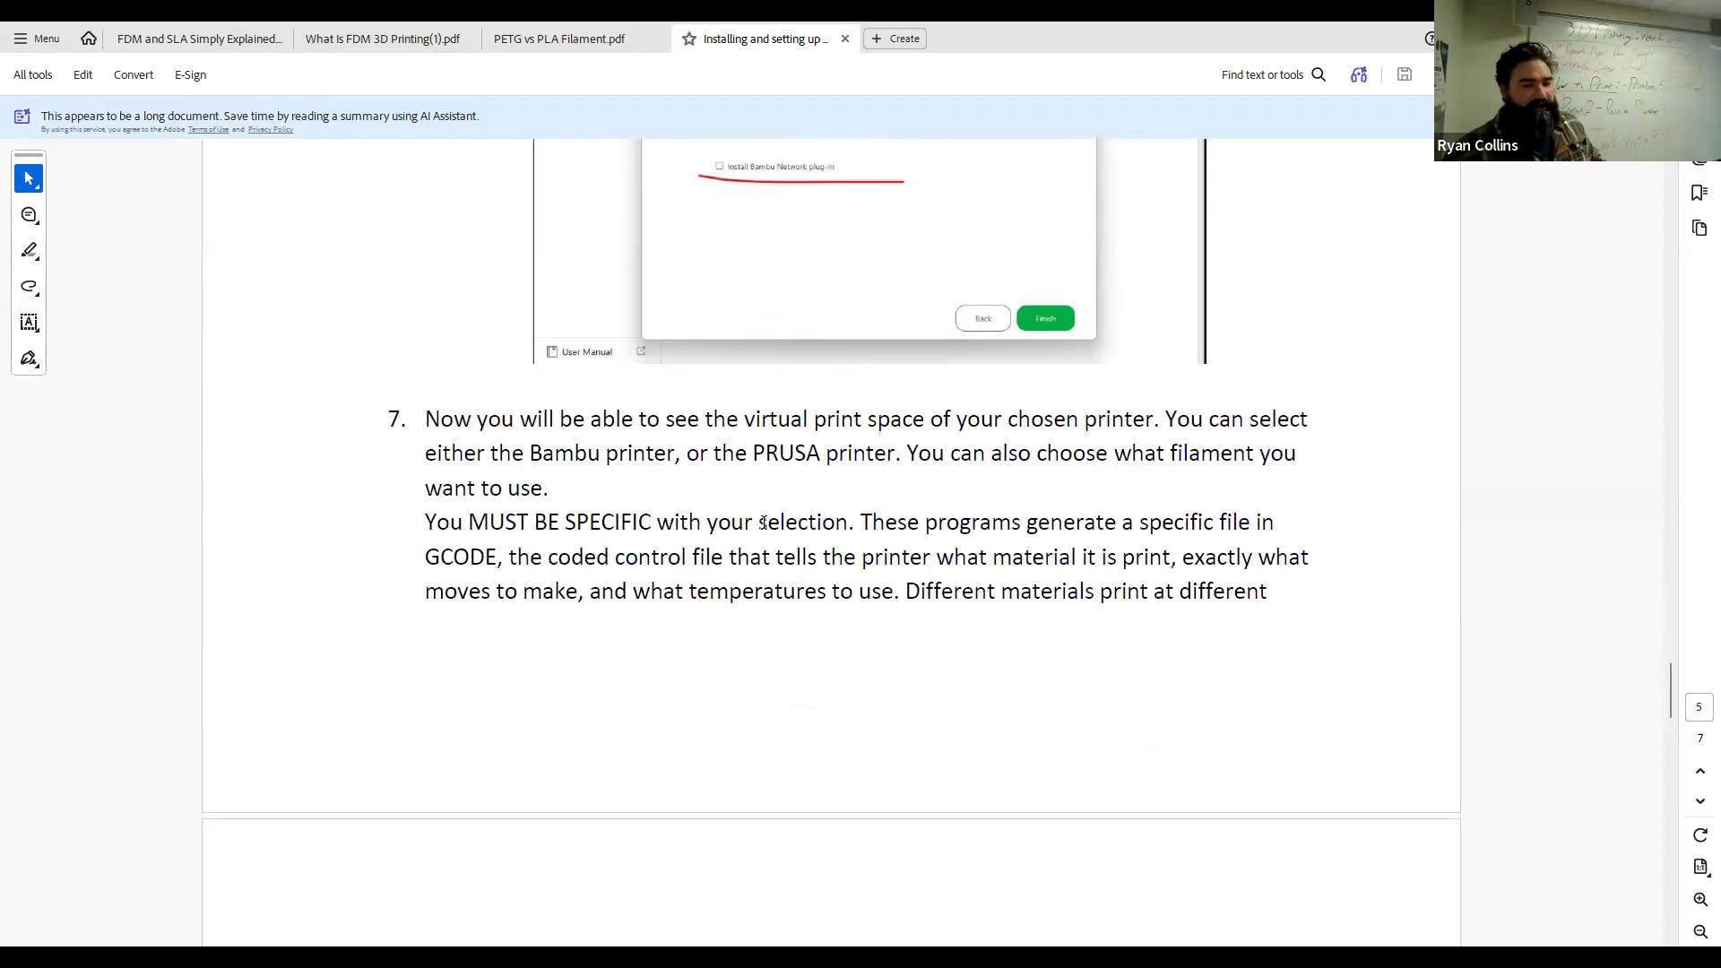
scroll(764, 529, "down", 5)
scroll(764, 527, "up", 5)
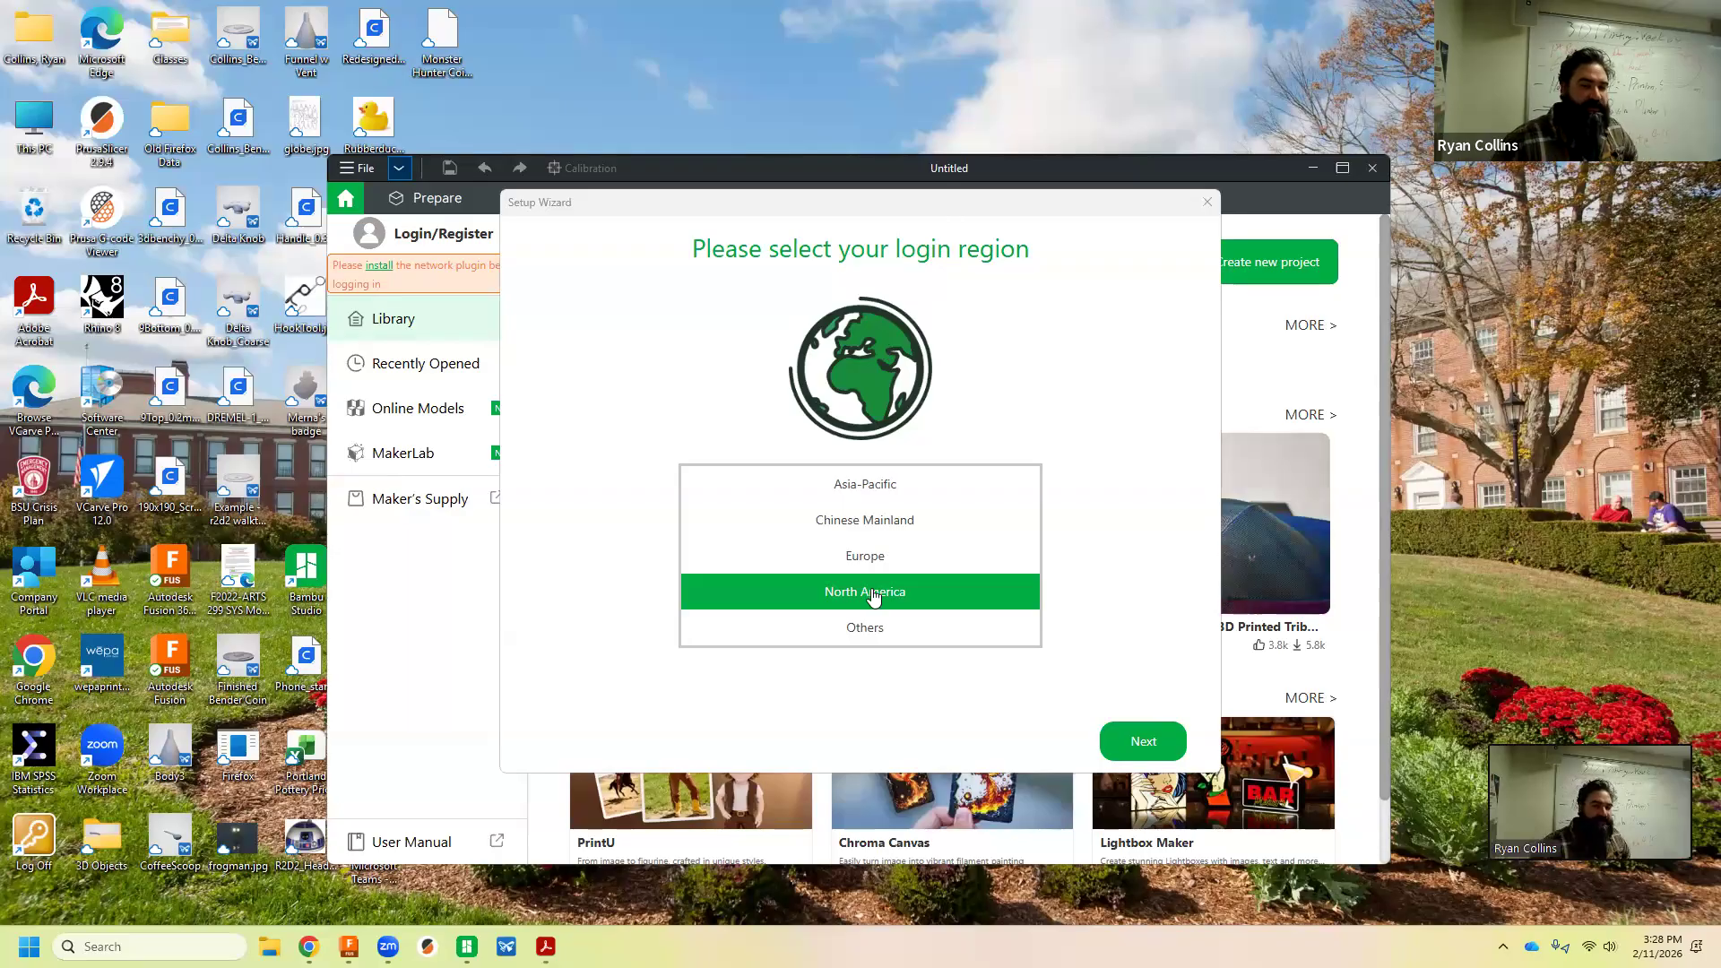
In Bambu Studio's setup wizard, accept North America as the login region and skip the User Experience Improvement Program
left_click(1165, 742)
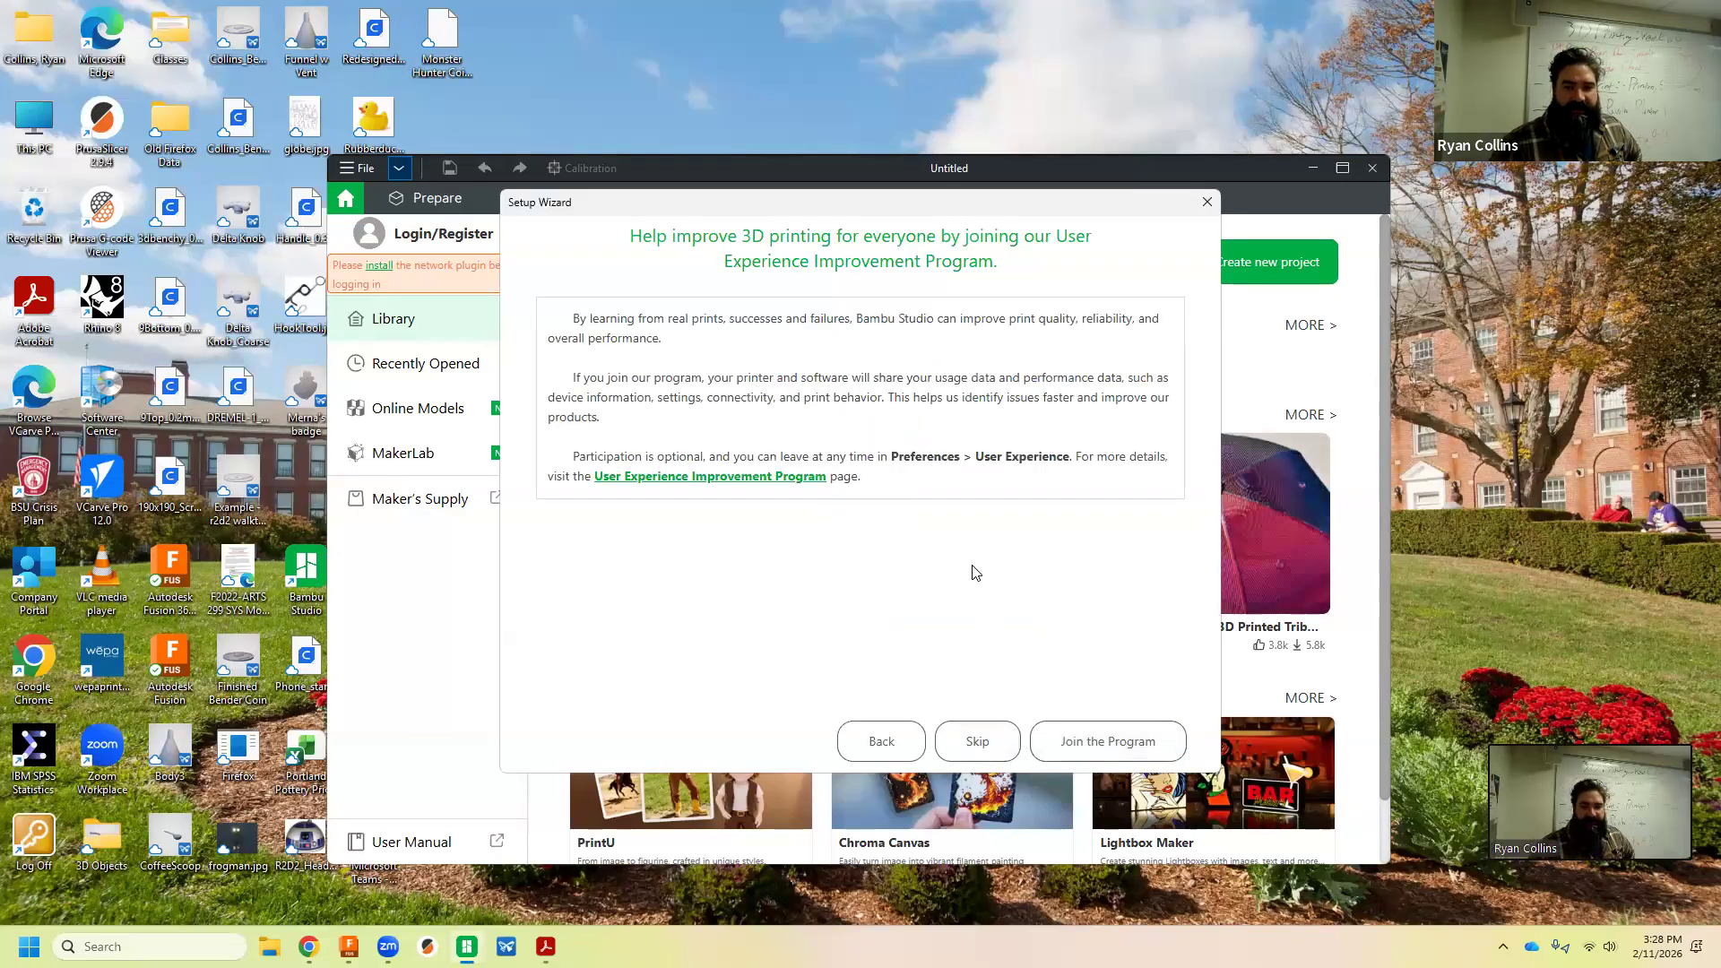
left_click(1001, 749)
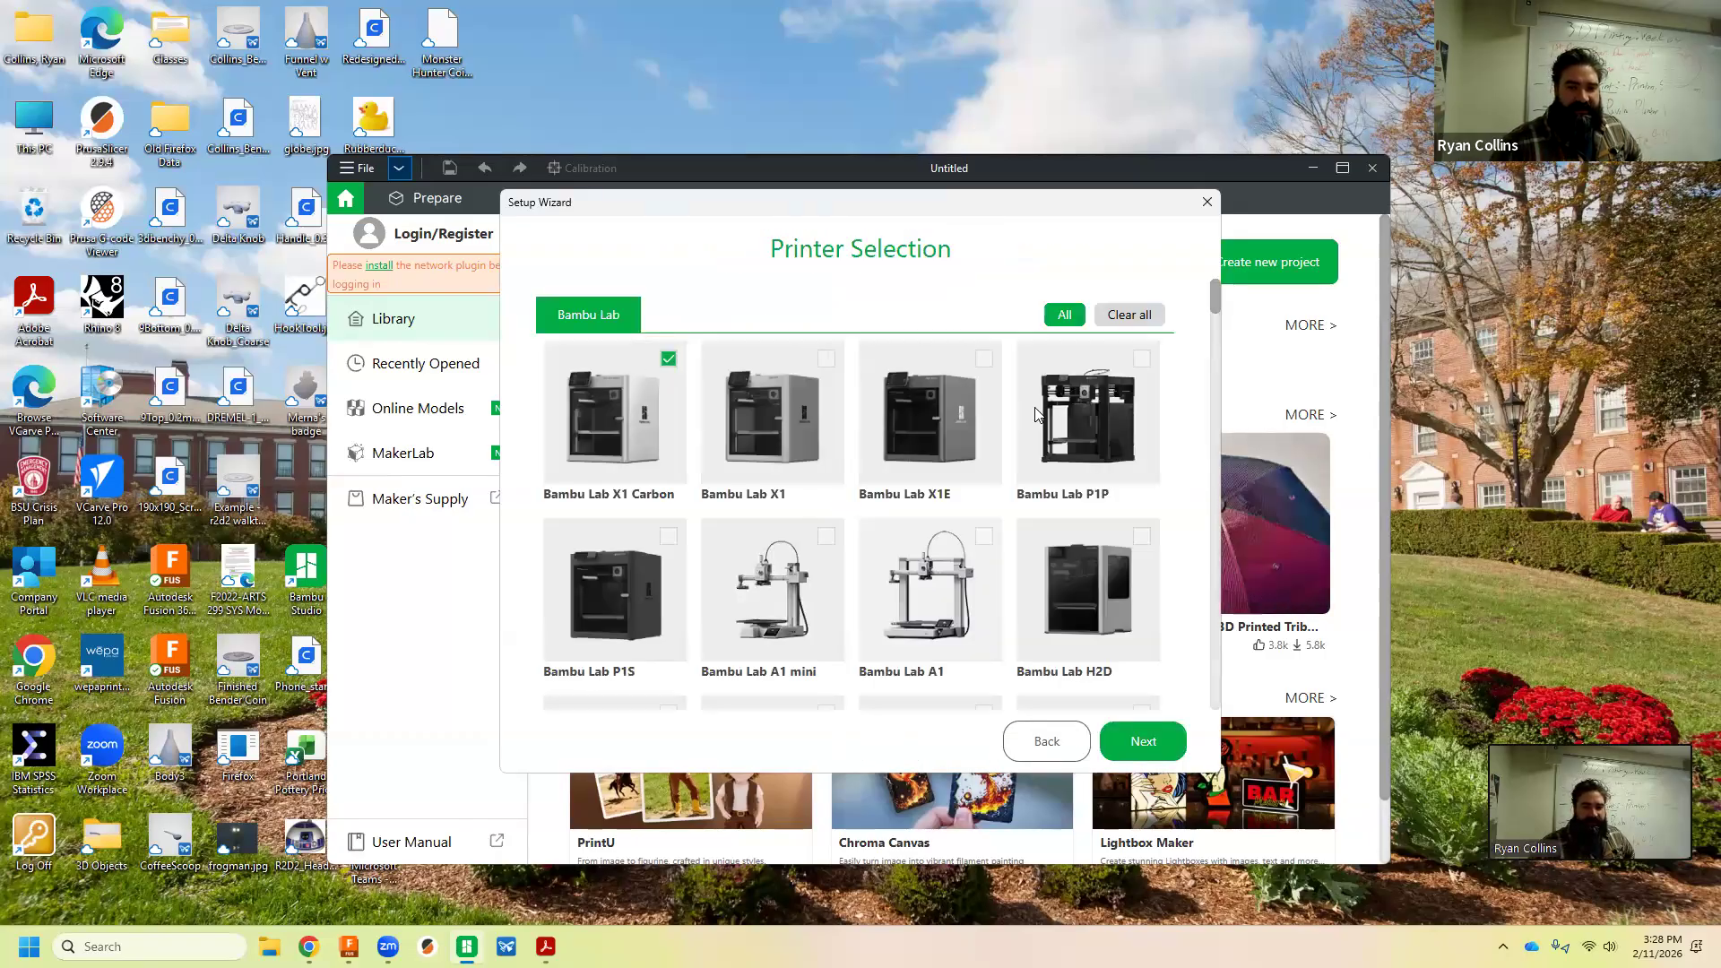
Clear all Bambu Lab printer selections and select only the Bambu Lab X1 Carbon
scroll(1032, 570, "down", 5)
scroll(1075, 538, "up", 5)
left_click(1144, 319)
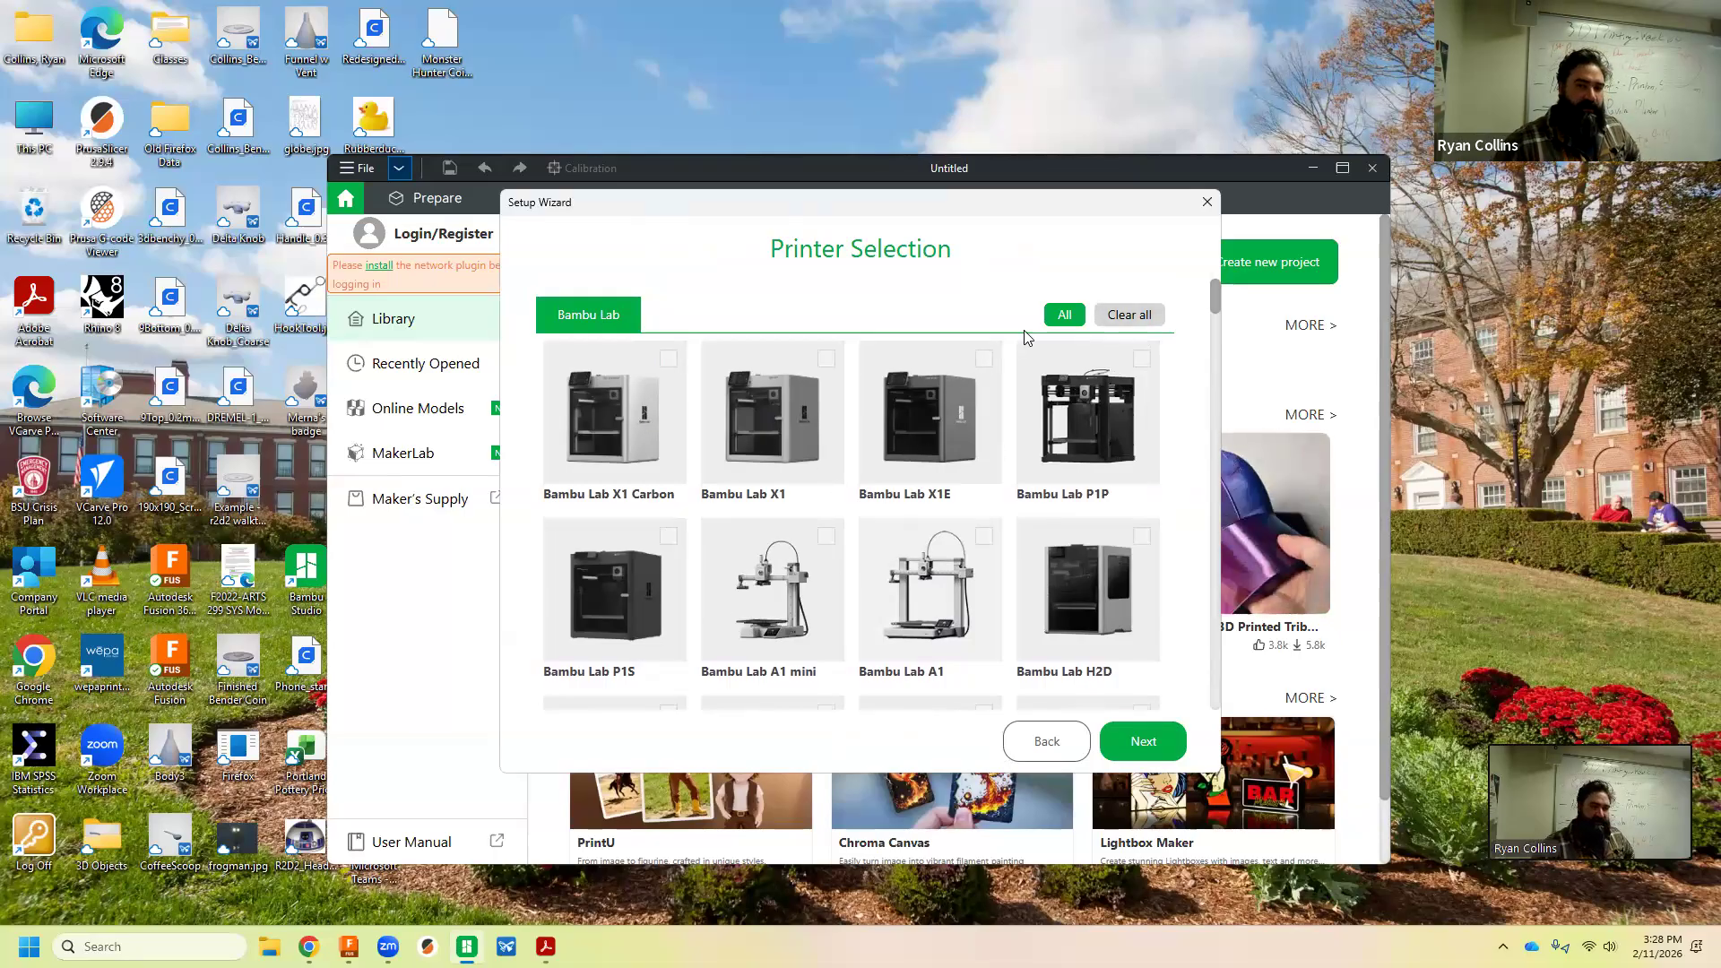
left_click(670, 364)
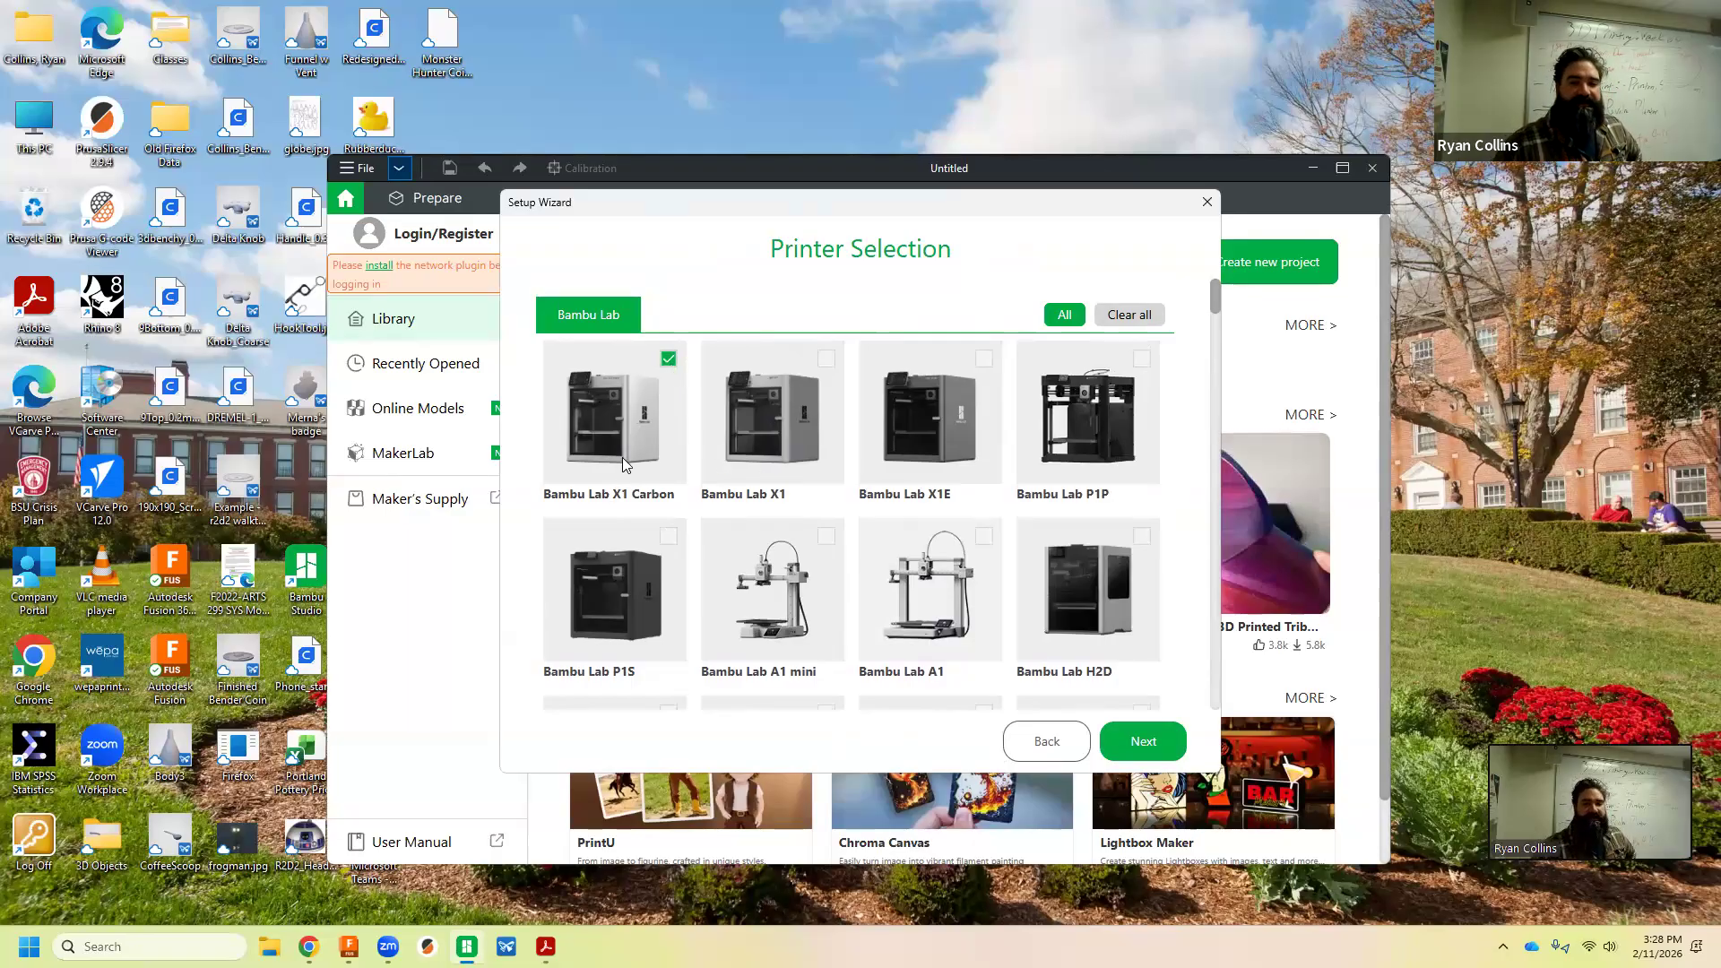
Include the Prusa MK3S in the printer selection and continue to the filament selection
scroll(622, 457, "down", 15)
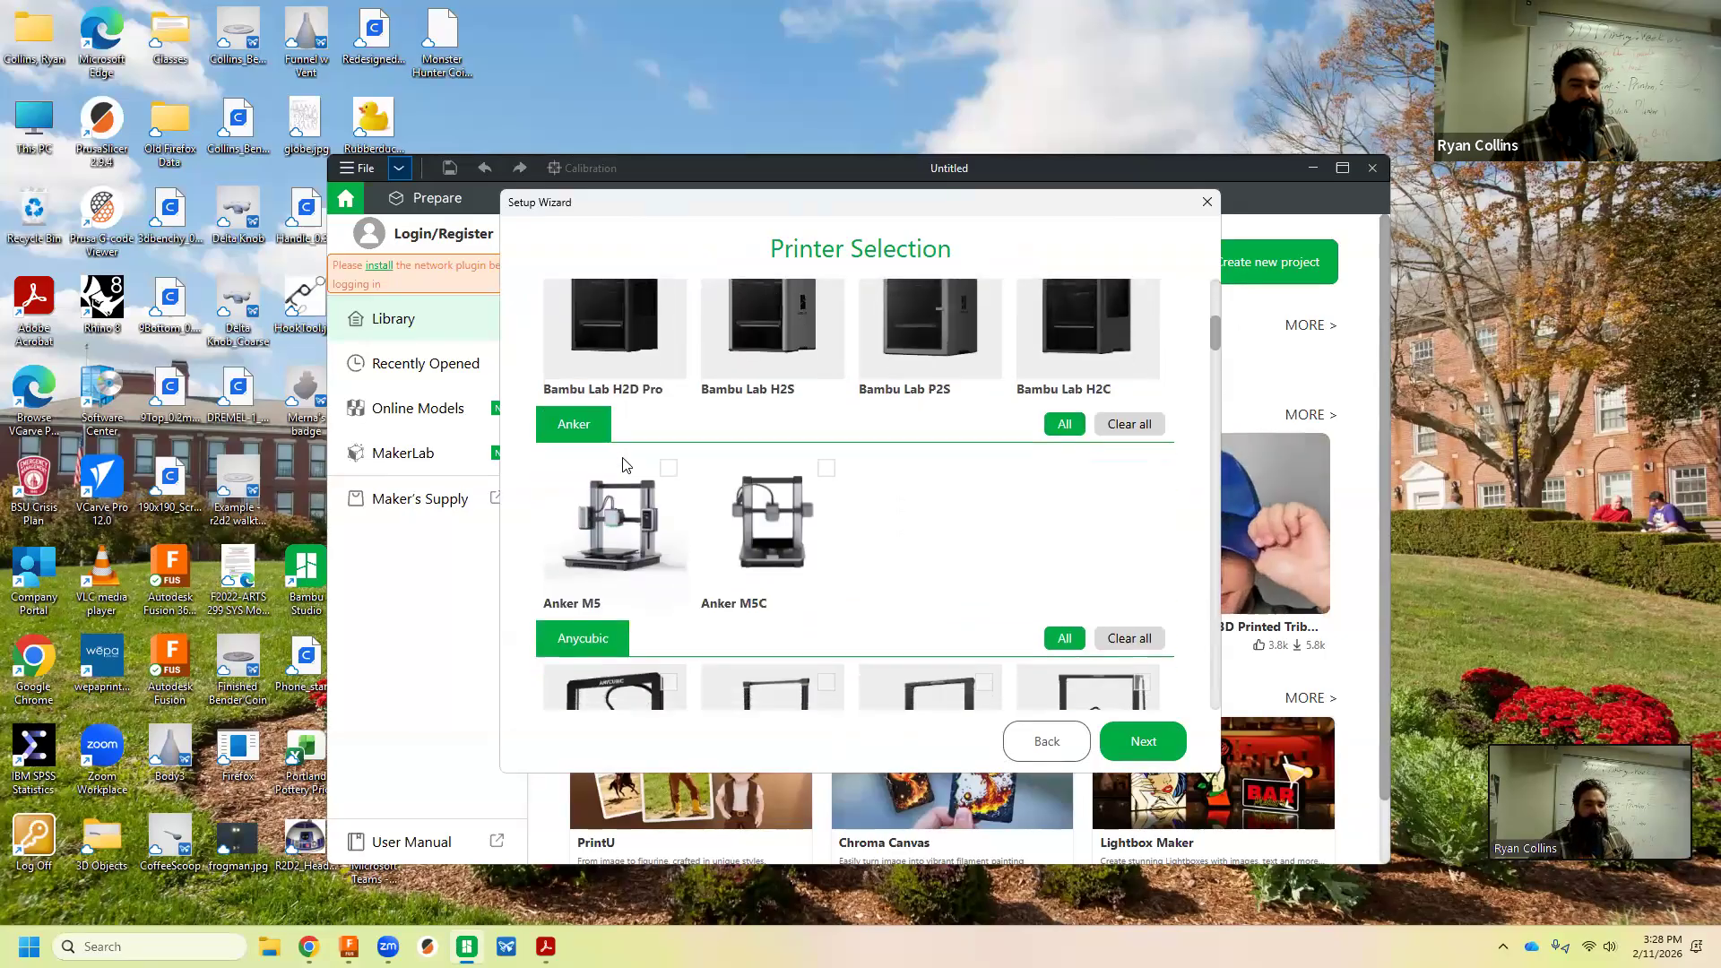
scroll(622, 457, "down", 8)
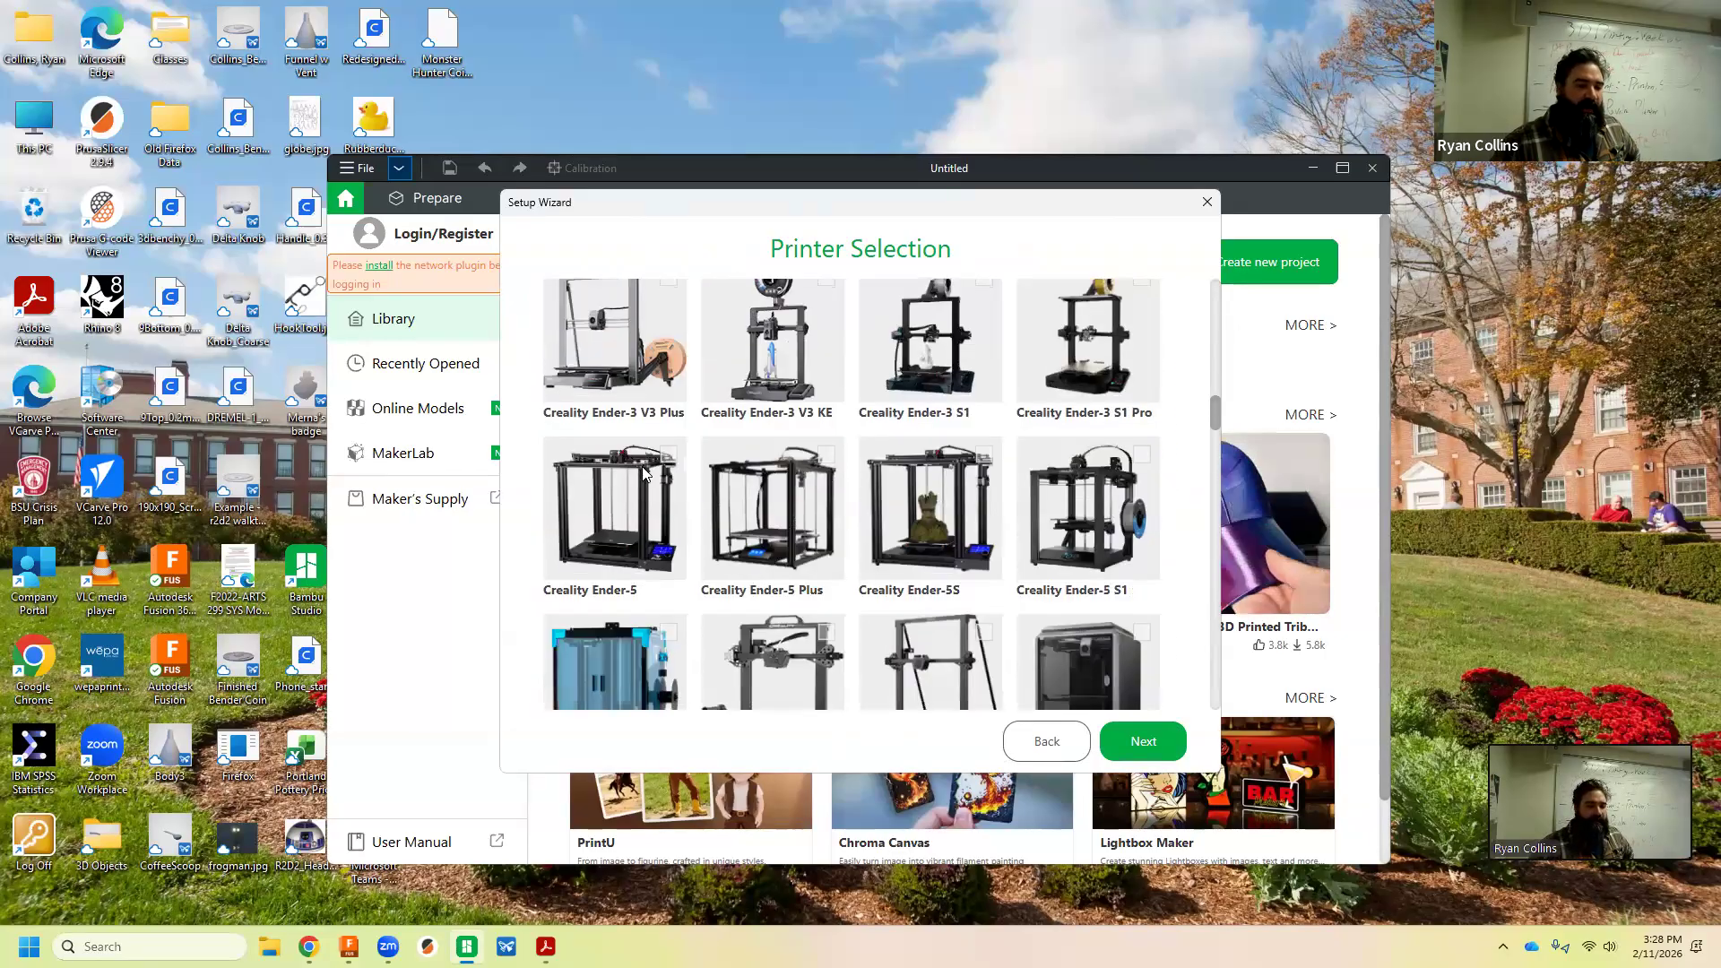
scroll(641, 466, "down", 12)
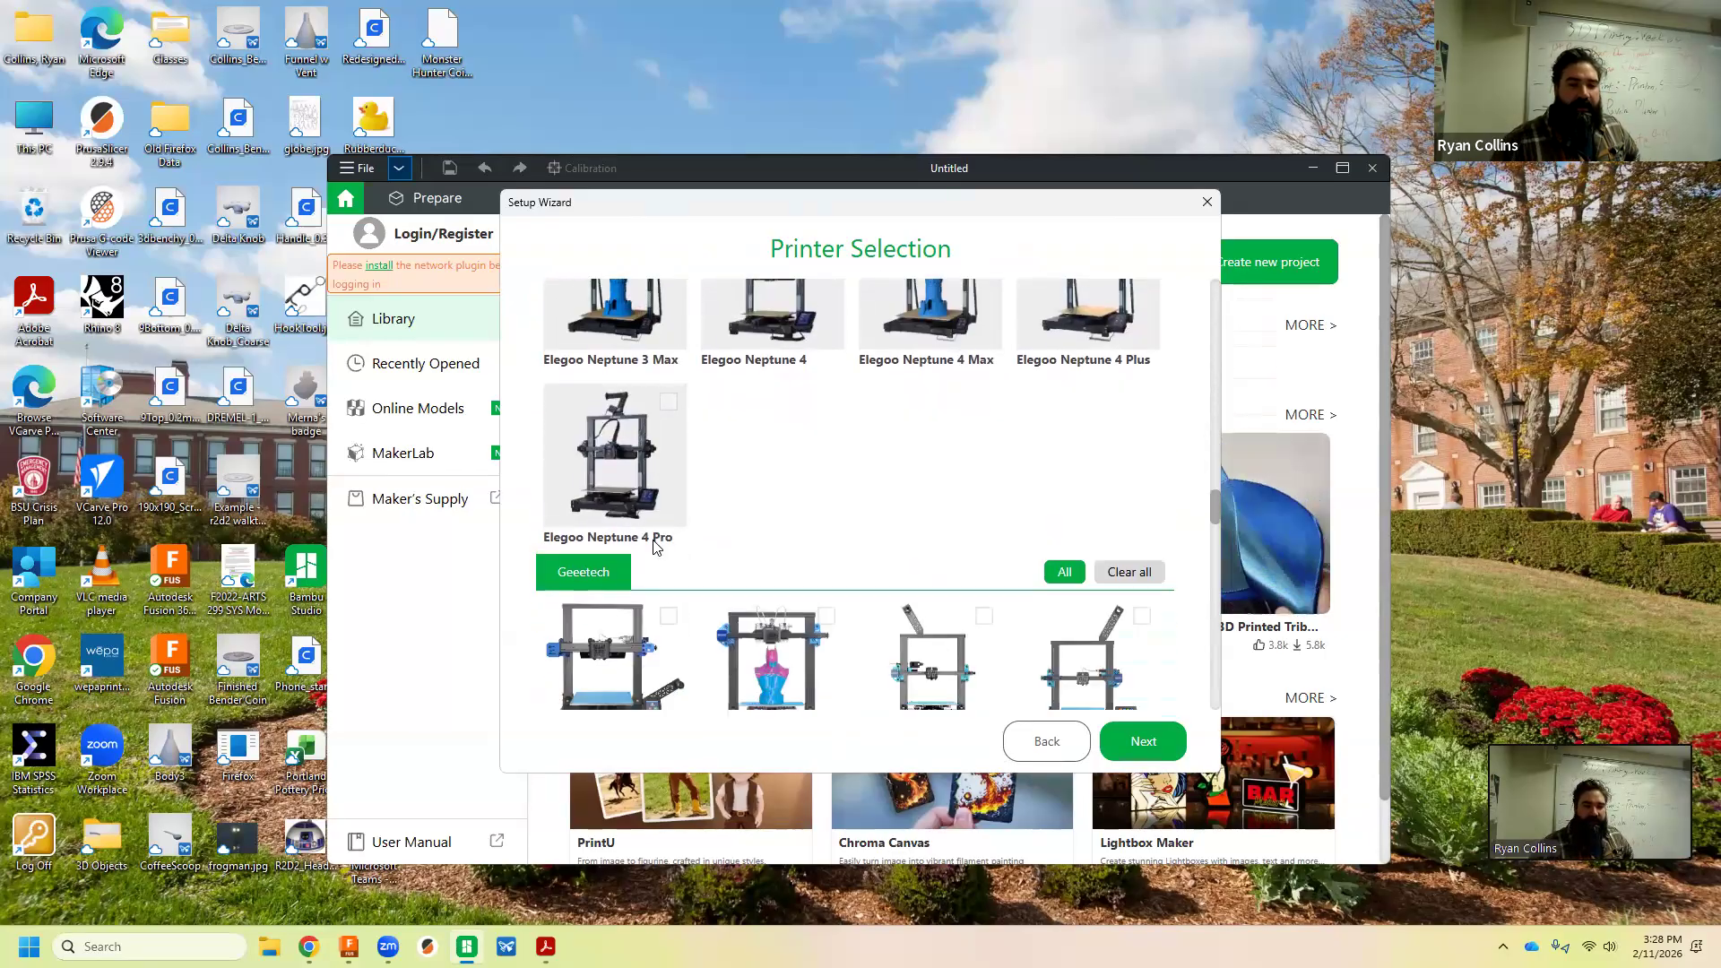
scroll(654, 546, "down", 11)
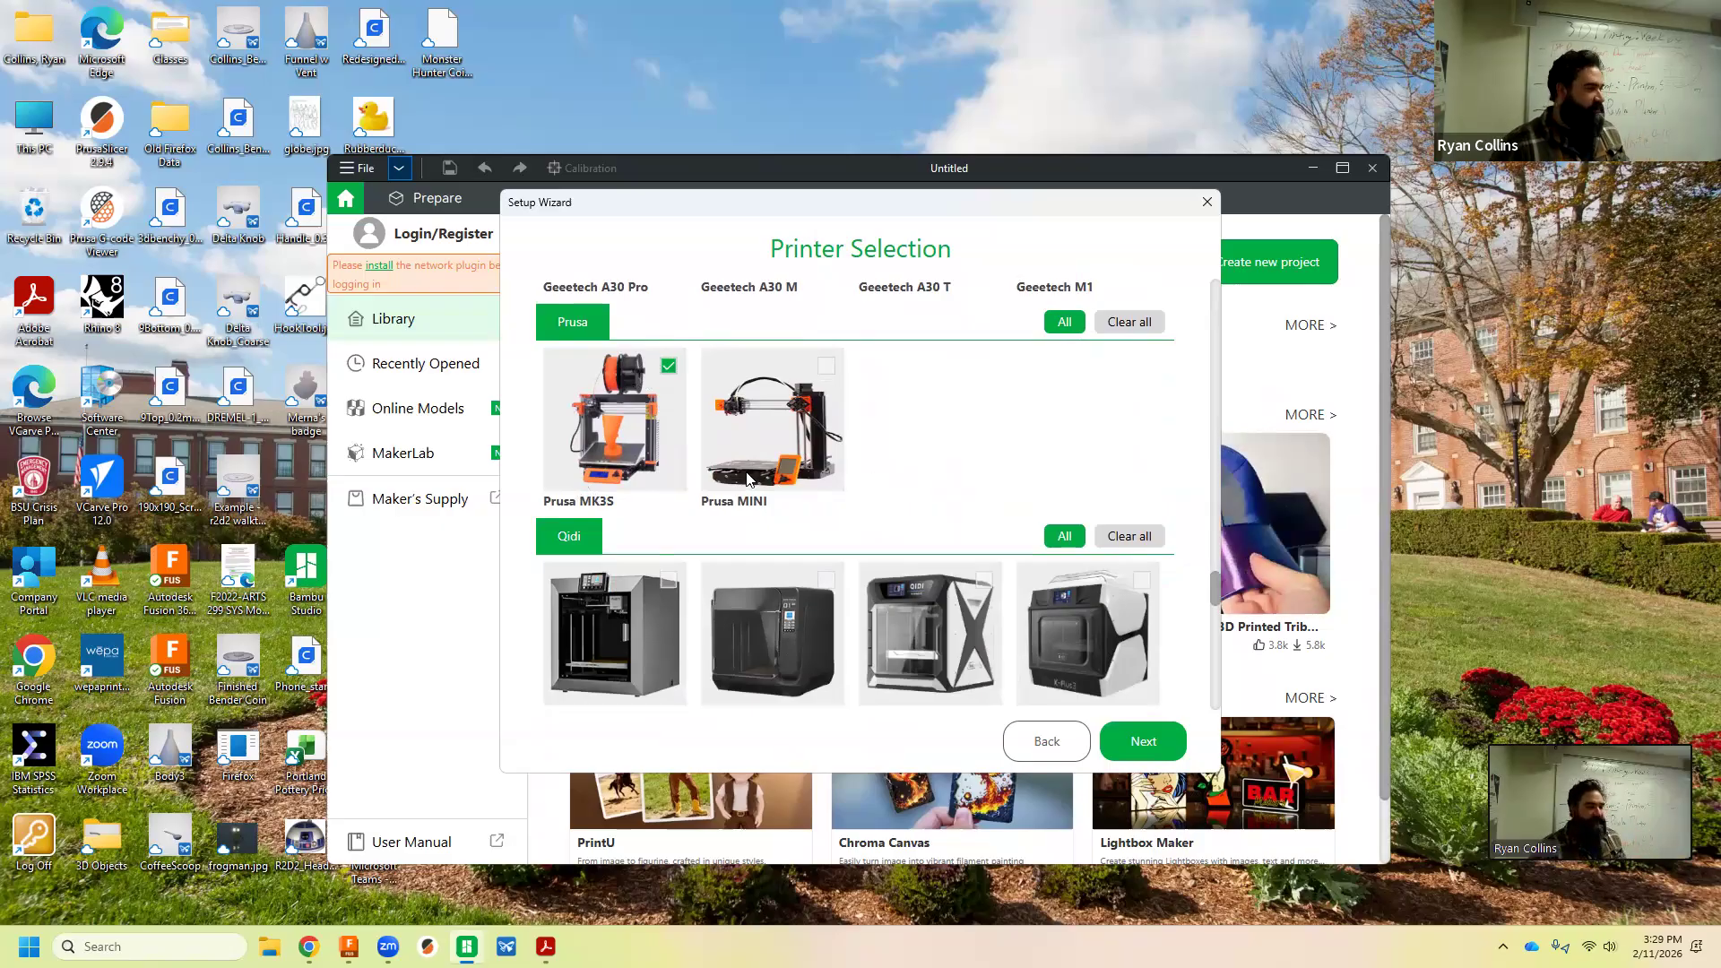
left_click(1150, 740)
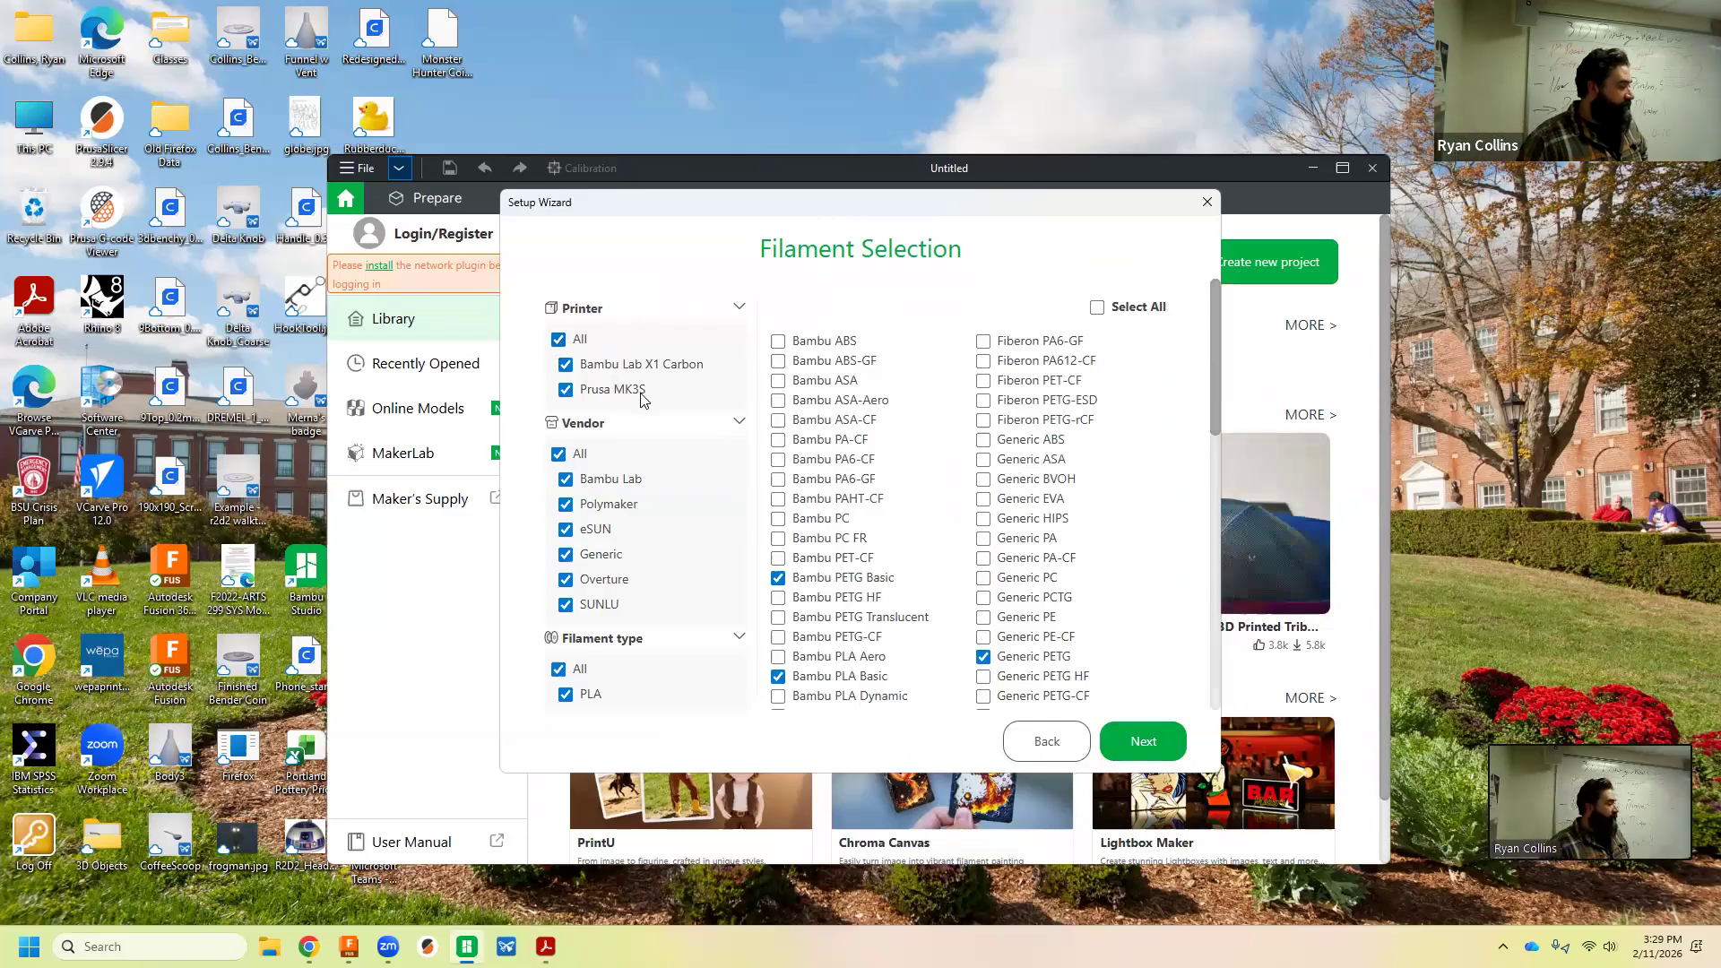
Clear all printer, vendor and filament type filters in the filament selection
left_click(557, 340)
left_click(557, 339)
left_click(558, 340)
left_click(559, 453)
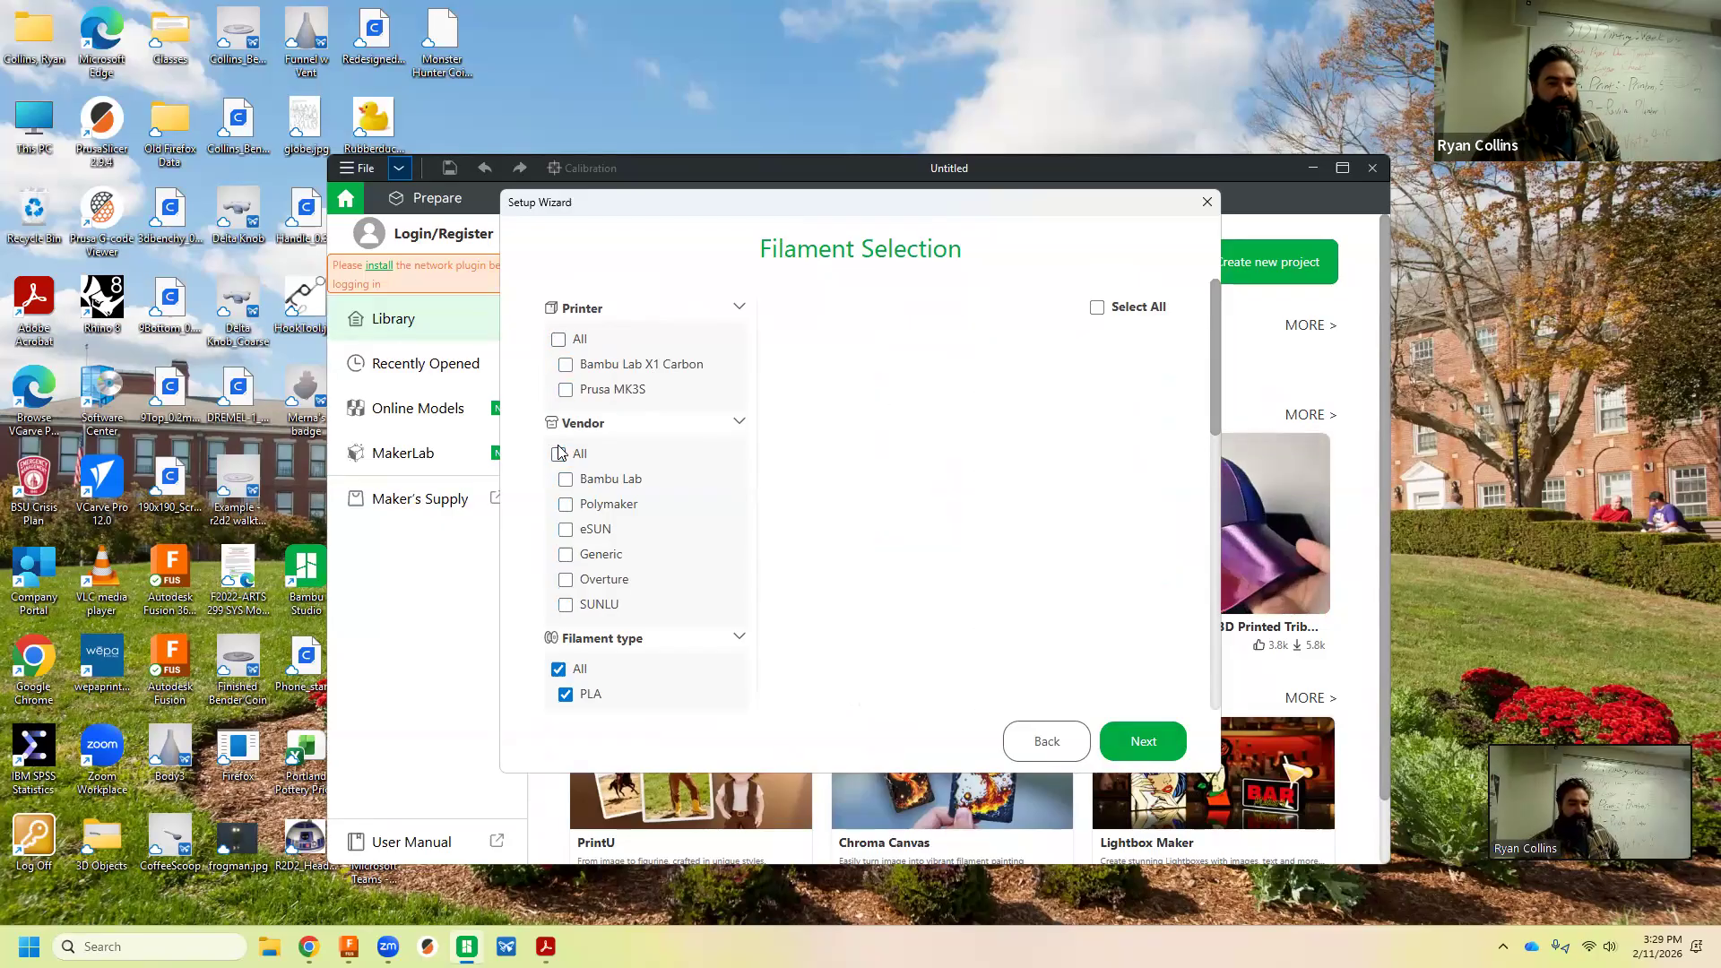
left_click(557, 670)
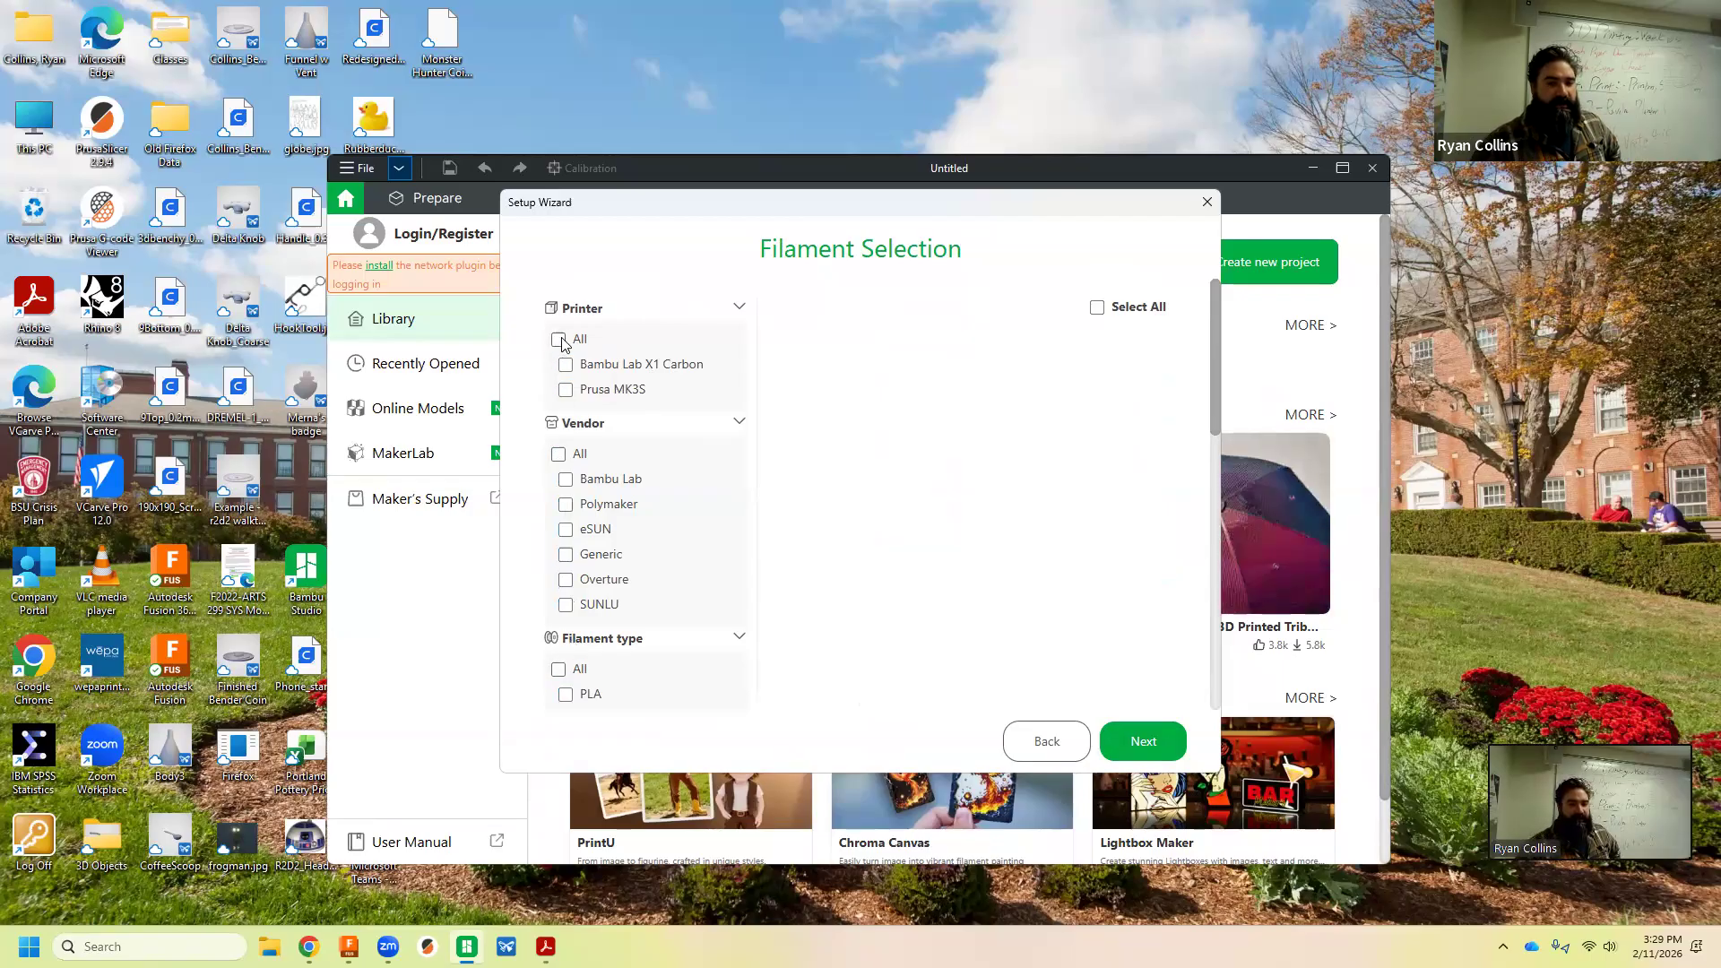
Enable all printers in the filament filters and choose Bambu Lab and Generic as vendors
left_click(557, 340)
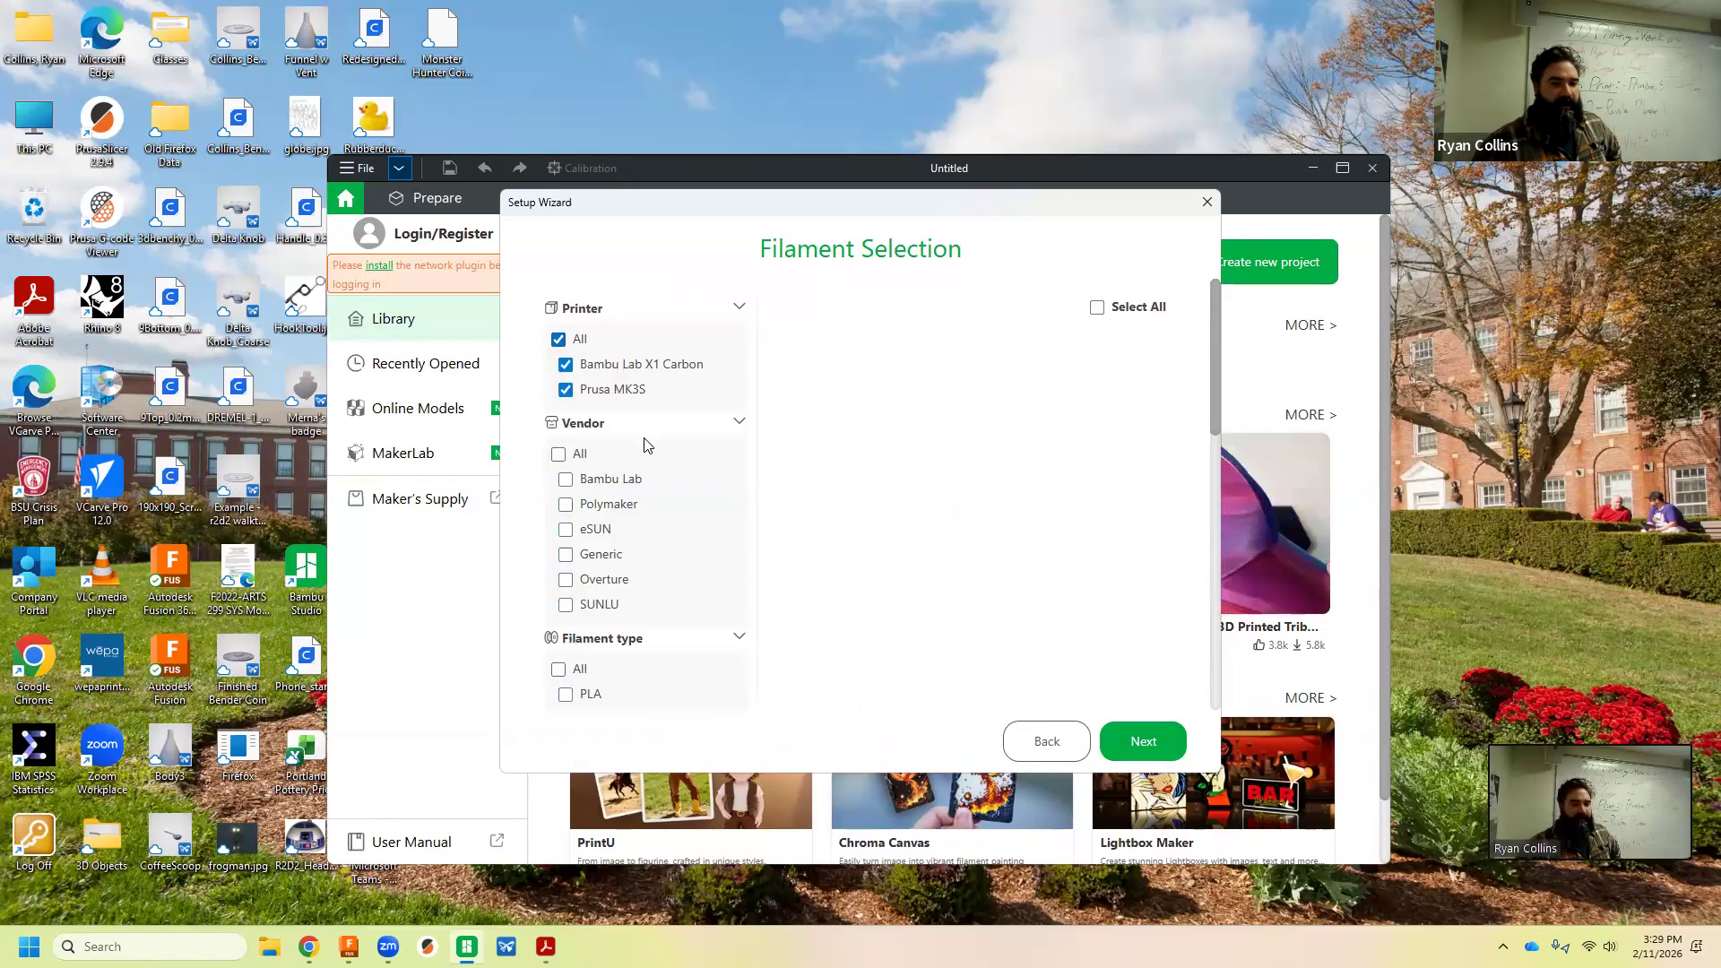
left_click(566, 481)
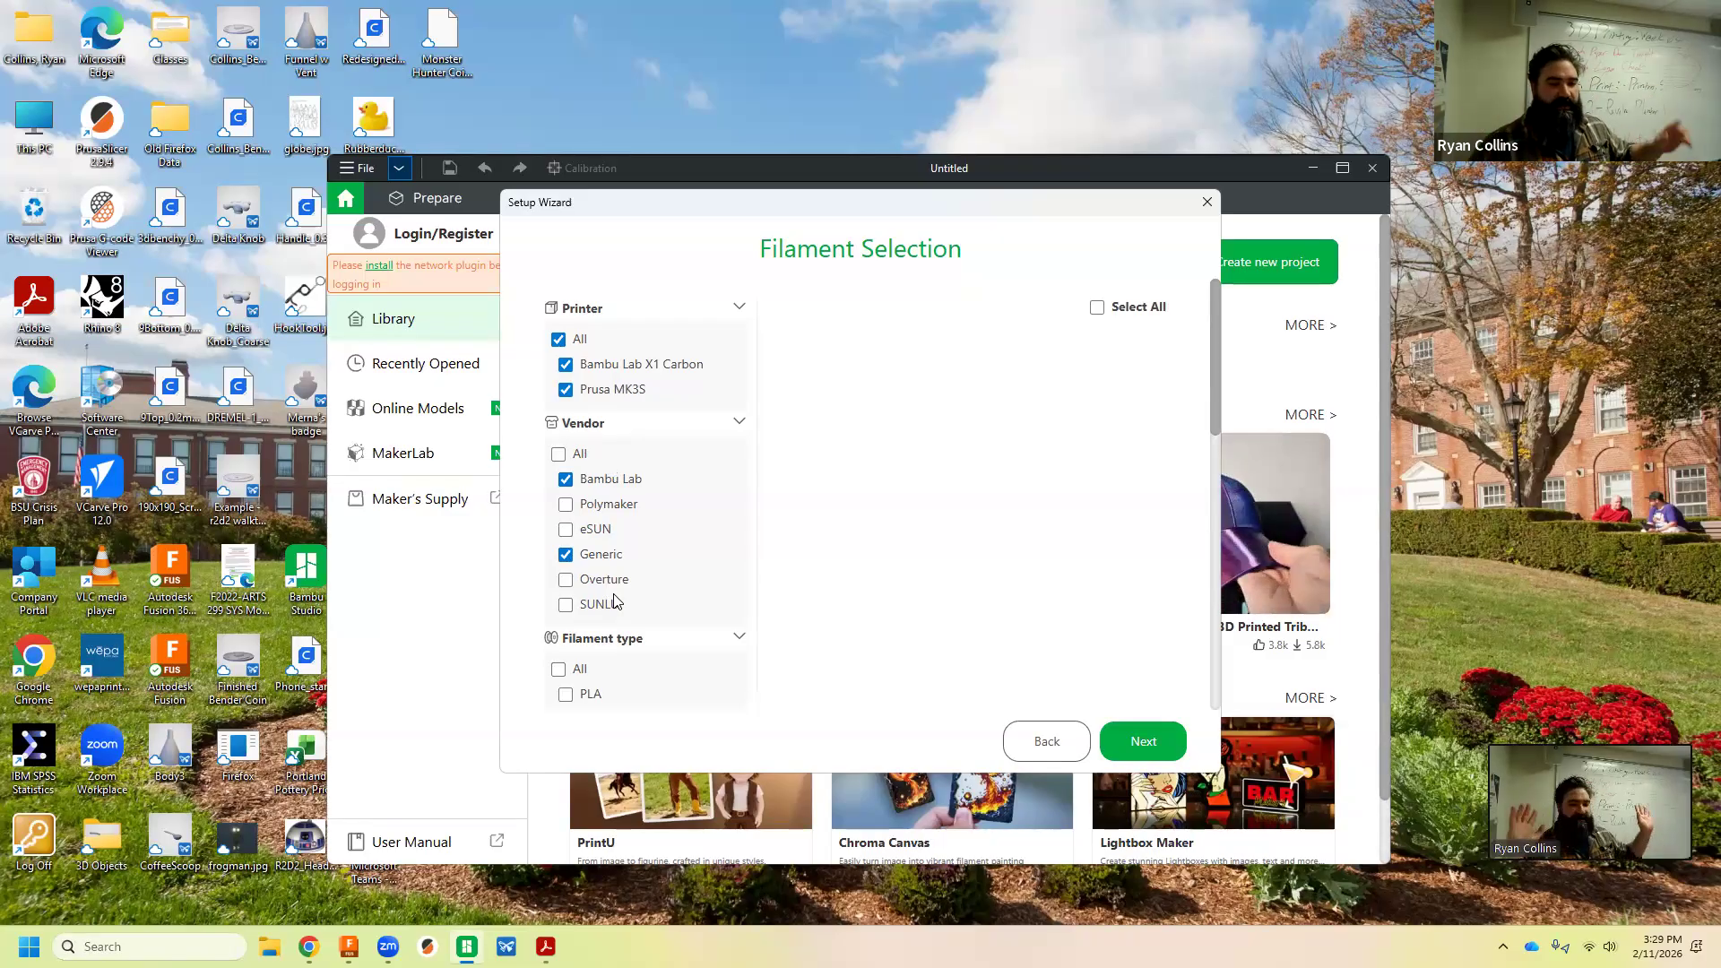
Choose PLA and PETG as the filament types in the filament filters
scroll(681, 475, "down", 4)
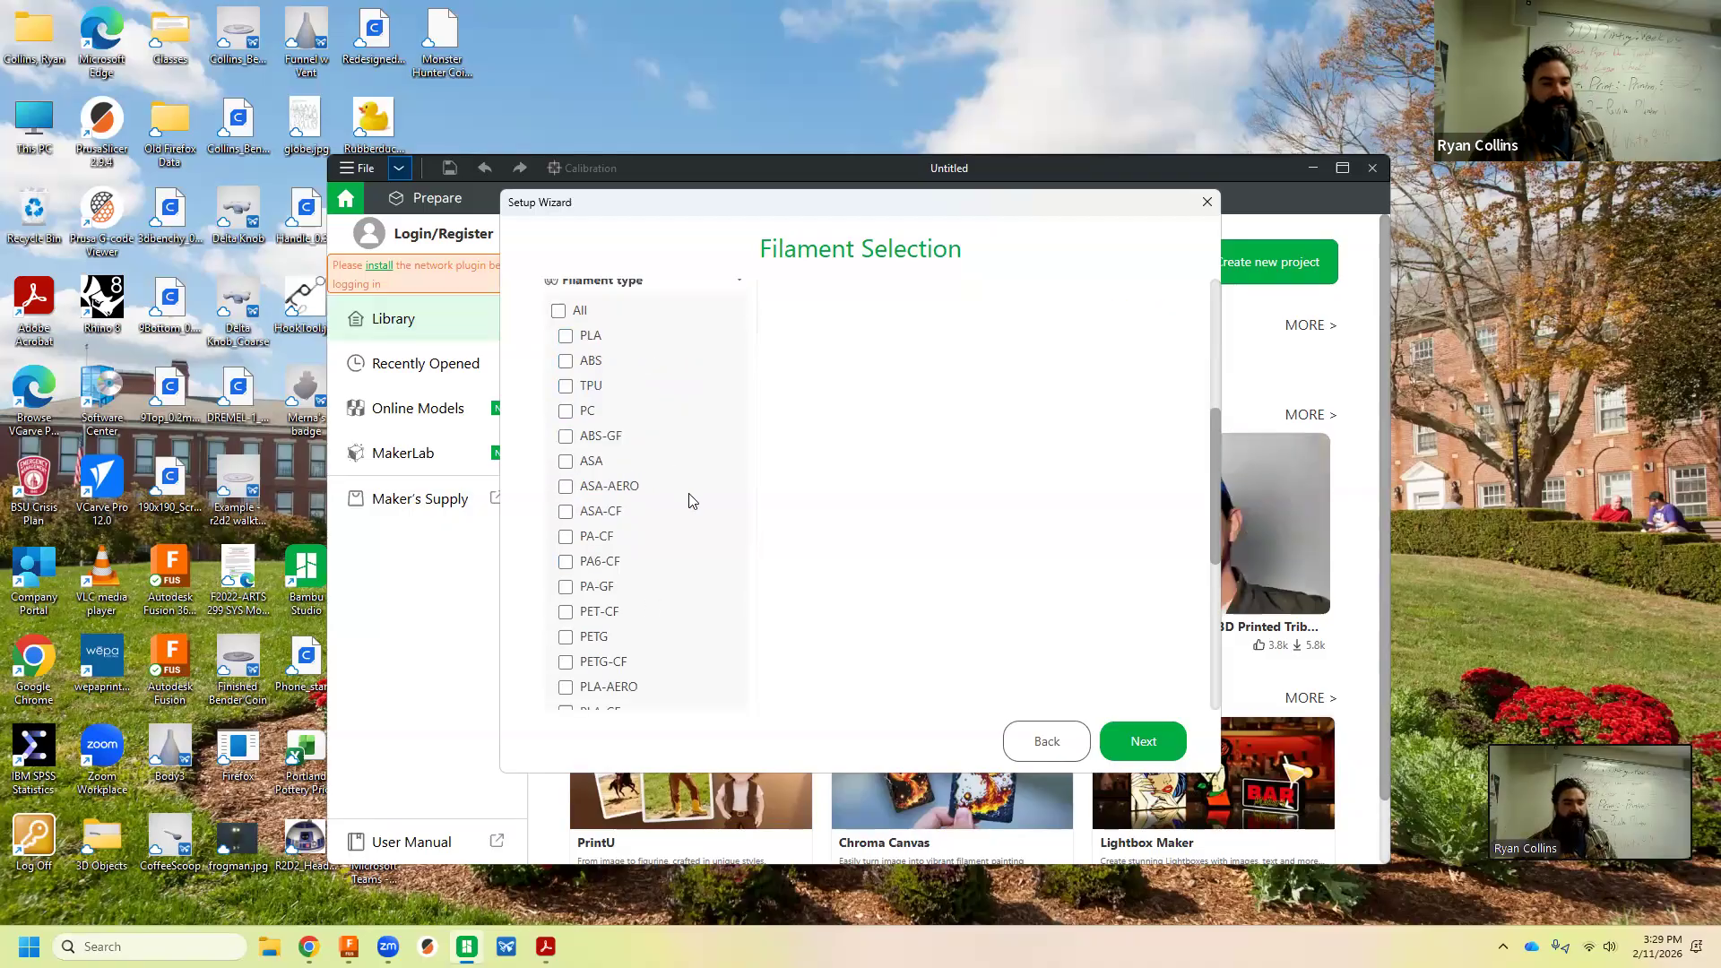
scroll(672, 430, "up", 1)
scroll(652, 564, "down", 4)
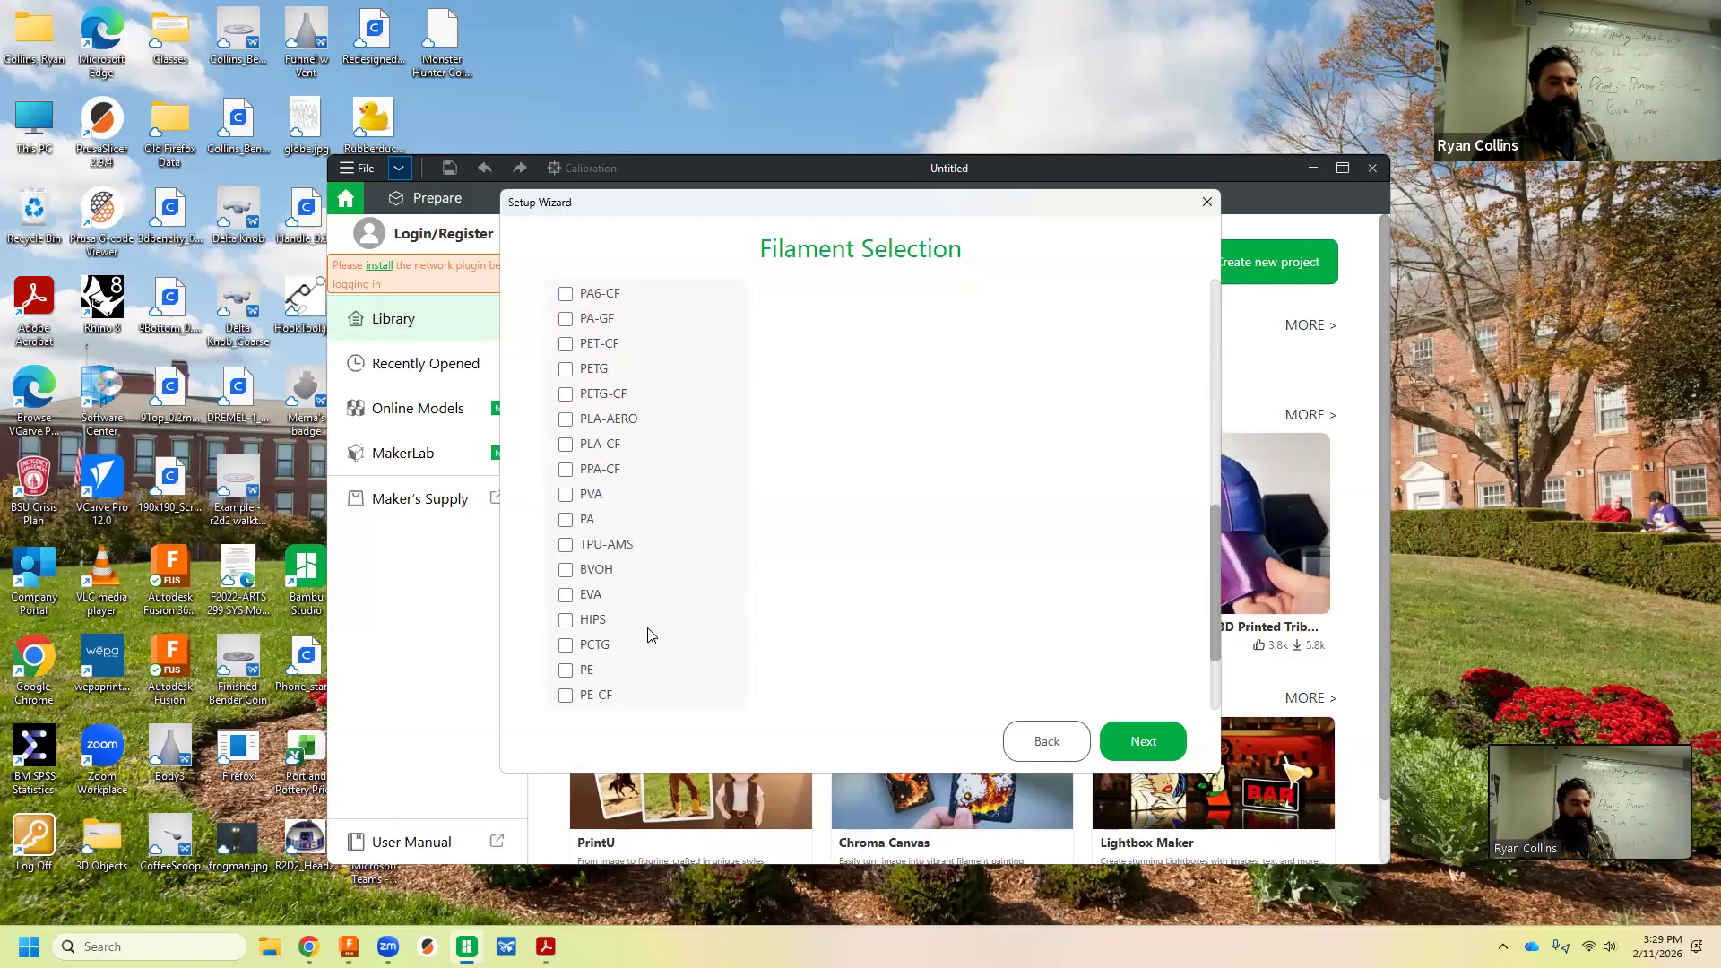
scroll(651, 634, "up", 6)
scroll(614, 537, "down", 3)
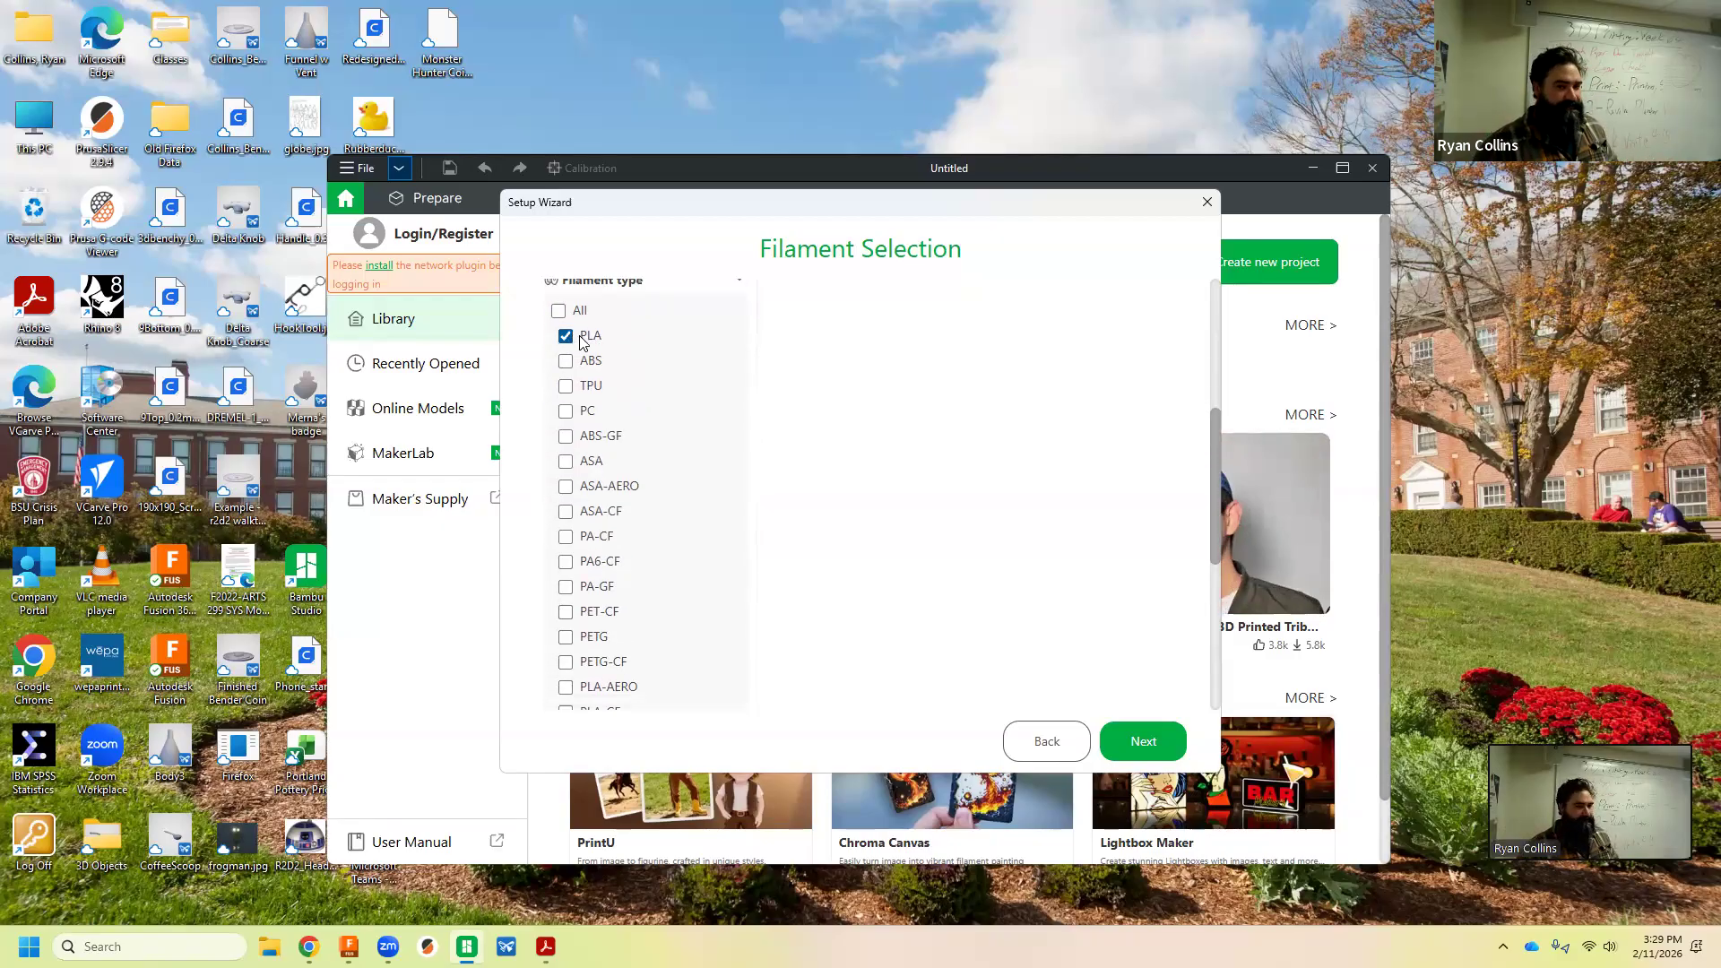
left_click(565, 638)
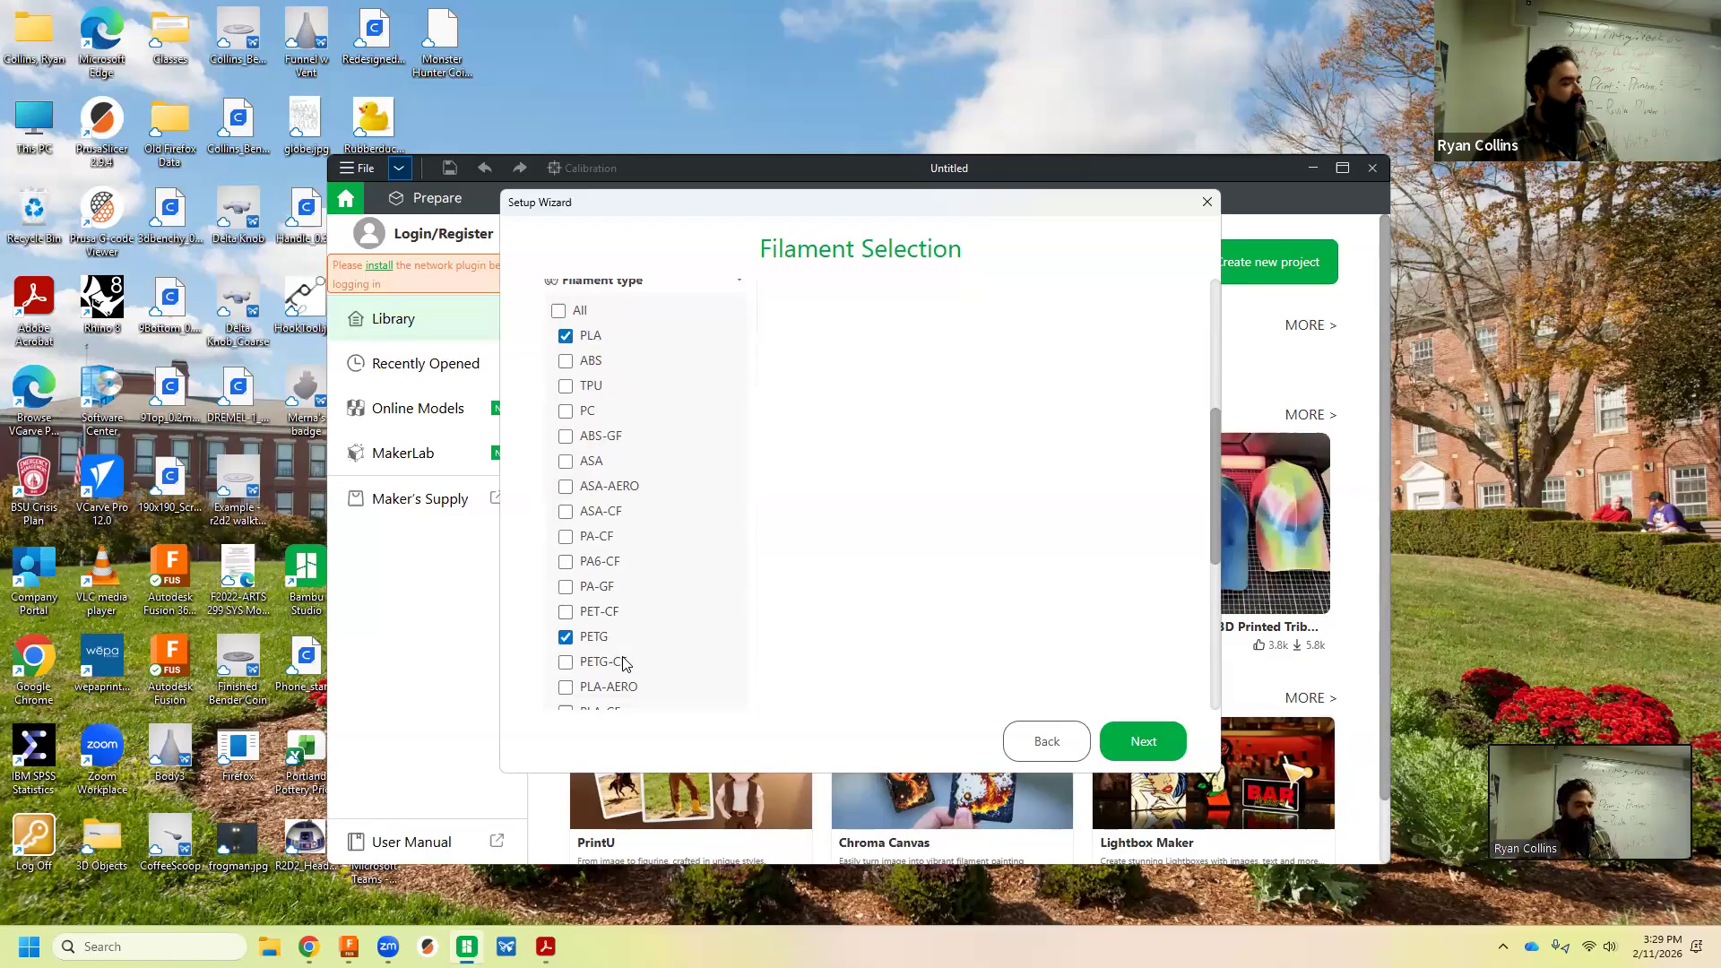
scroll(649, 595, "down", 5)
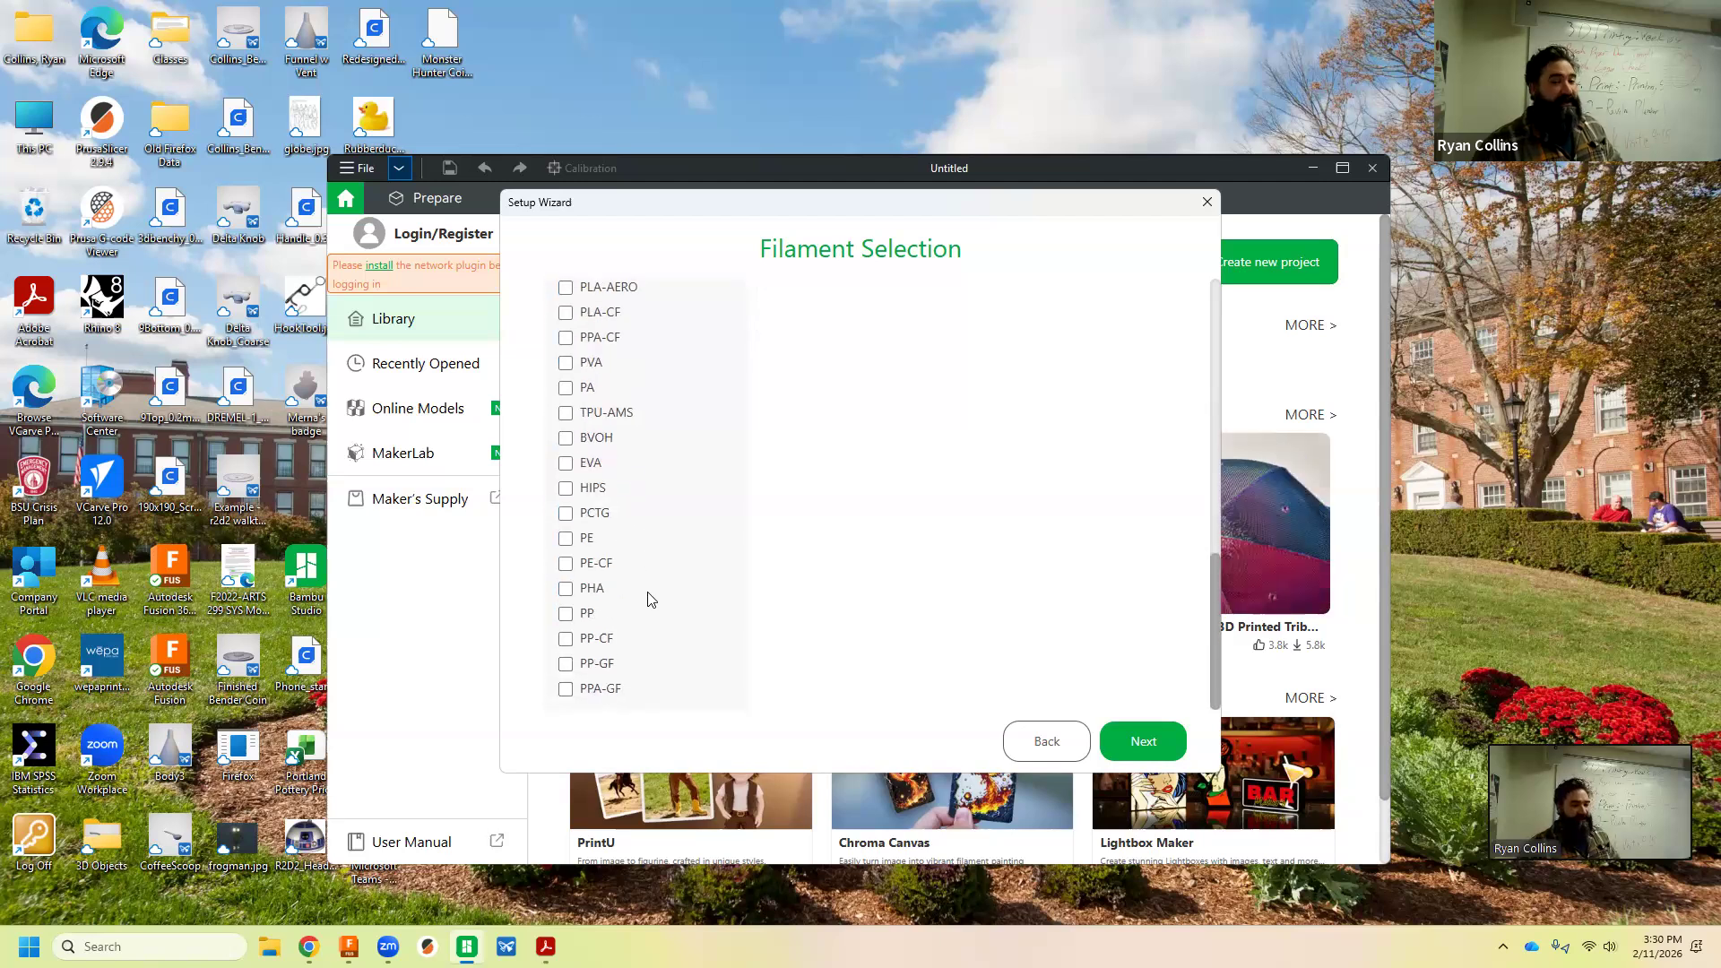
scroll(649, 596, "up", 5)
scroll(630, 474, "down", 1)
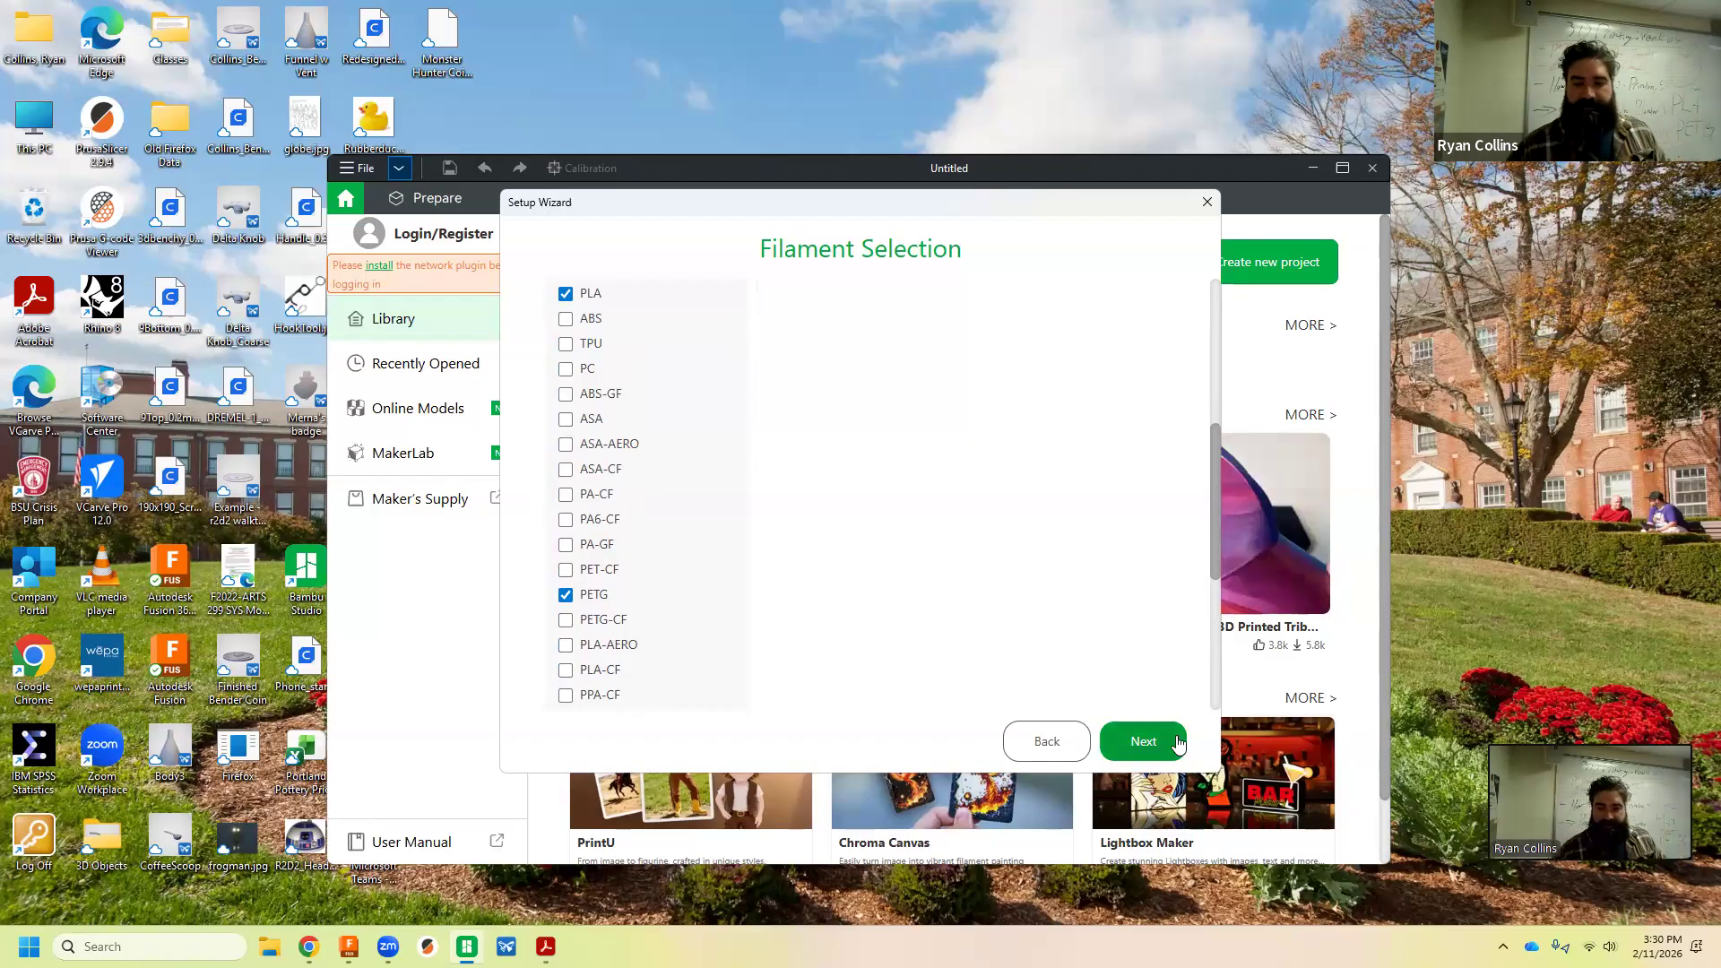
Continue to the Bambu Network plug-in page, opt out of installing it, and return to the filament selection
left_click(1143, 740)
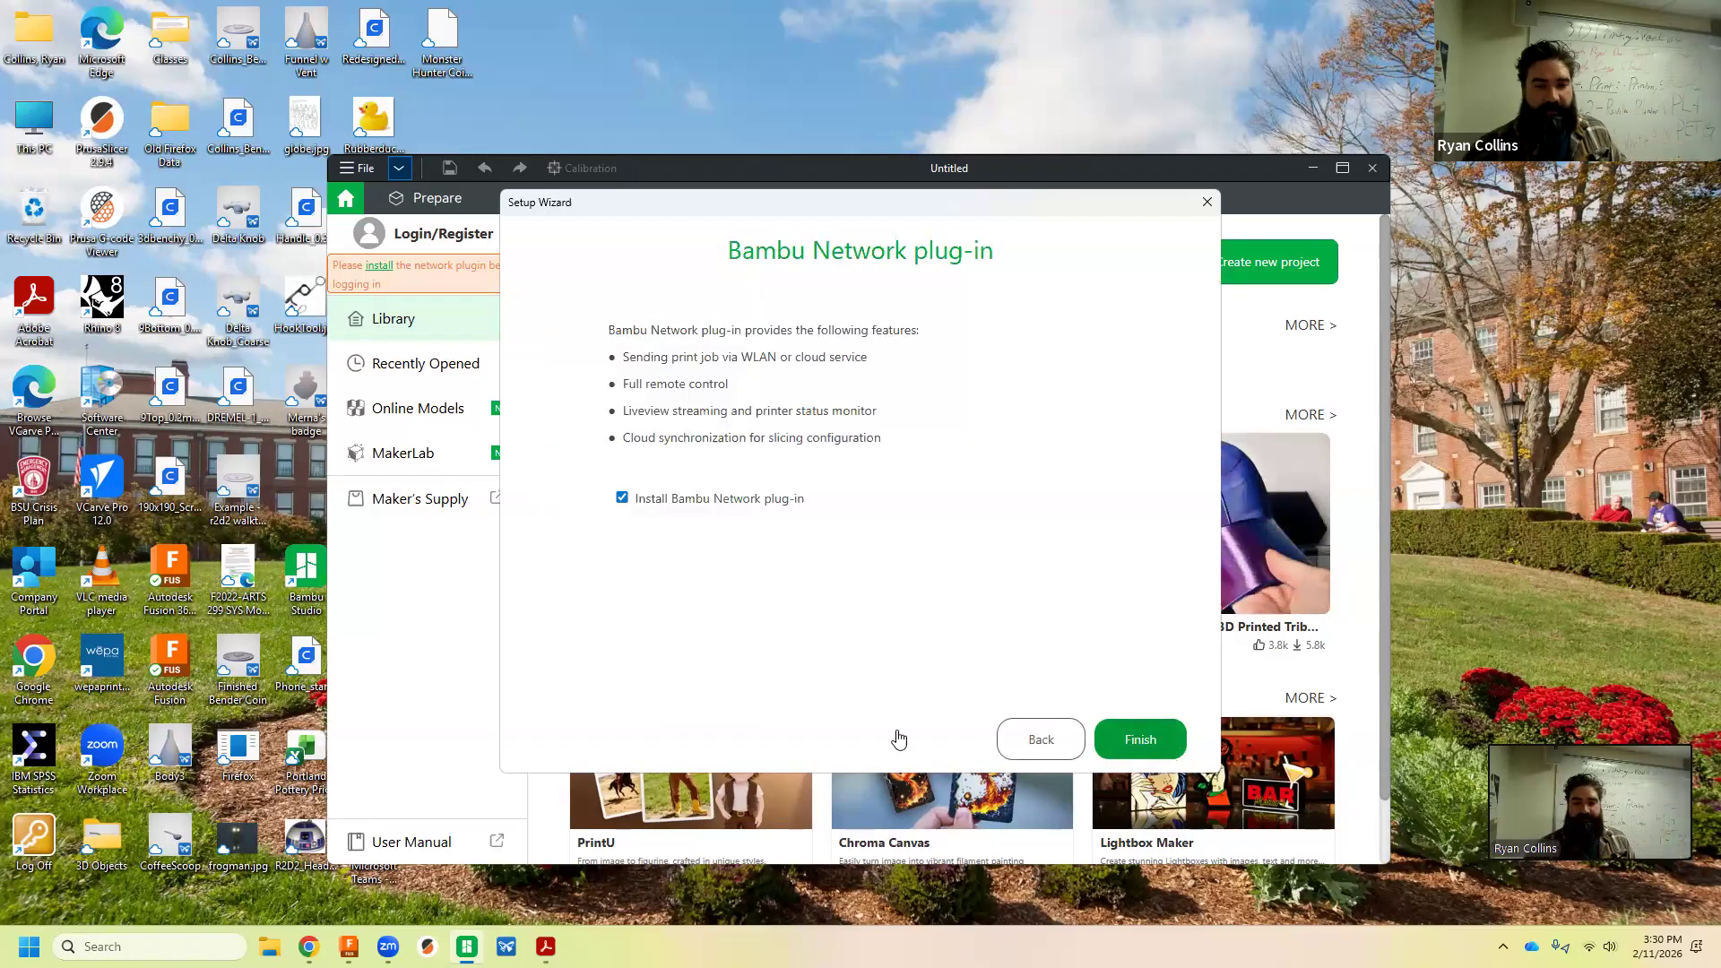
left_click(623, 500)
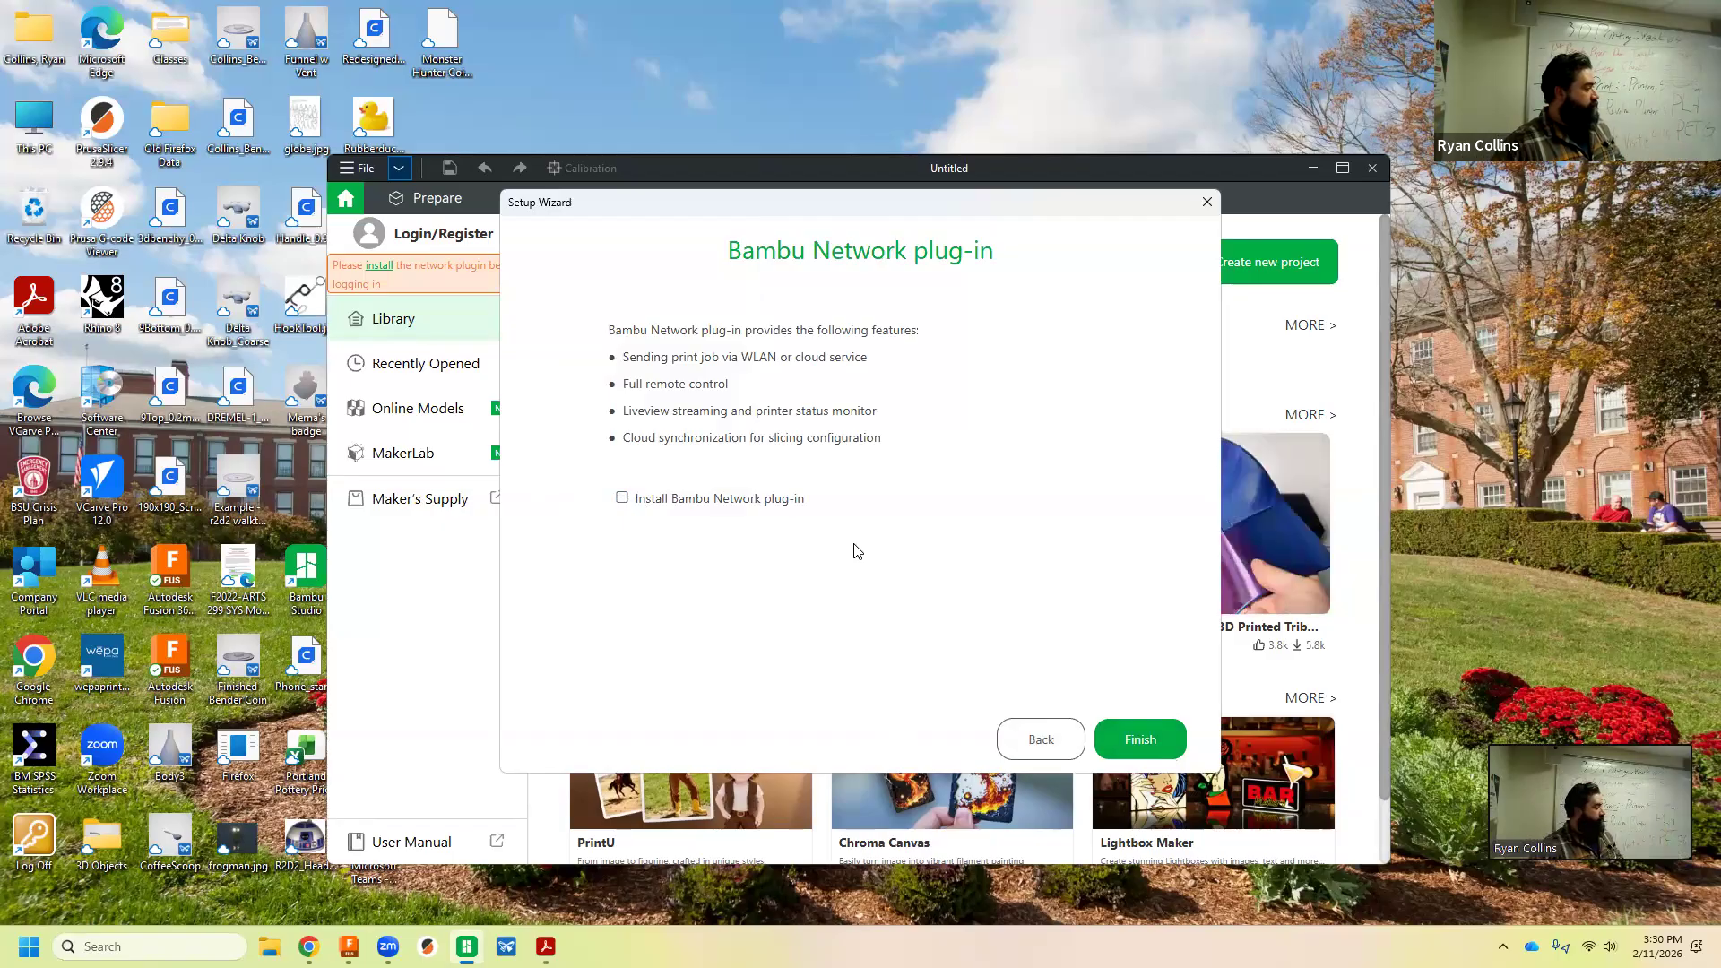
left_click(1042, 743)
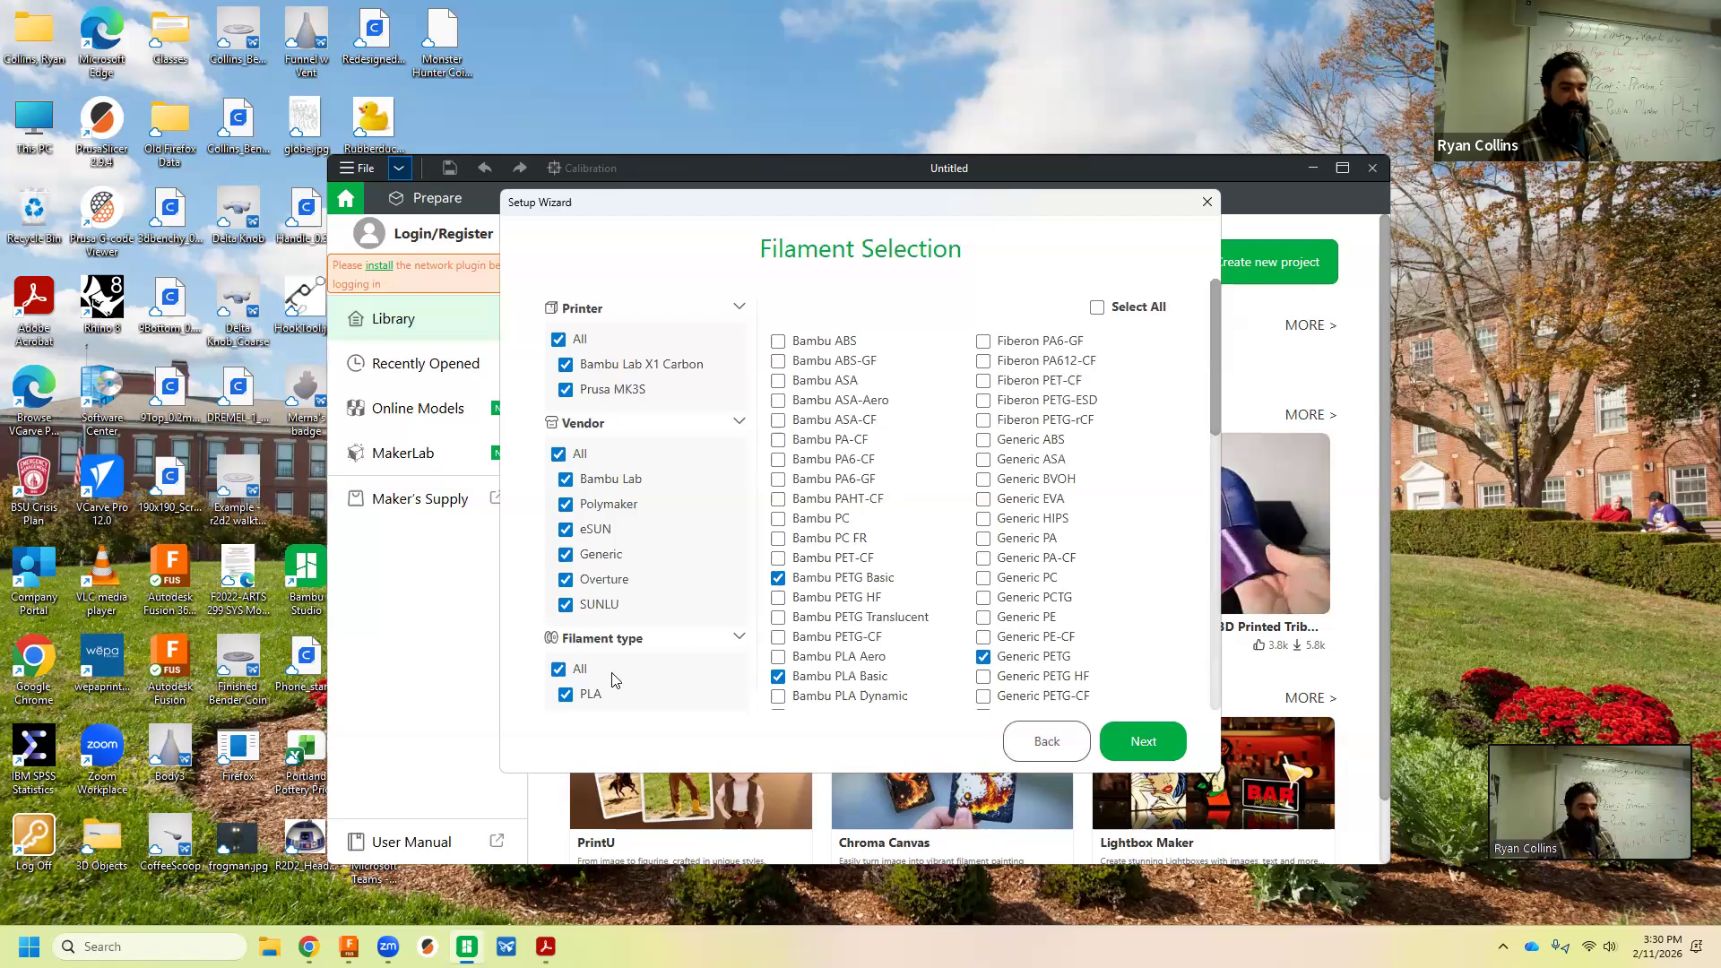
Clear all vendor and filament type filters and choose Bambu Lab as a vendor
scroll(620, 686, "down", 3)
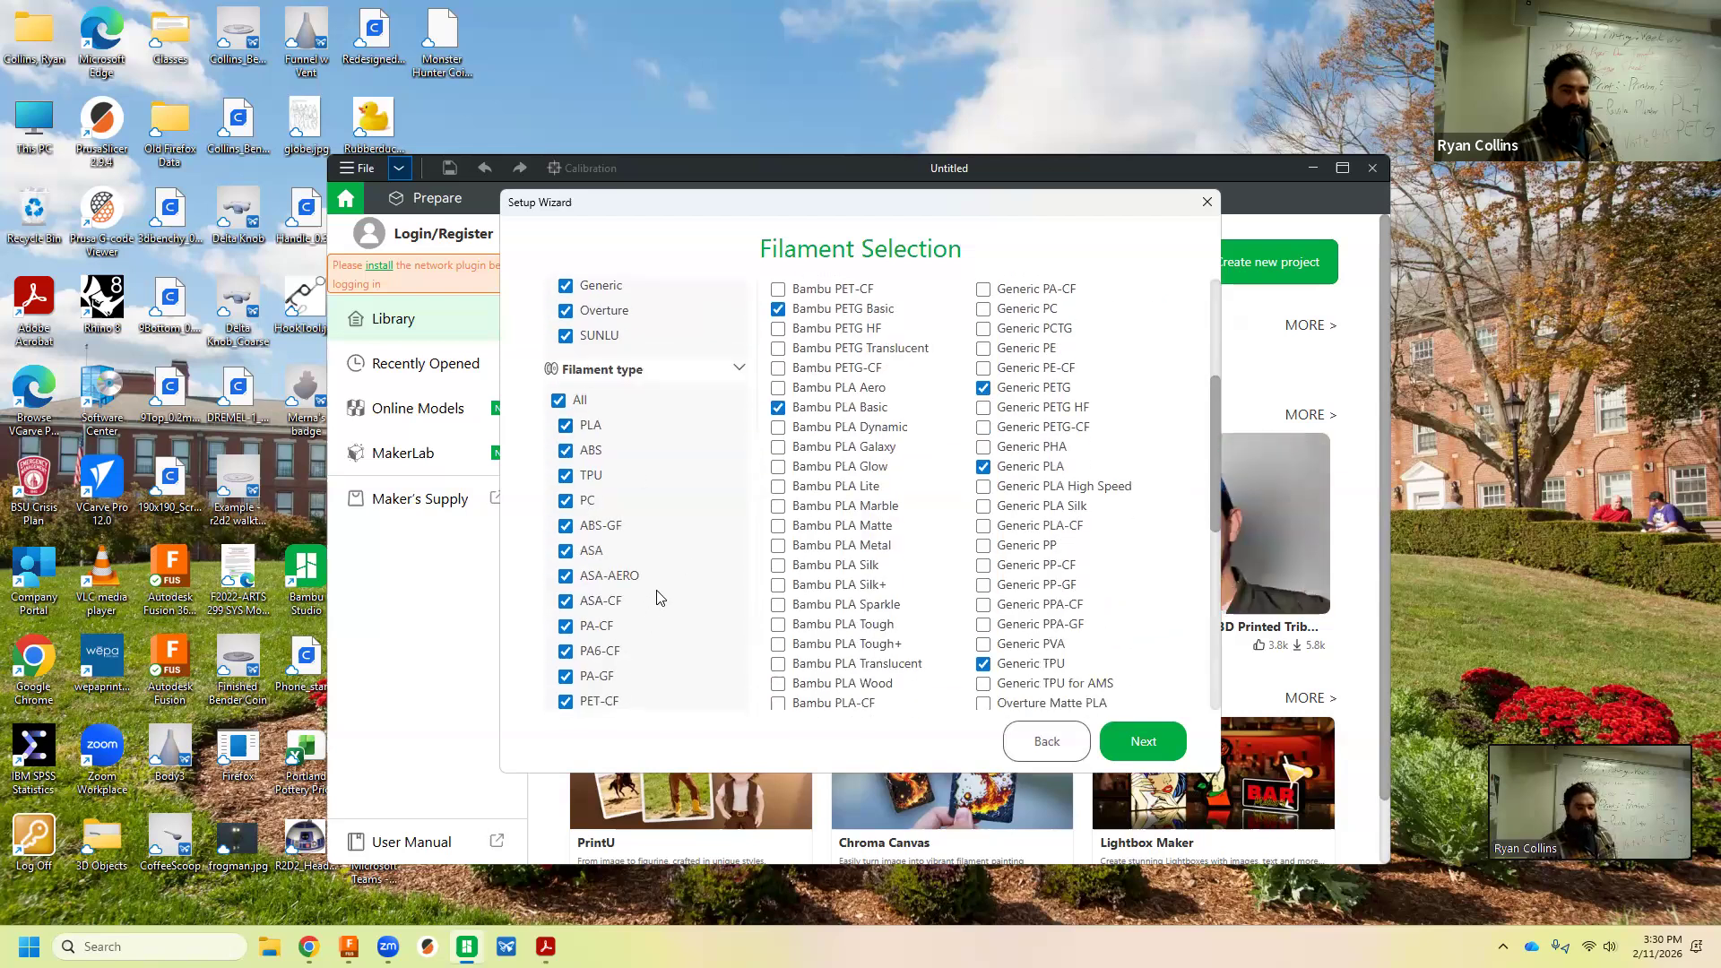
scroll(654, 583, "up", 3)
left_click(558, 454)
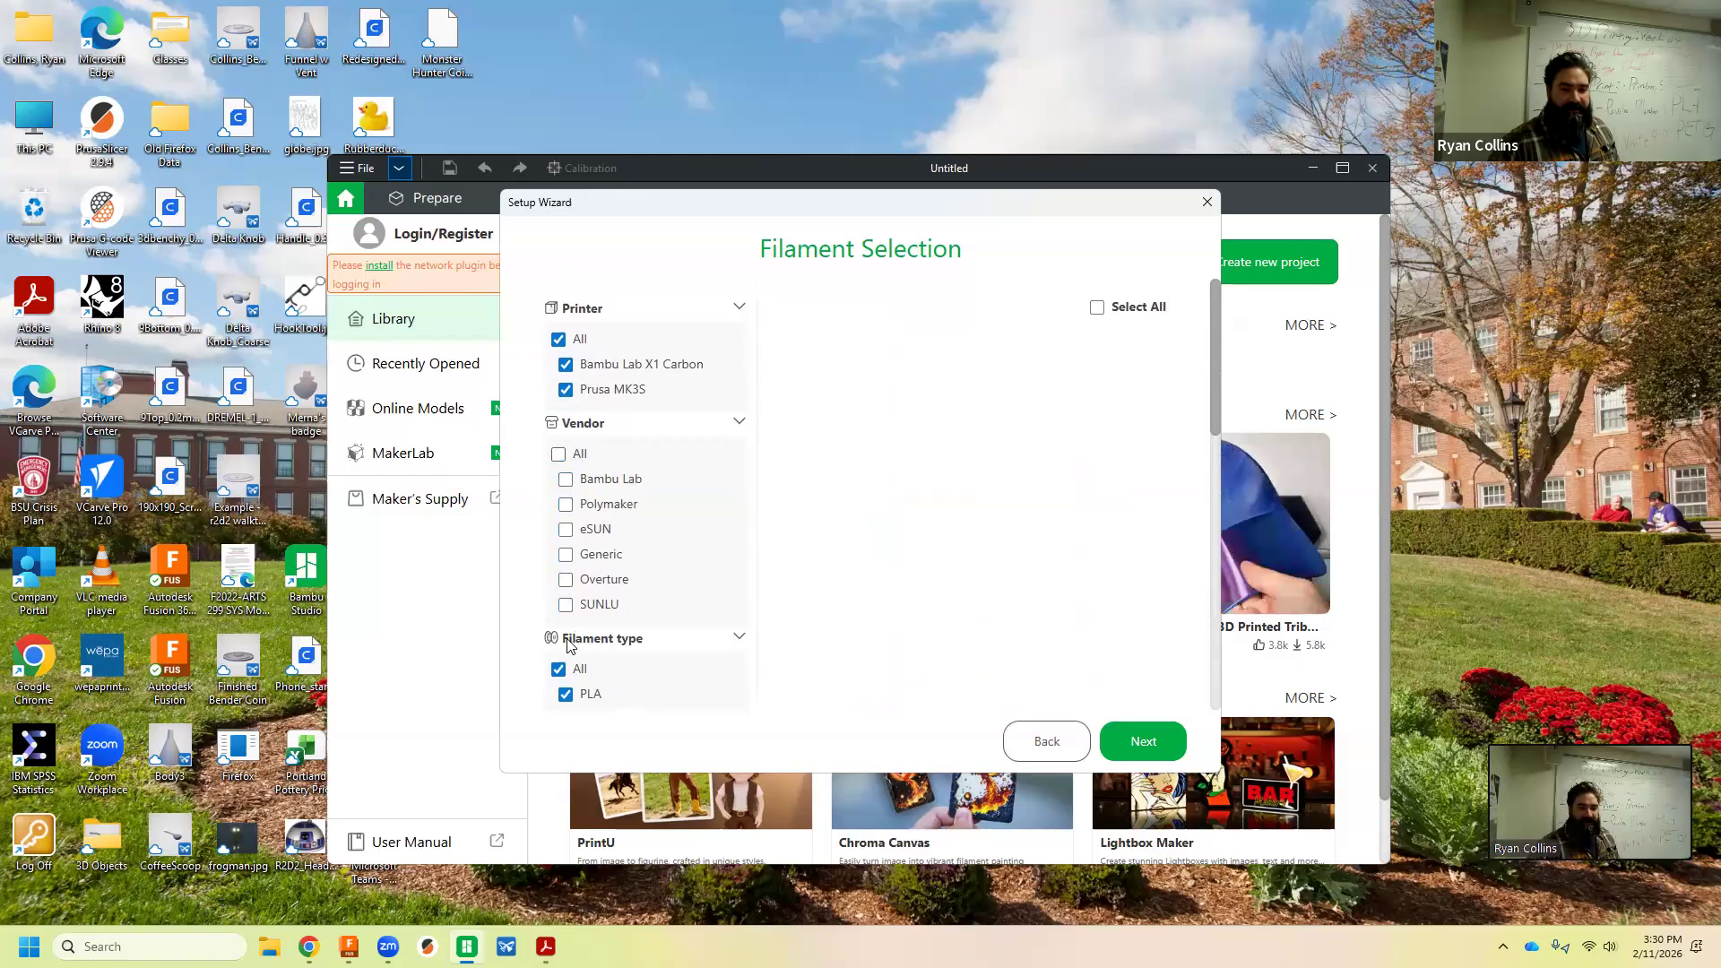
left_click(559, 668)
left_click(566, 479)
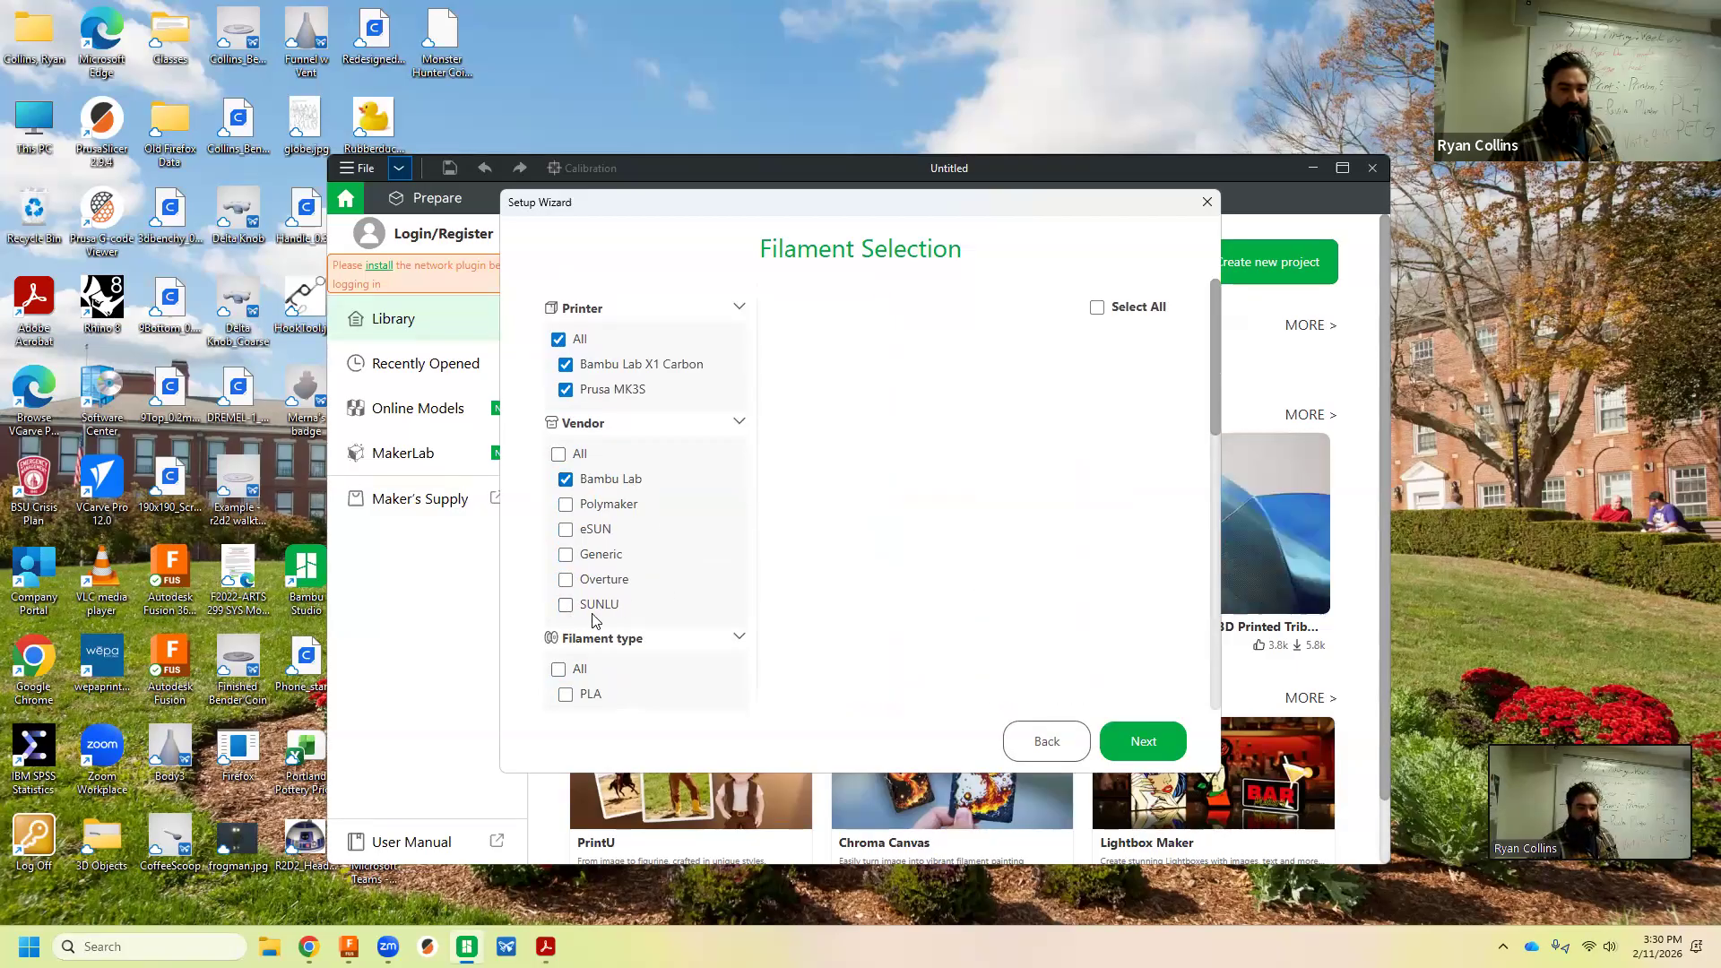
Choose PLA and PETG as filament types and include Generic among the vendors
scroll(627, 573, "down", 5)
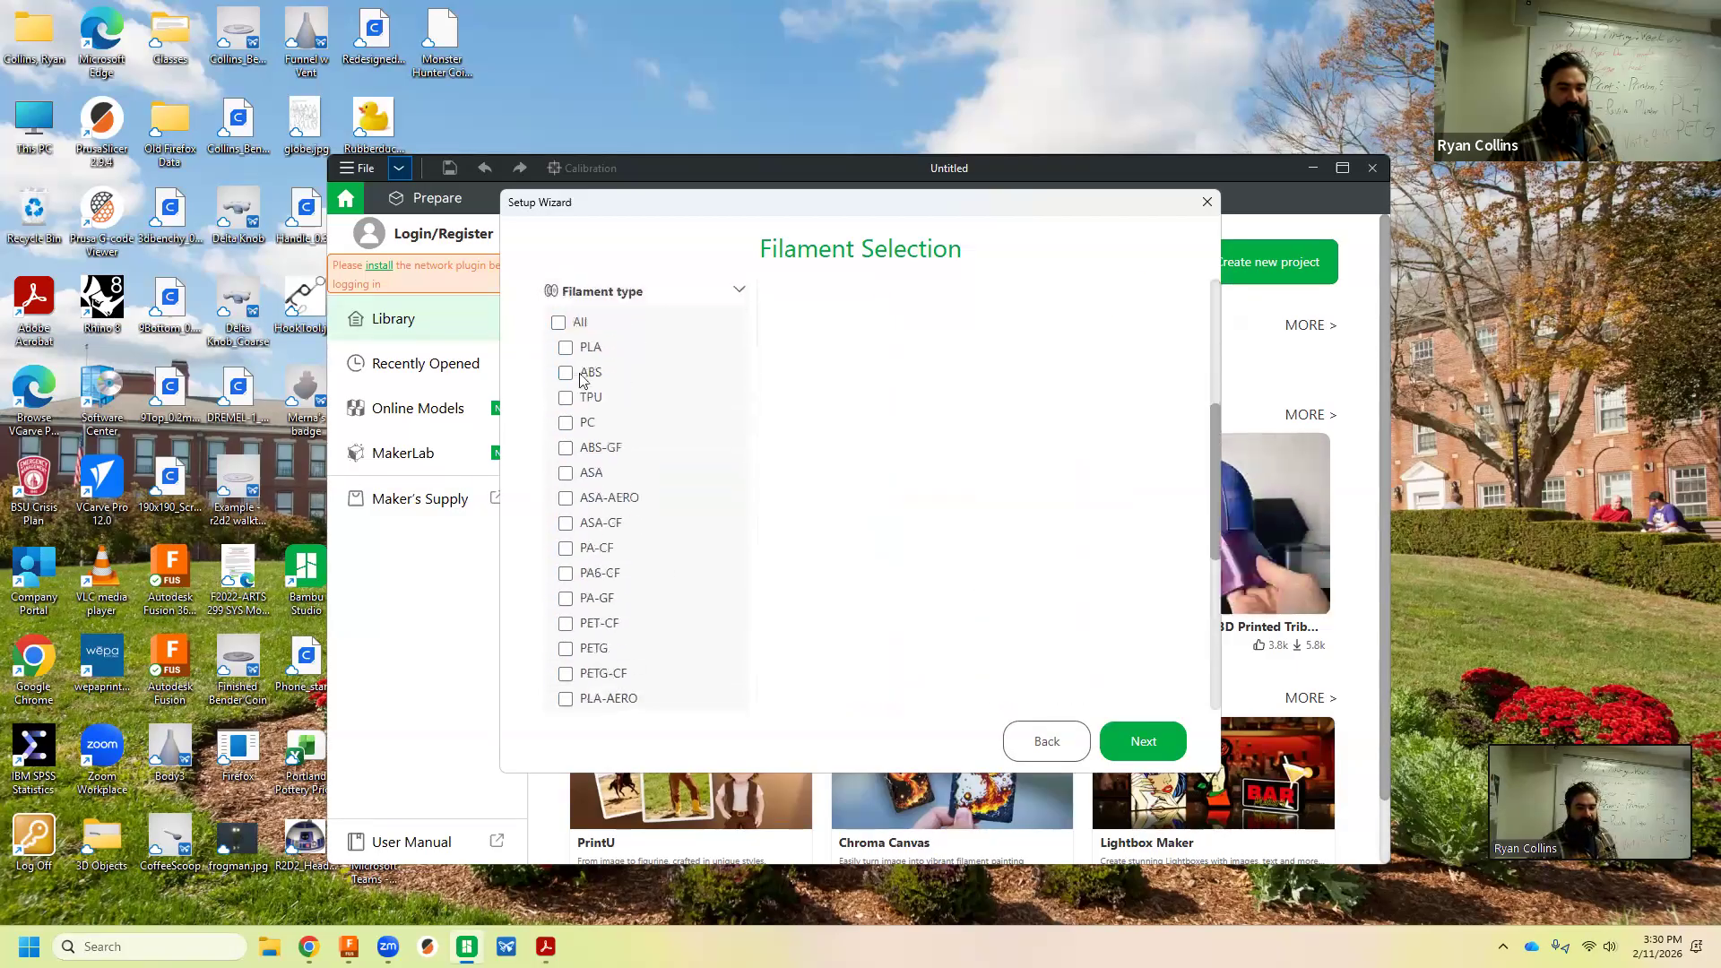
left_click(566, 336)
scroll(567, 542, "down", 2)
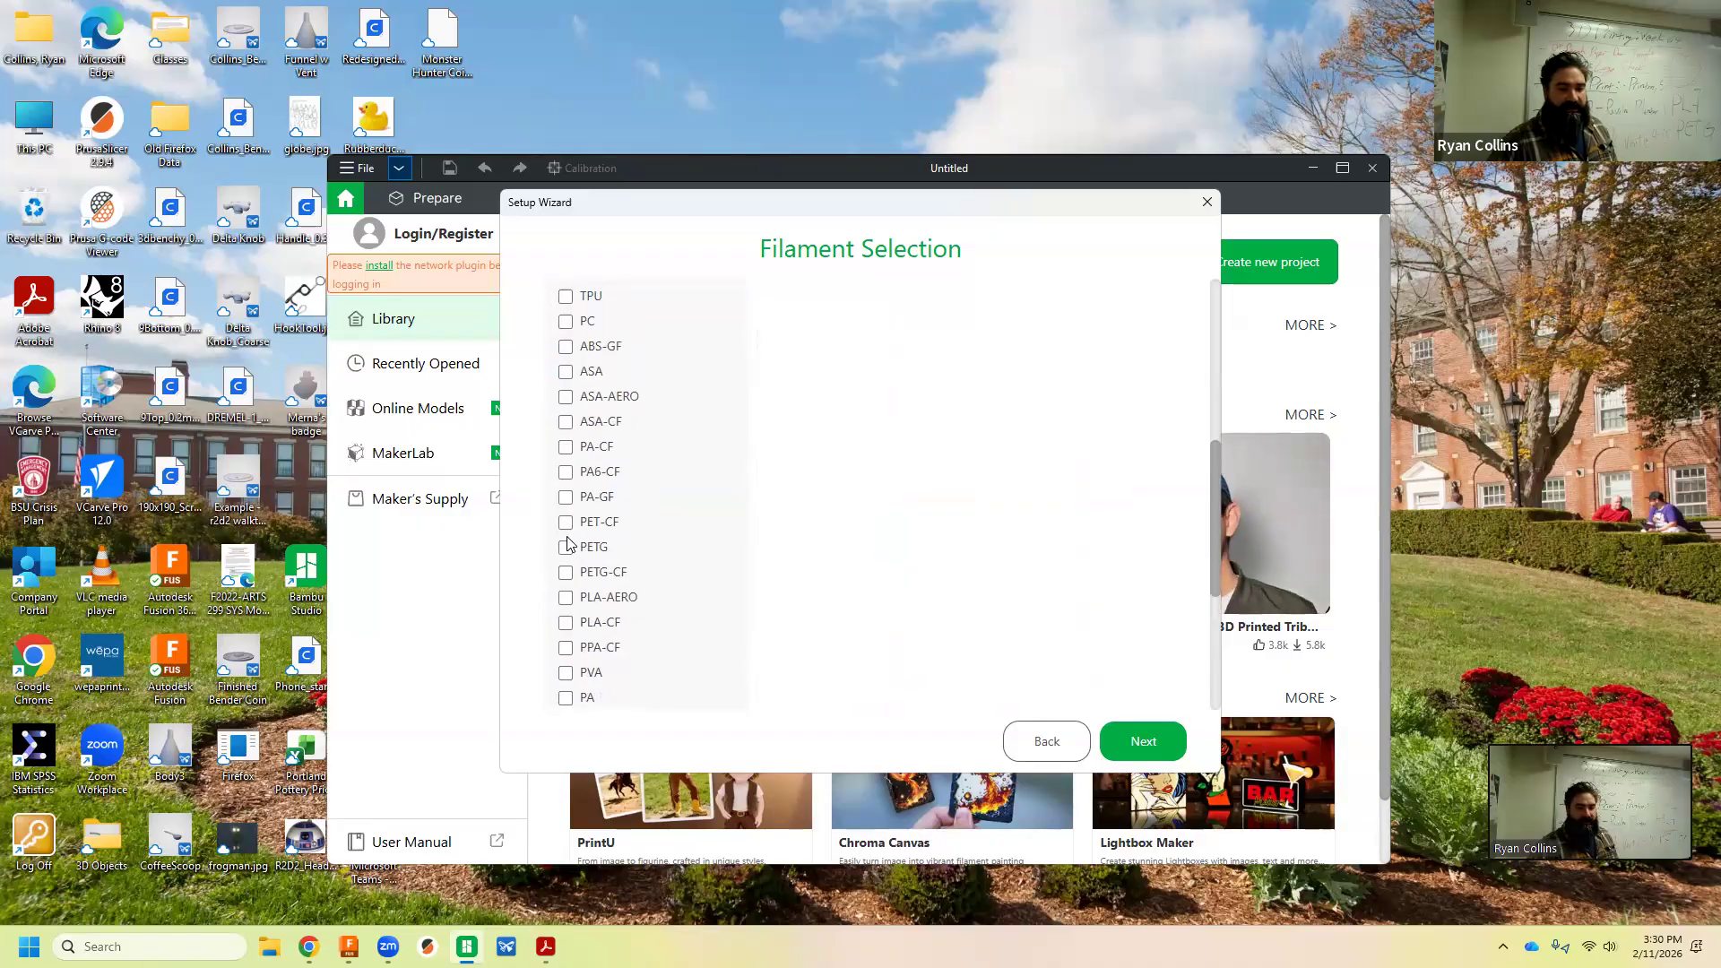
left_click(565, 547)
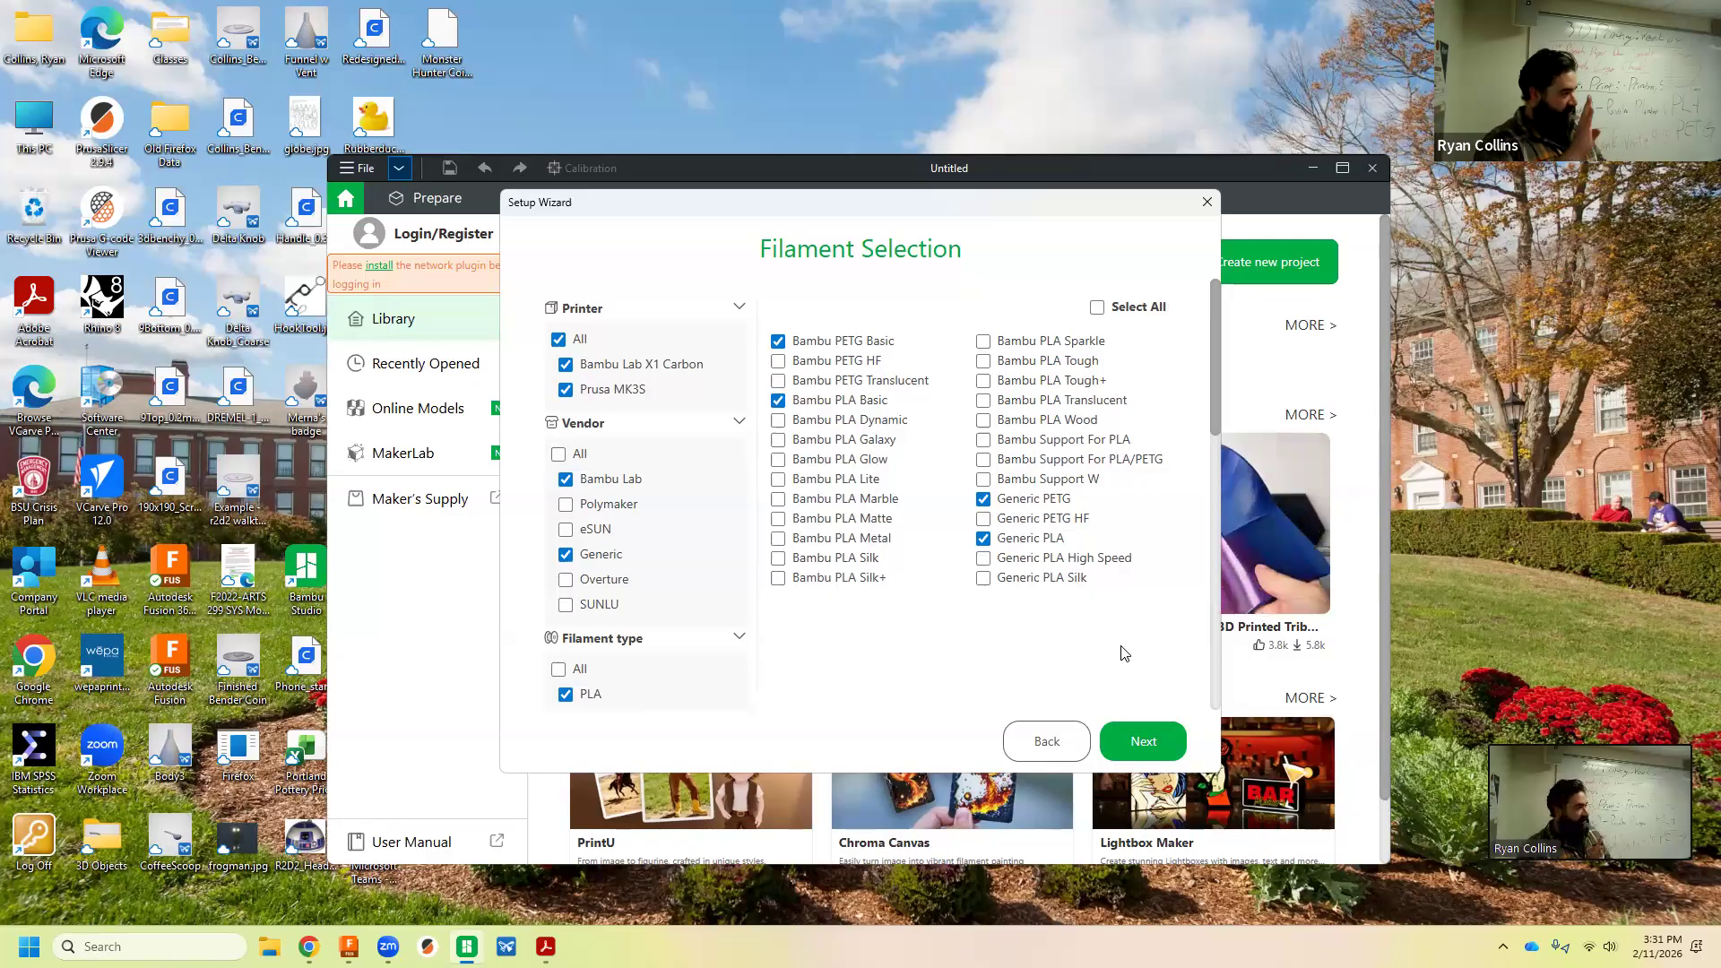
Continue to the Bambu Network plug-in page, opt out of installing it, and finish the setup wizard
left_click(1135, 738)
left_click(622, 498)
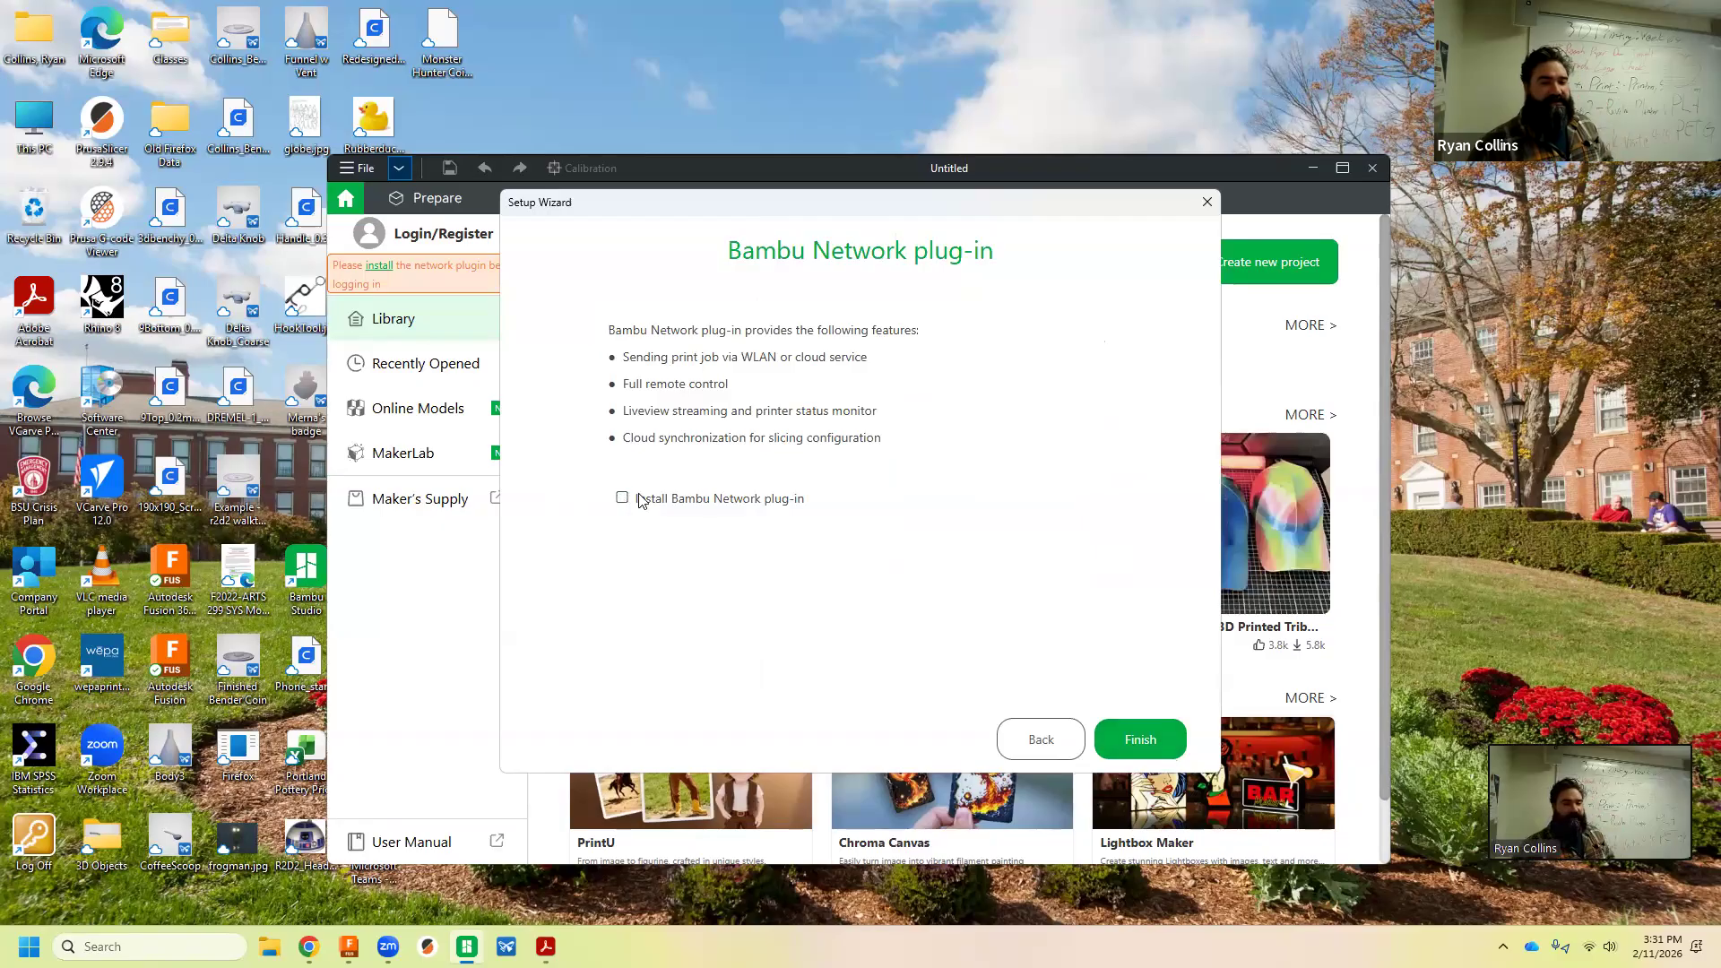
left_click(1141, 740)
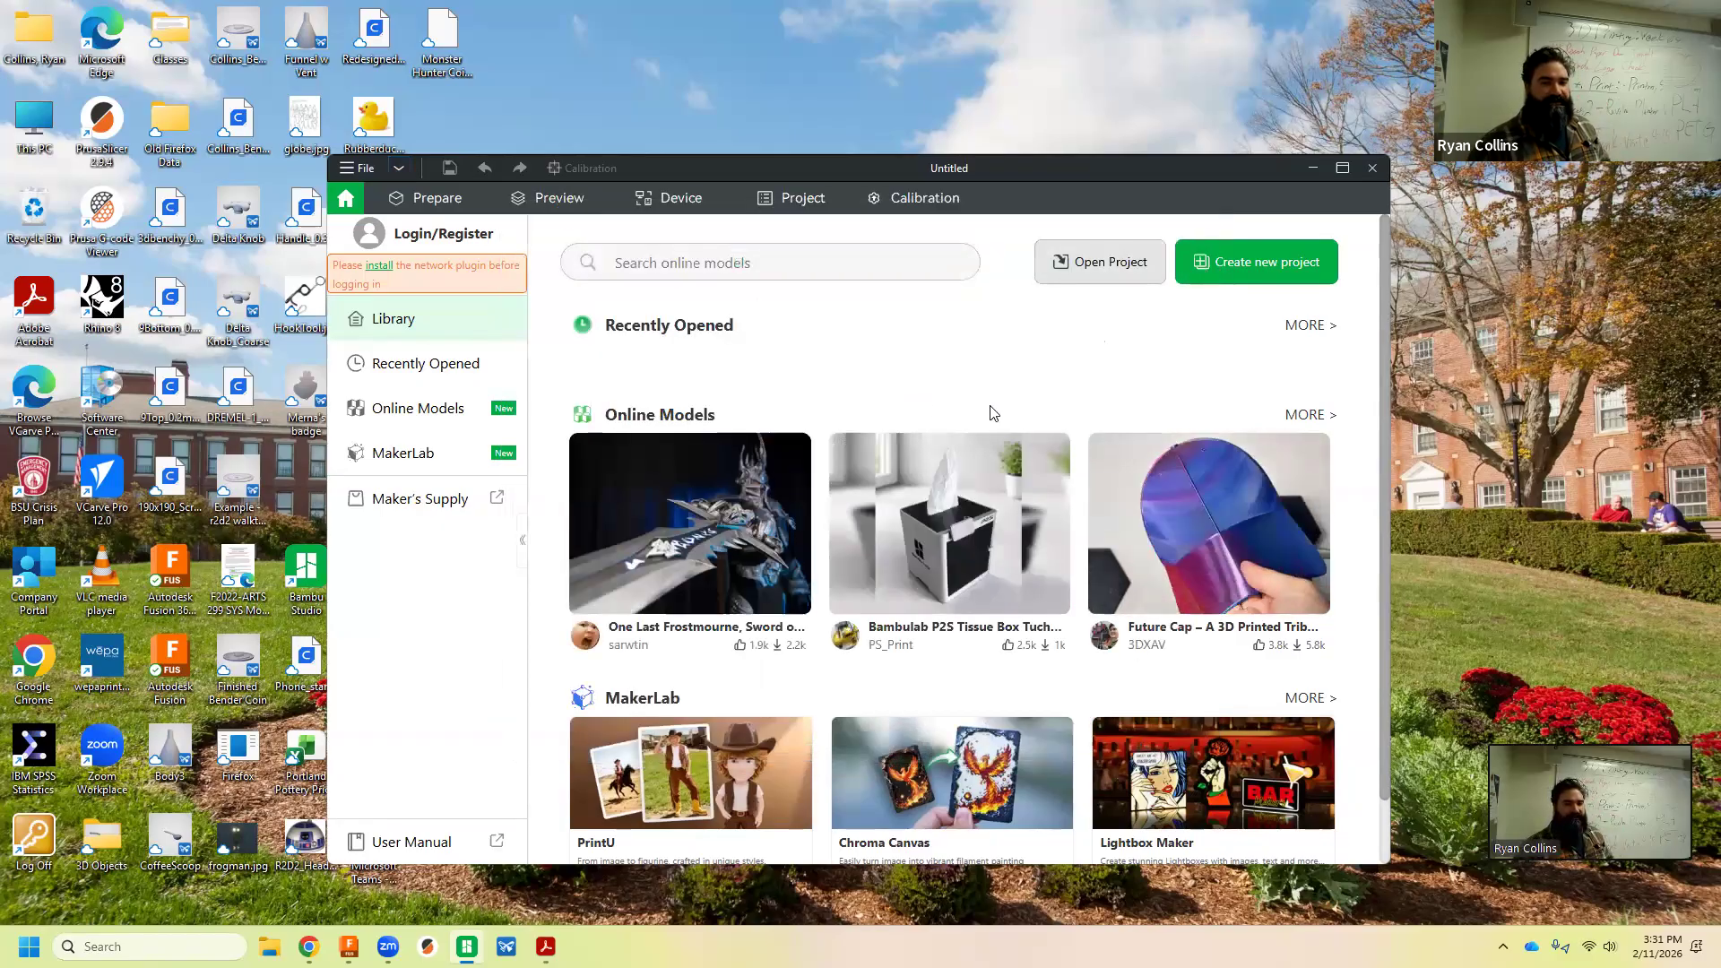
Maximize the Bambu Studio window and open the Prepare workspace
left_click(1342, 168)
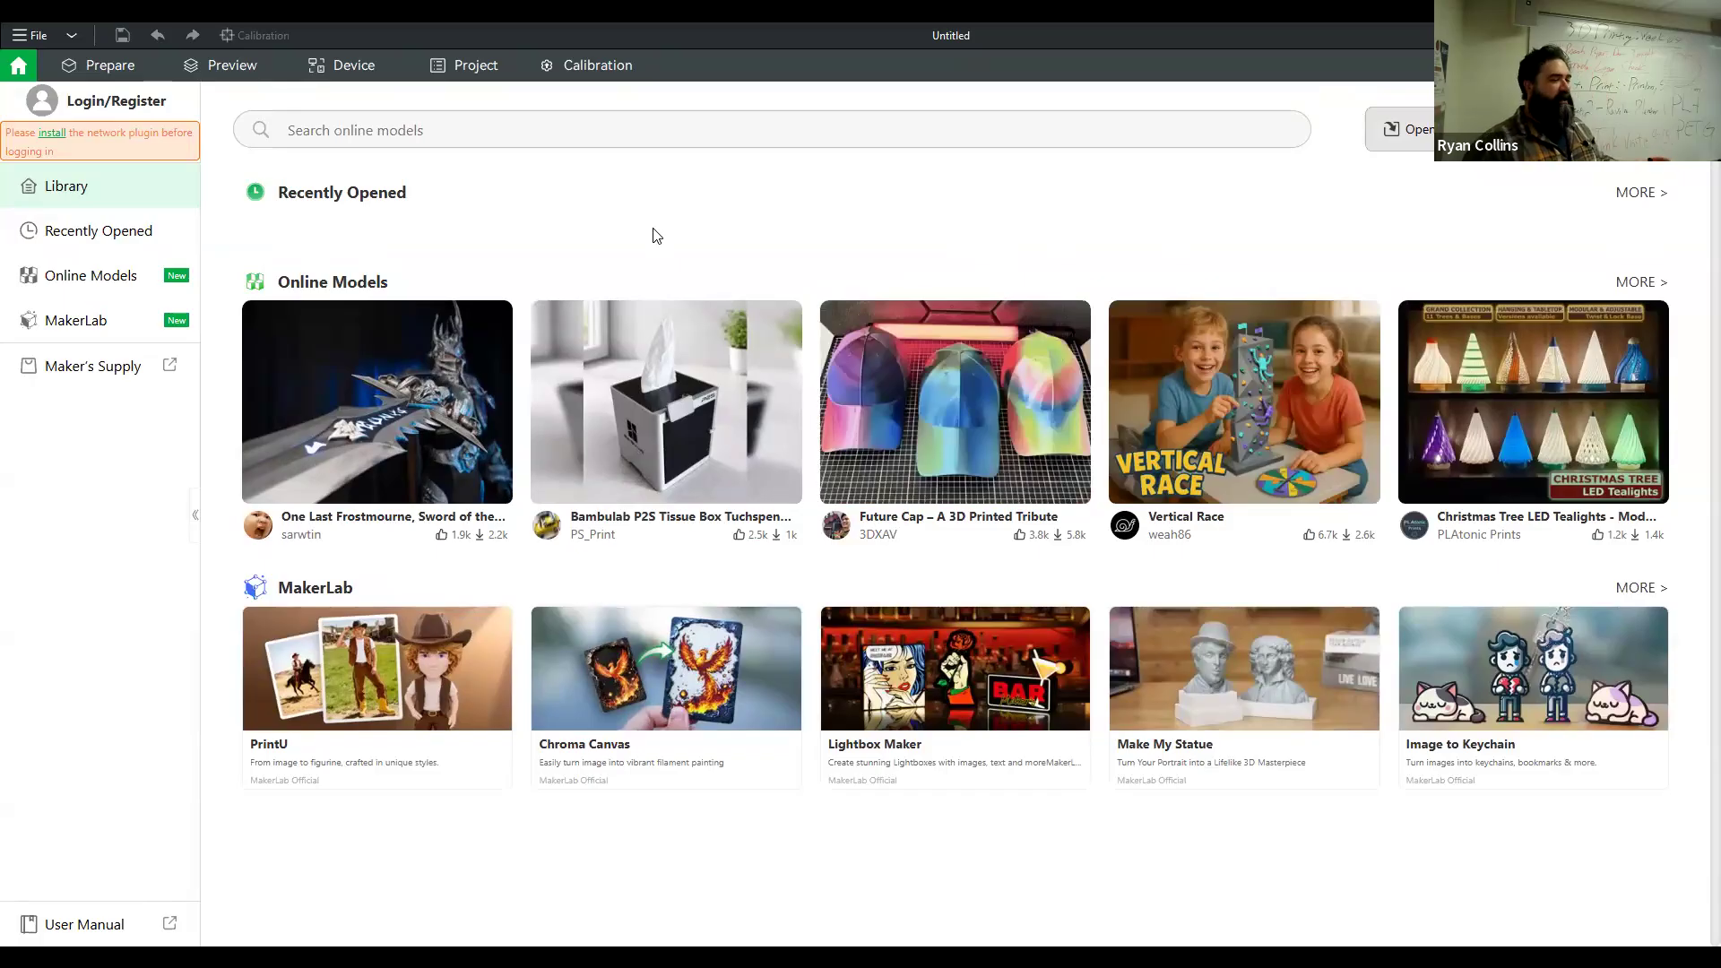
left_click(89, 66)
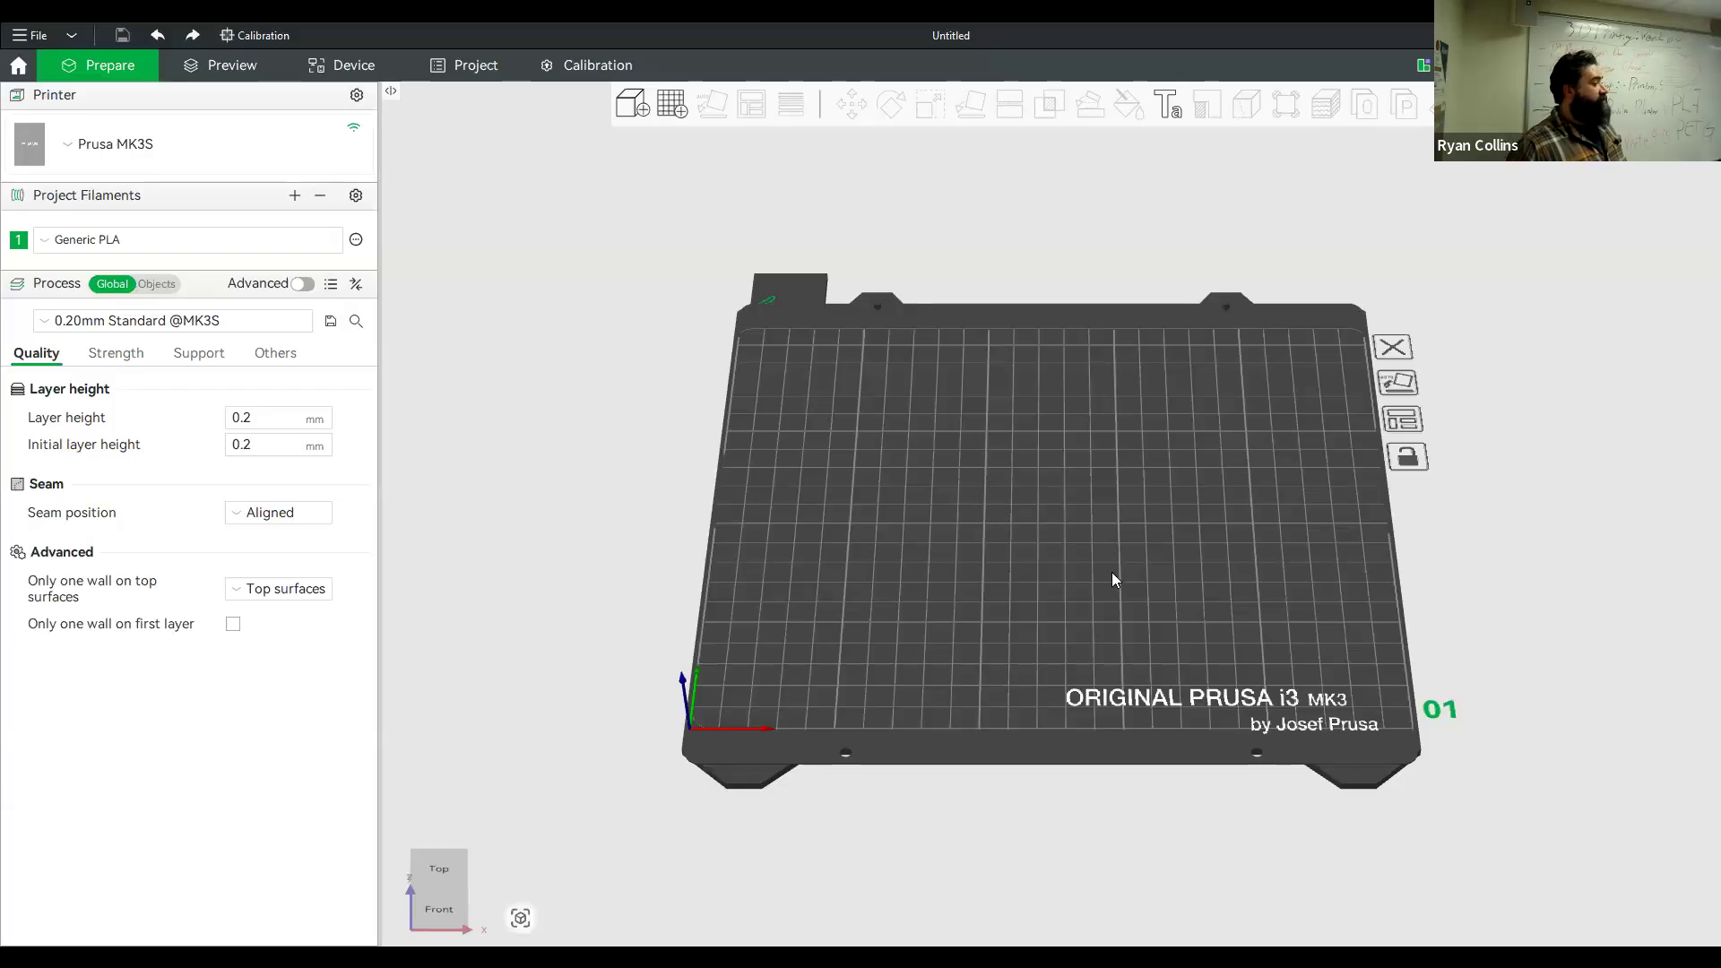
Switch the printer to the Bambu Lab X1 Carbon and back to the Prusa MK3S
left_click(72, 146)
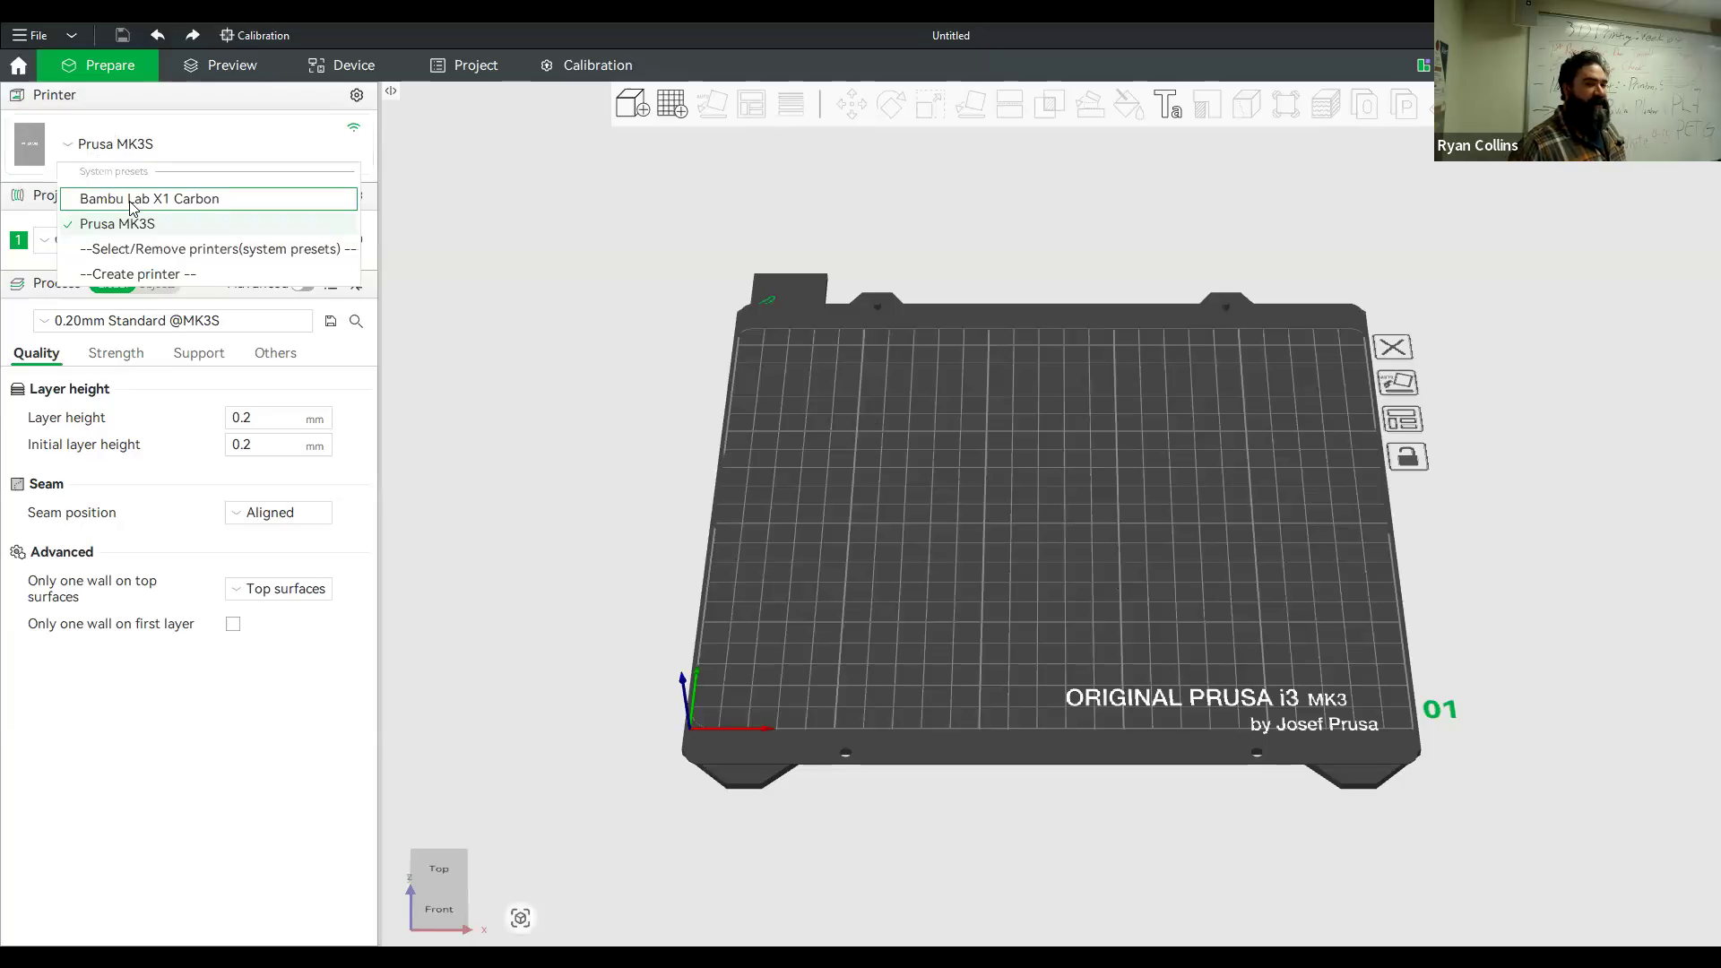
left_click(131, 198)
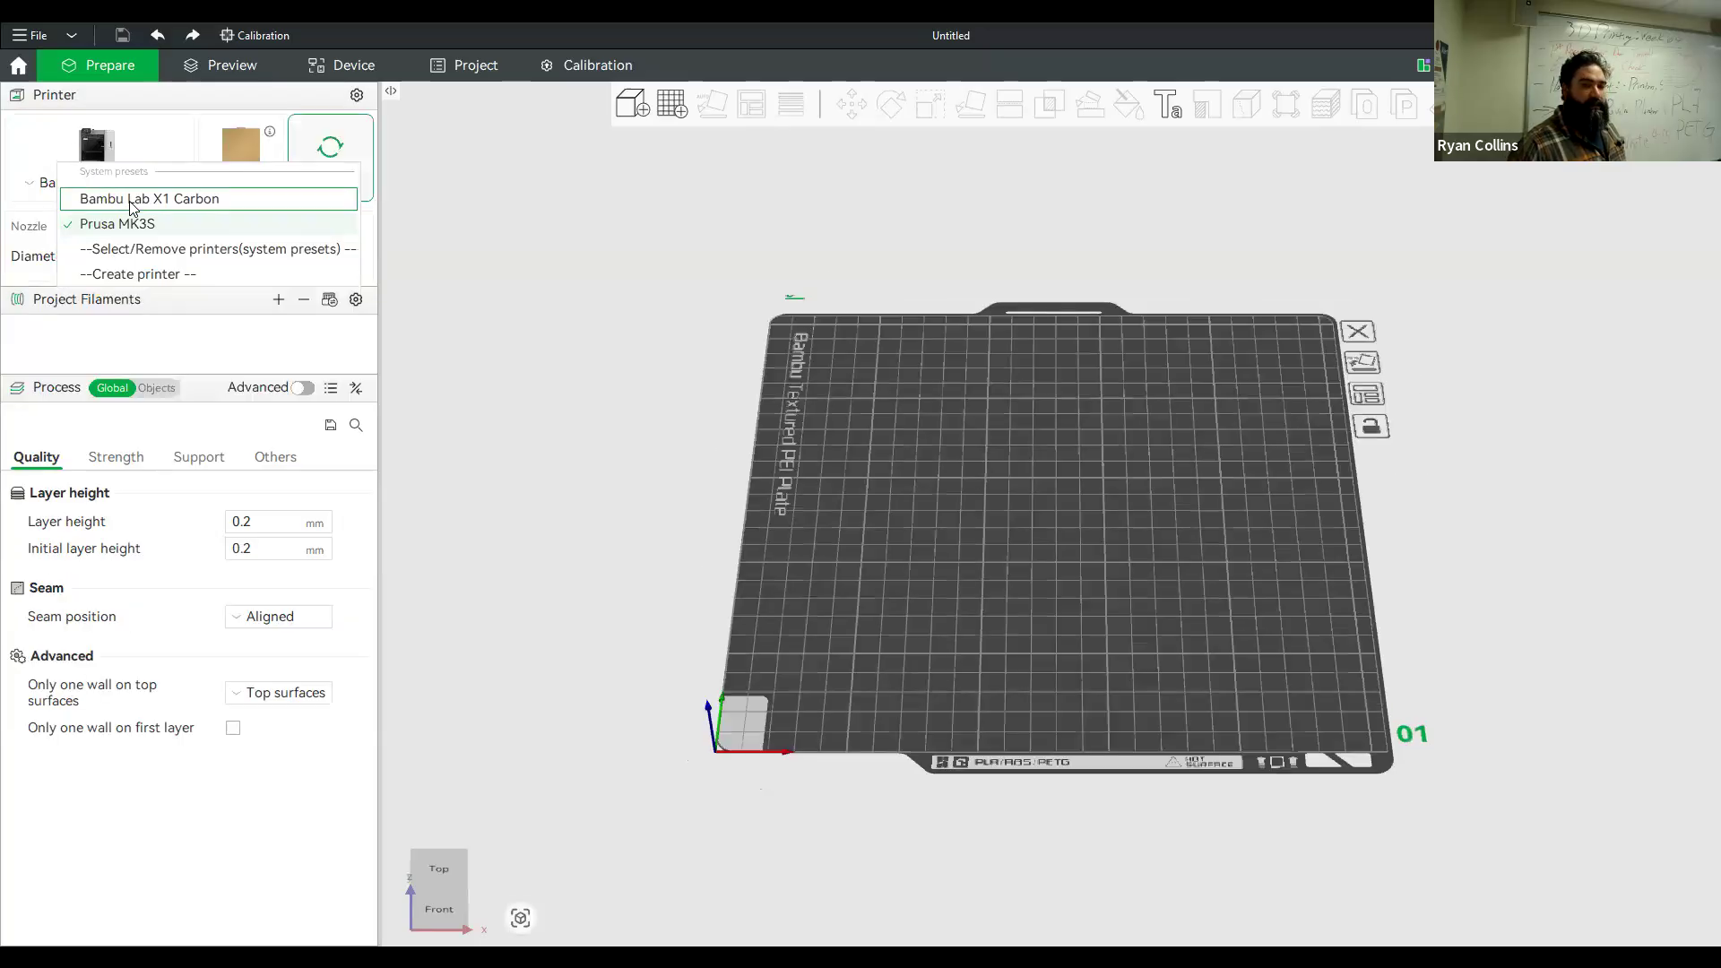
left_click(85, 148)
left_click(98, 261)
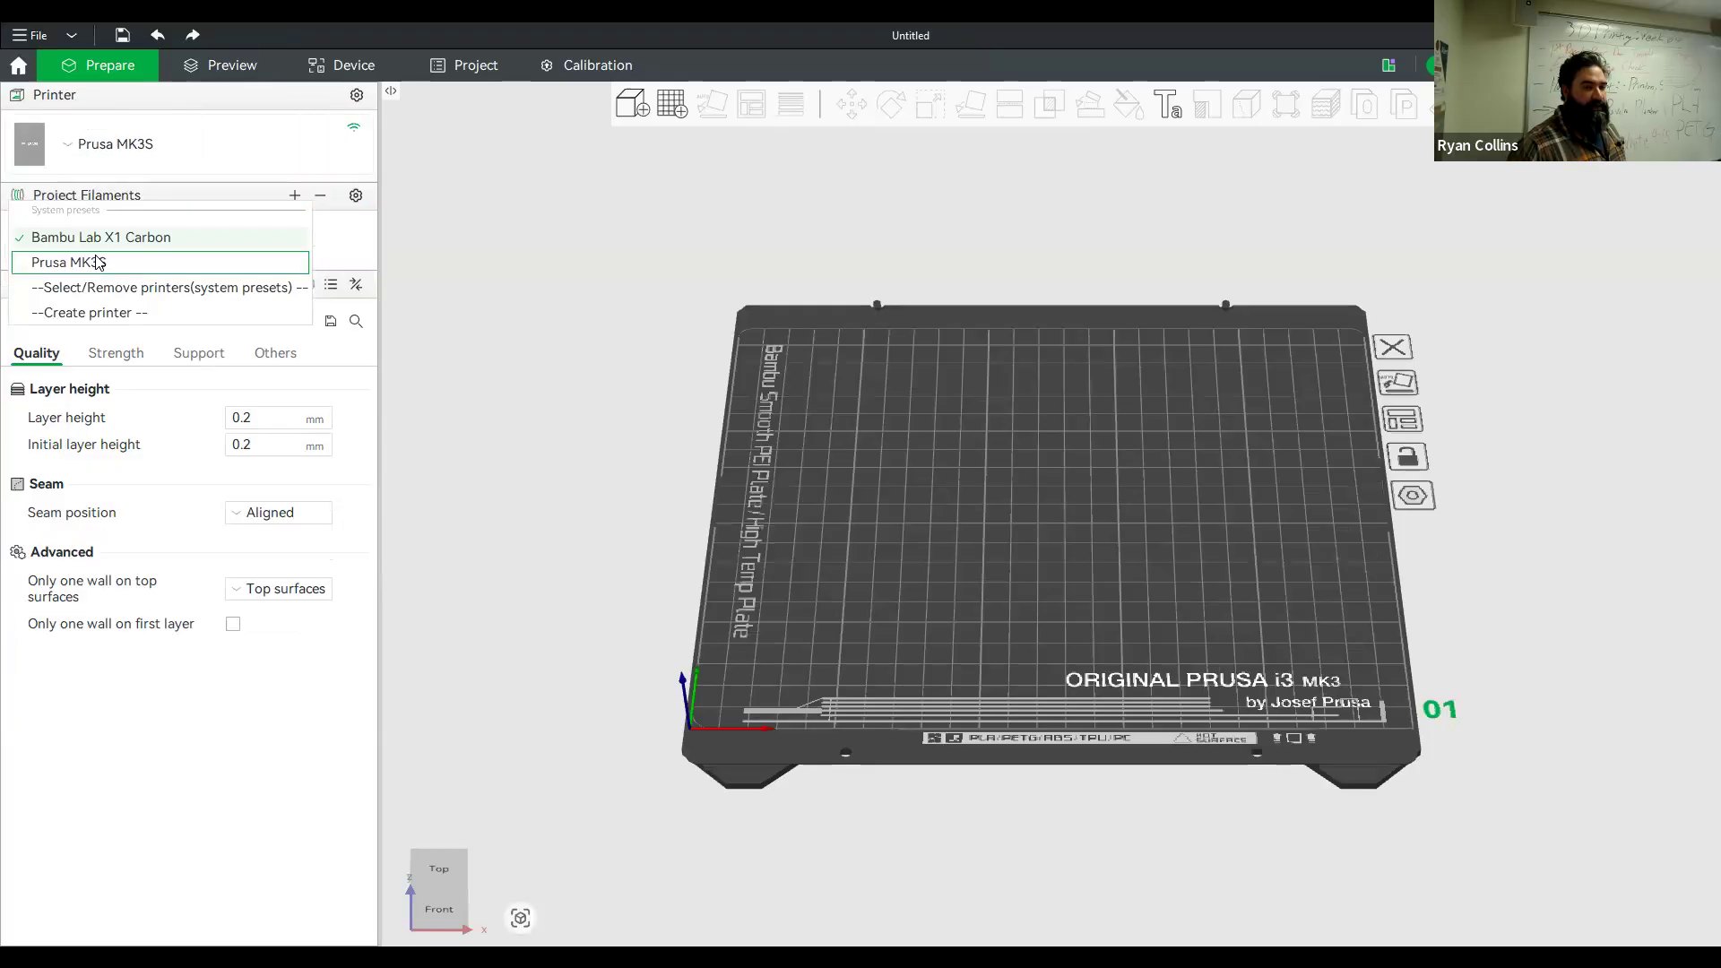
left_click_drag(780, 475, 781, 526)
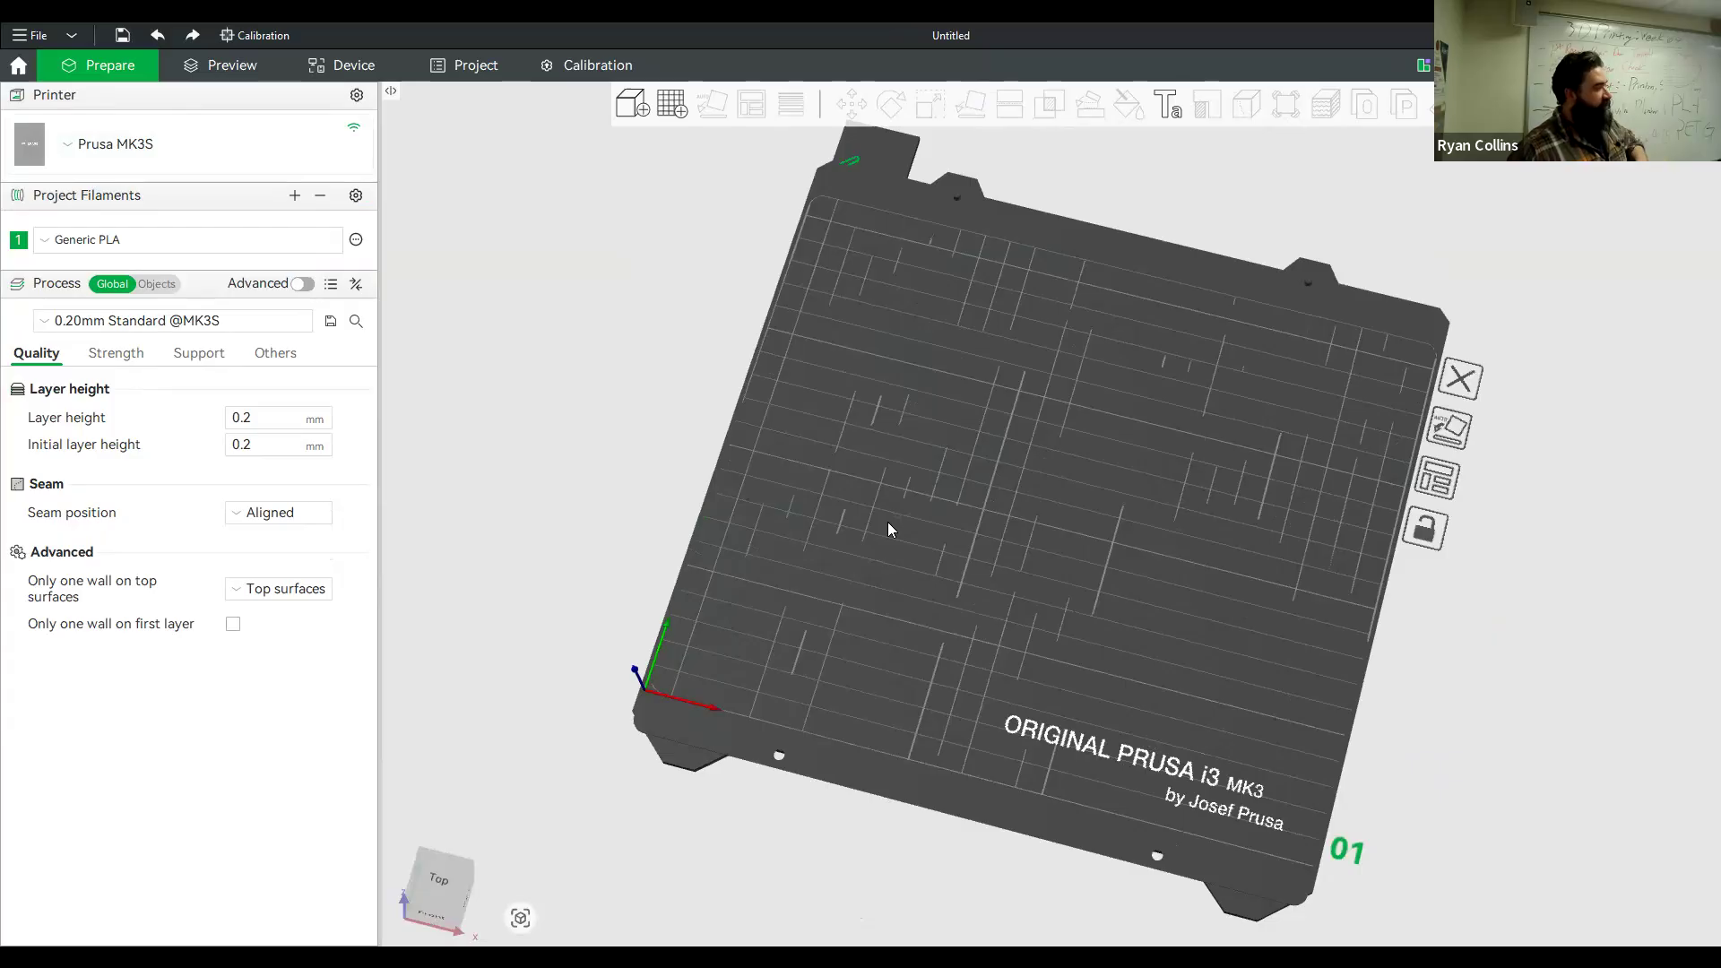
Select the Bambu Lab X1 Carbon as the printer and examine its build plate up close and from another angle
left_click(169, 161)
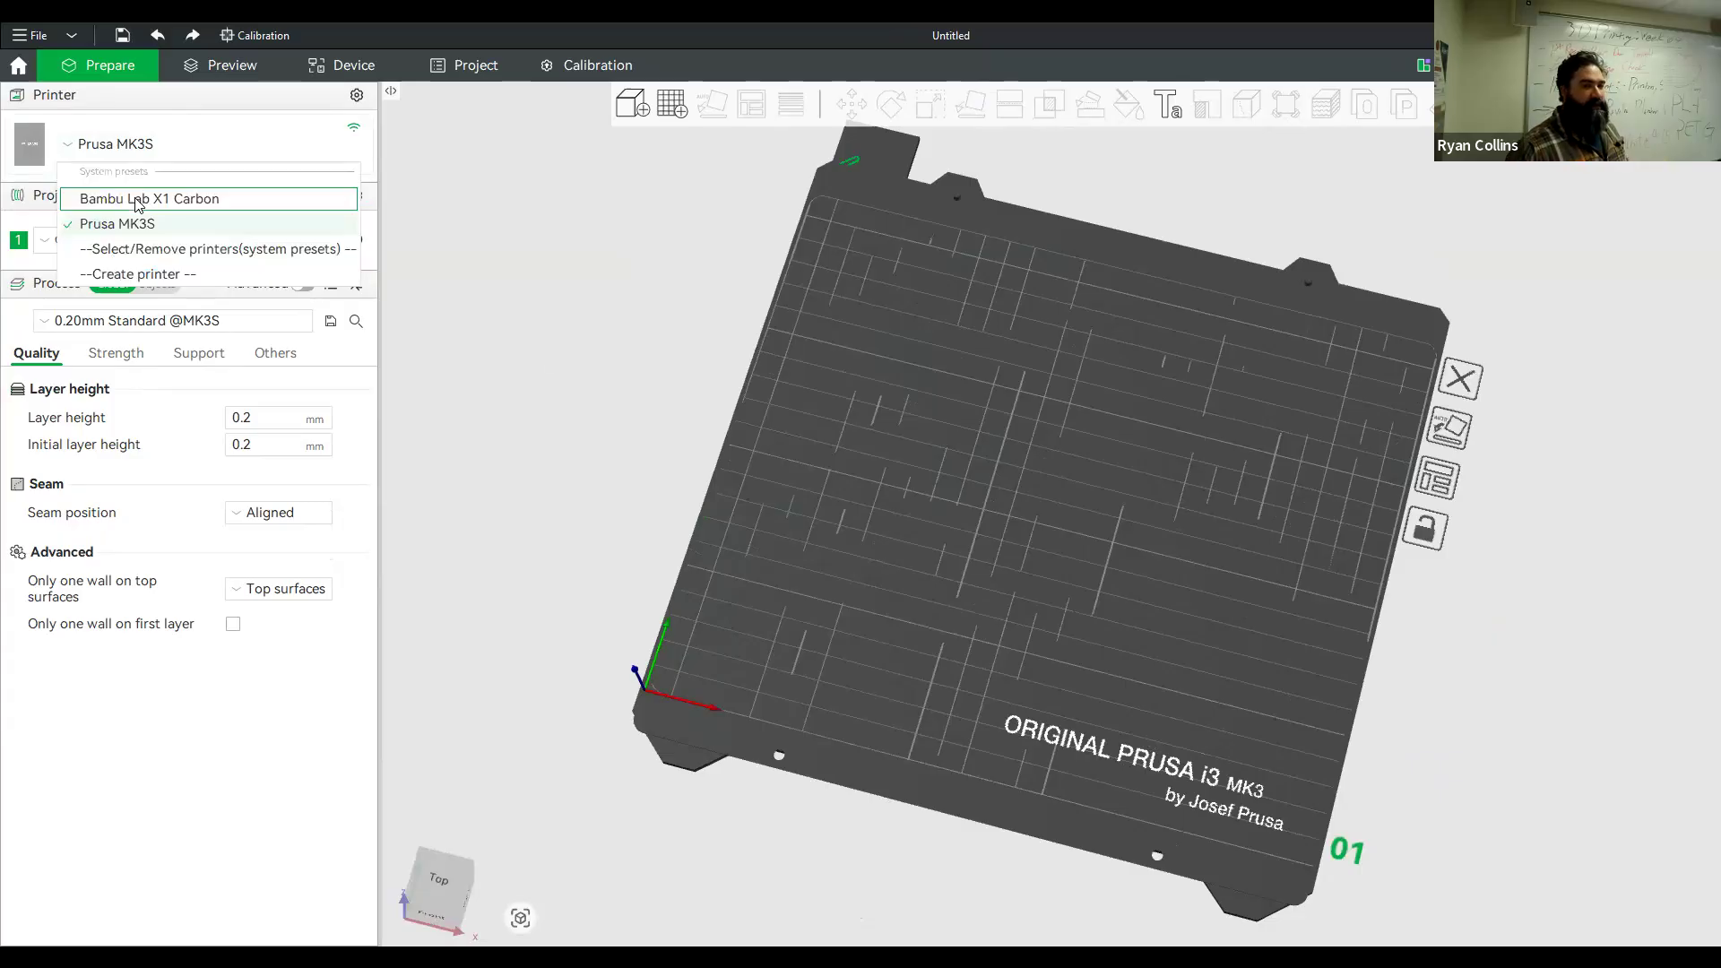
left_click(138, 199)
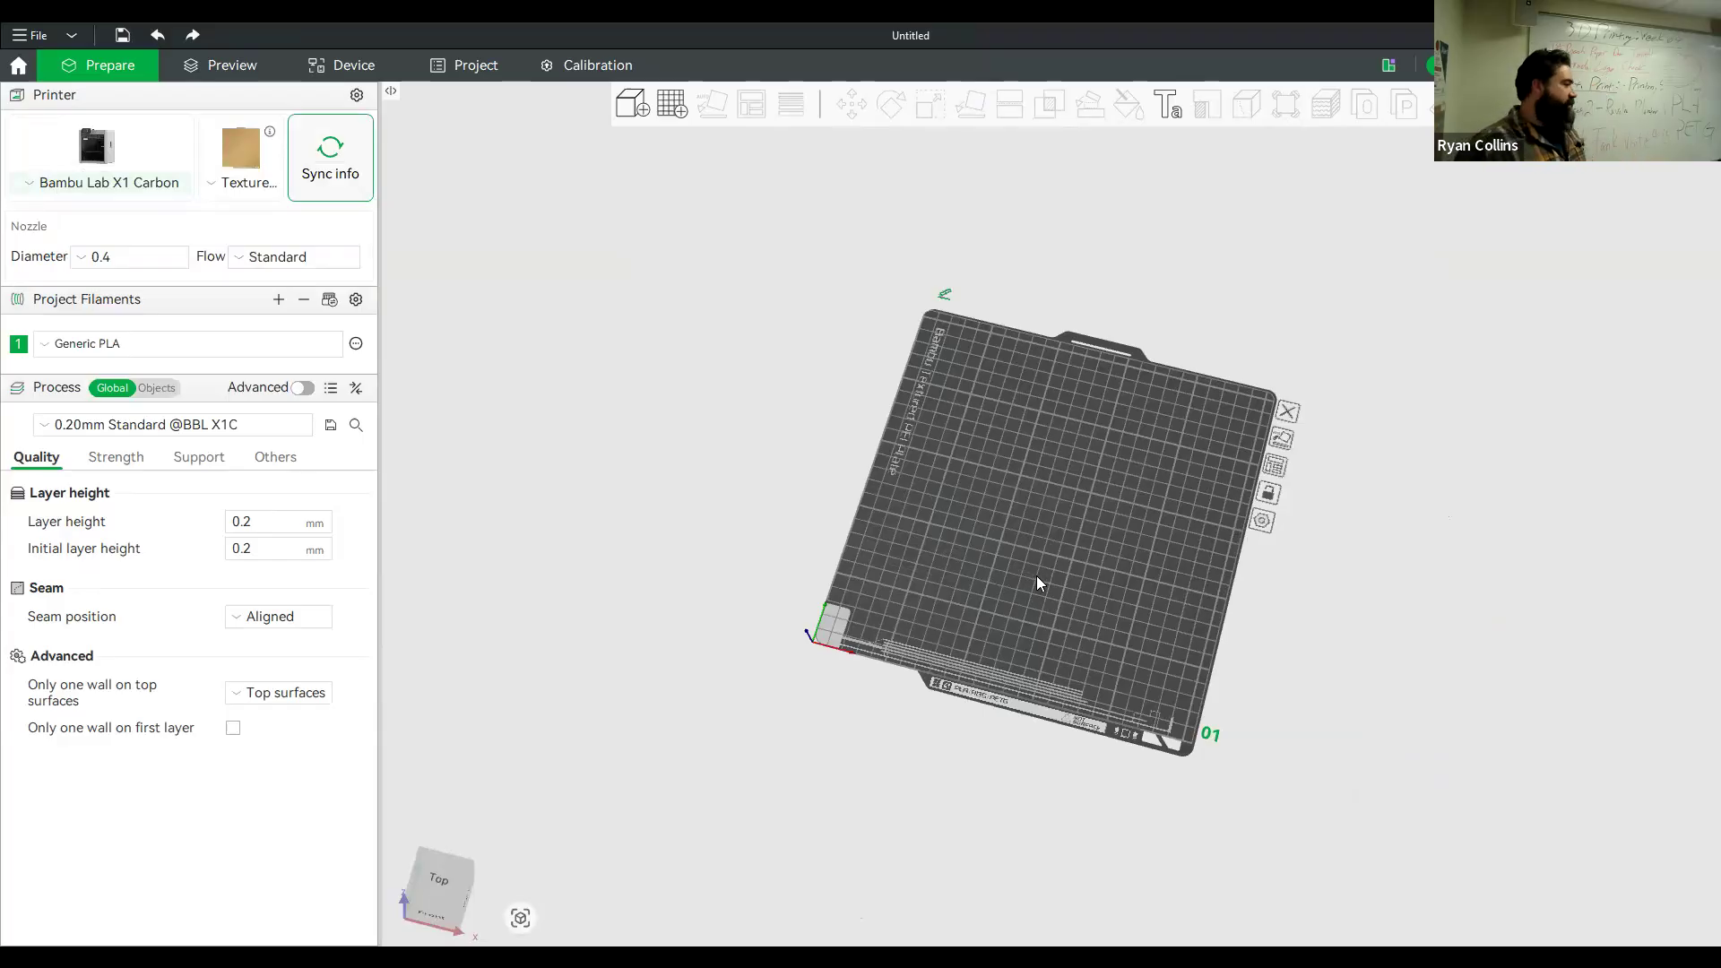
scroll(1039, 581, "up", 10)
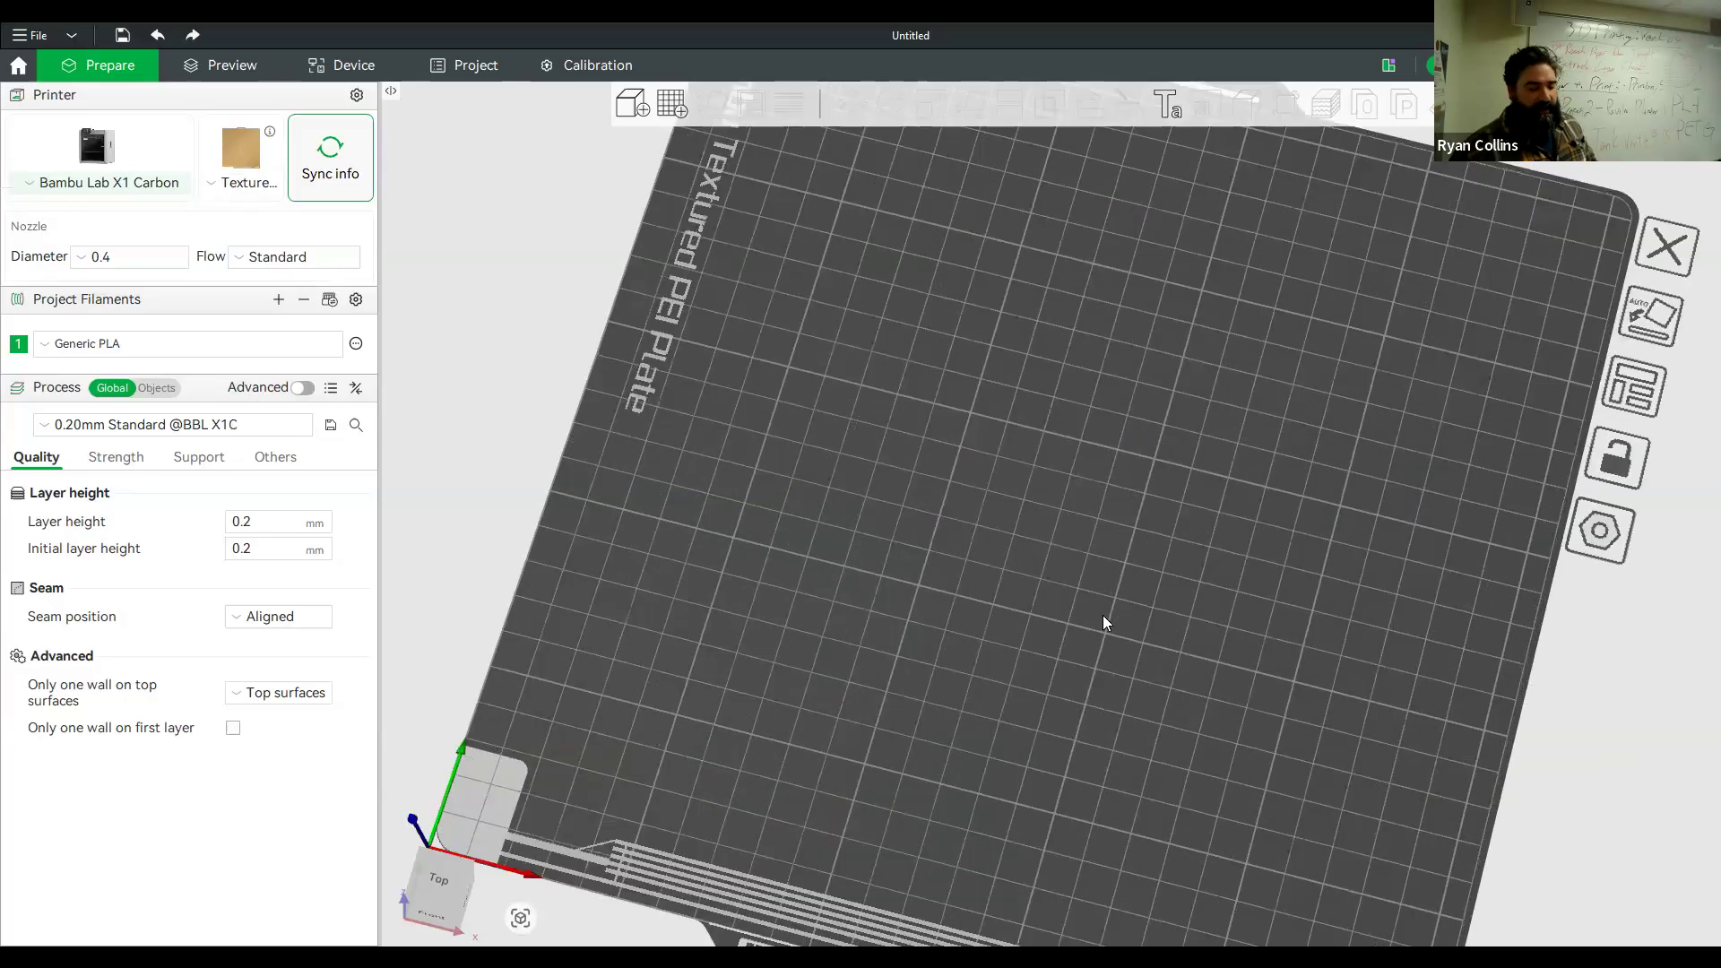
scroll(1102, 614, "up", 5)
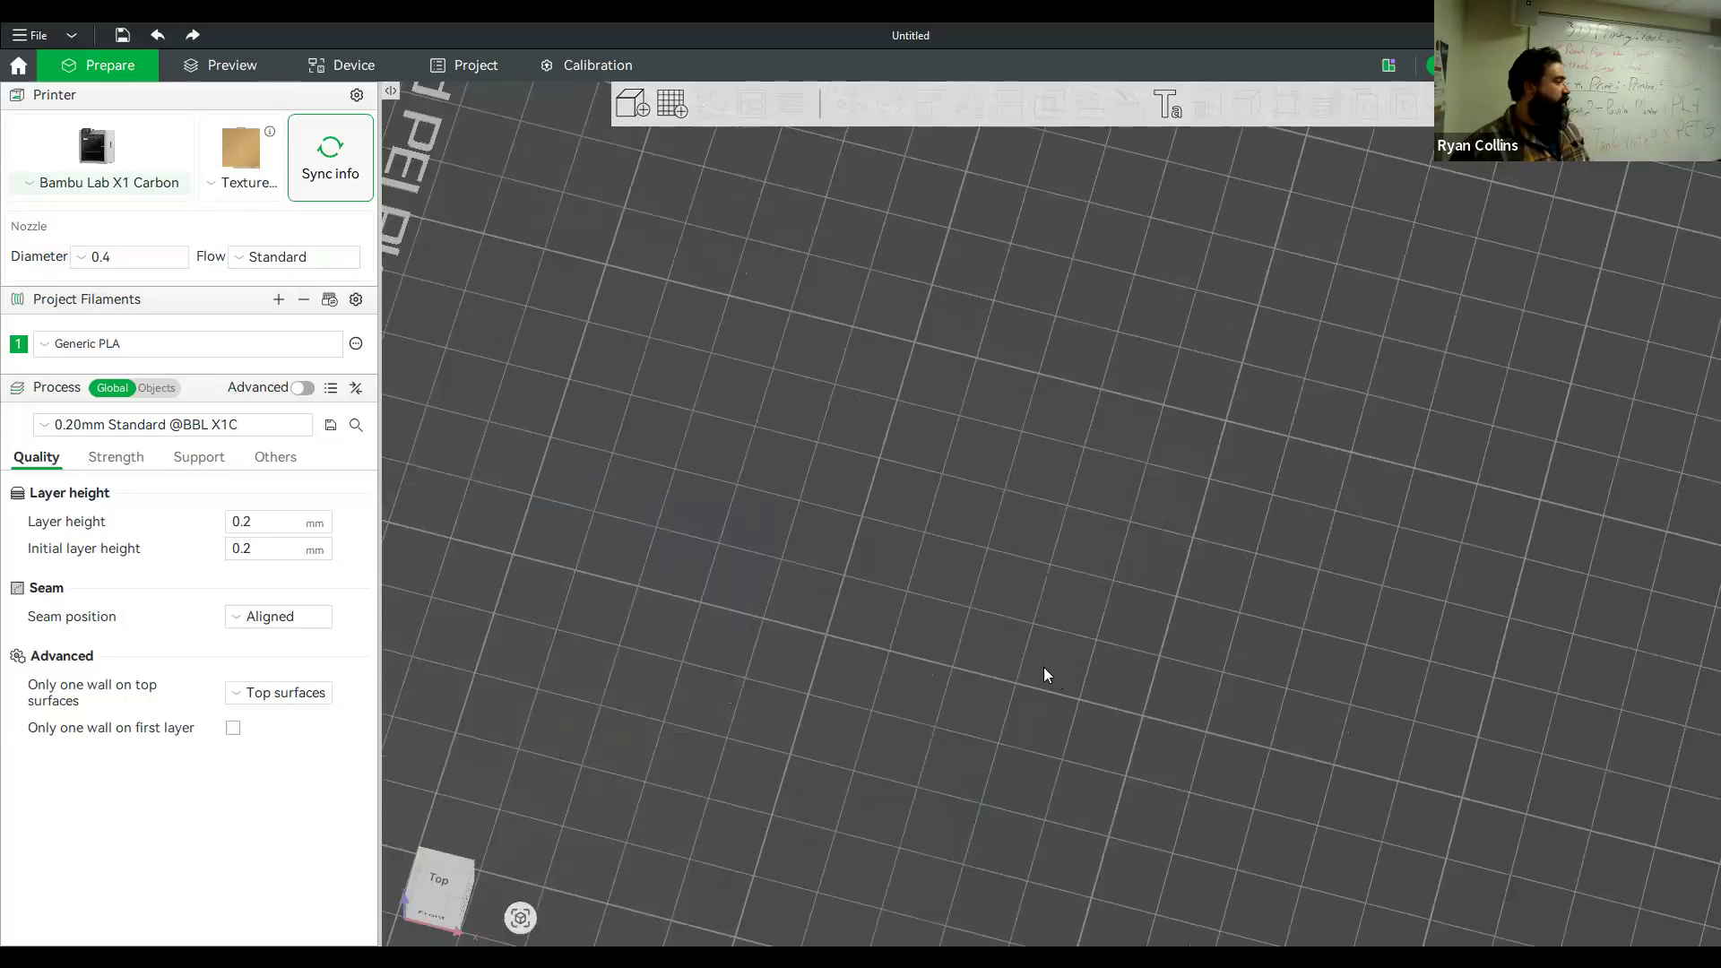
scroll(1046, 662, "down", 5)
left_click_drag(962, 634, 1058, 628)
Select the Prusa MK3S as the printer and examine its build plate and its available generic filament presets
left_click(128, 152)
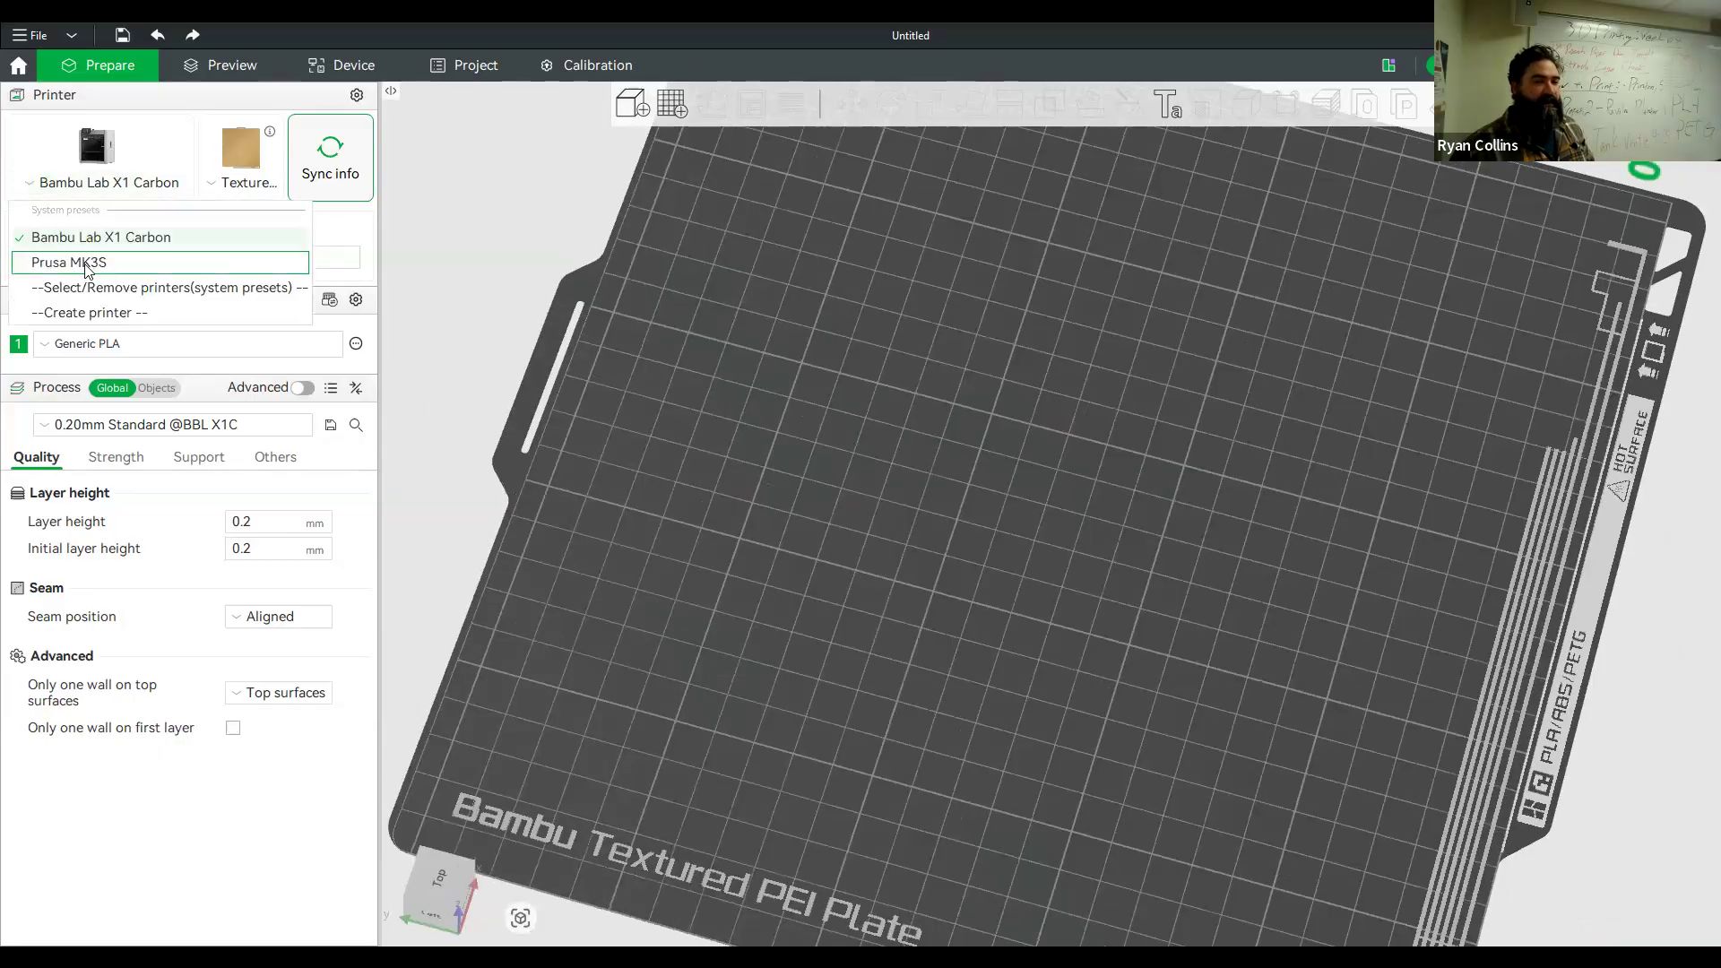
left_click(87, 262)
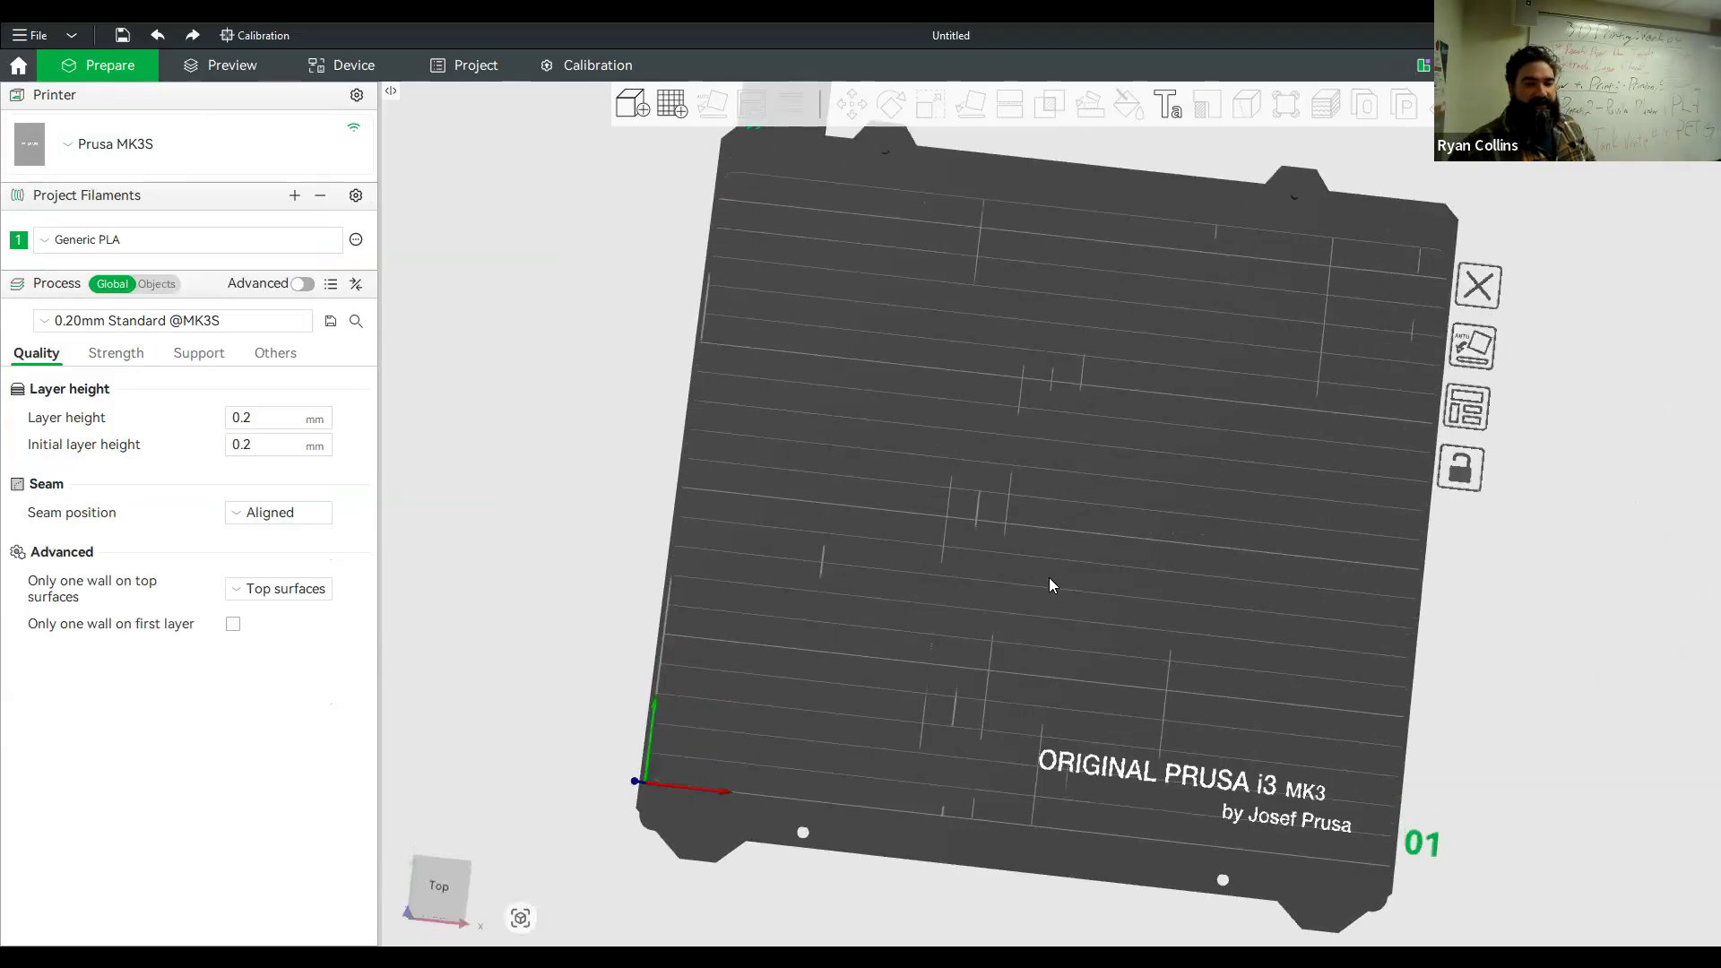
scroll(1048, 577, "up", 7)
scroll(1048, 577, "down", 9)
left_click_drag(1056, 590, 1048, 559)
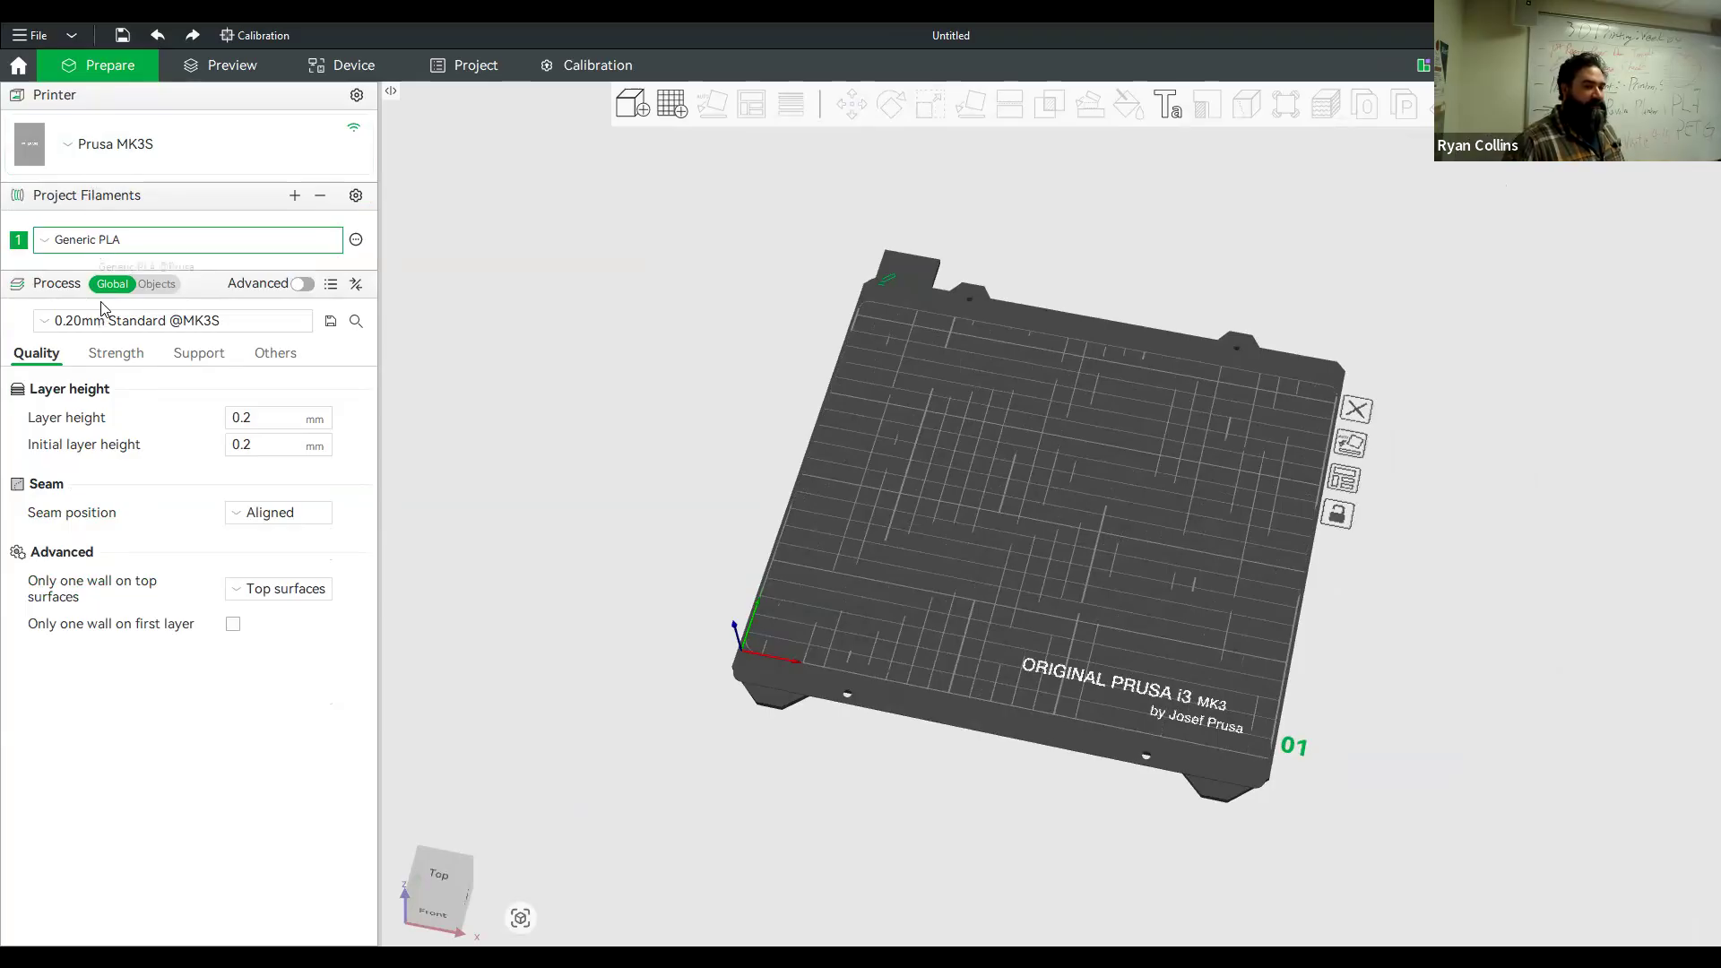
left_click(95, 243)
mouse_move(103, 303)
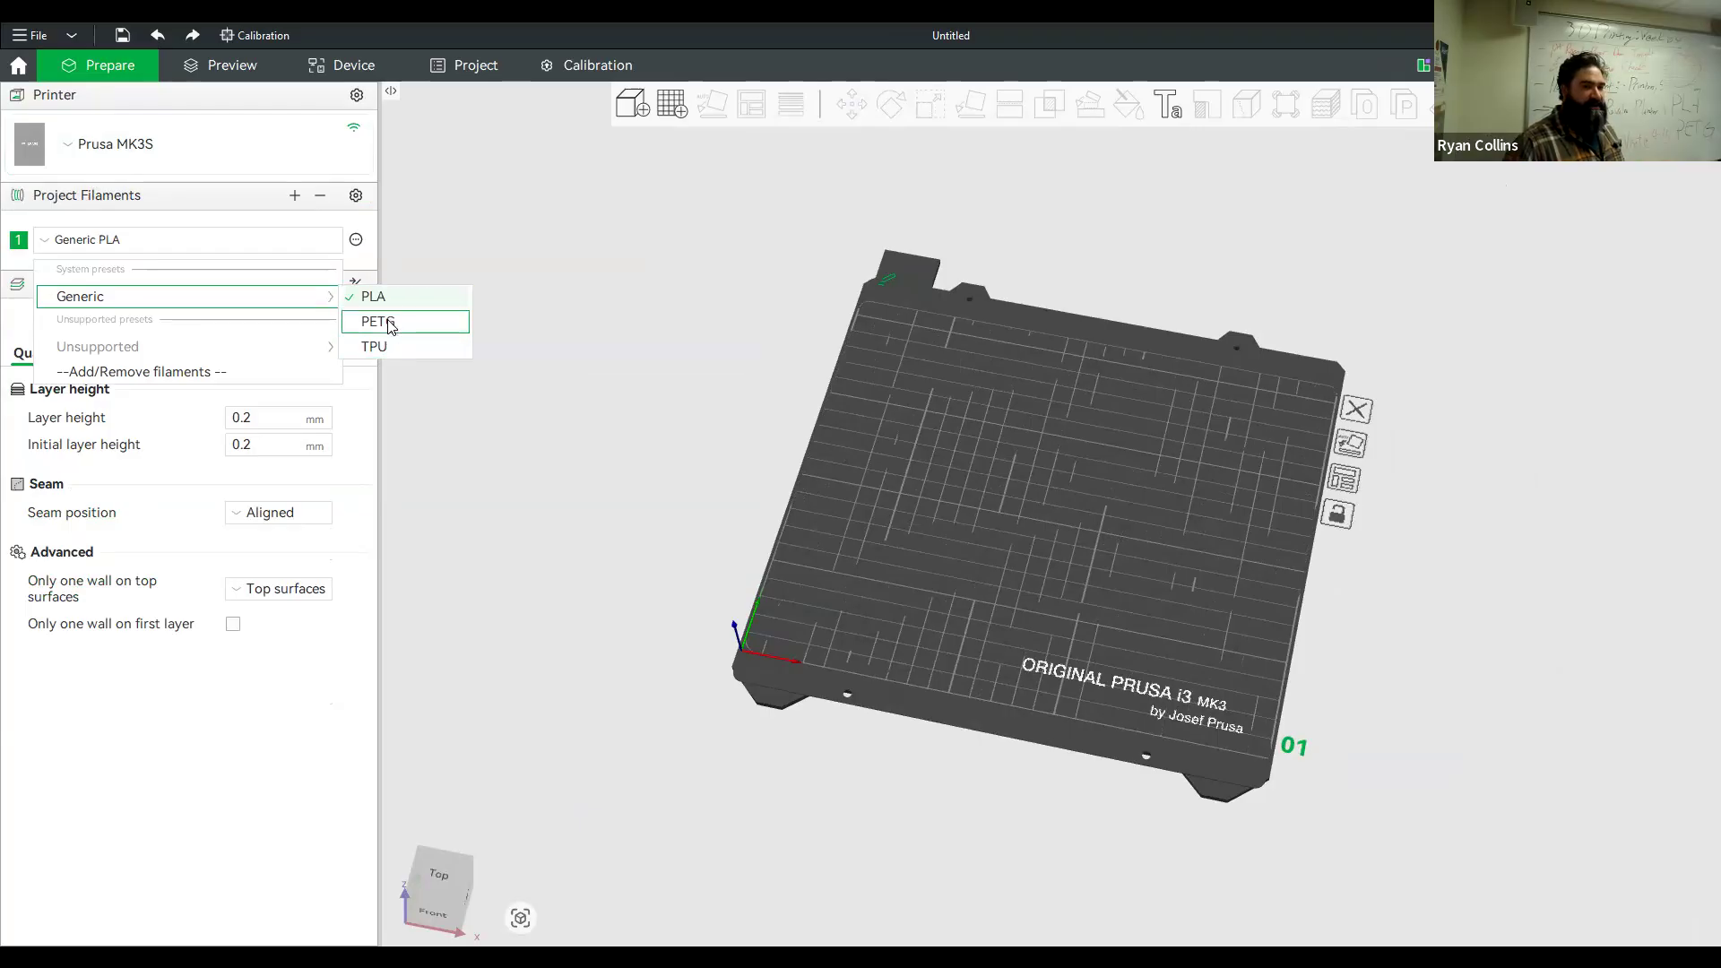
Switch the printer to the Bambu Lab X1 Carbon and check its available Generic filament presets
left_click(131, 153)
left_click(122, 199)
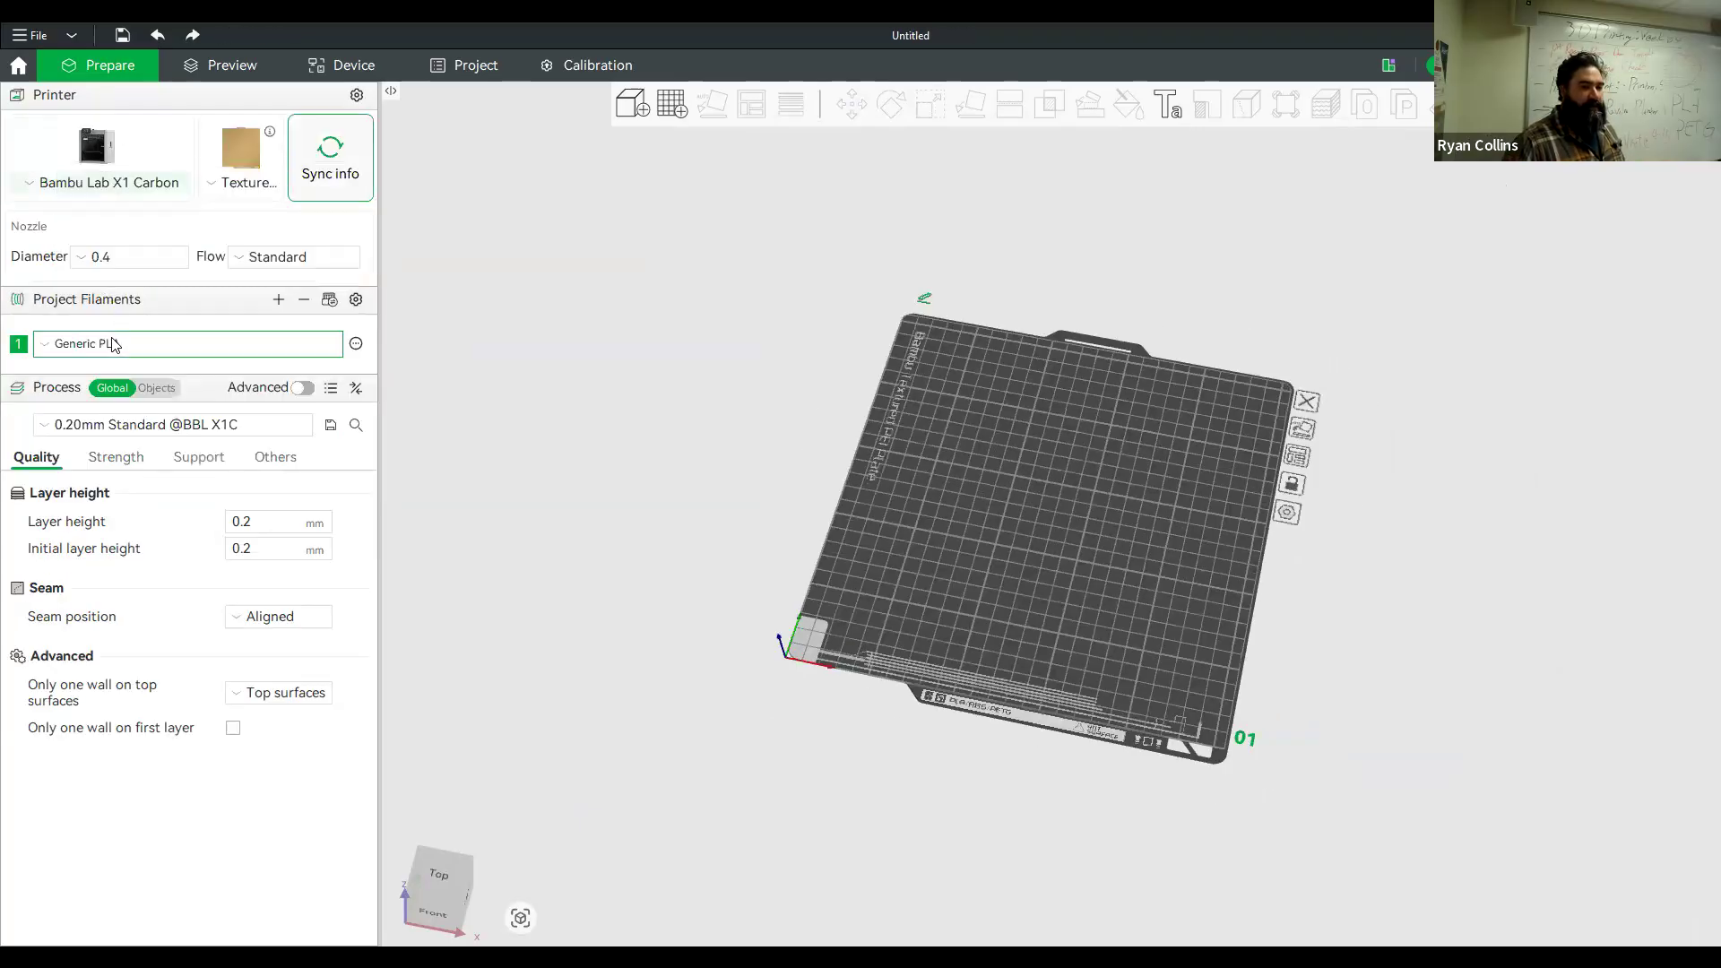
left_click(113, 344)
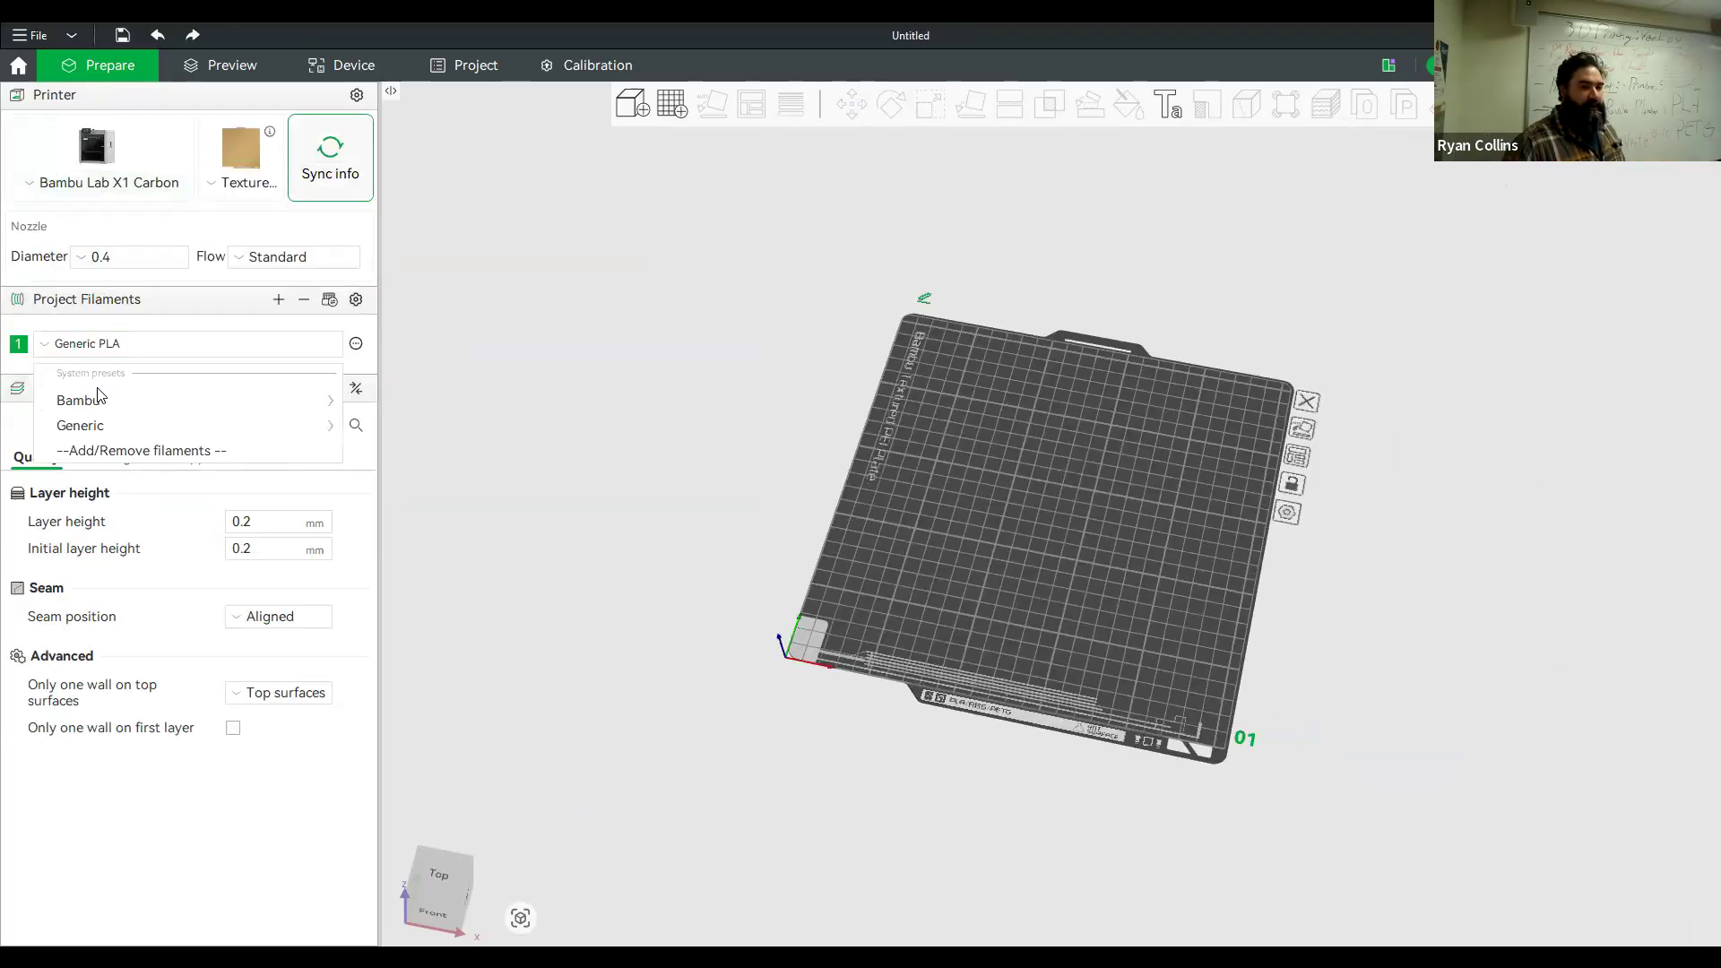
left_click(120, 428)
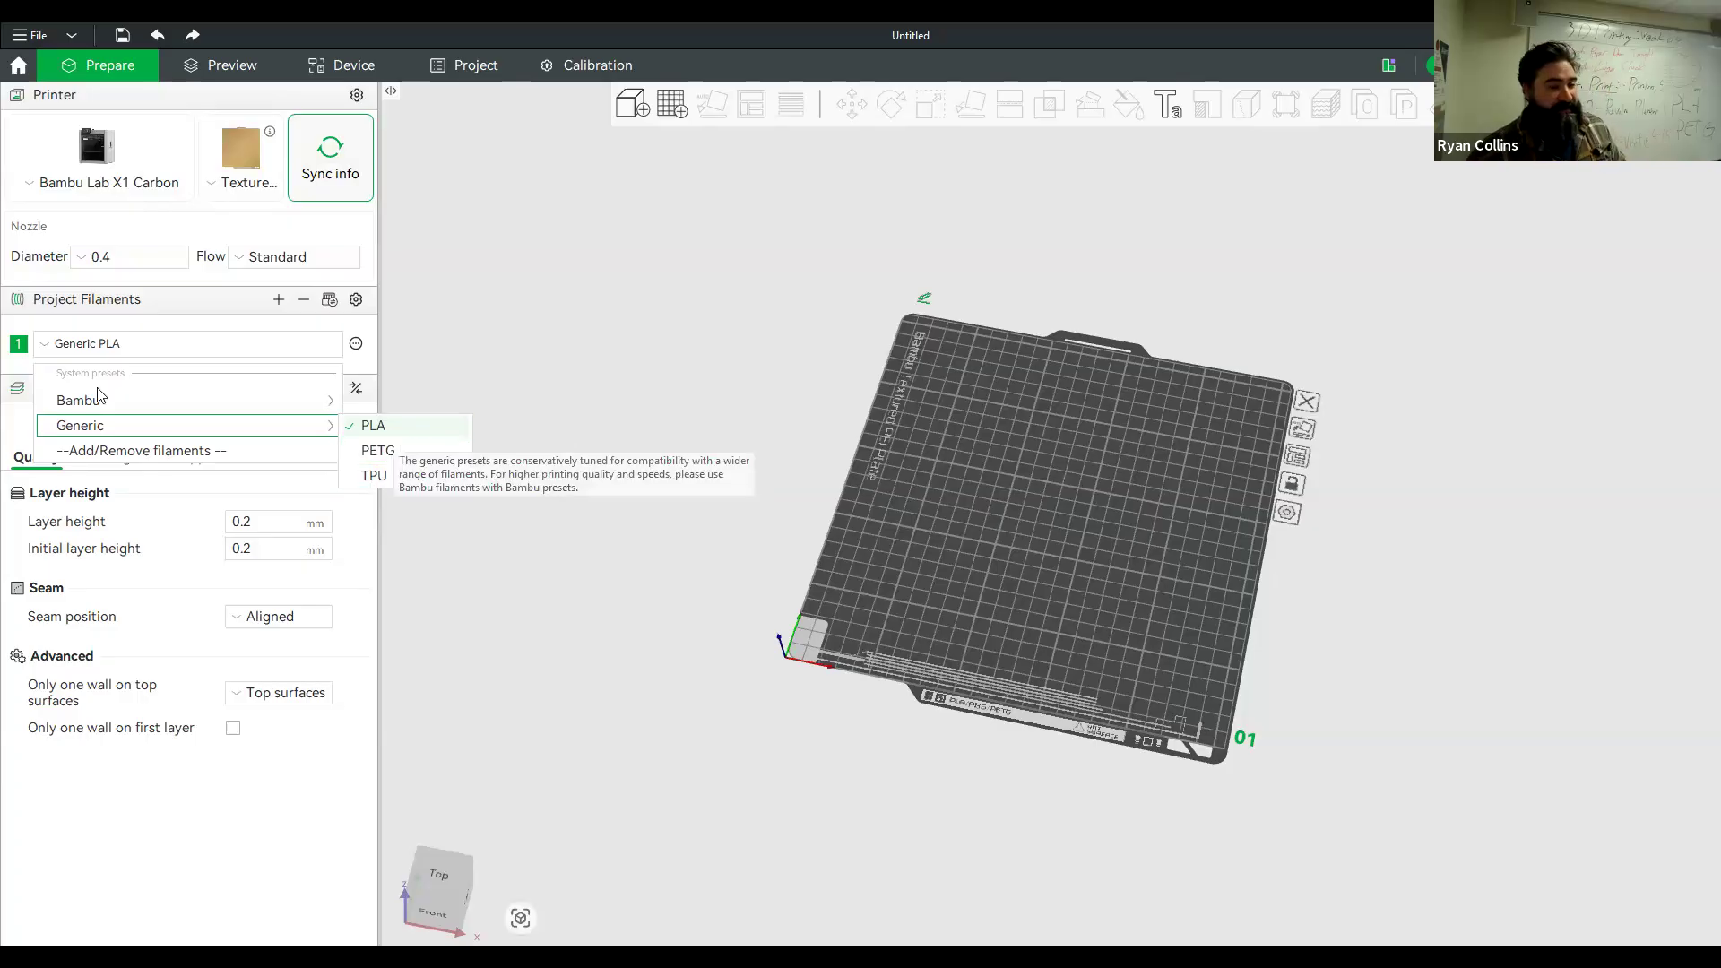
left_click(276, 846)
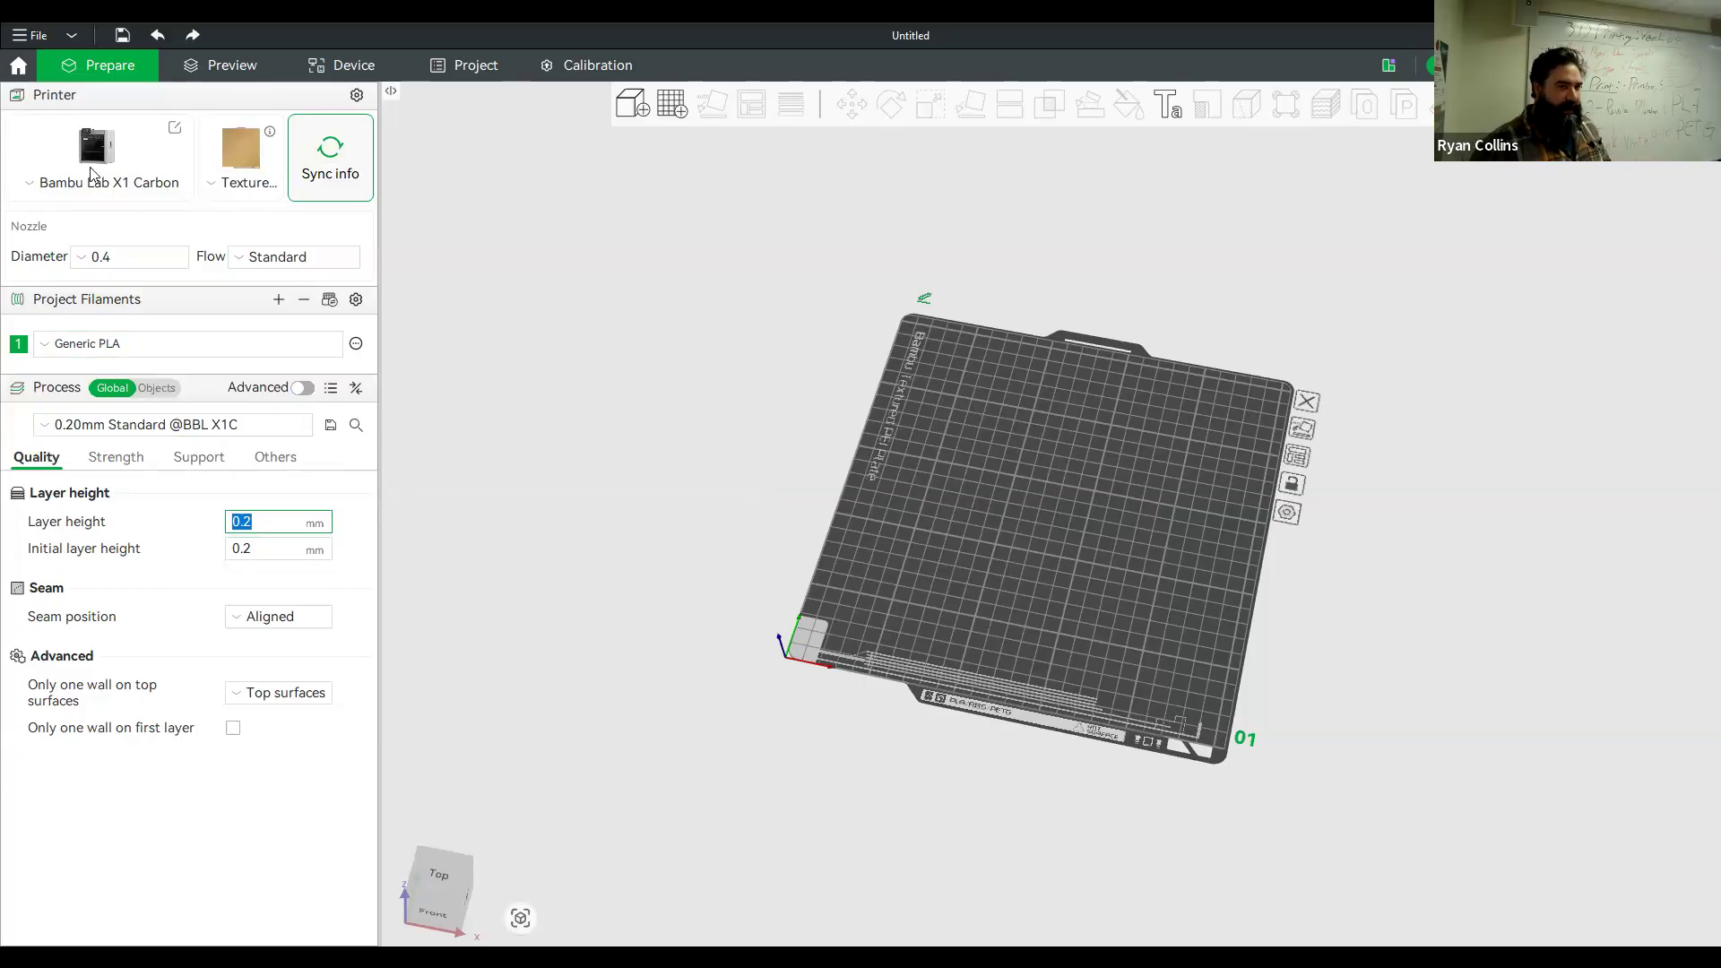
Check the build plate types offered for the Bambu Lab X1 Carbon and switch the printer to the Prusa MK3S
left_click(232, 170)
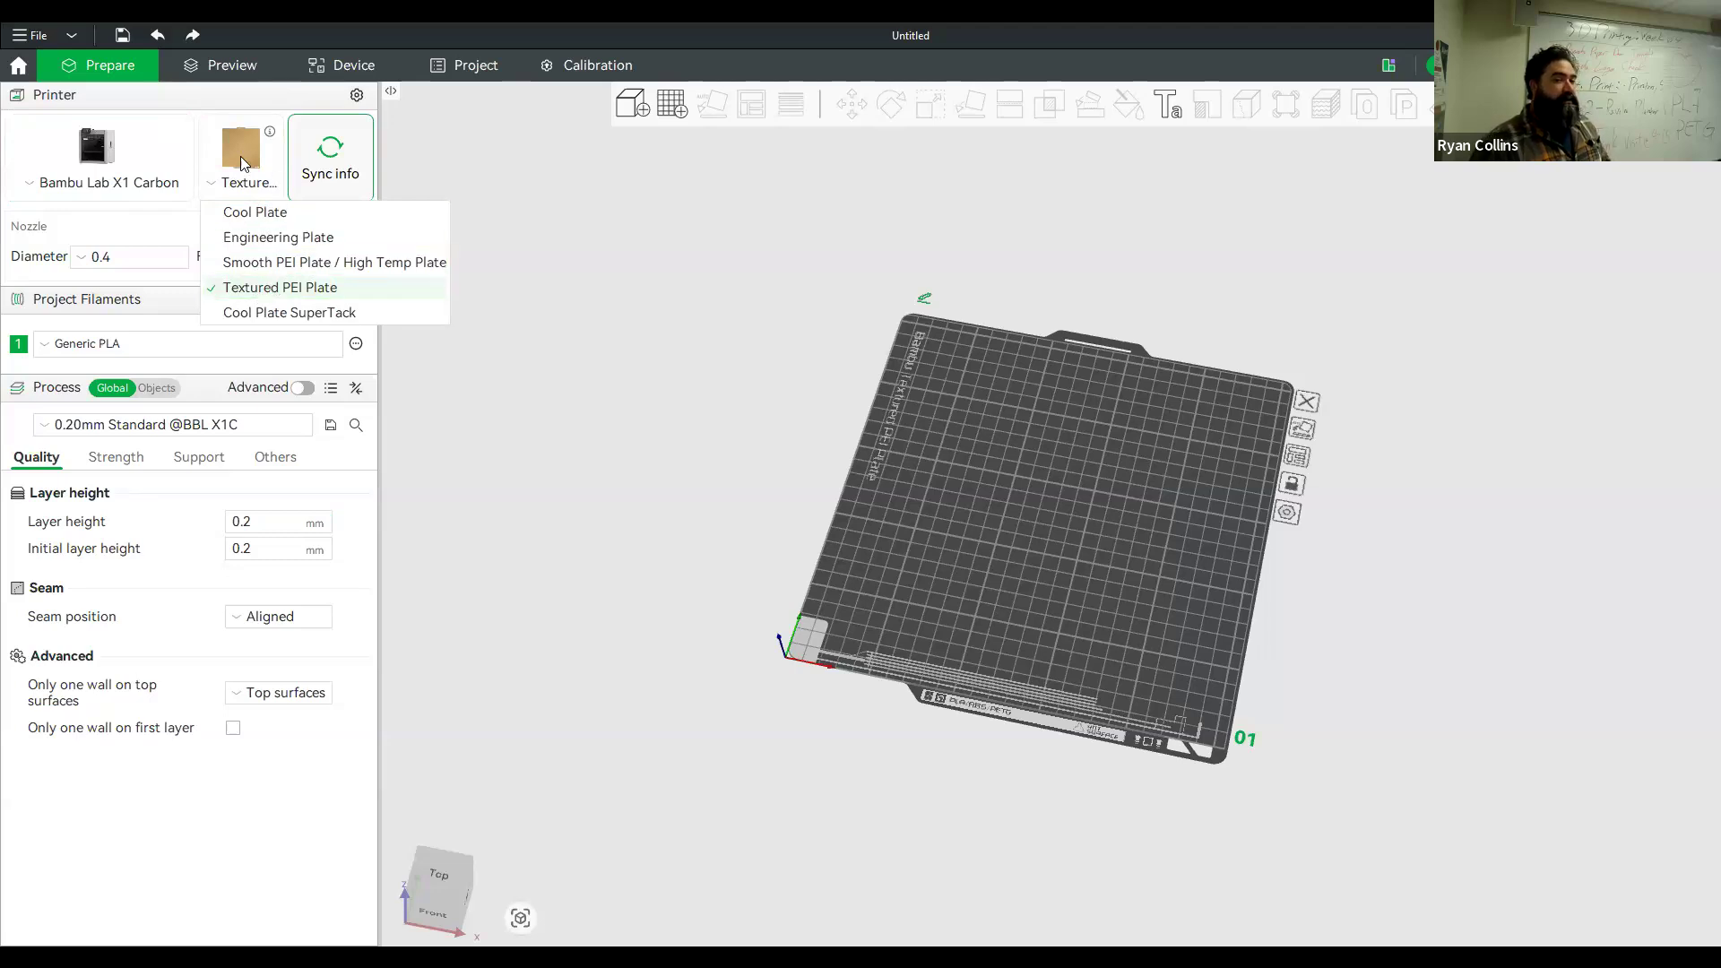
left_click(119, 158)
left_click(82, 260)
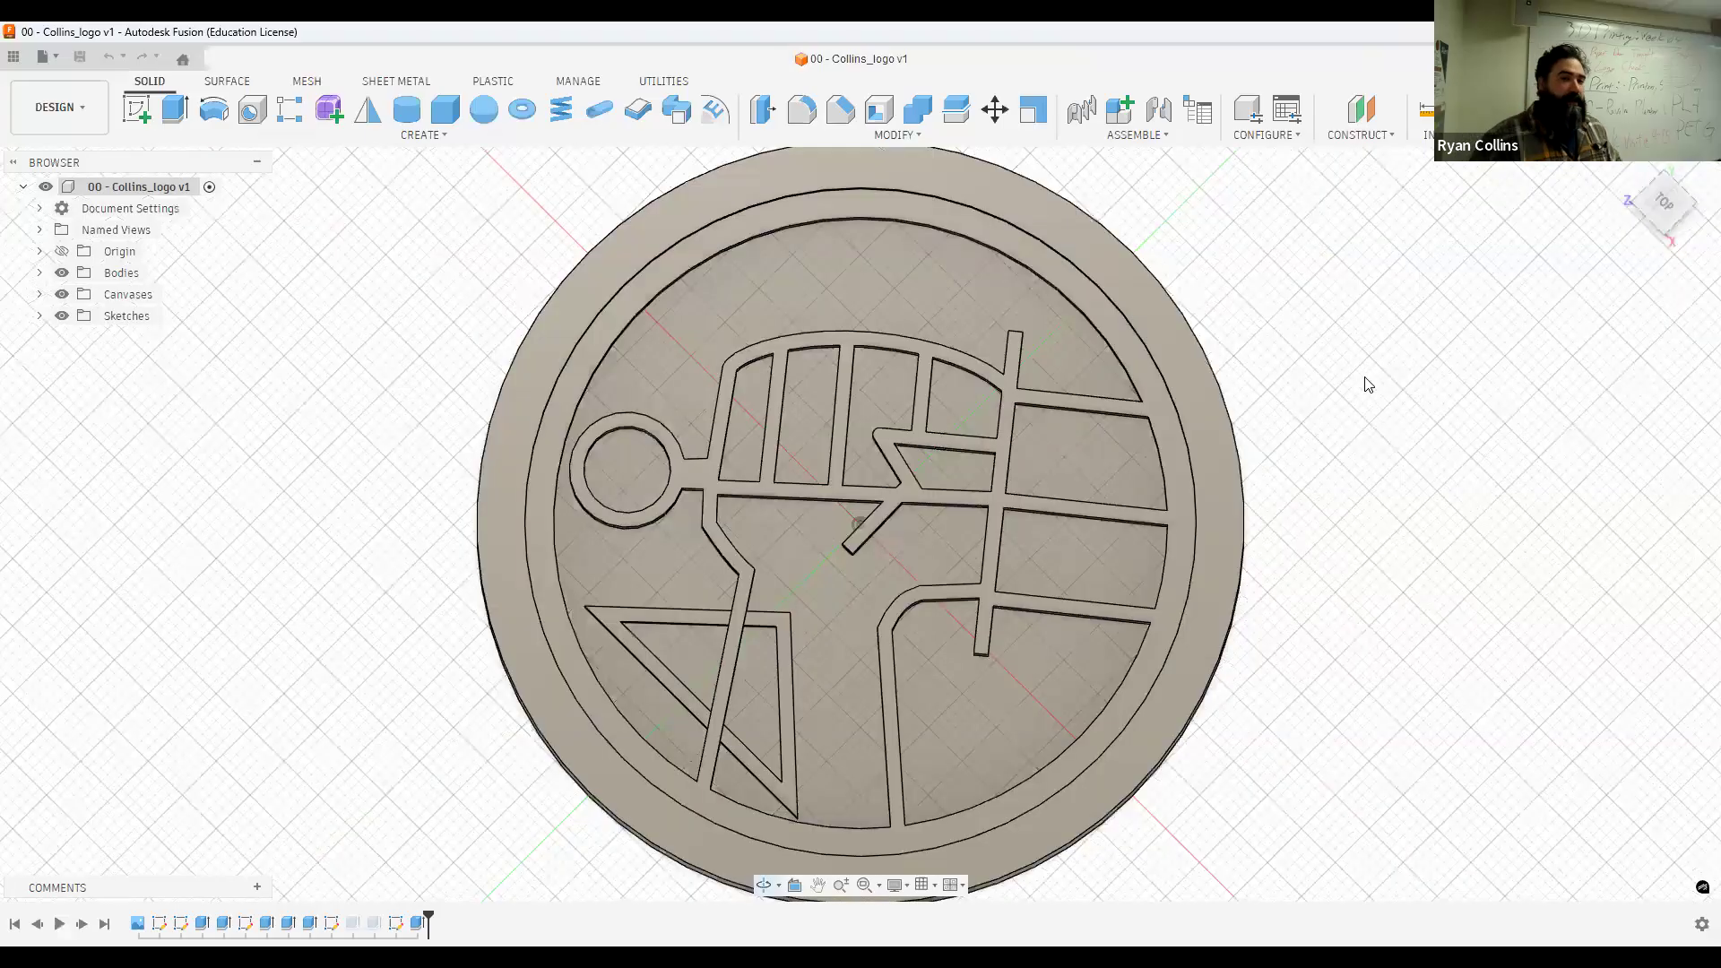
In Autodesk Fusion, select the LogBPRD.o body and start the 3D Print command for it
middle_click_drag(672, 185, 357, 421, "shift")
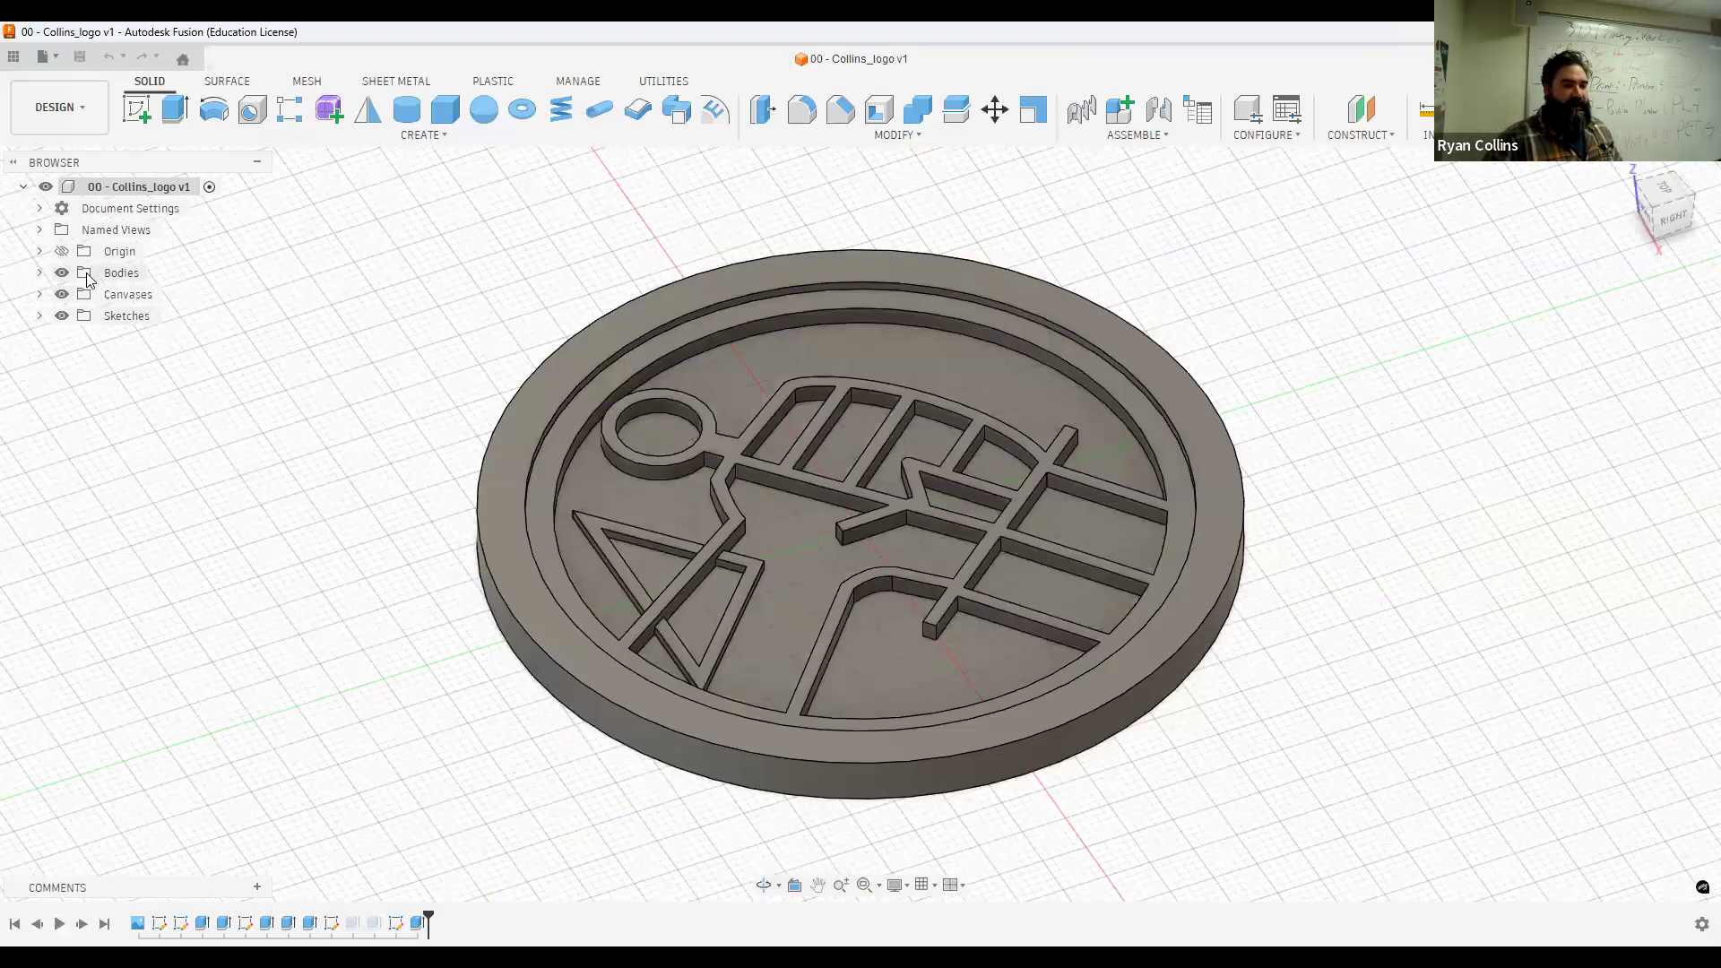
left_click(40, 272)
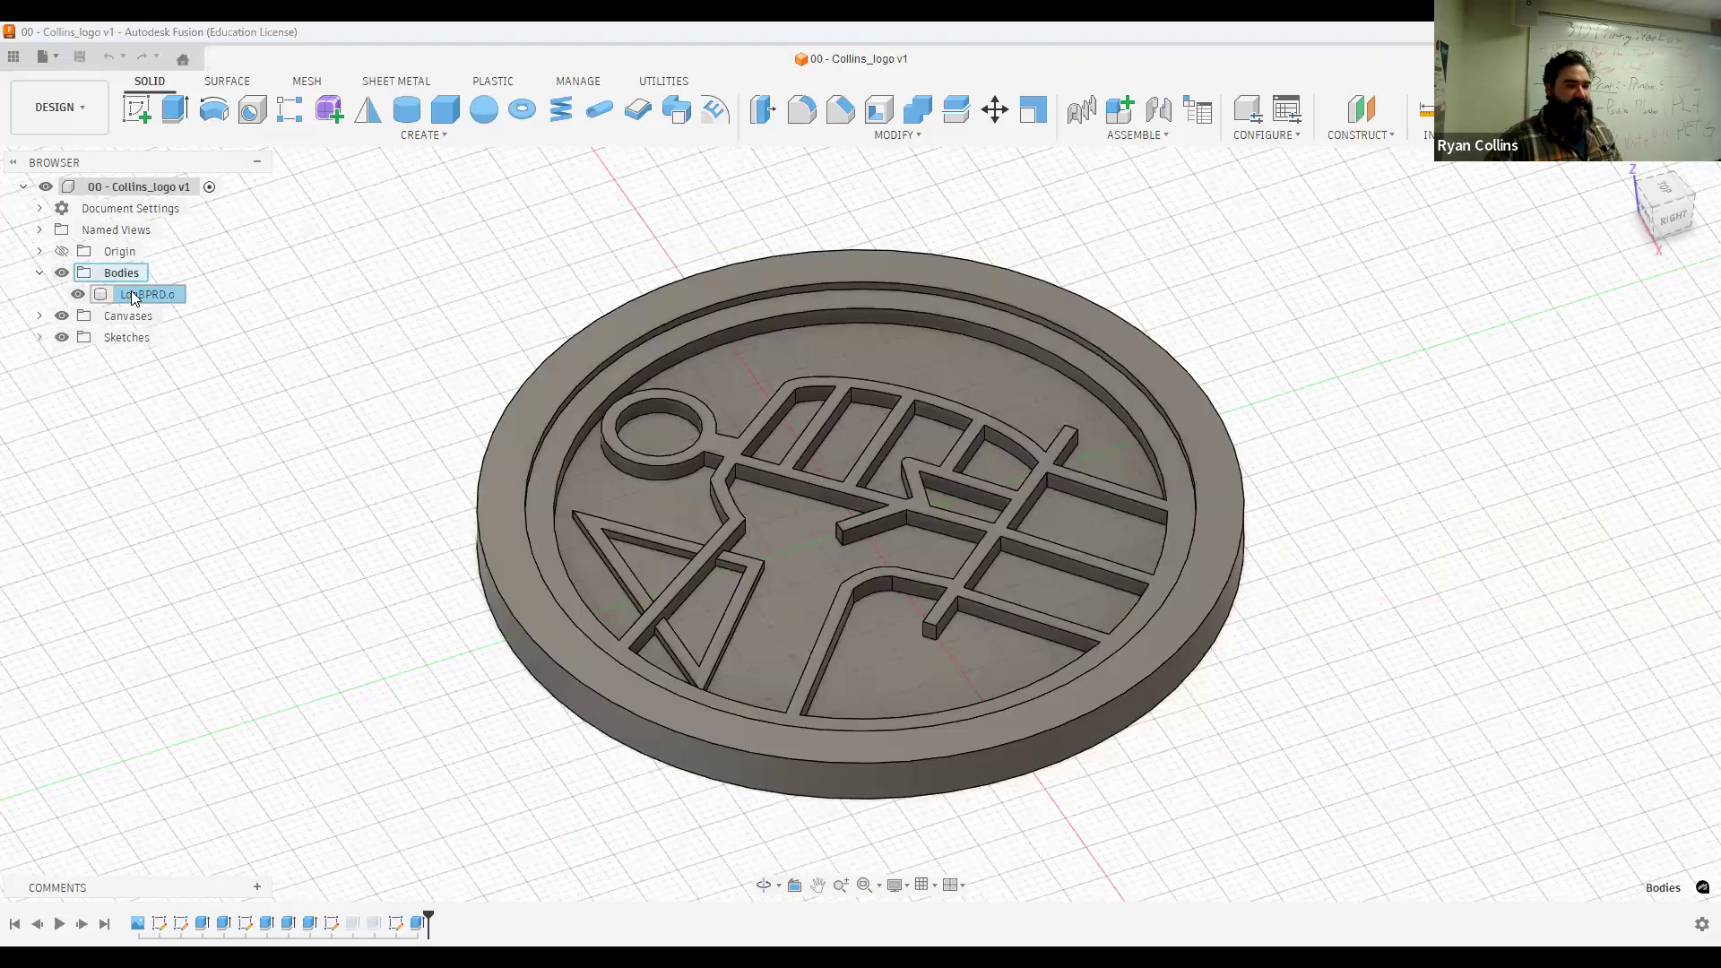
left_click(170, 303)
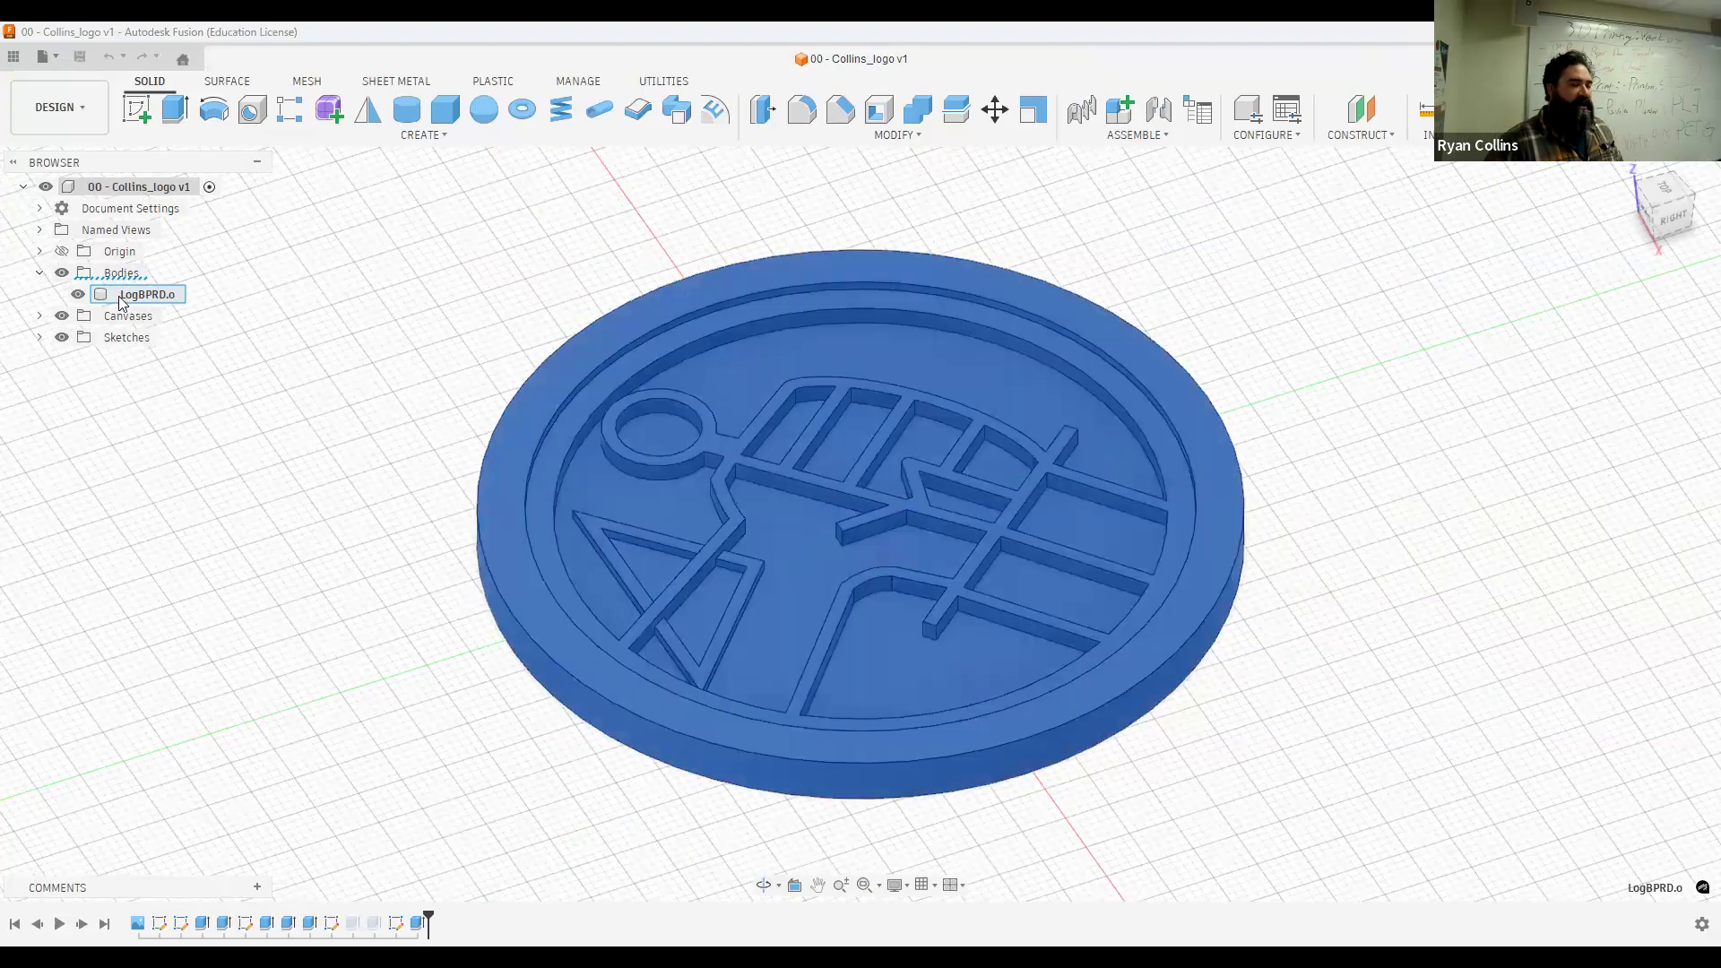
left_click(45, 59)
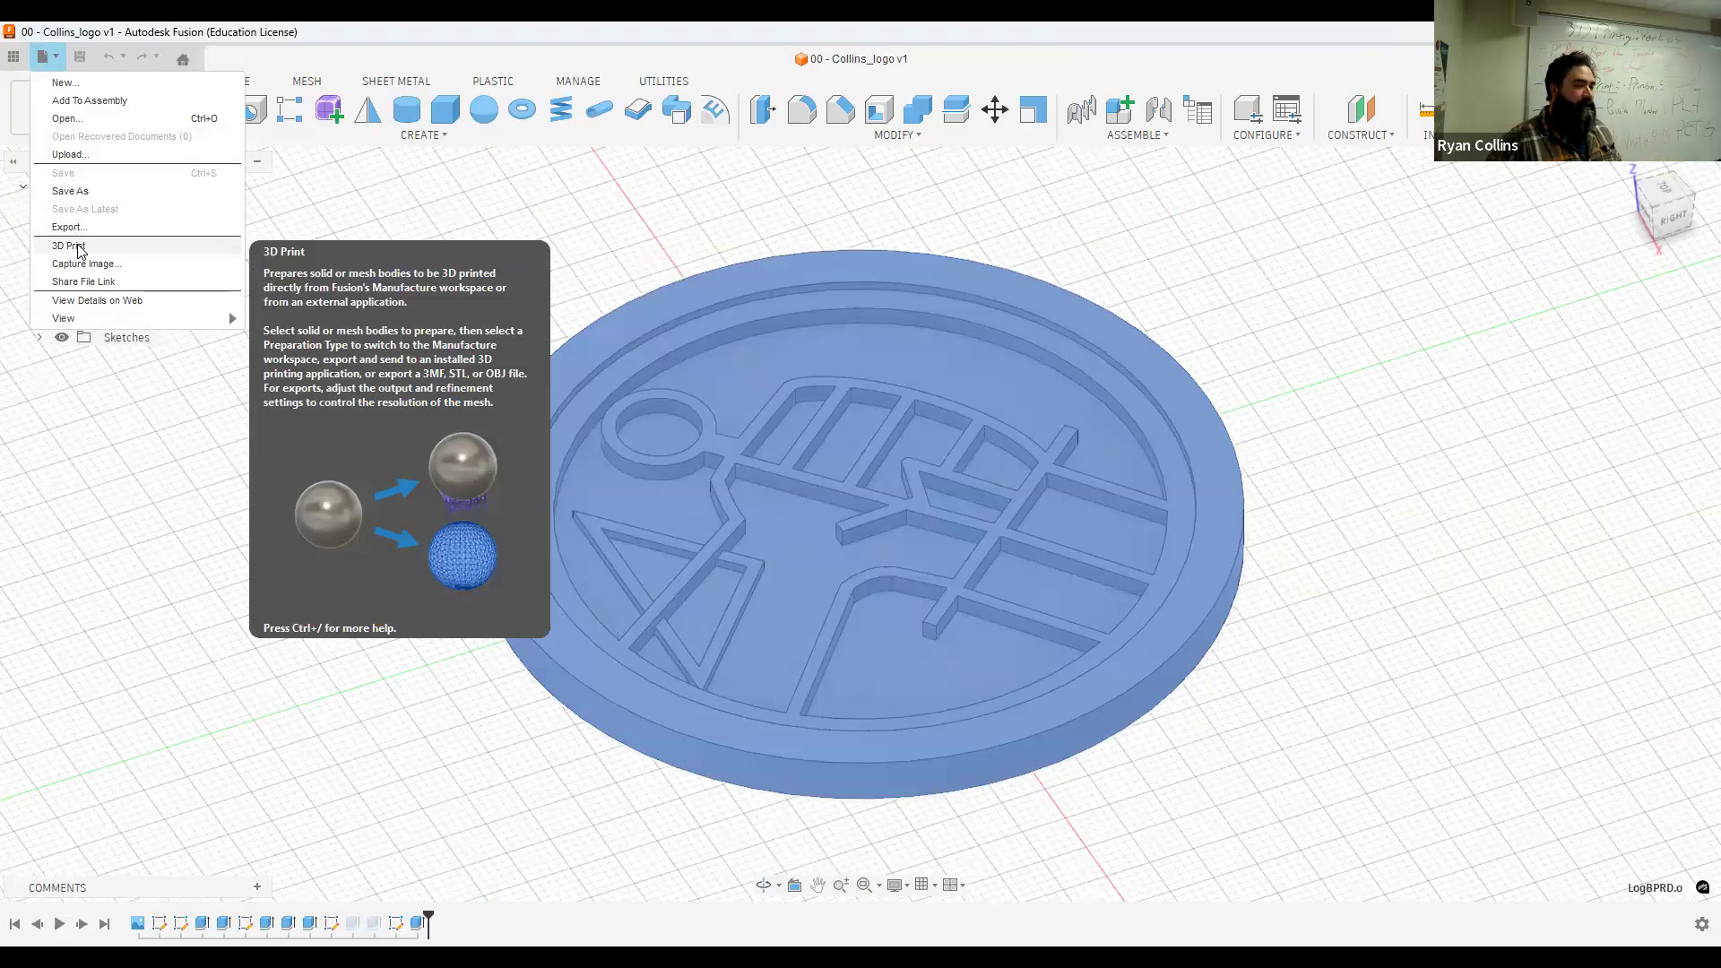
left_click(80, 250)
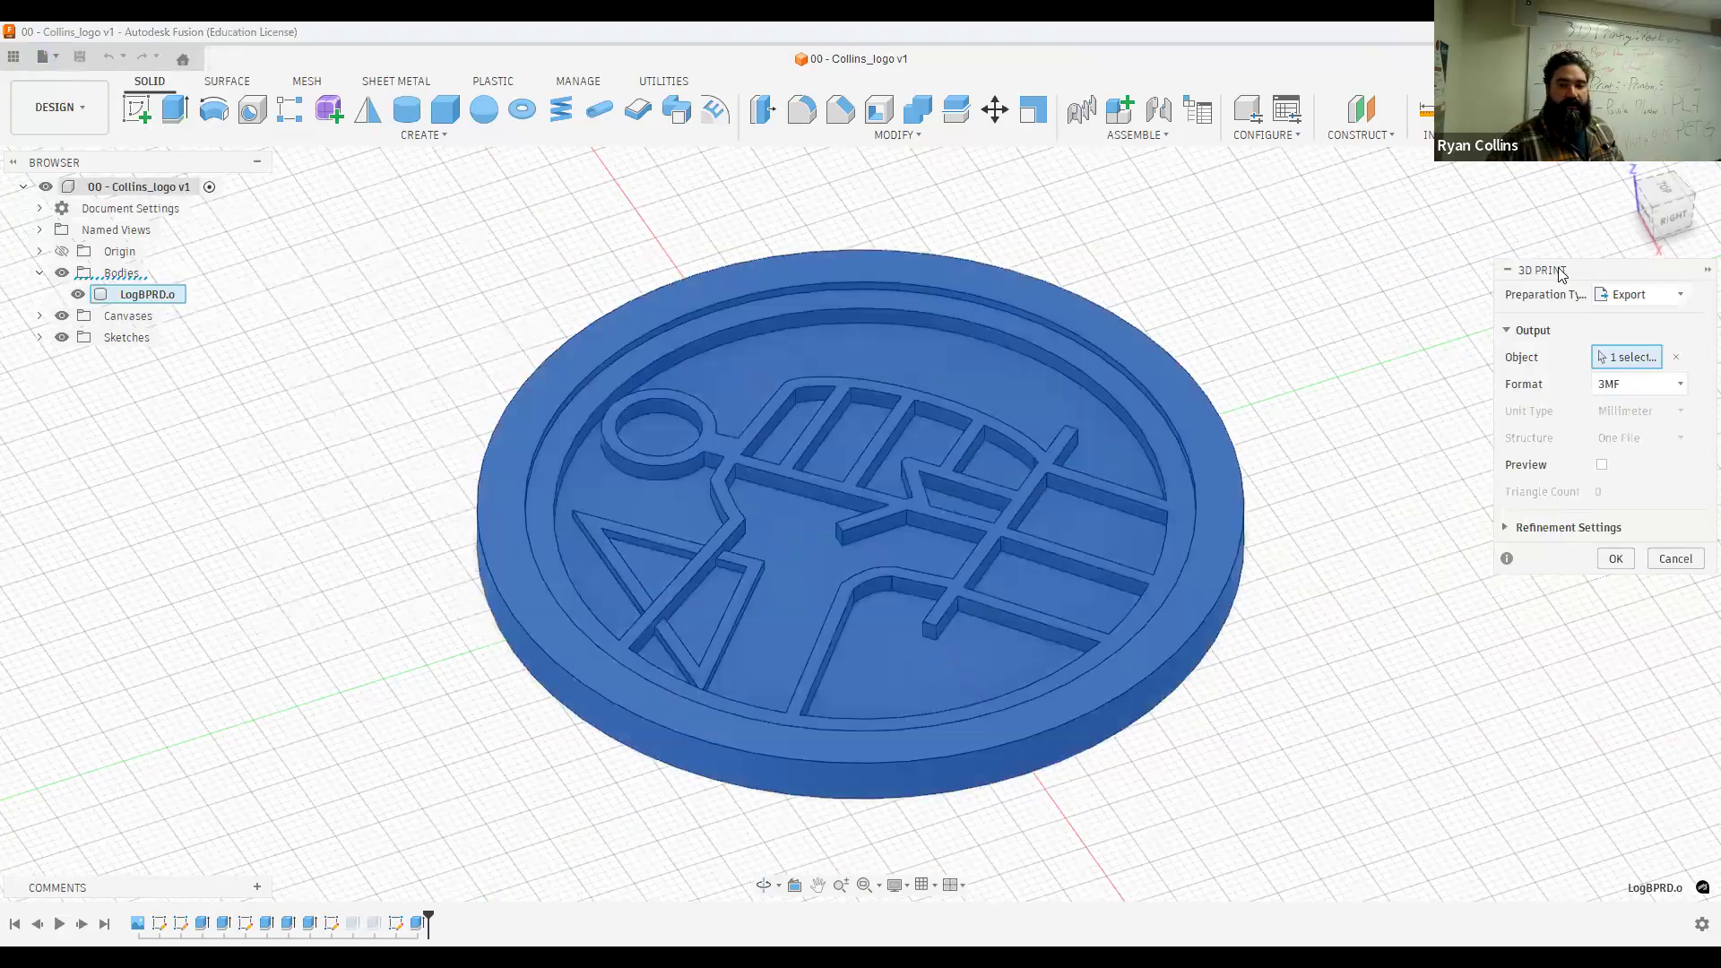
left_click_drag(1577, 269, 1458, 247)
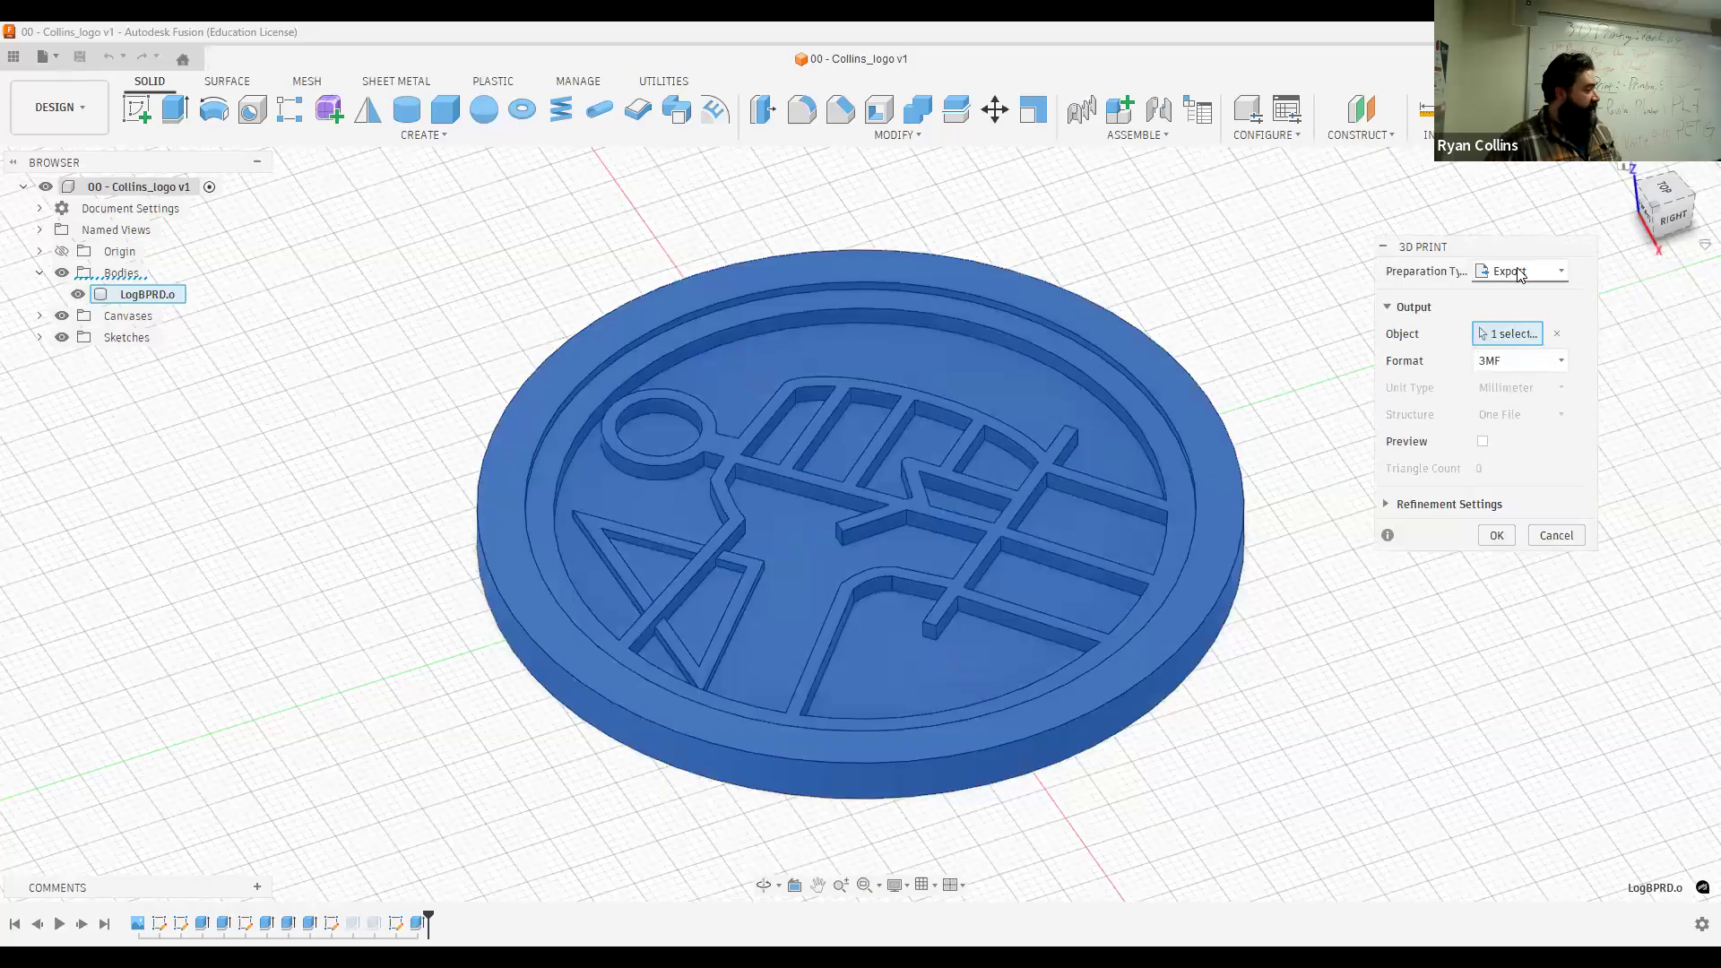
Look at the Print Utility preparation type and return to Export, with STL (Binary) as the format and millimeter as the unit
left_click(1520, 273)
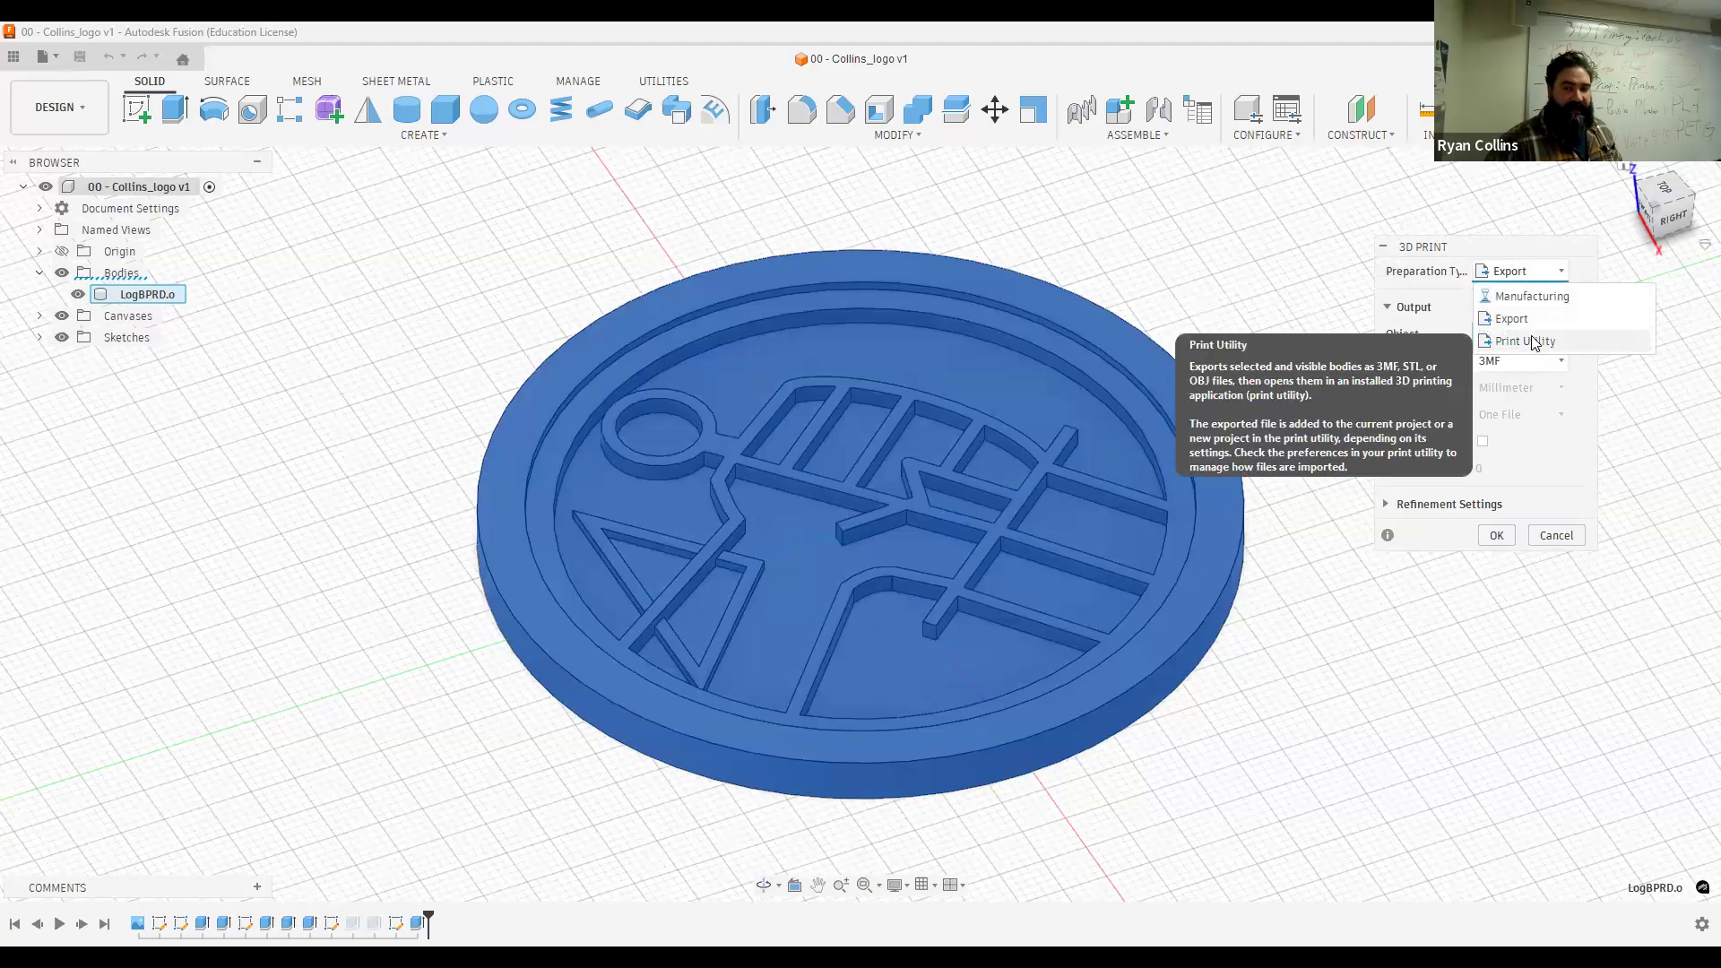
left_click(1534, 341)
left_click(1530, 280)
left_click(1530, 281)
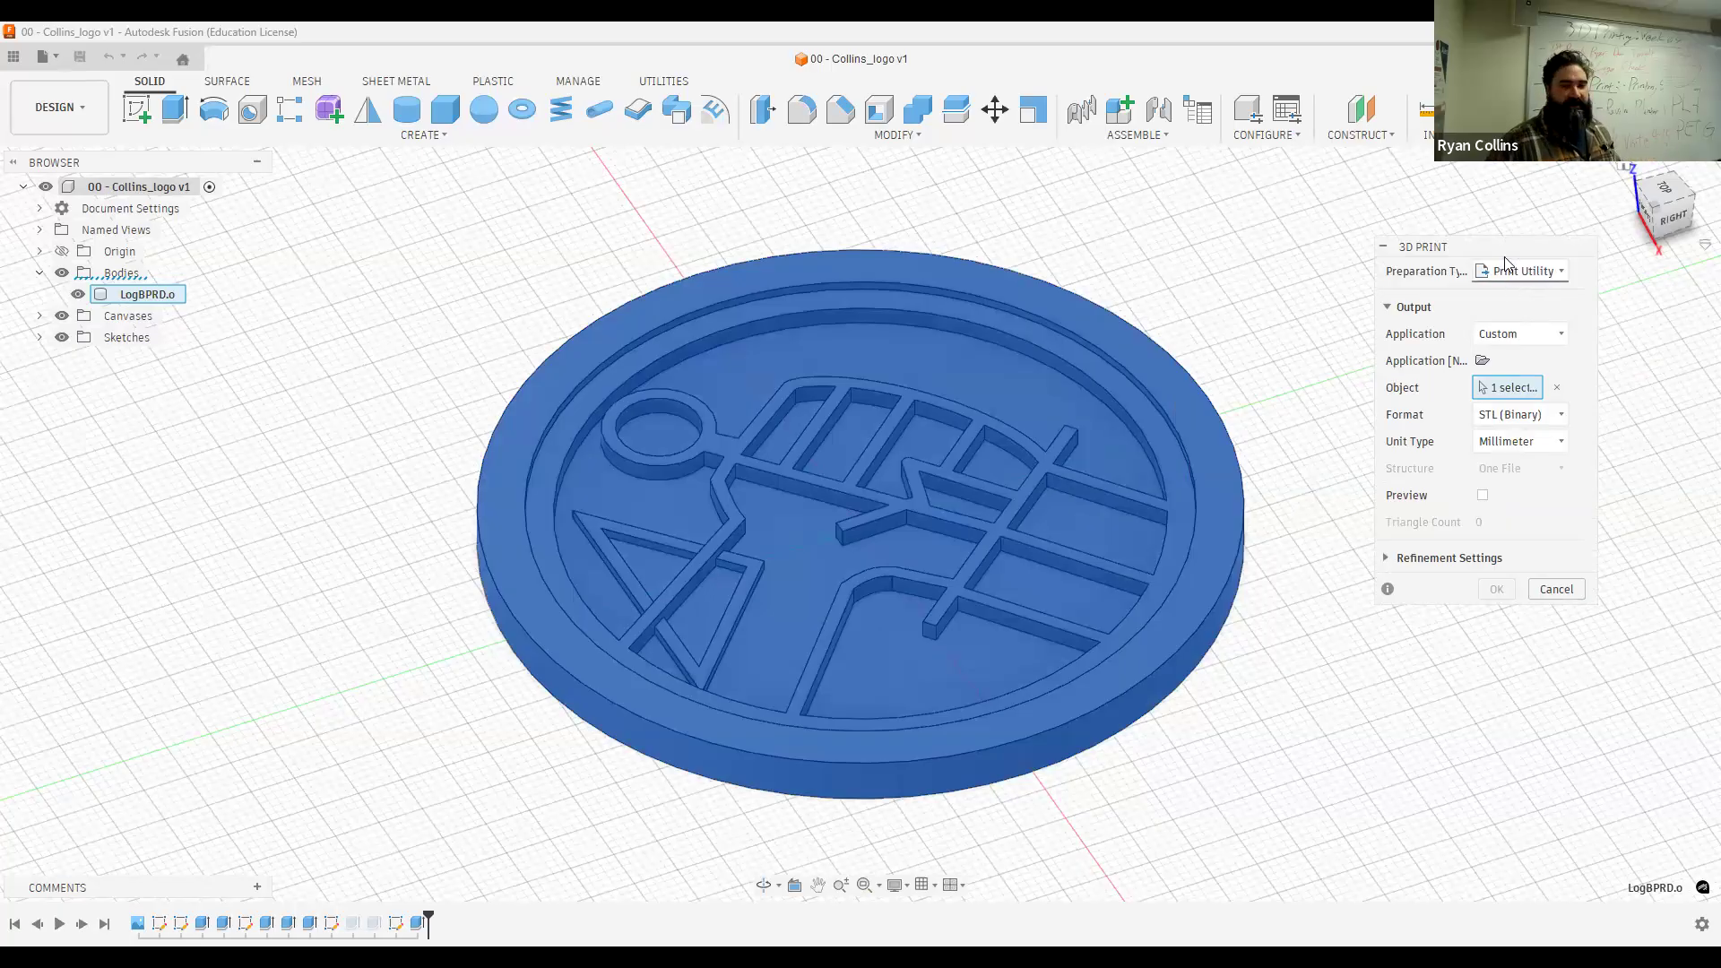
left_click(1508, 274)
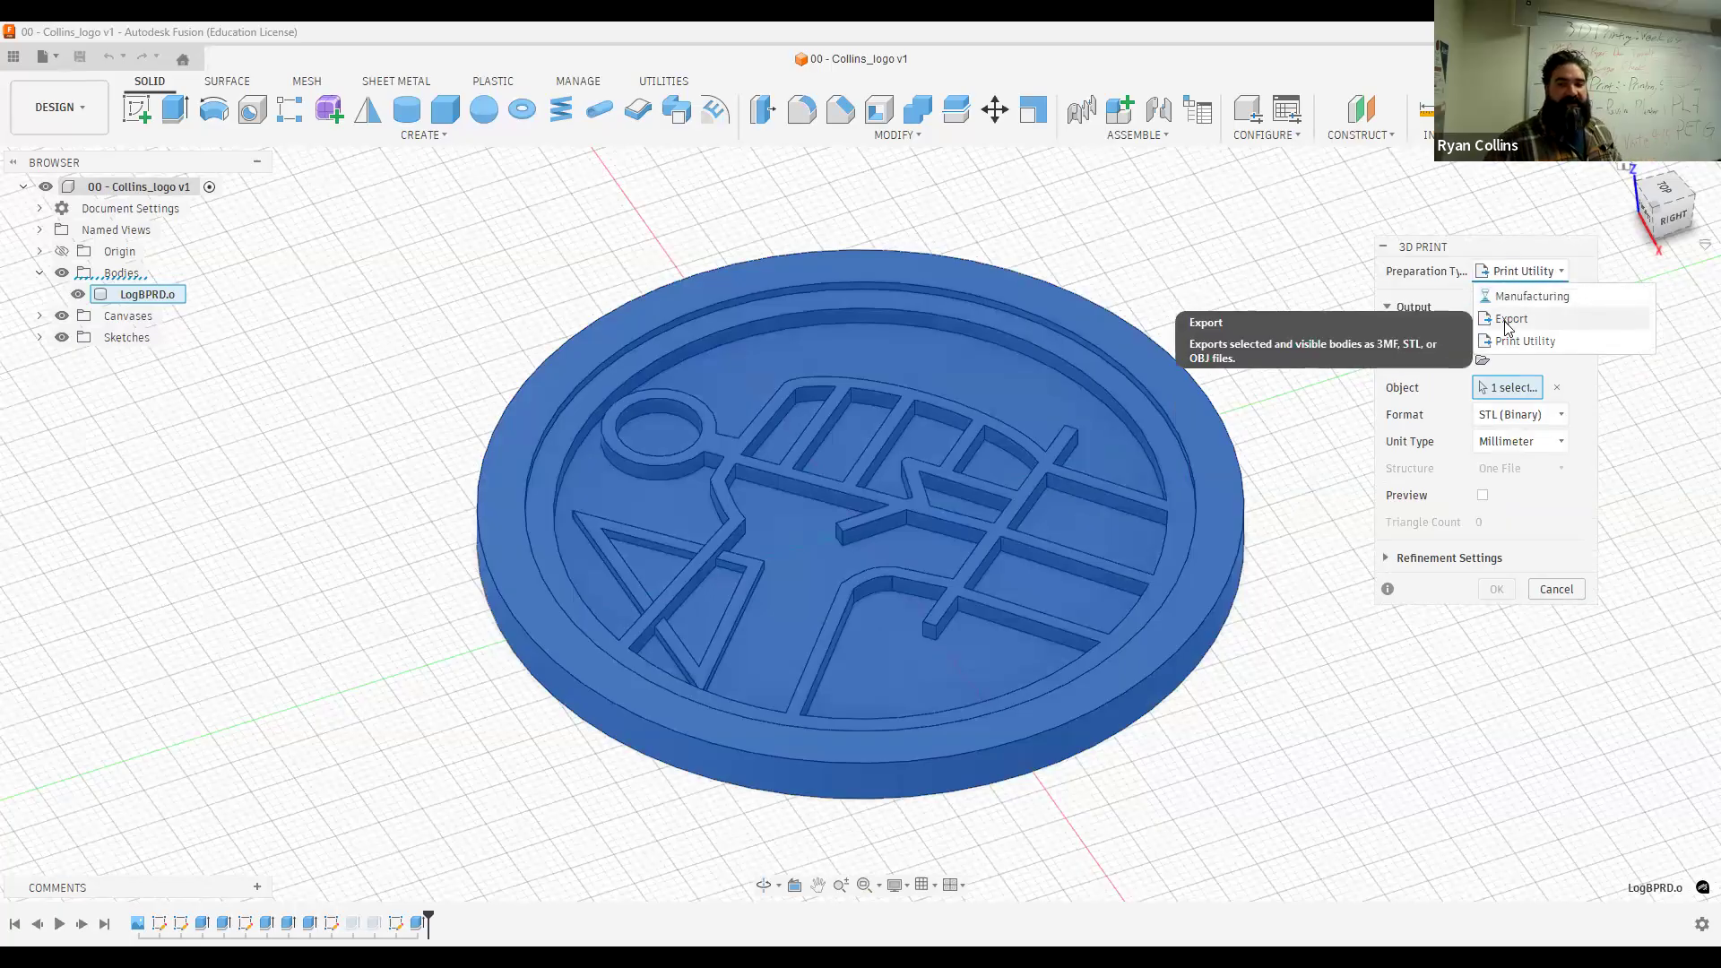
left_click(1507, 318)
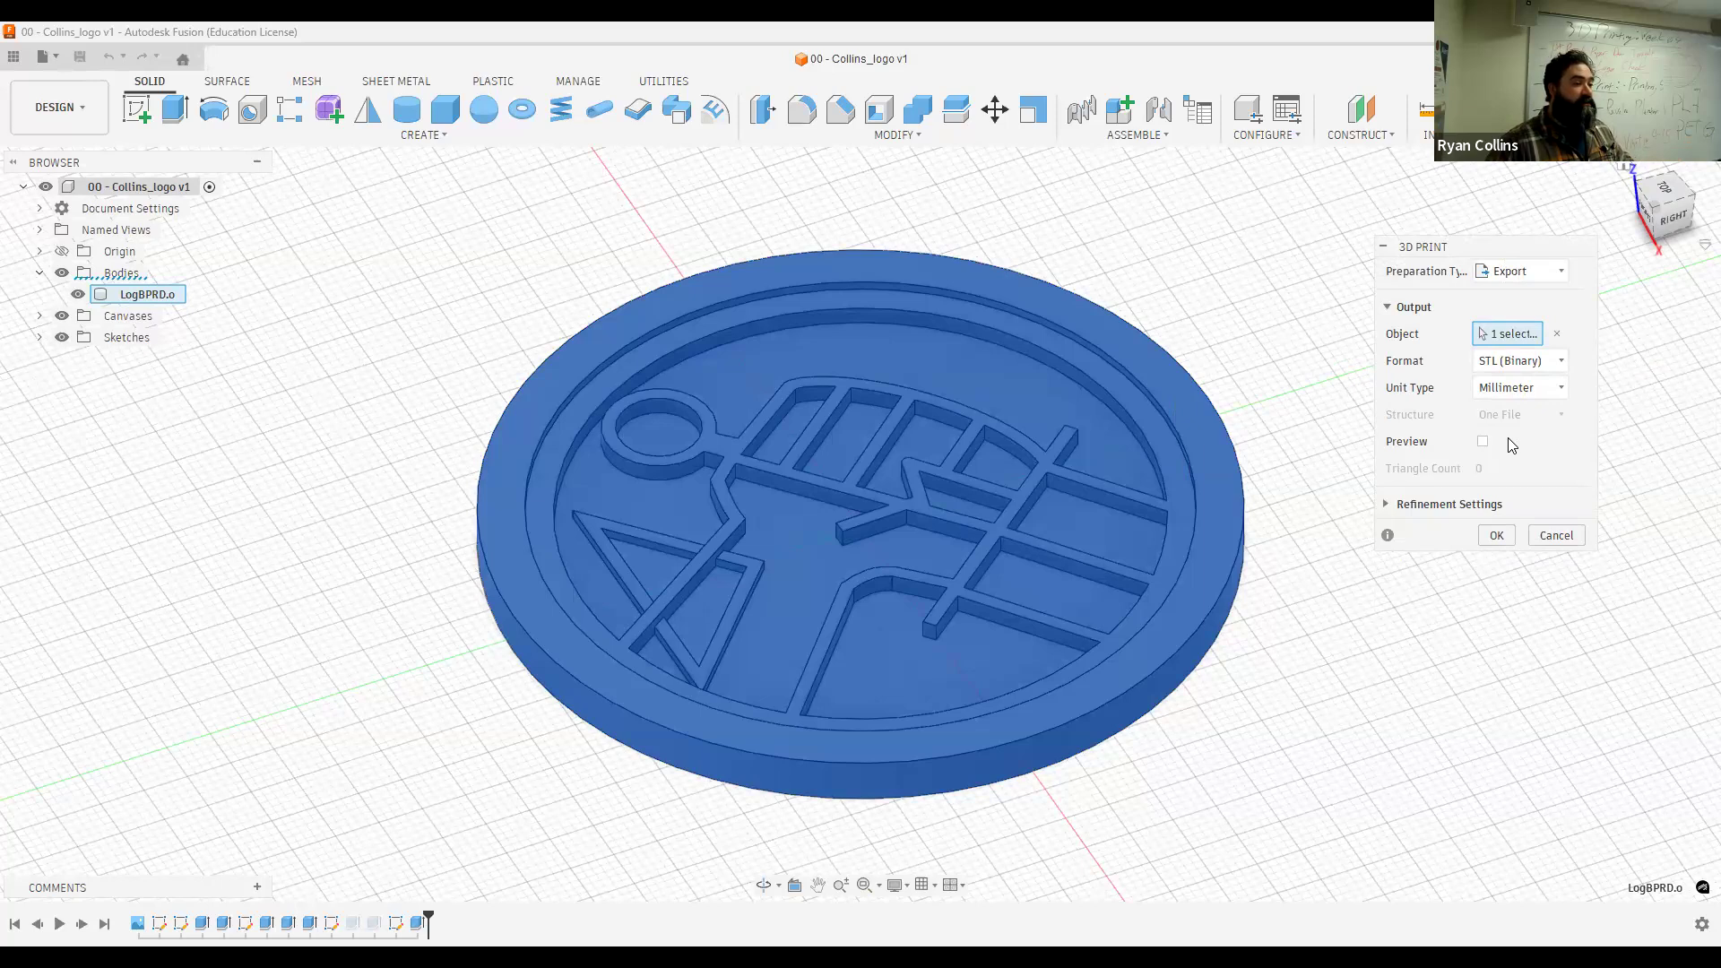
left_click(45, 60)
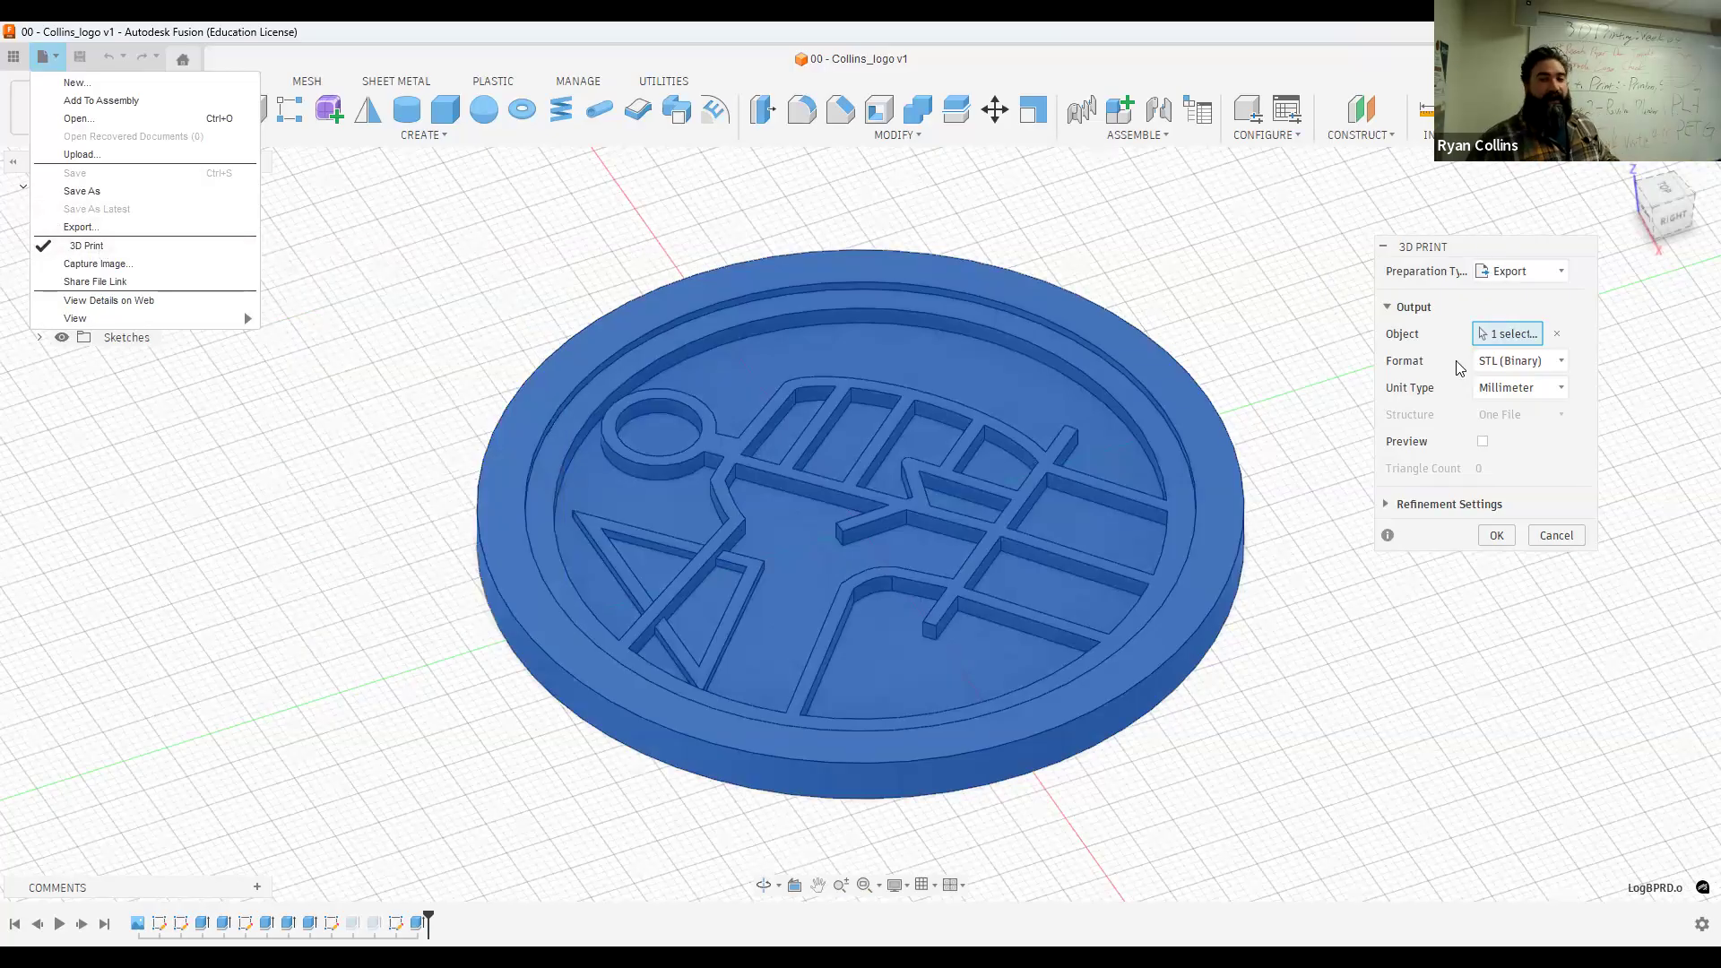
left_click(1431, 267)
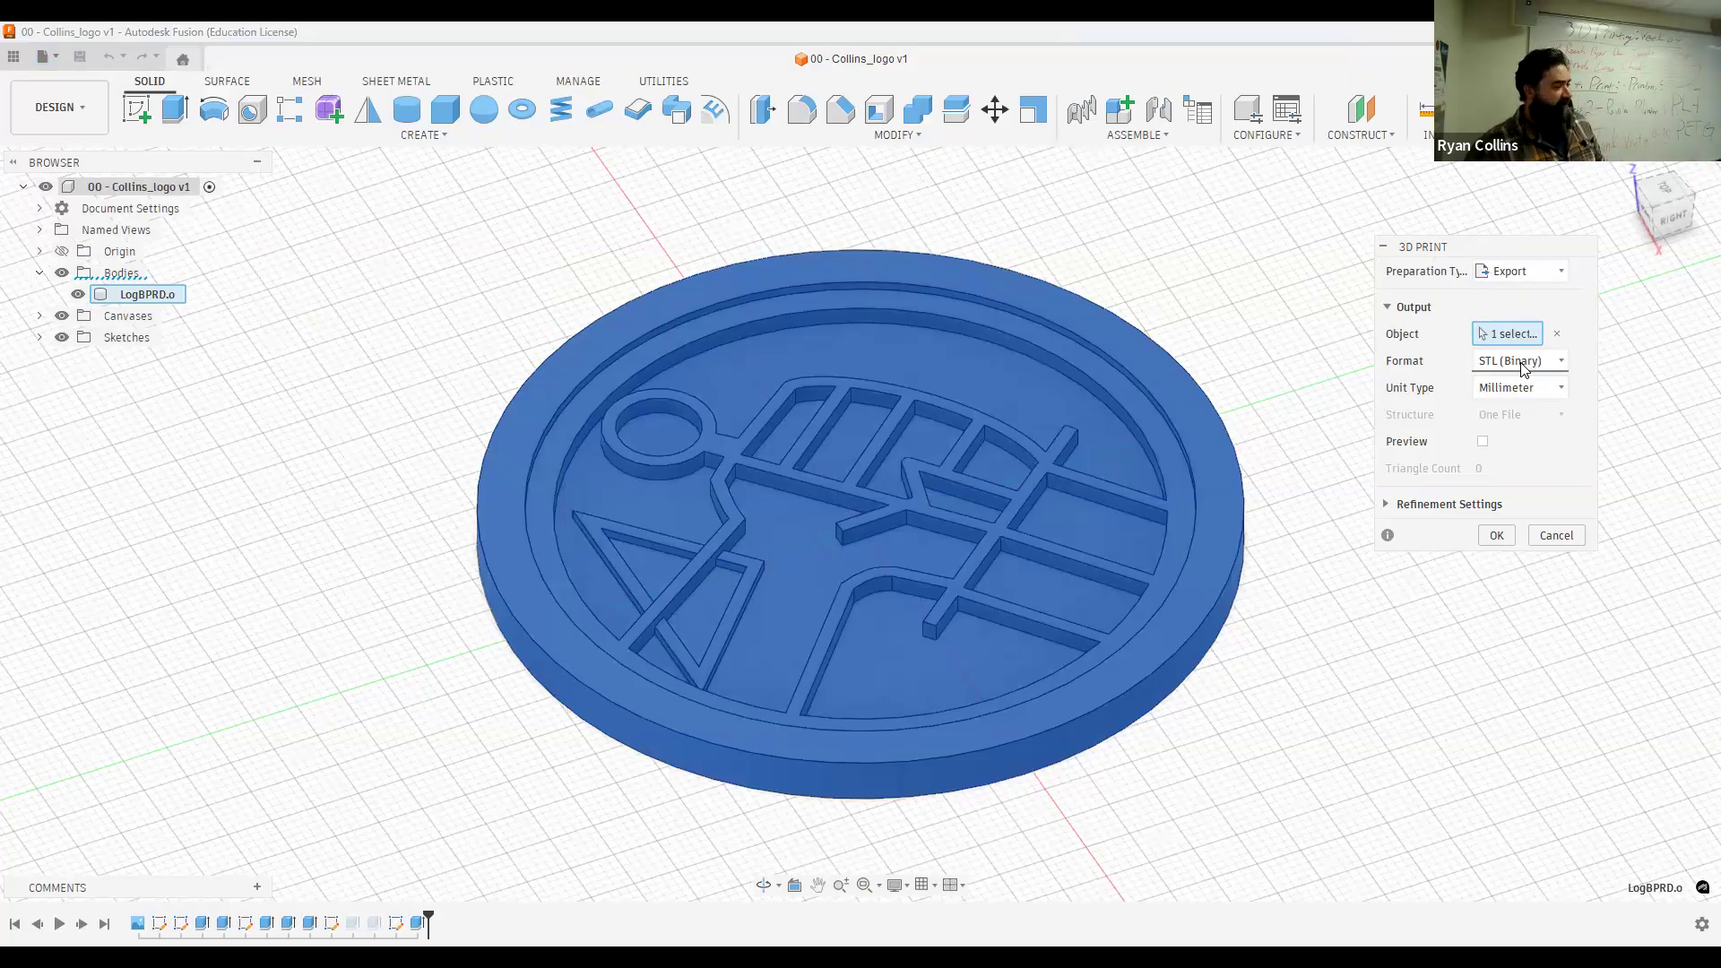
Preview the triangle mesh briefly and save the body as the STL file LogBPRD.o in the computer's Downloads folder
left_click(1482, 441)
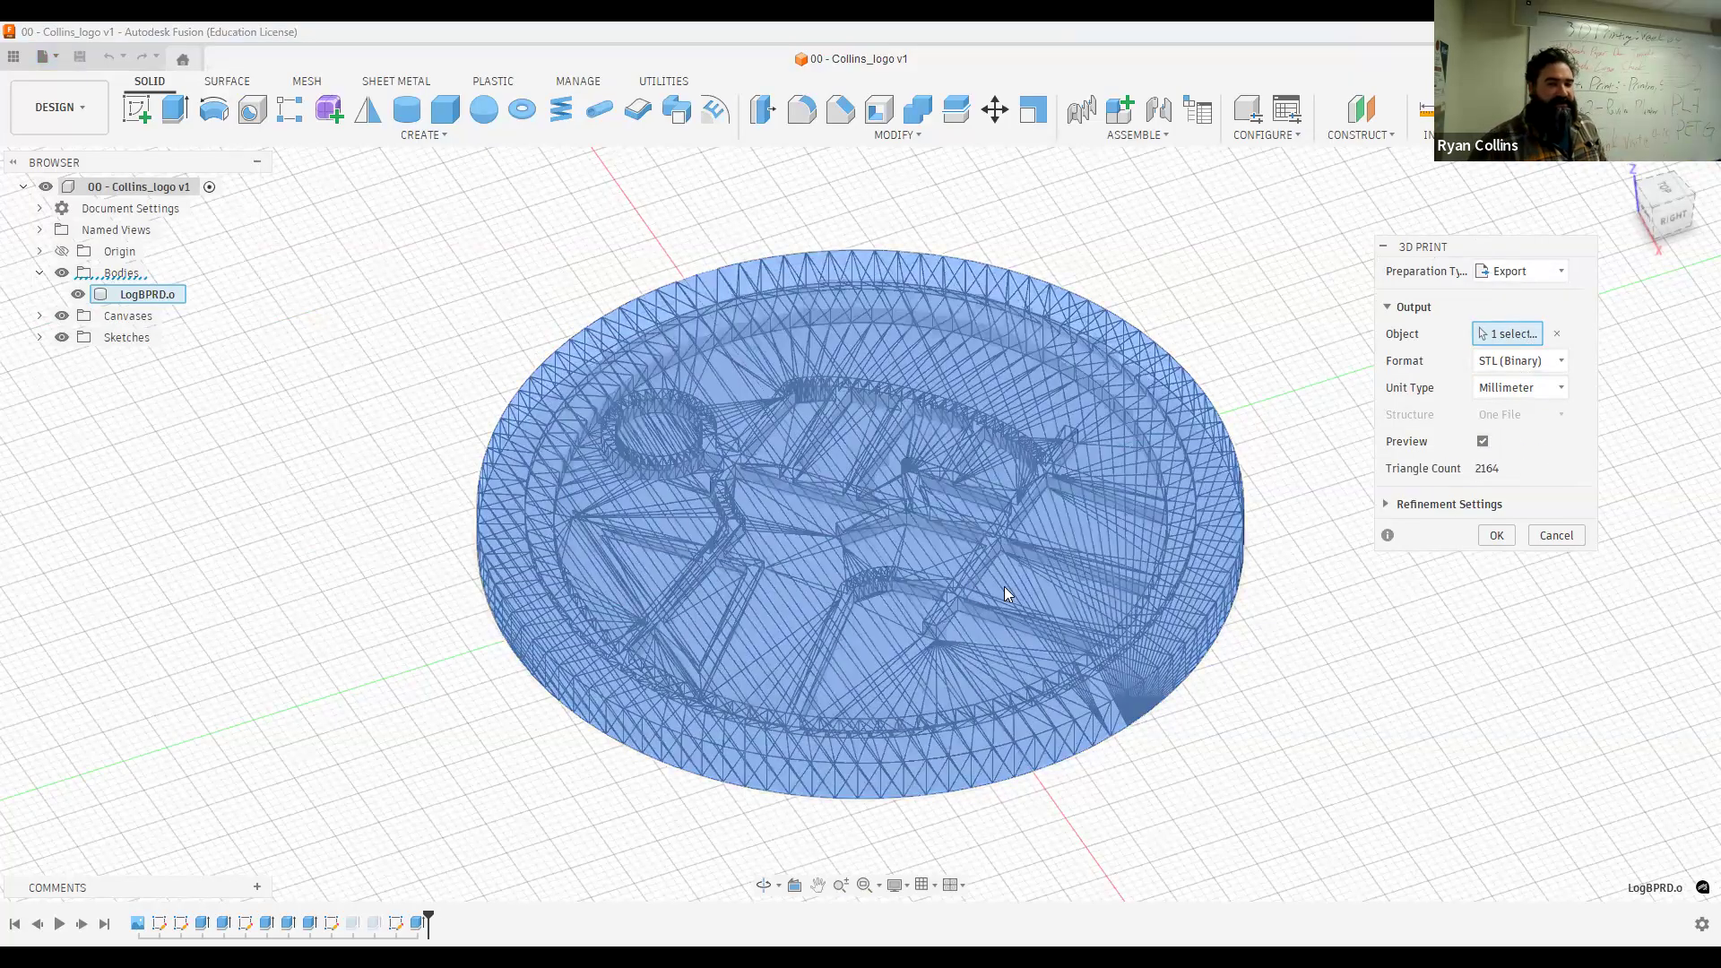
left_click(1482, 441)
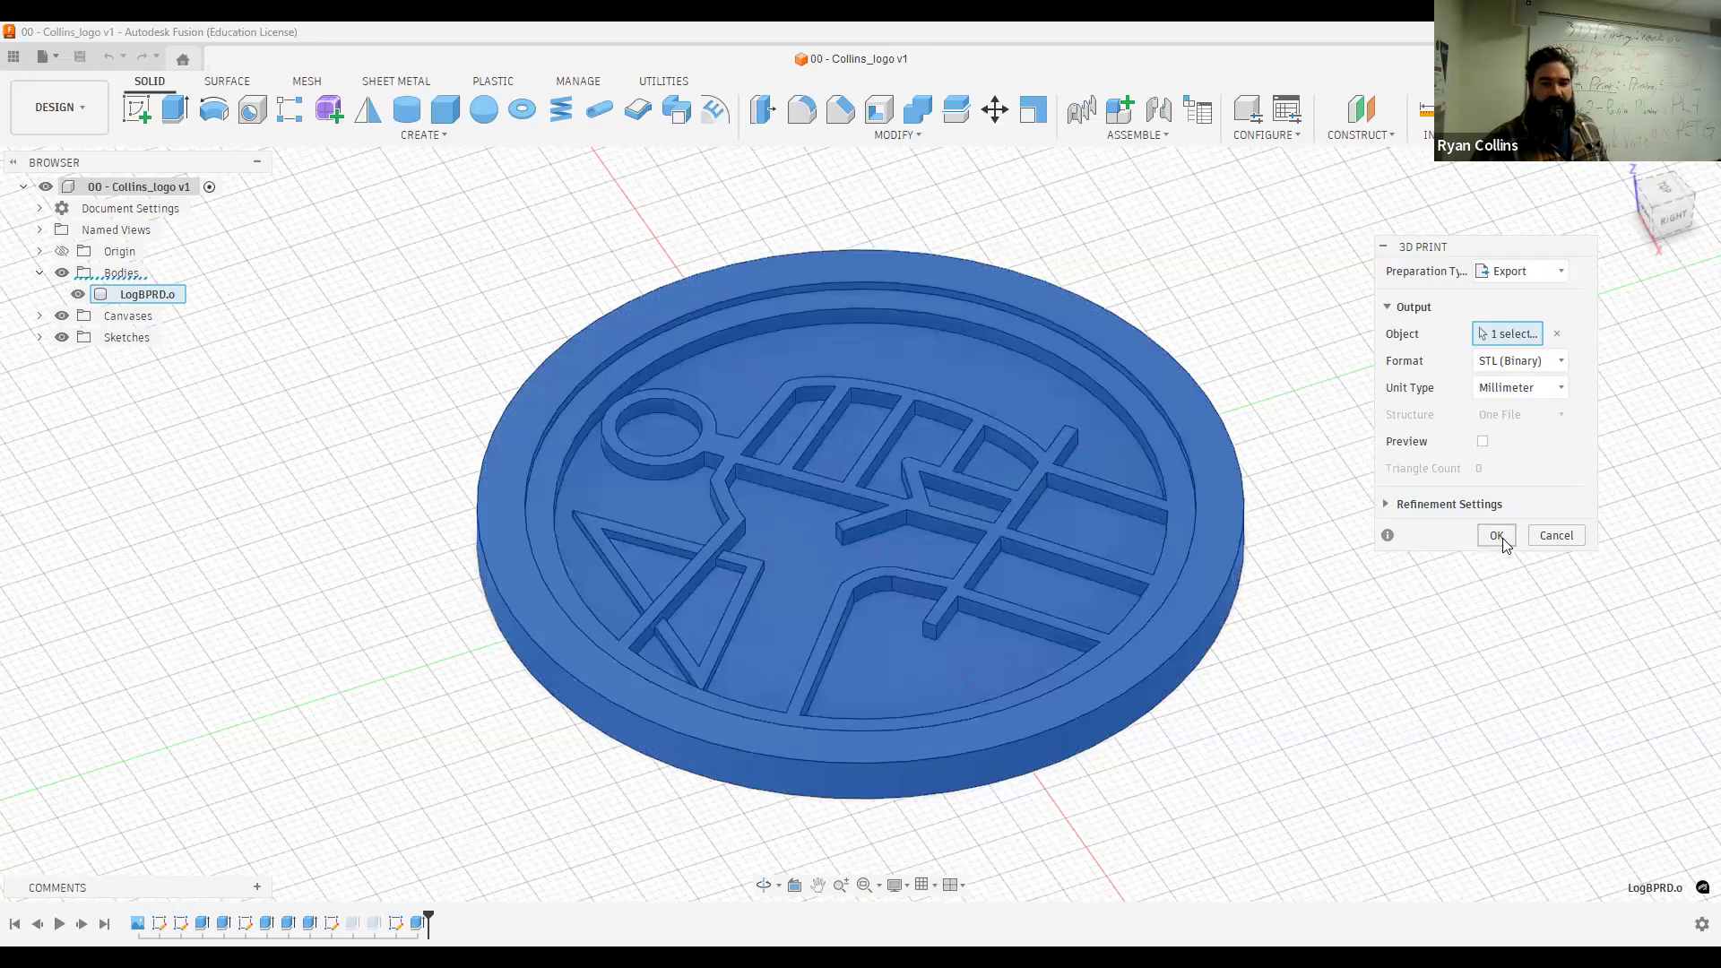
left_click(1497, 536)
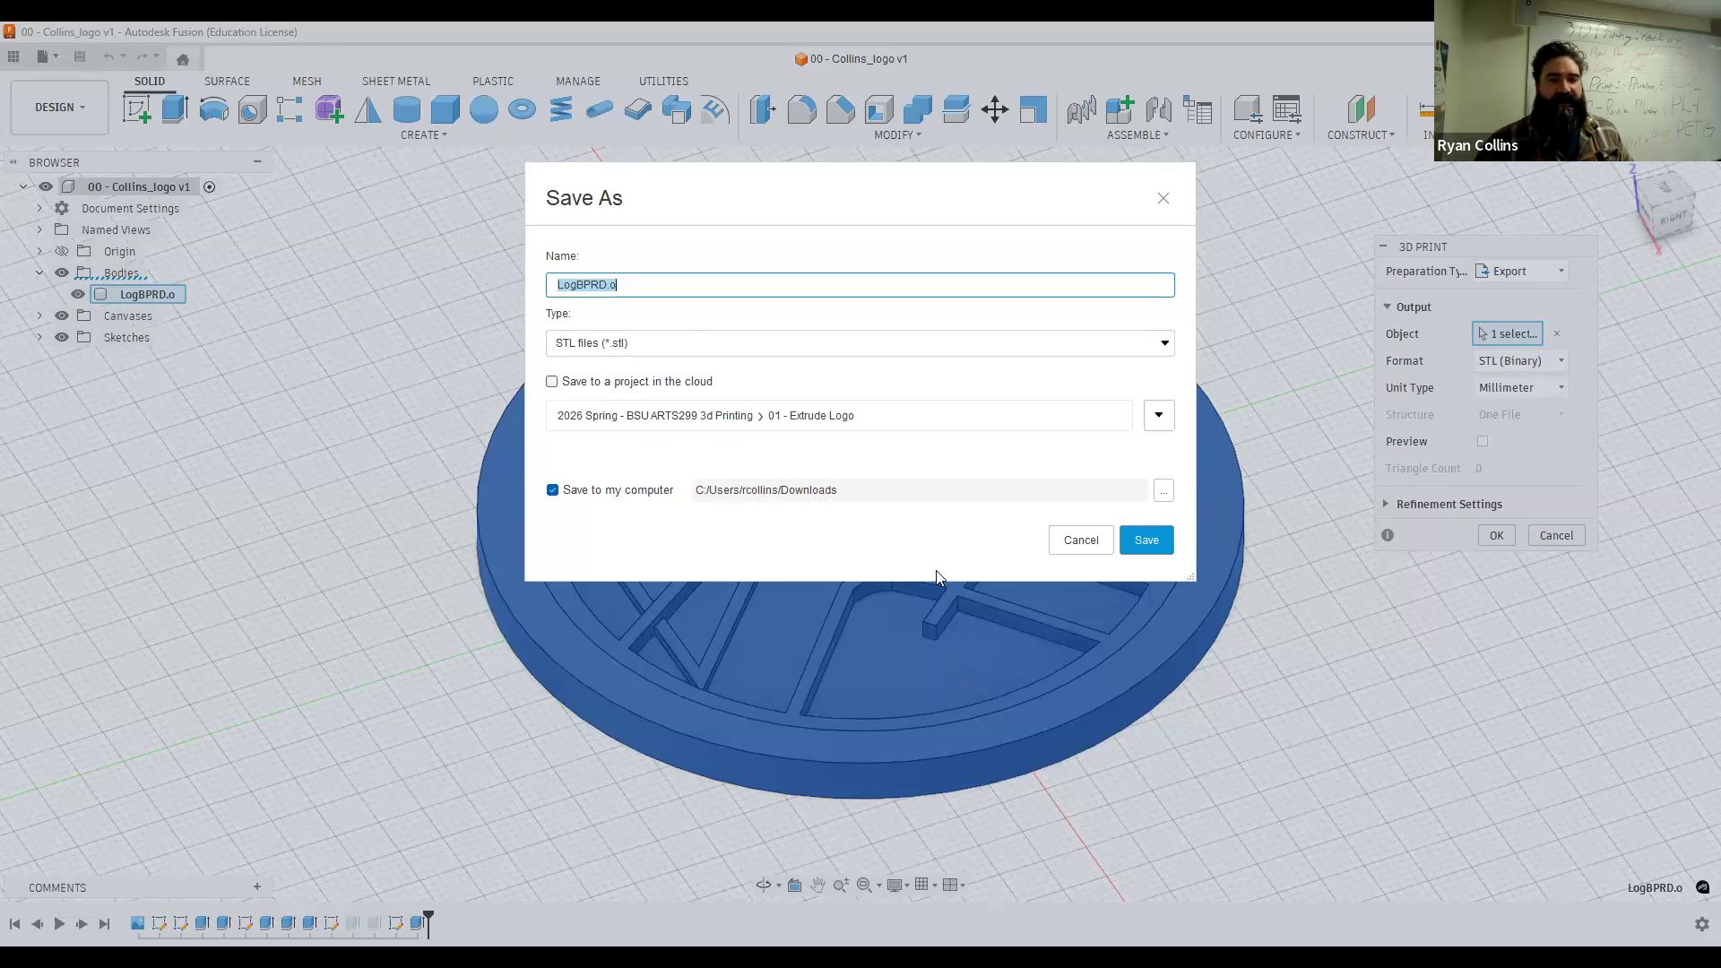
left_click(1153, 537)
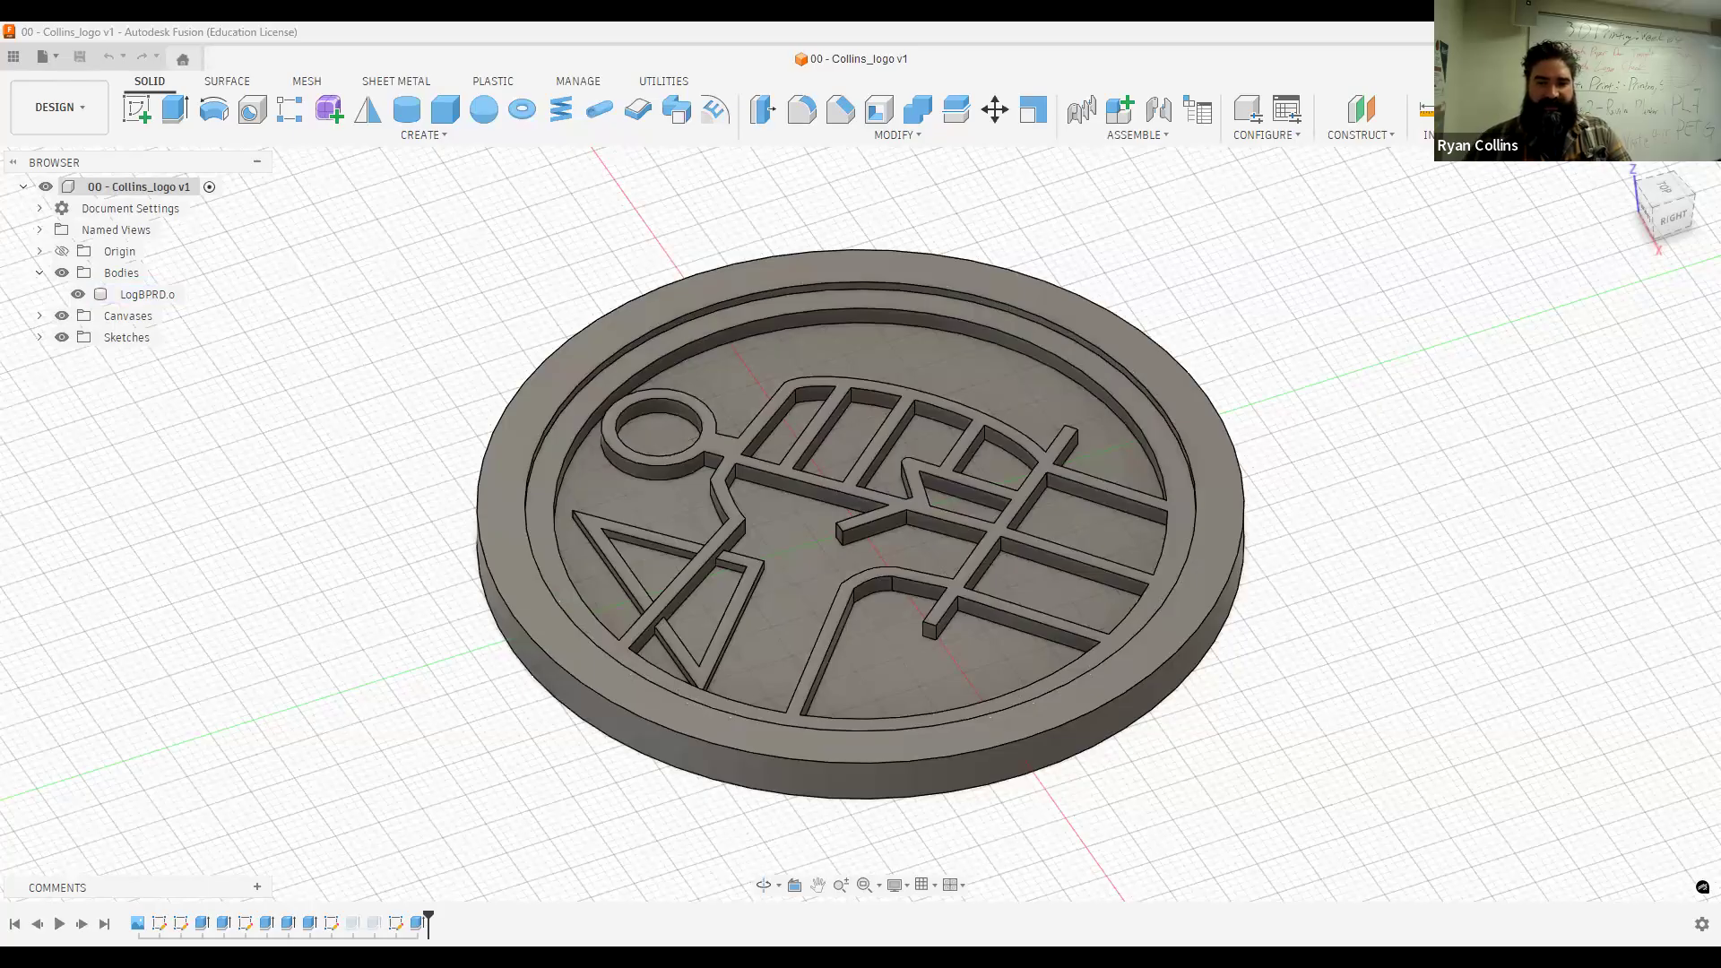
Switch to Bambu Studio, load LogBPRD.o.stl onto the Prusa MK3S plate and inspect its placement
key("alt+Tab")
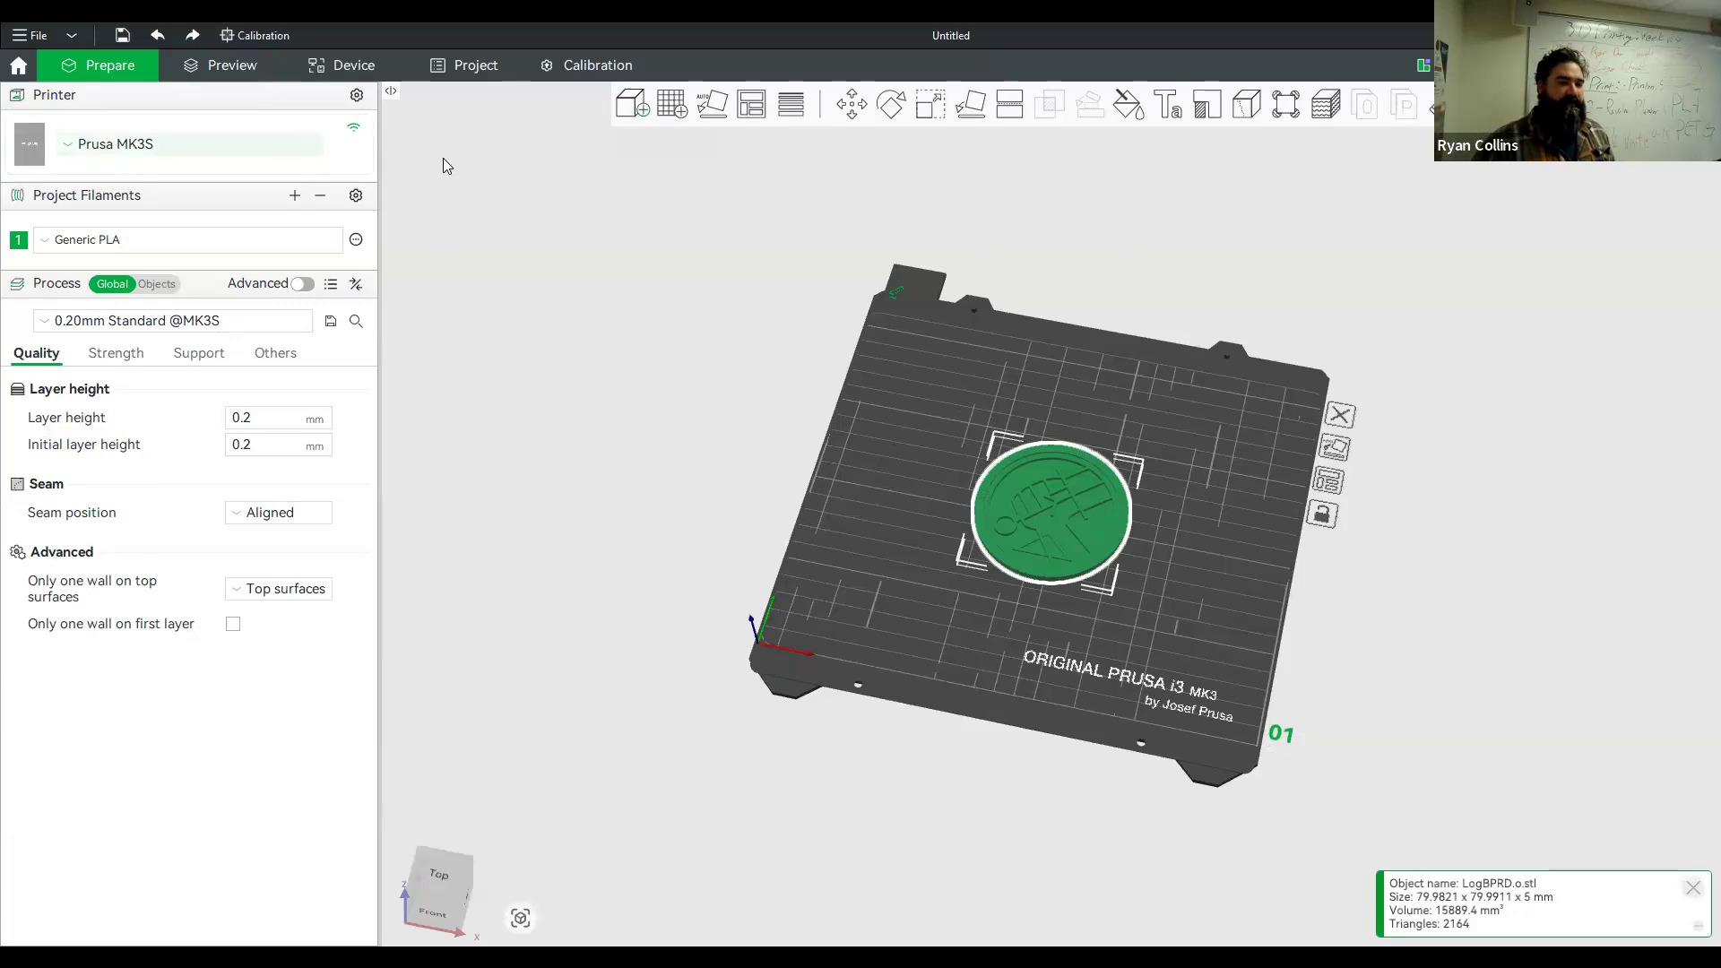
left_click(631, 111)
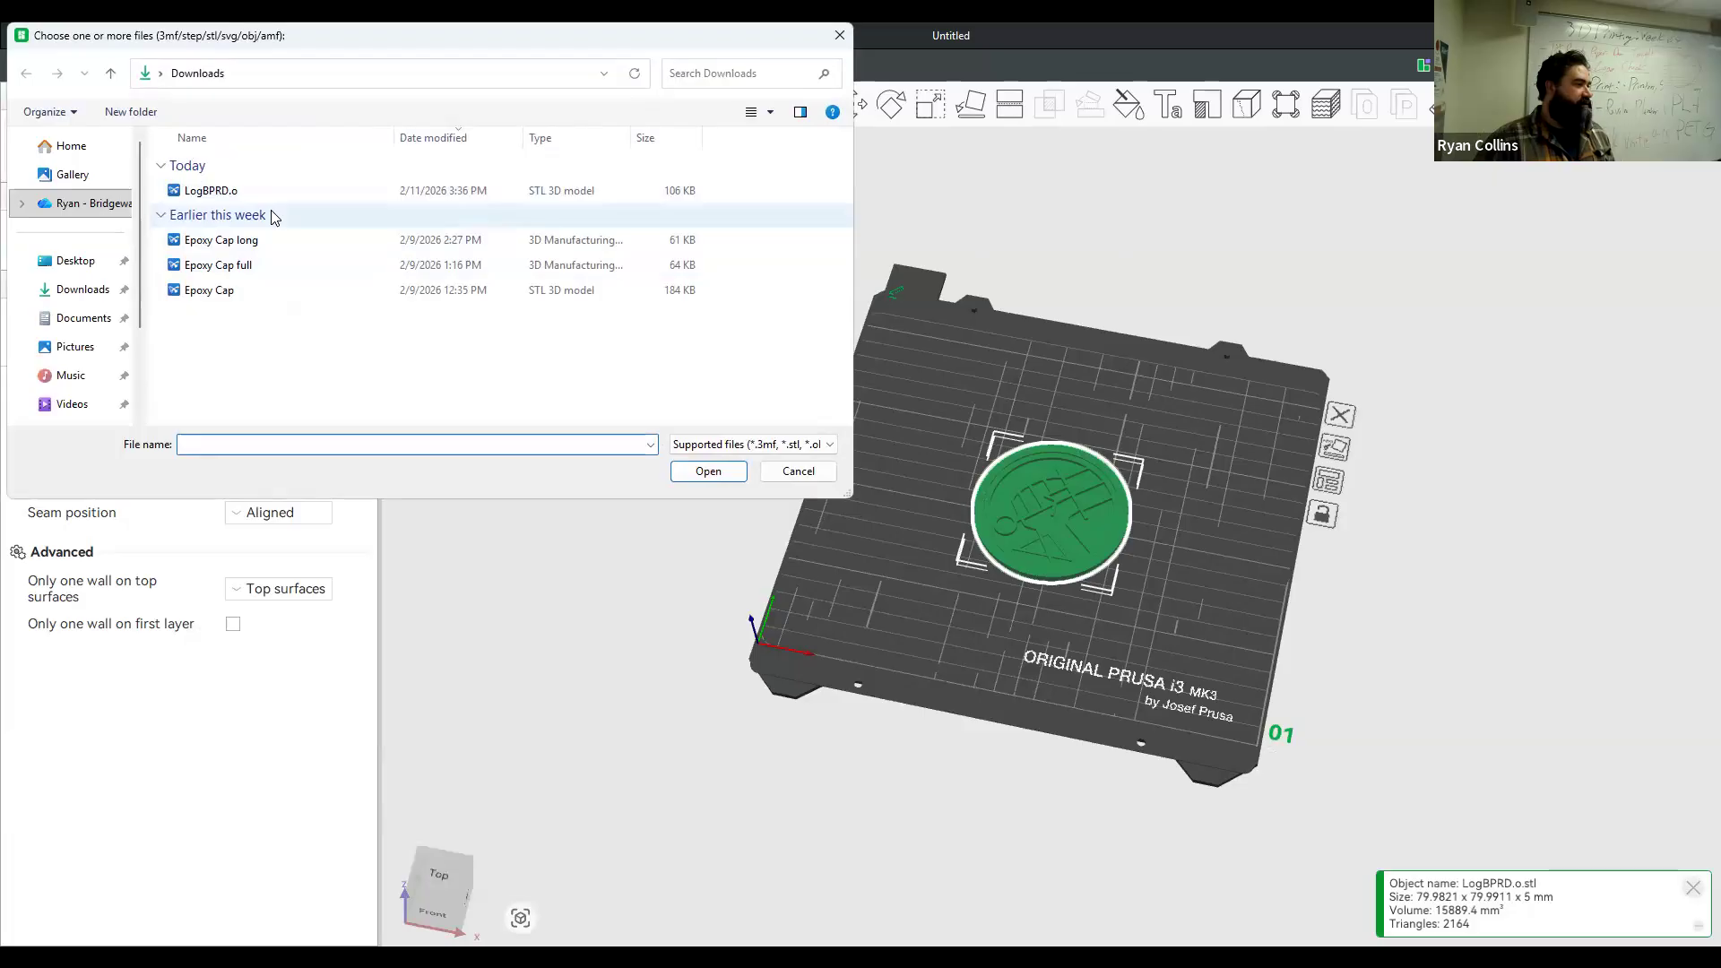
left_click(800, 476)
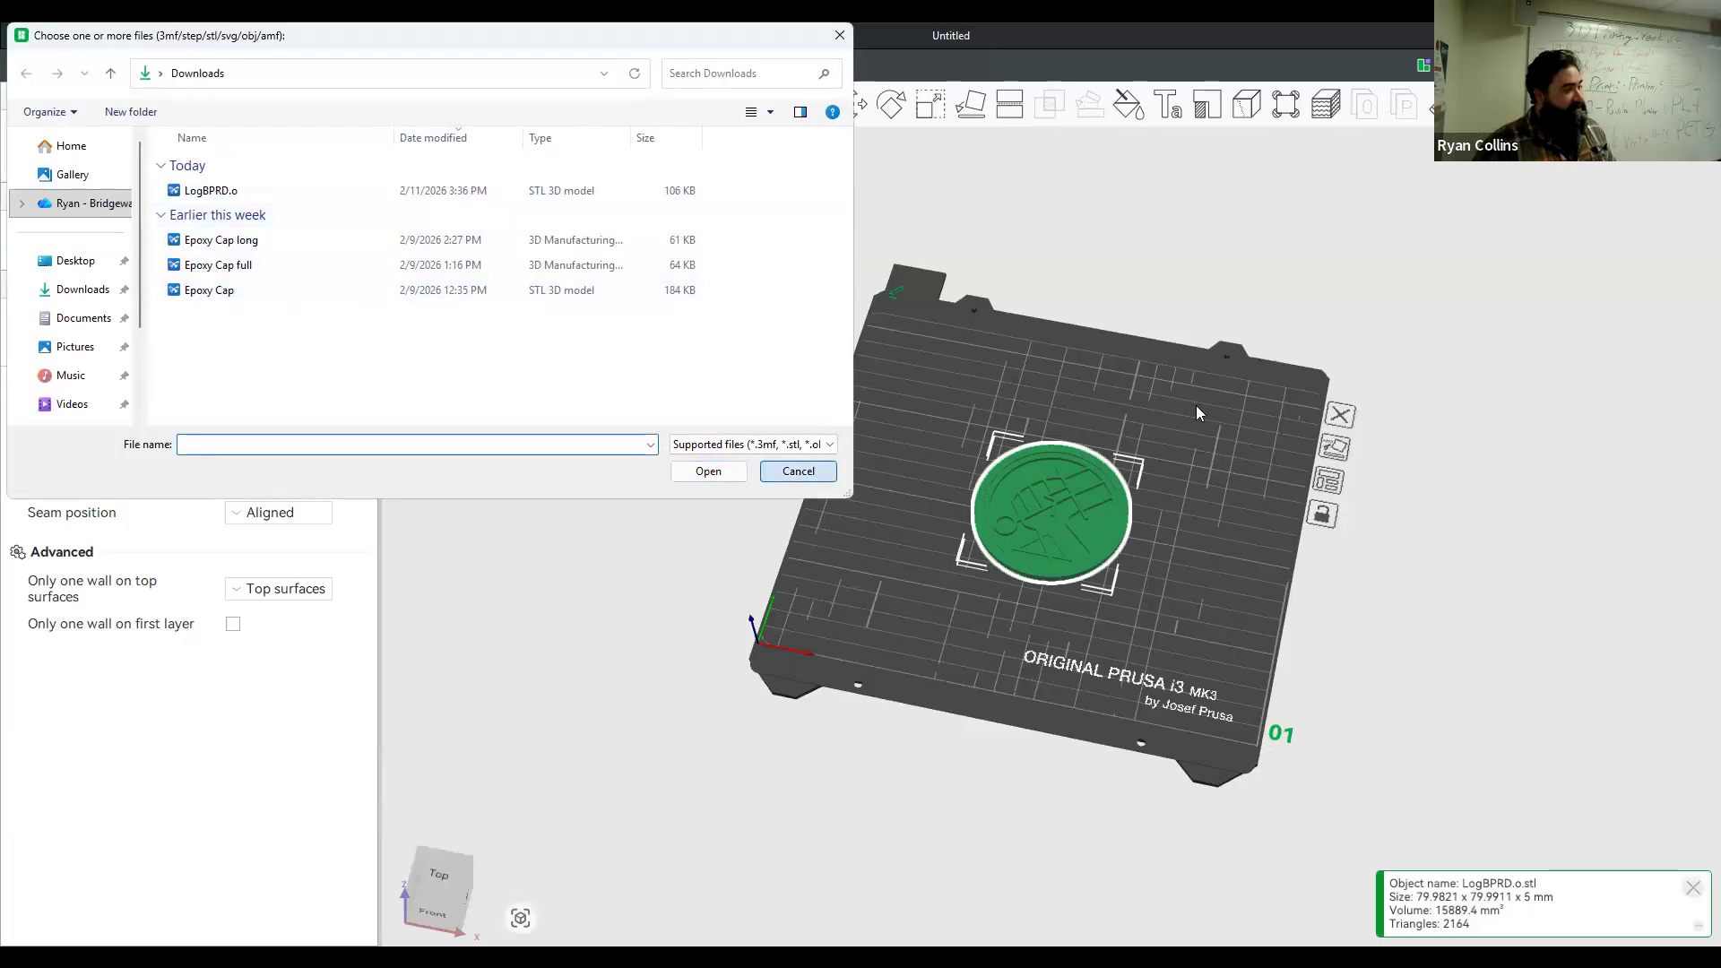
left_click_drag(1208, 536, 1143, 396)
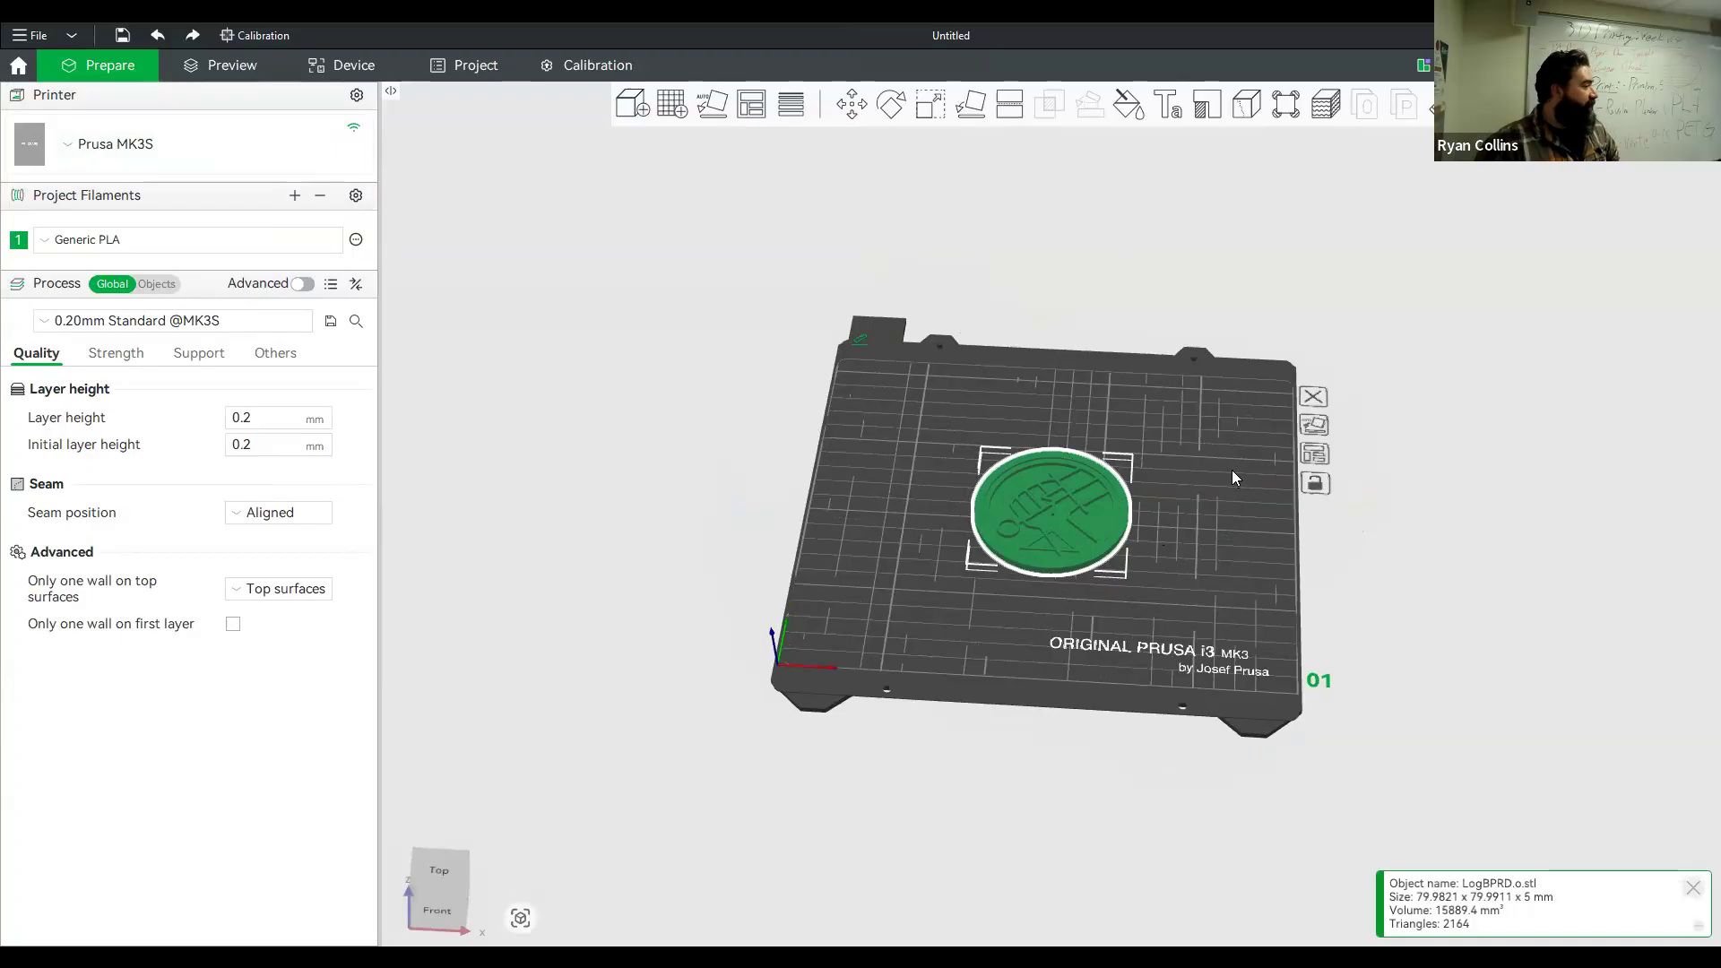
left_click_drag(1158, 606, 1192, 598)
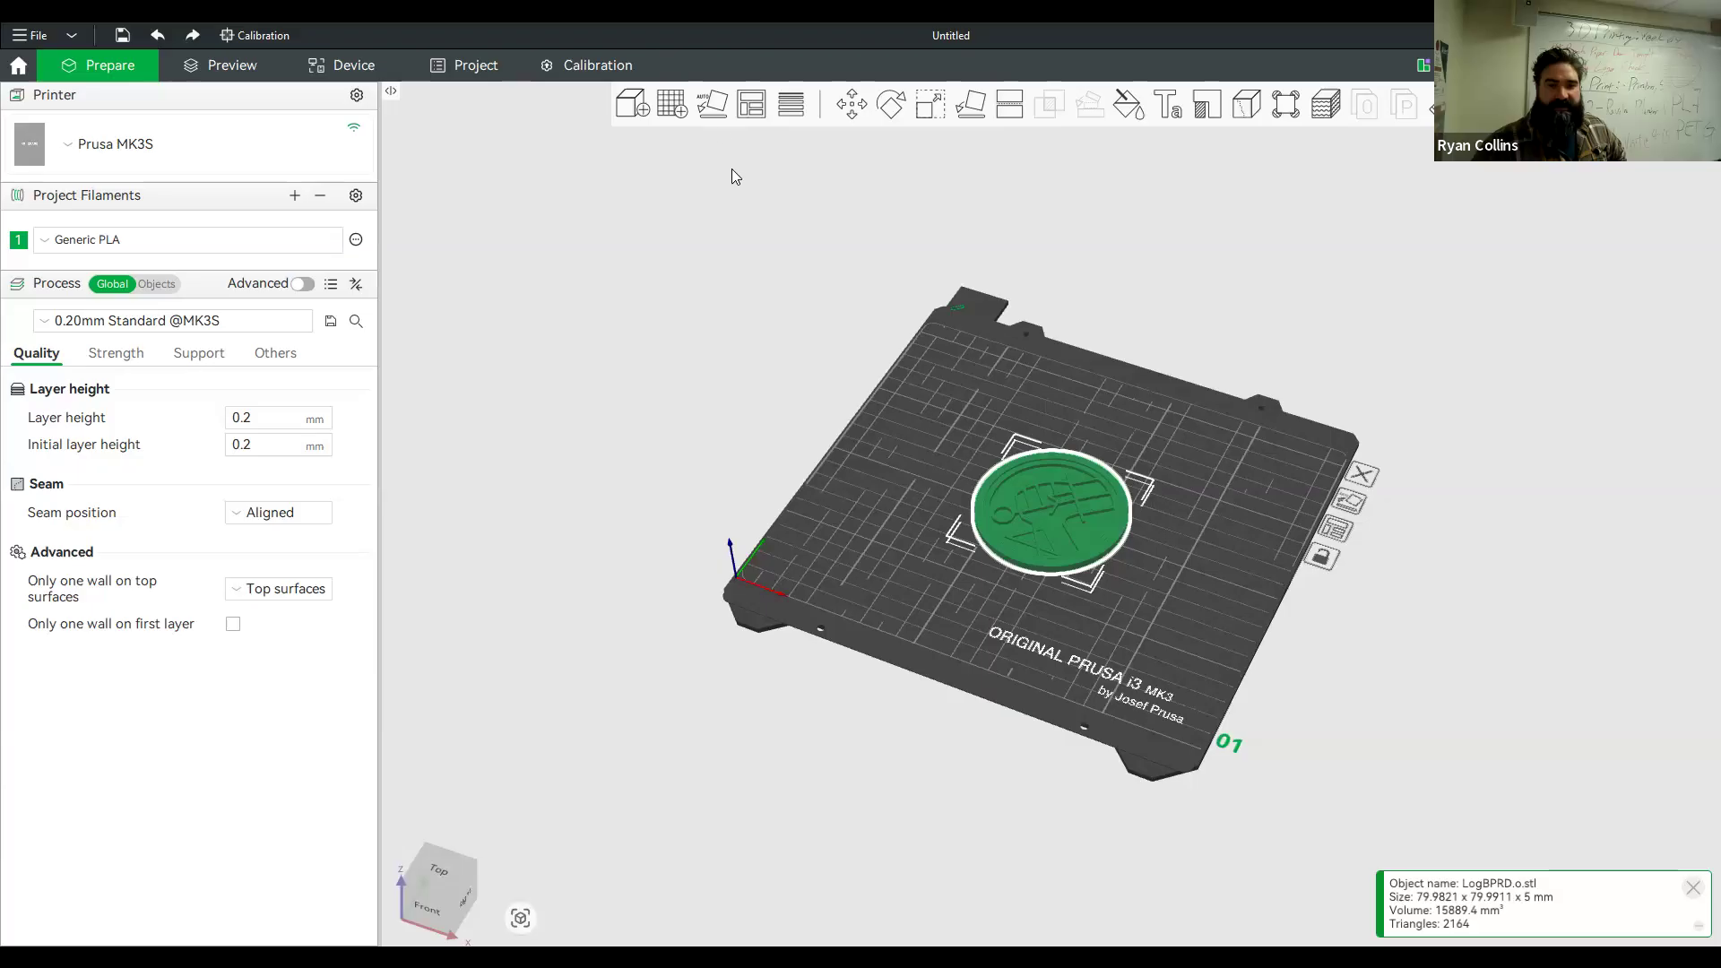
Rotate the logo disc about 95° around the X axis so it stands on its edge, and inspect it
left_click(888, 105)
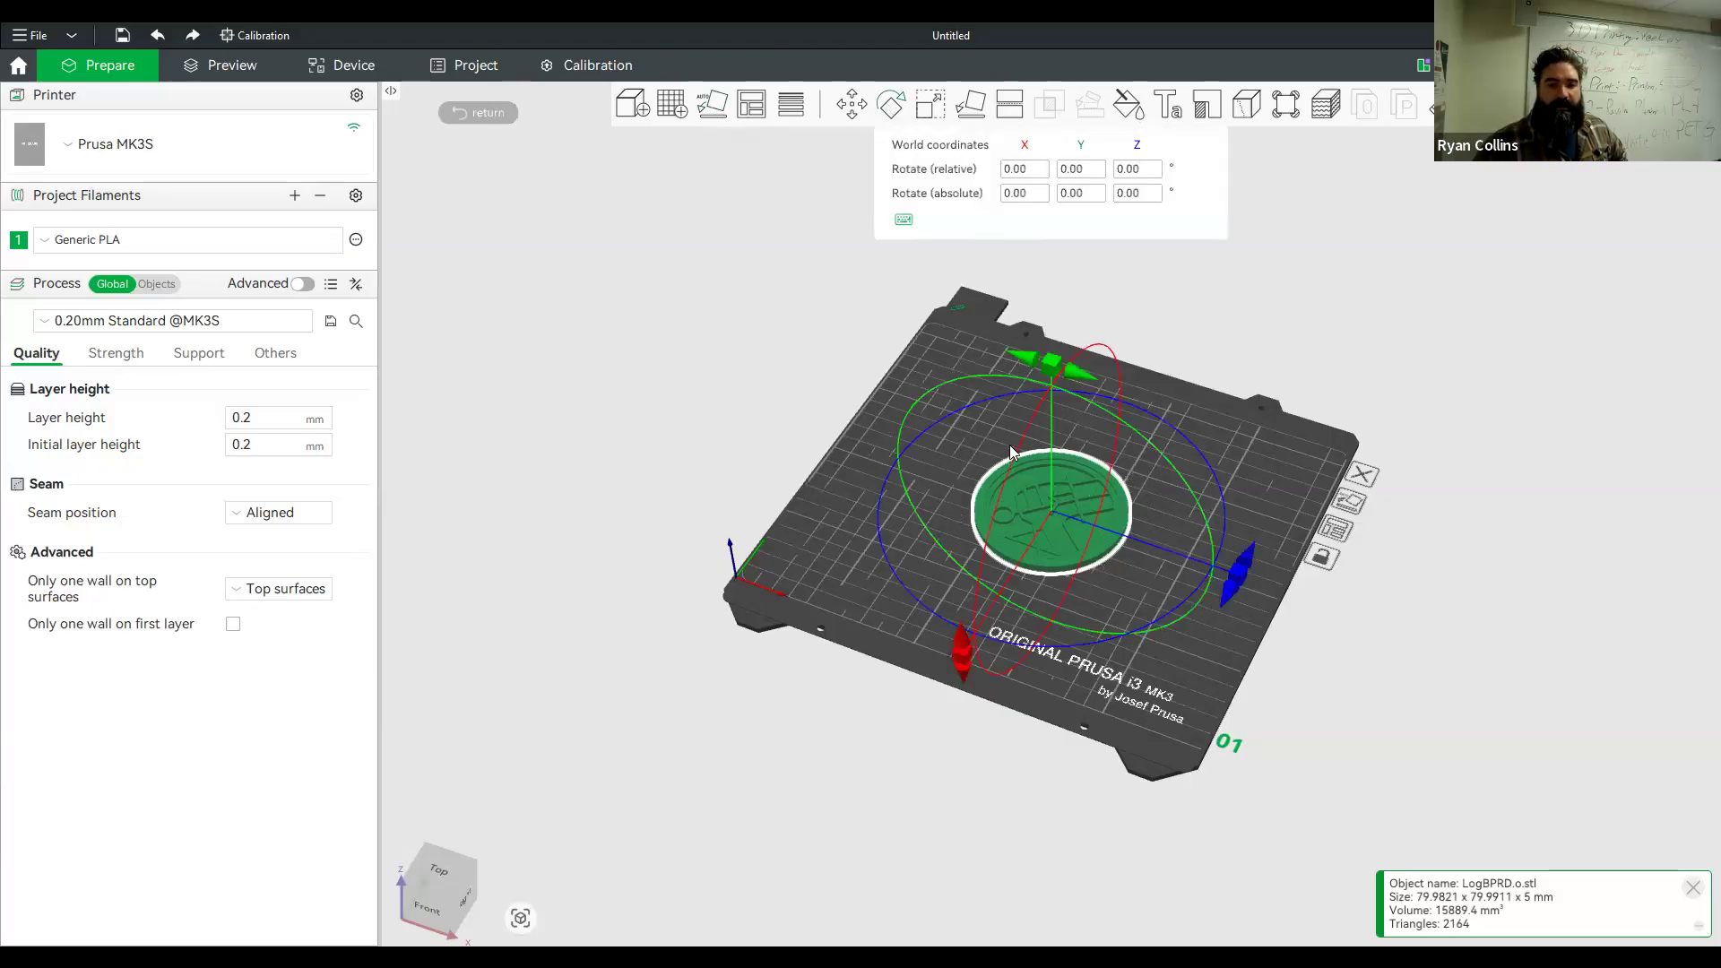
left_click_drag(959, 663, 957, 671)
left_click_drag(1064, 744, 1076, 742)
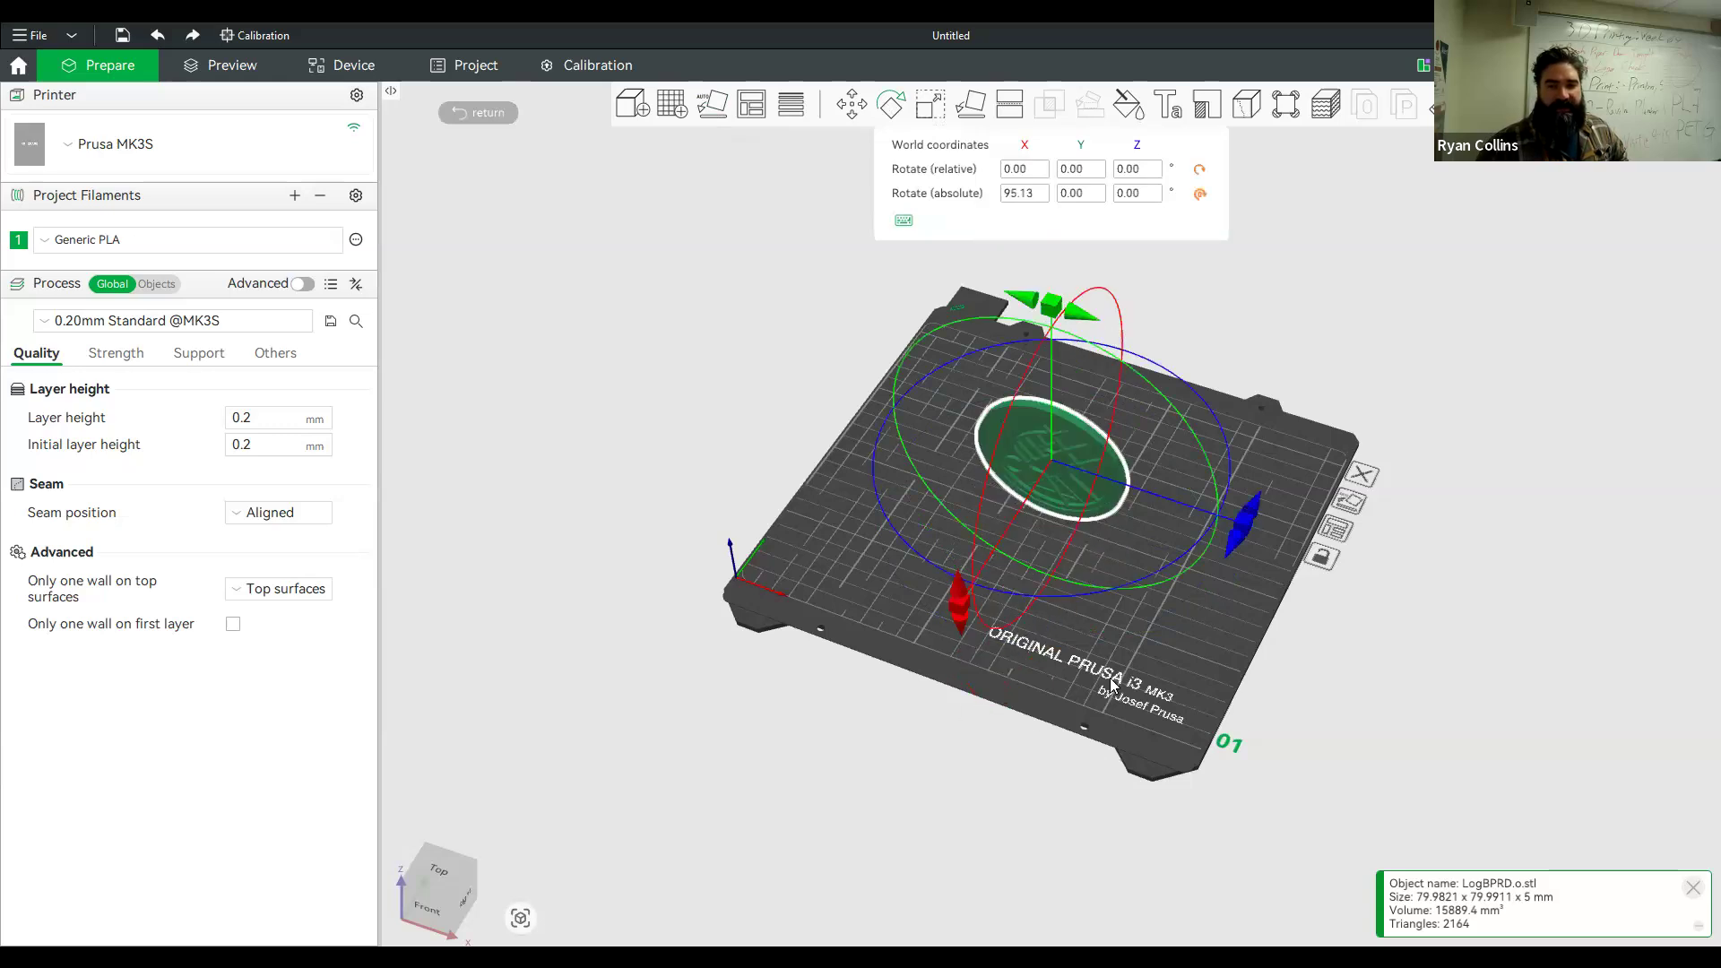
left_click(1243, 637)
left_click_drag(1222, 649, 1122, 613)
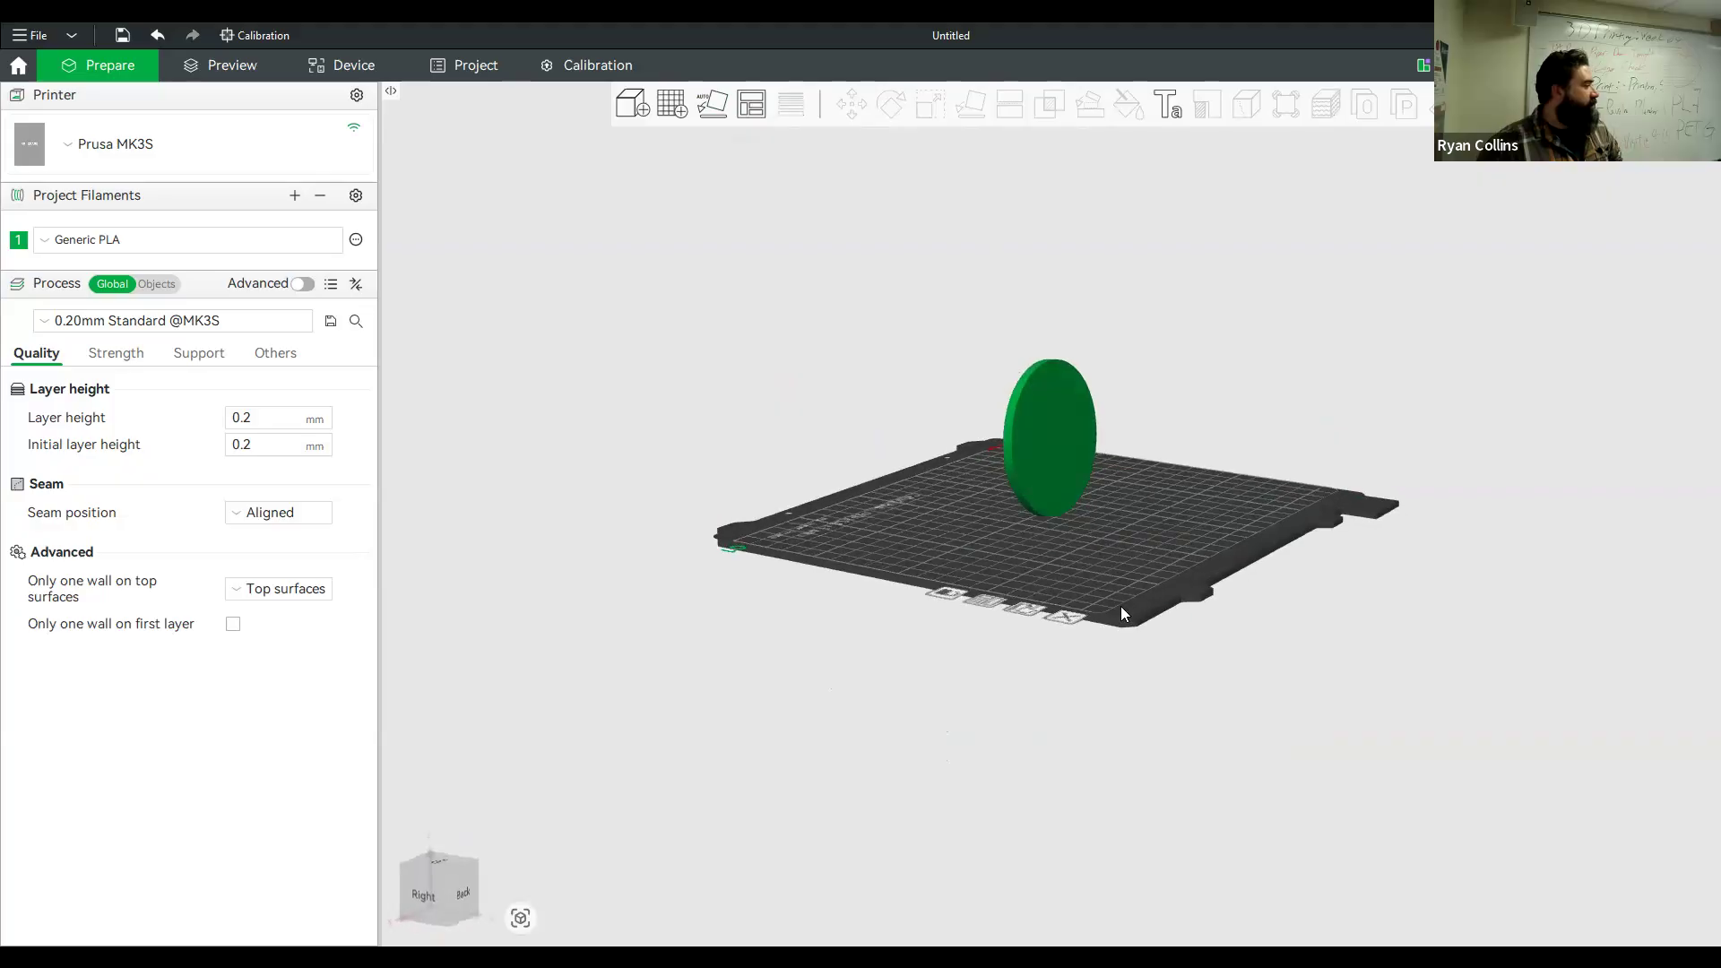
Lay the standing logo disc flat on the plate with Auto Orient and check its upper face
left_click(1022, 395)
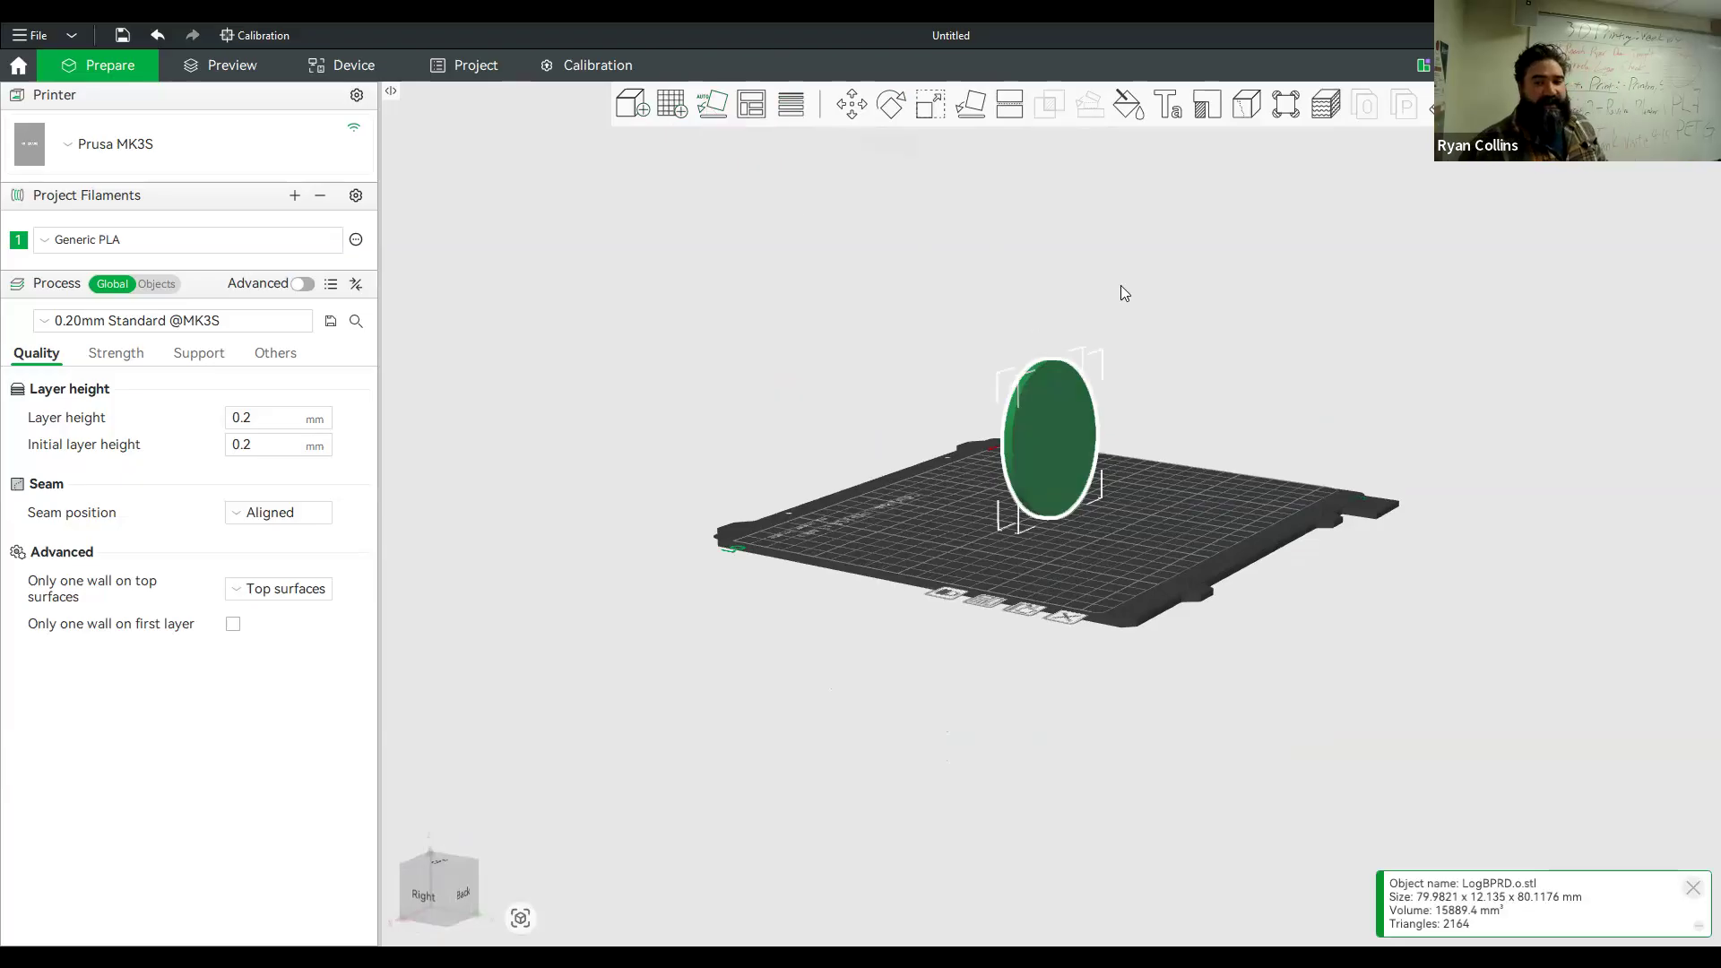
left_click(1146, 392)
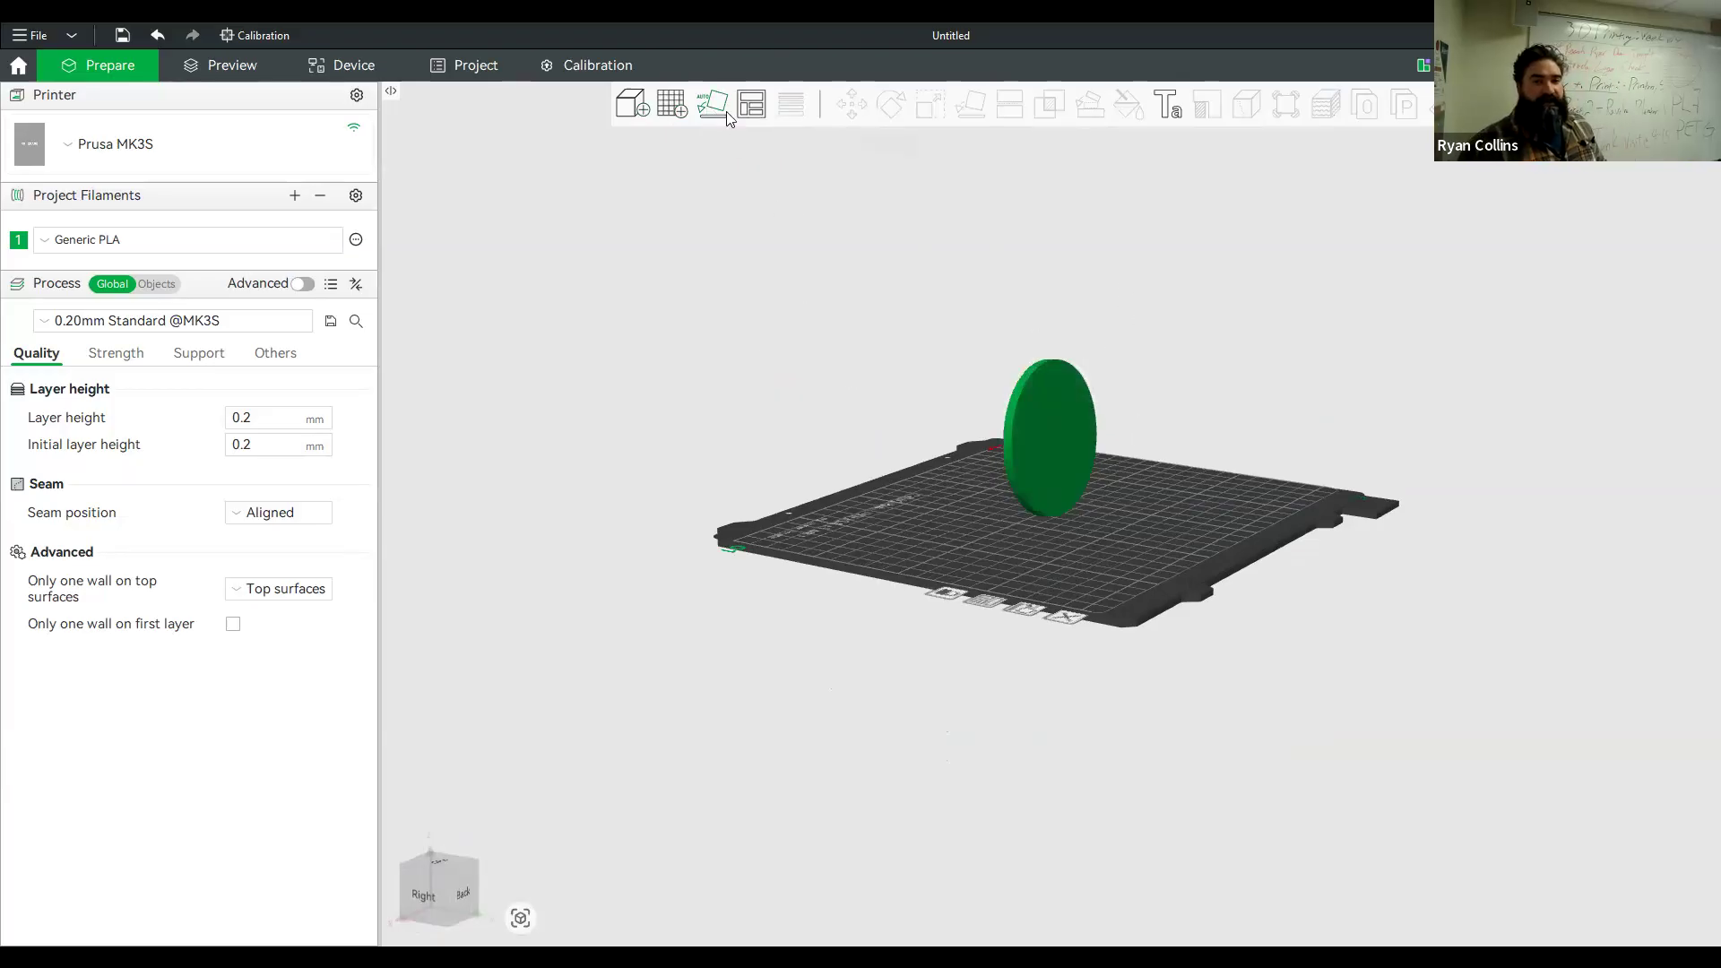
left_click(1028, 413)
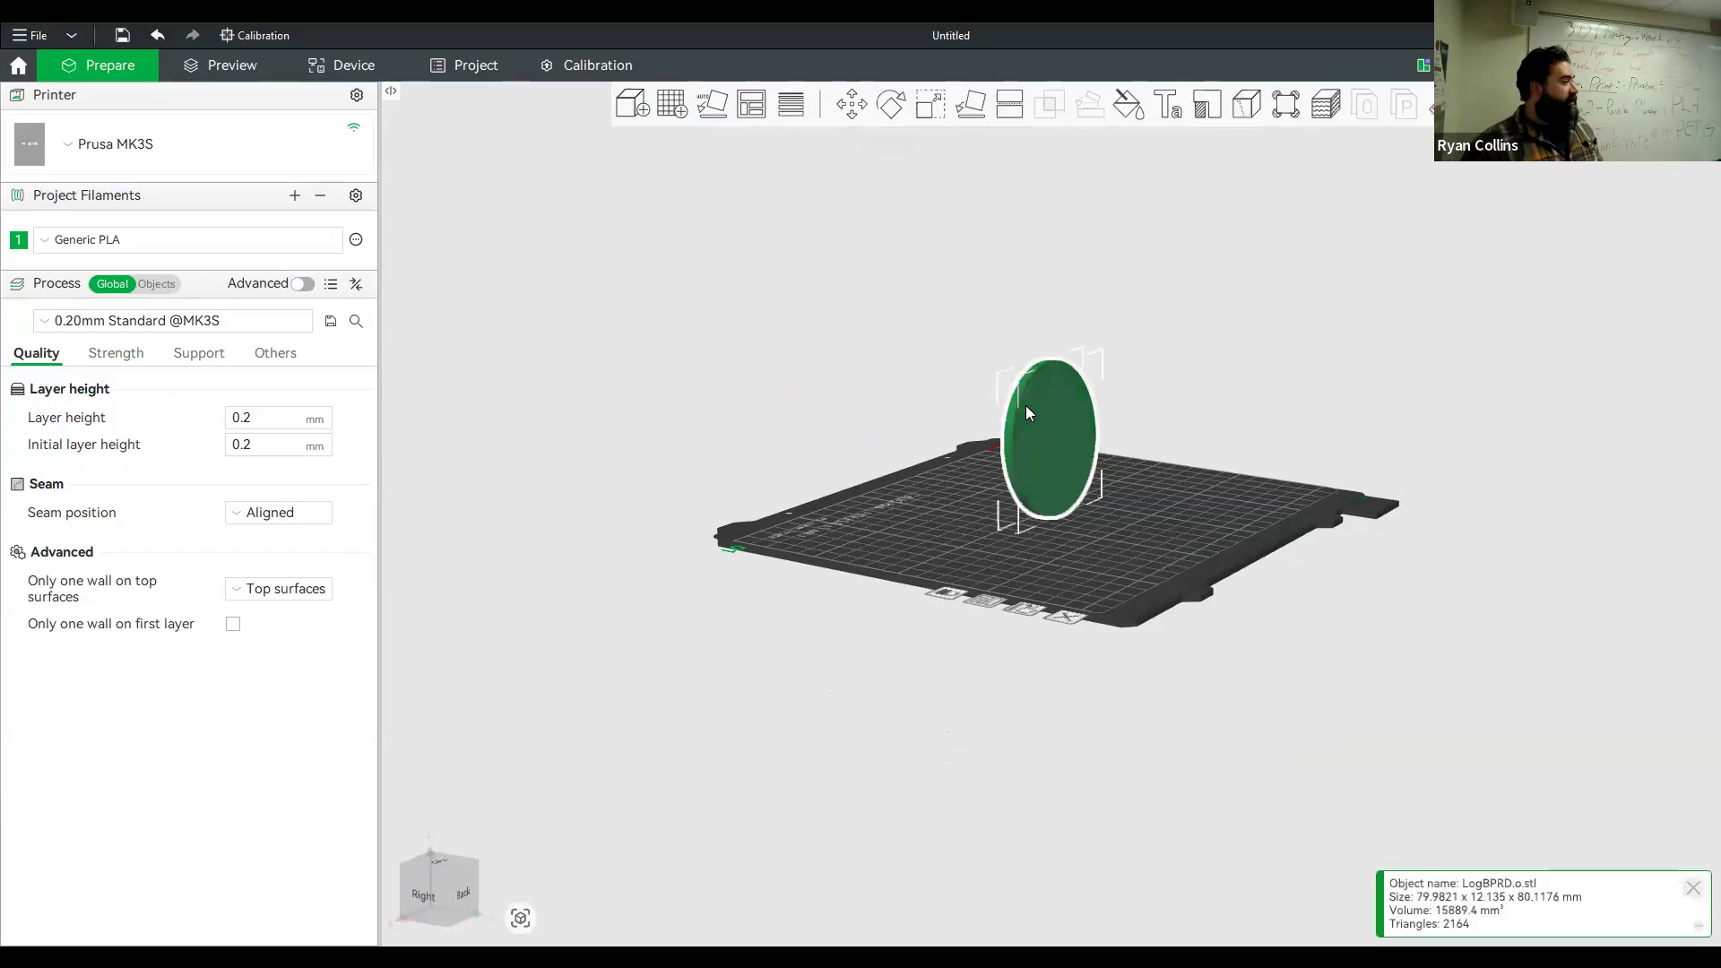
left_click(720, 114)
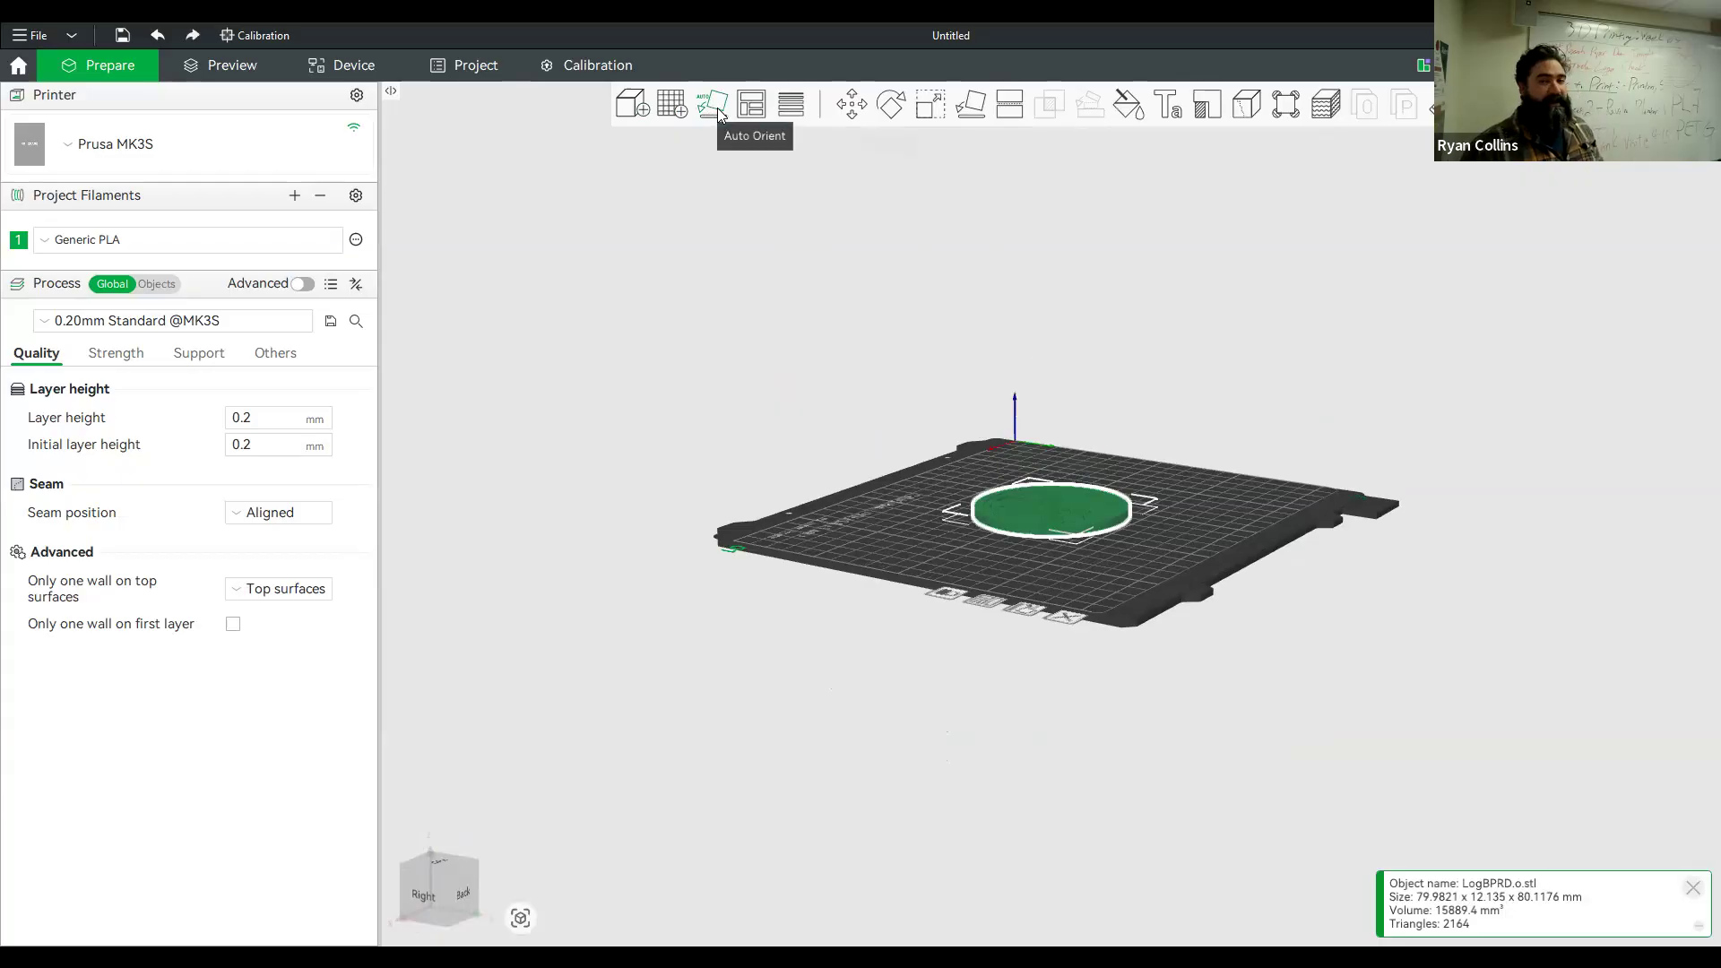
left_click_drag(1138, 403, 1165, 448)
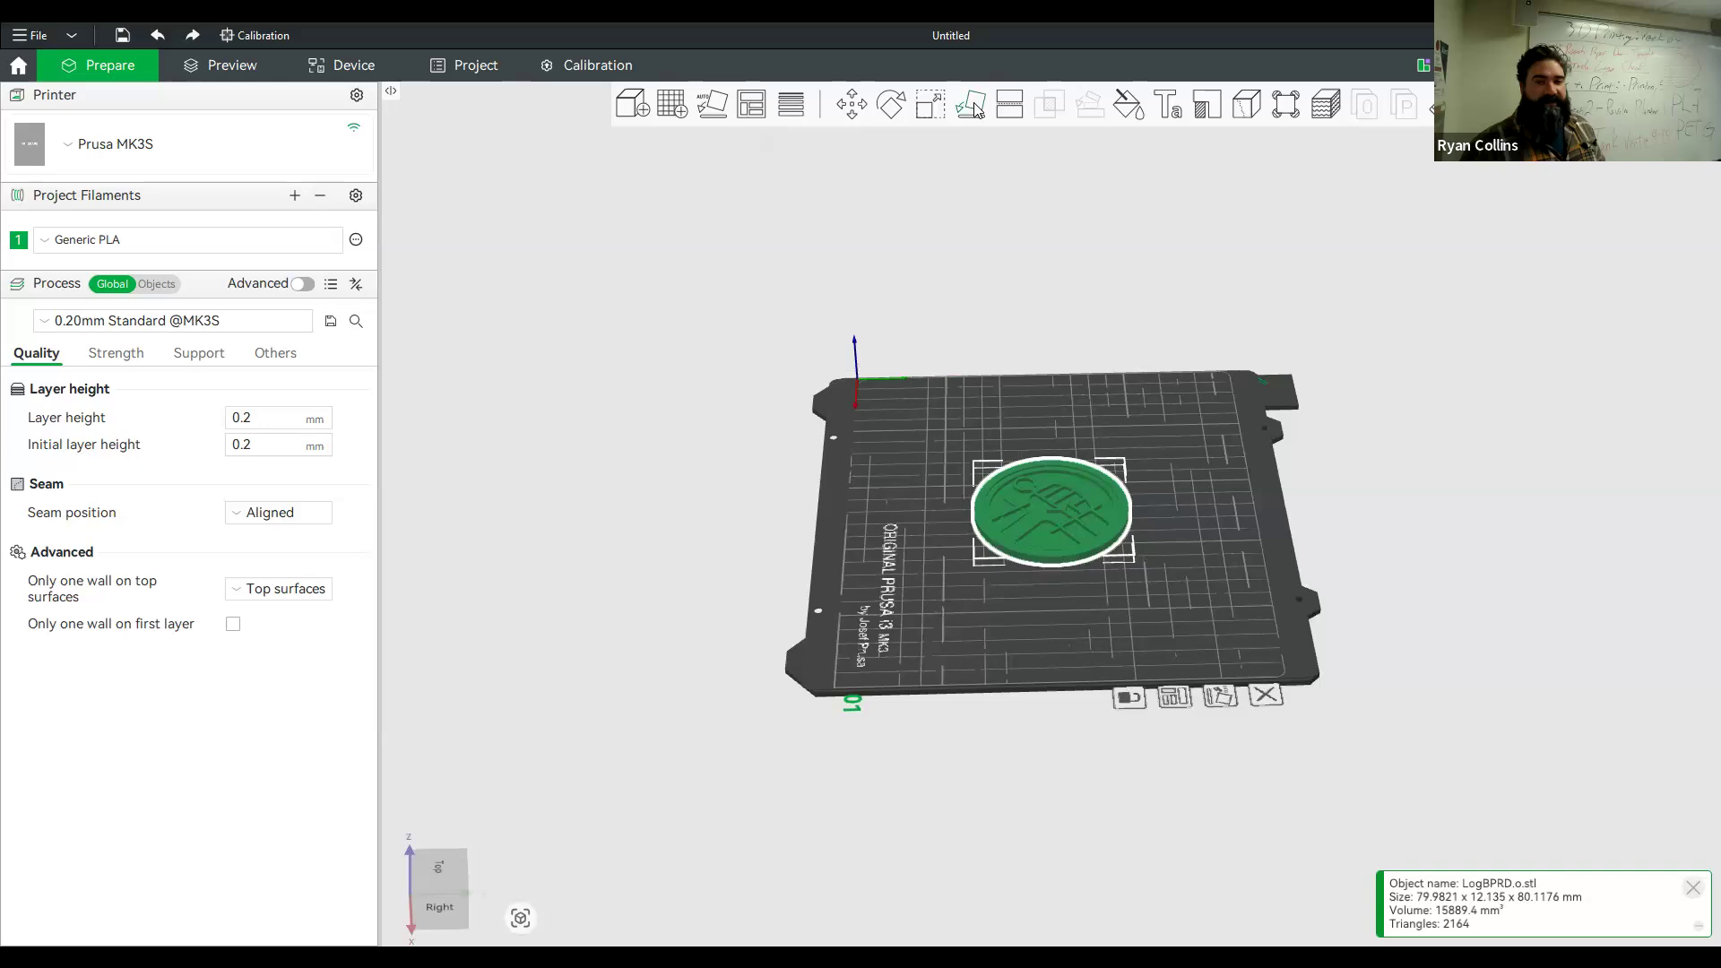
Rotate the flat logo disc freehand around the X axis until it stands tilted on its edge
left_click(1122, 355)
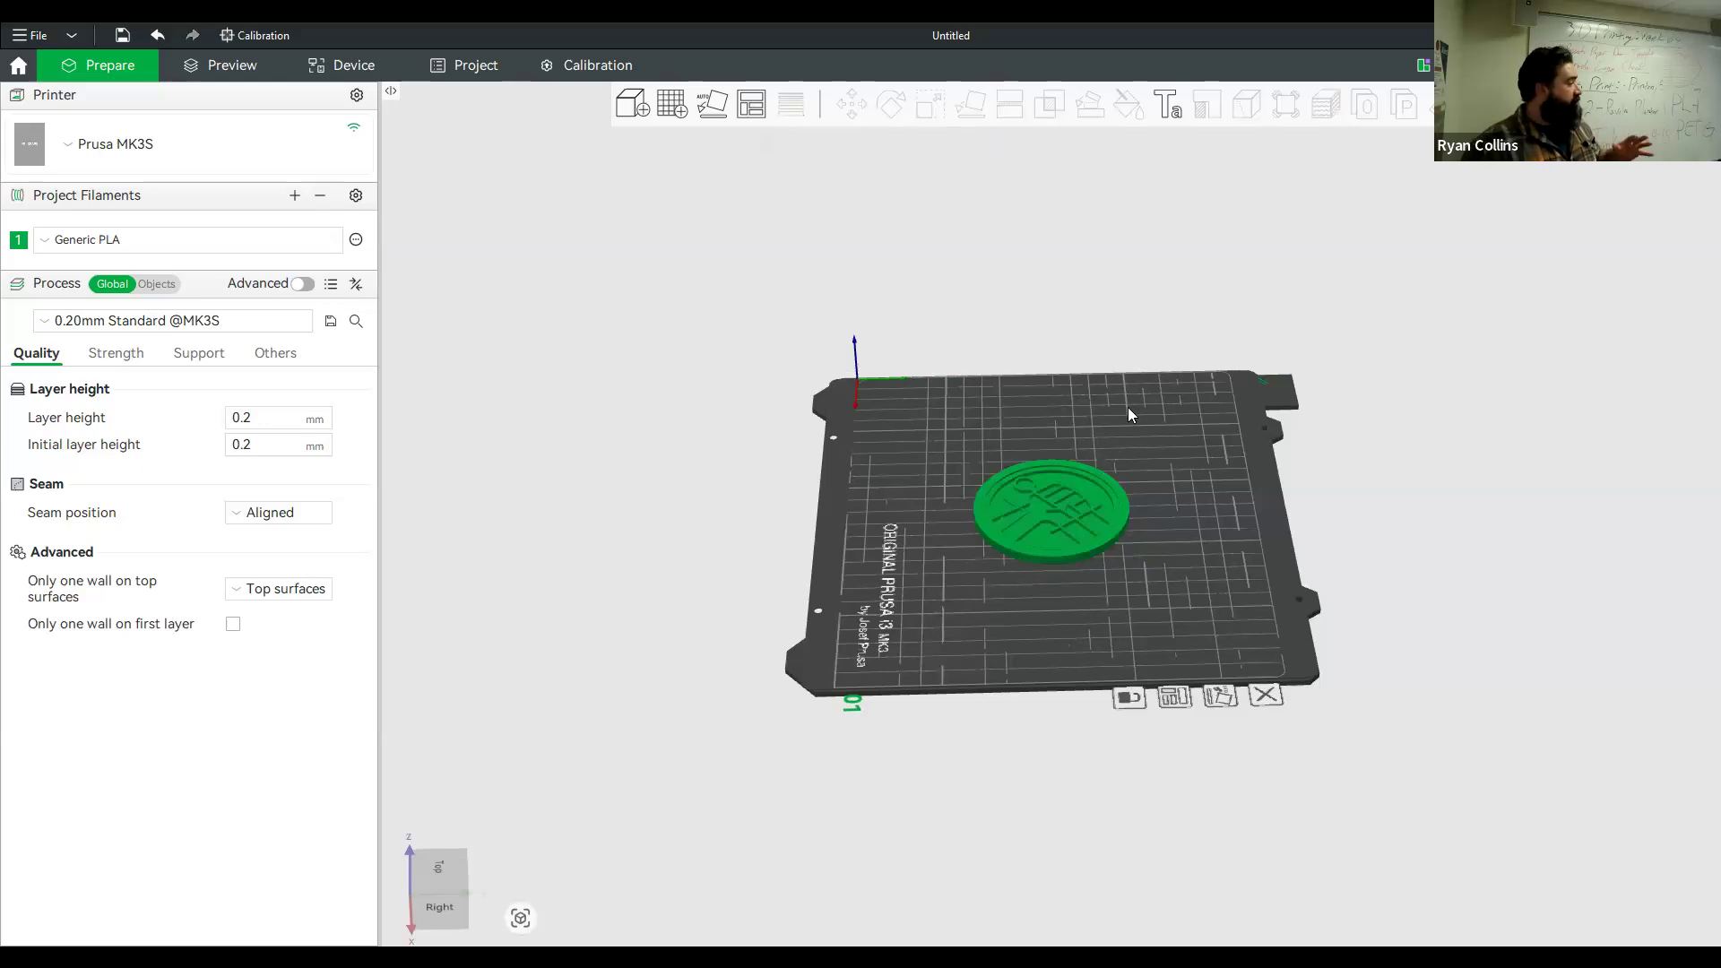
left_click(1040, 494)
left_click(890, 104)
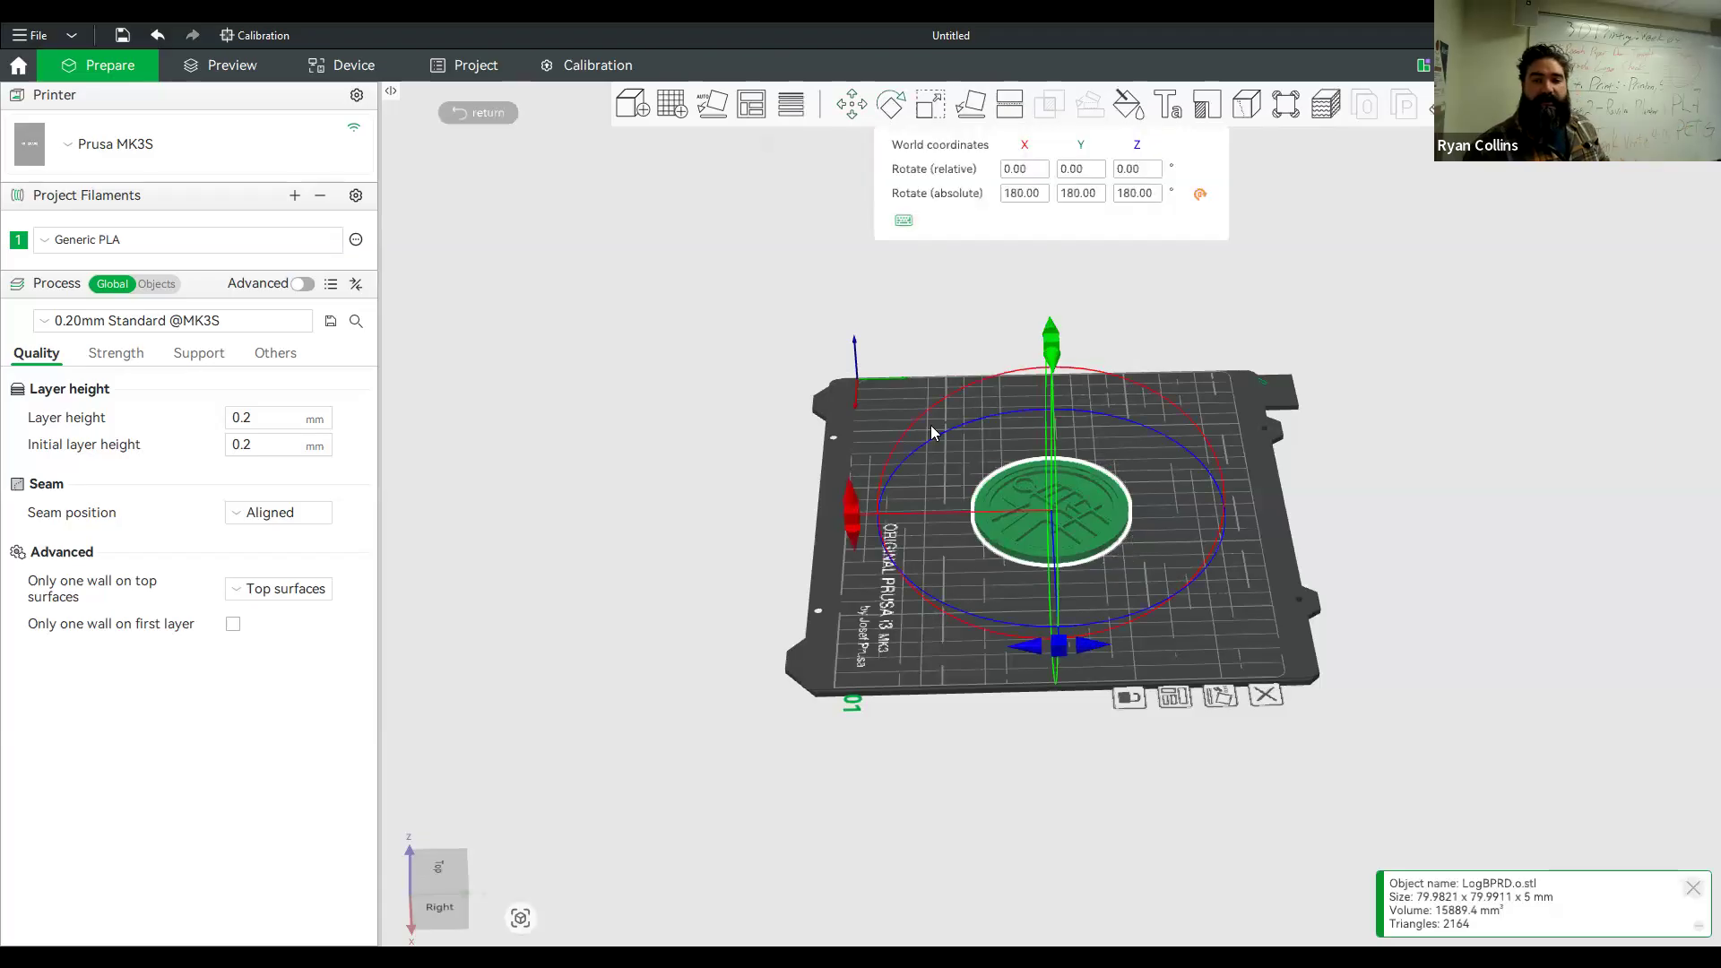
left_click_drag(837, 514, 1048, 439)
left_click(1263, 567)
Lay the tilted logo disc flat on its plain back face with the place-on-face tool and check the logo side
left_click(1051, 437)
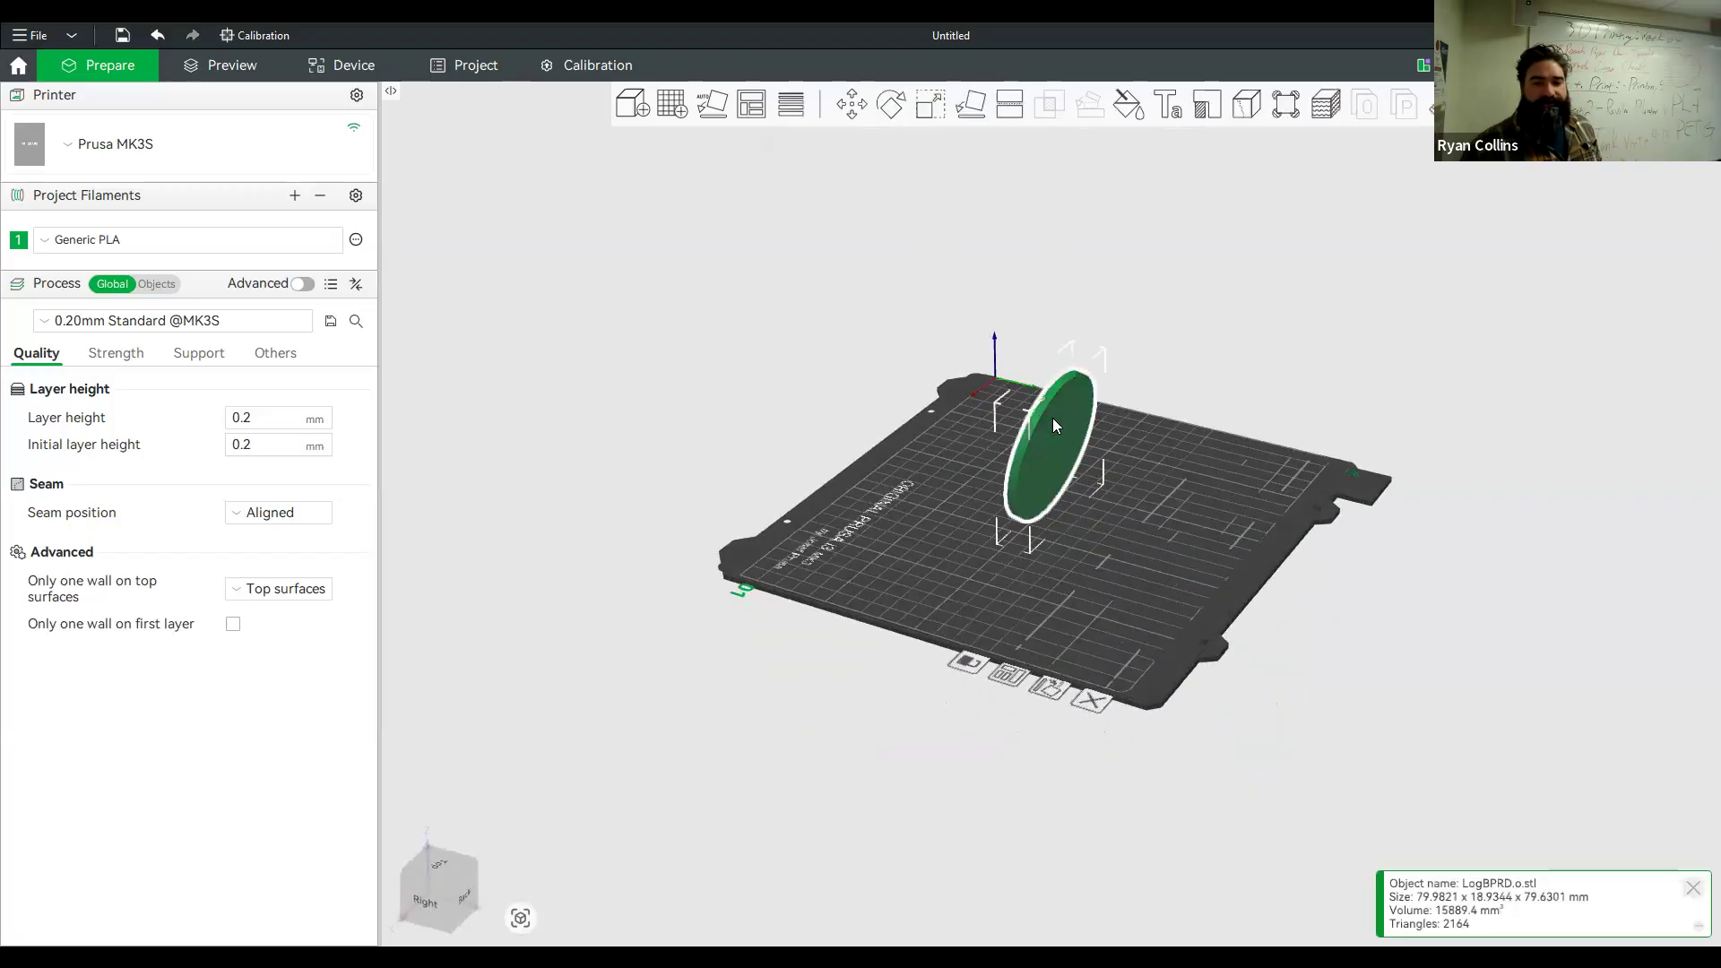
left_click(972, 108)
scroll(1101, 548, "up", 2)
left_click_drag(1104, 557, 1031, 615)
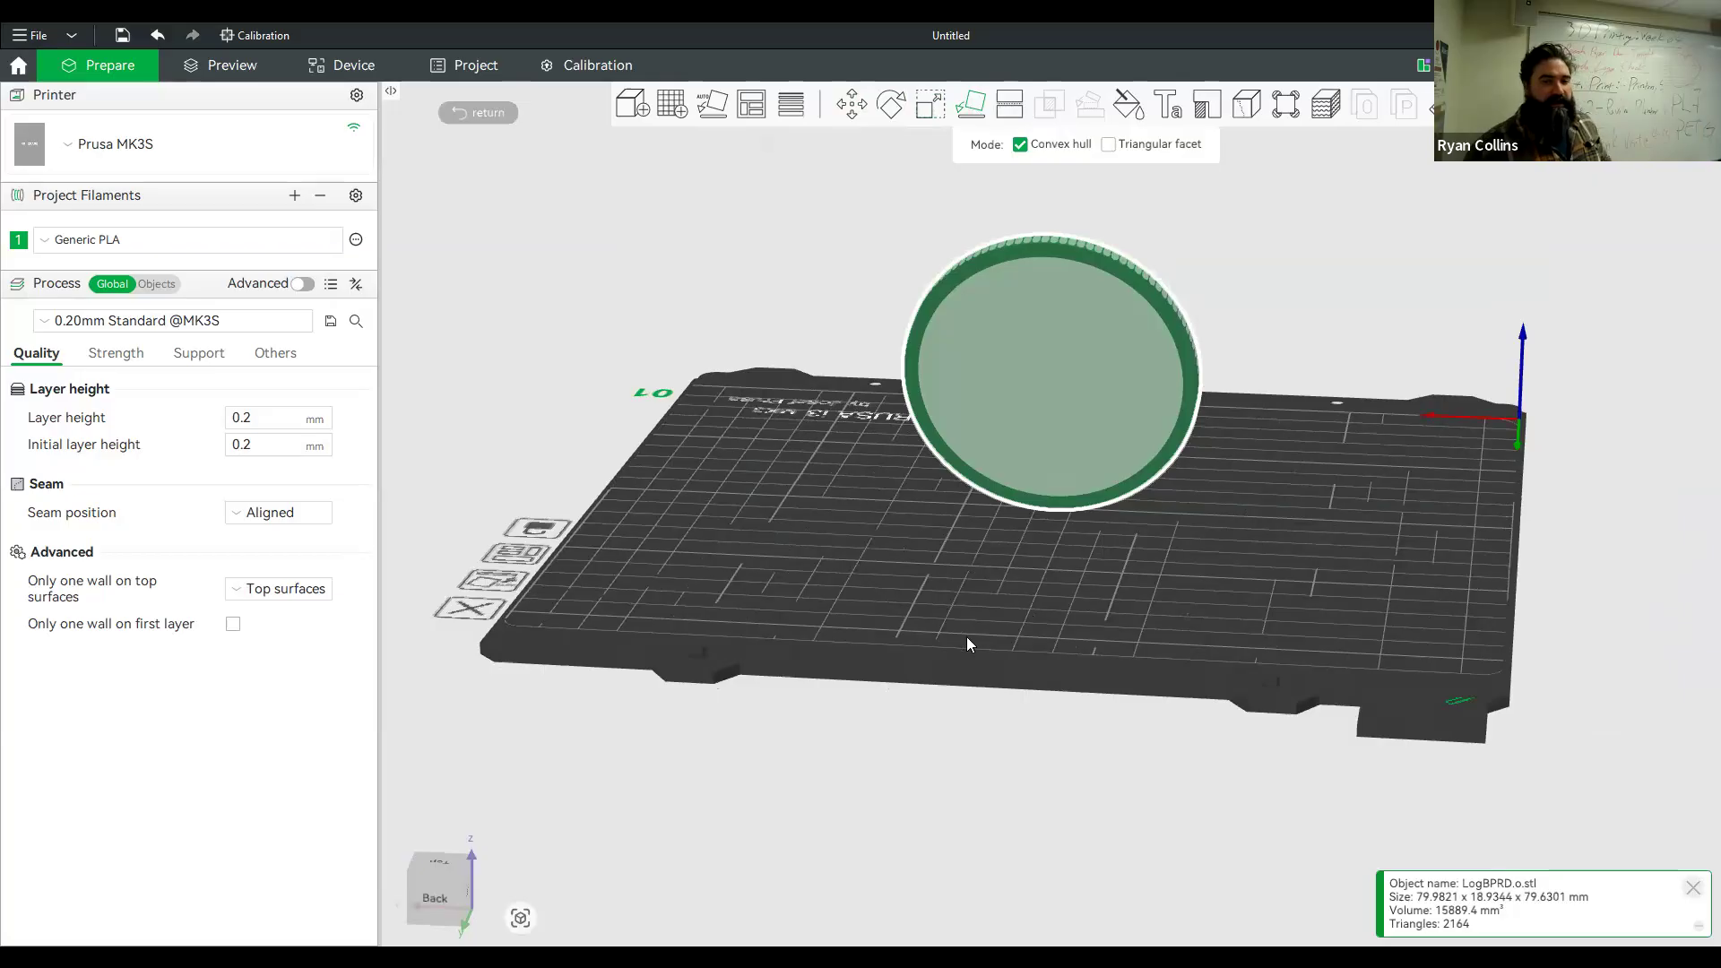
left_click_drag(816, 557, 1060, 417)
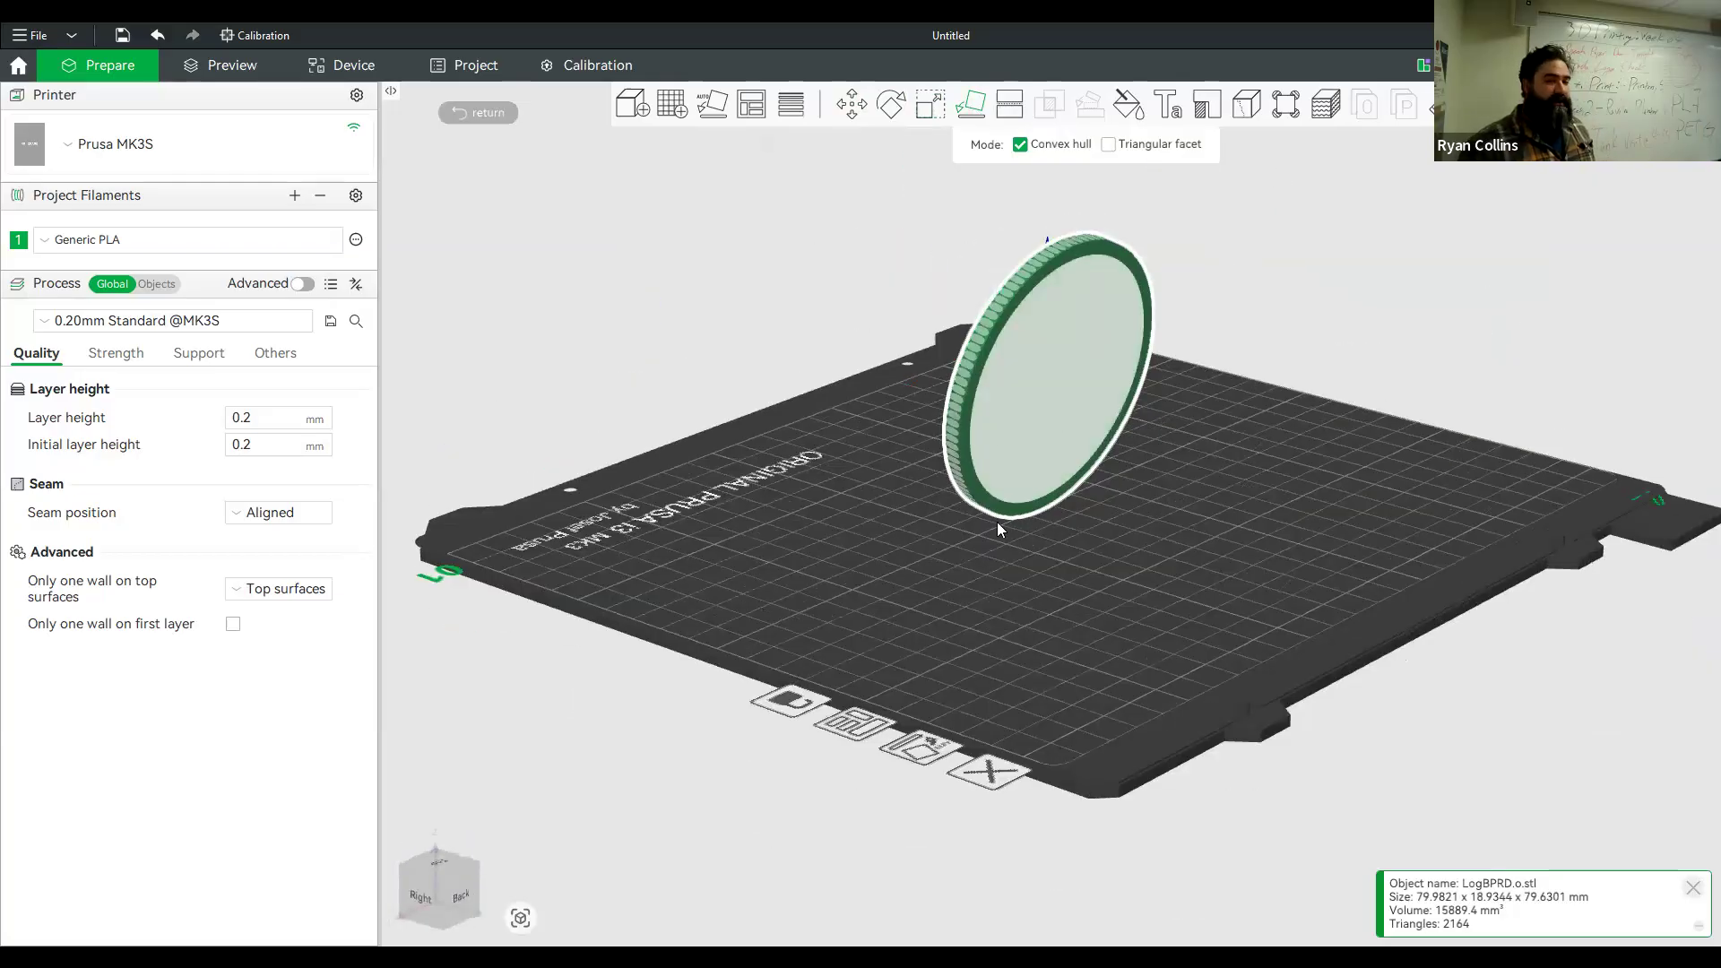
left_click(1061, 398)
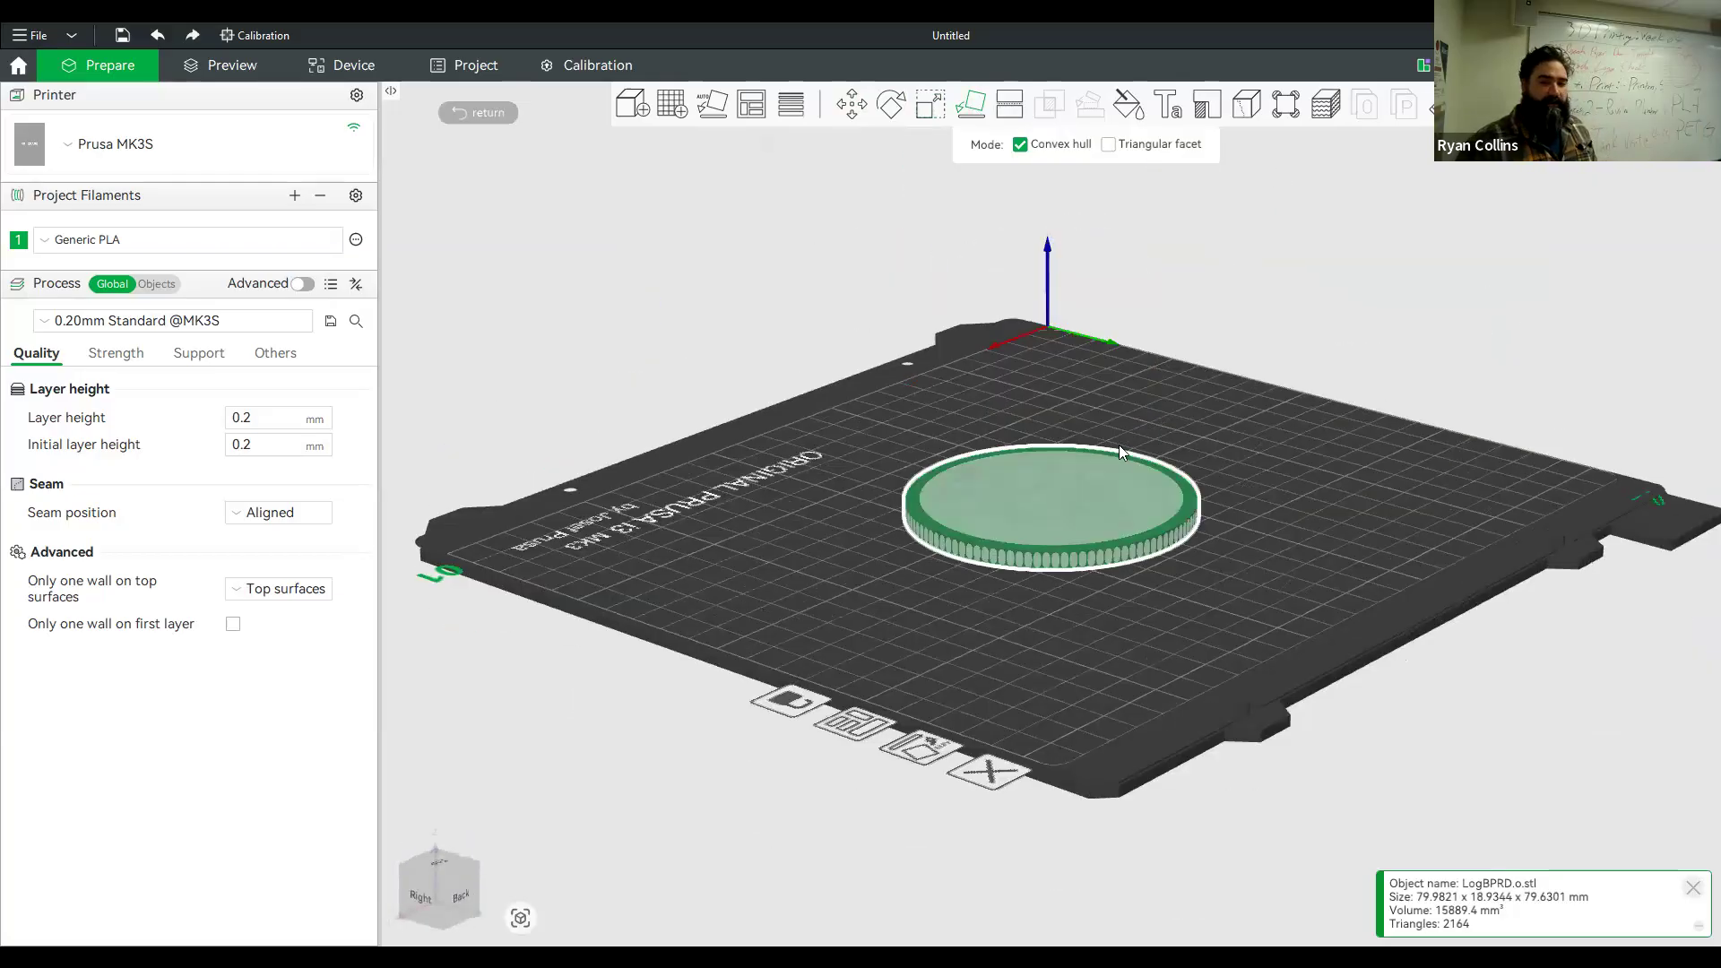
left_click(1325, 486)
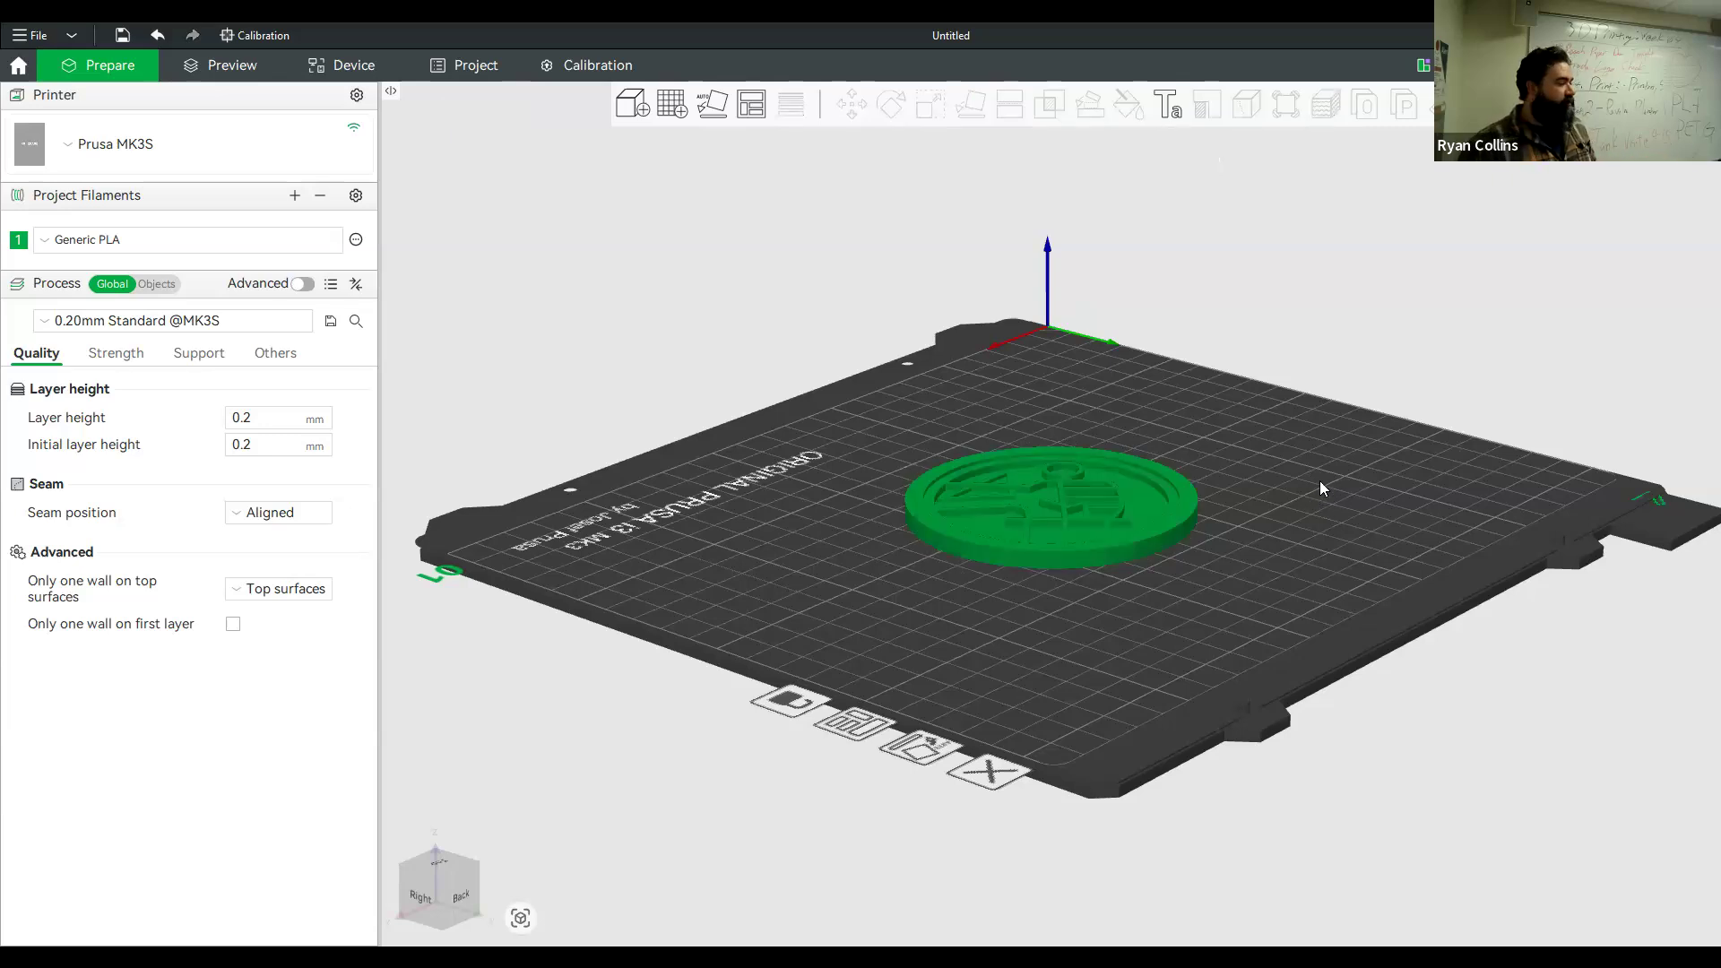
left_click_drag(715, 507, 824, 536)
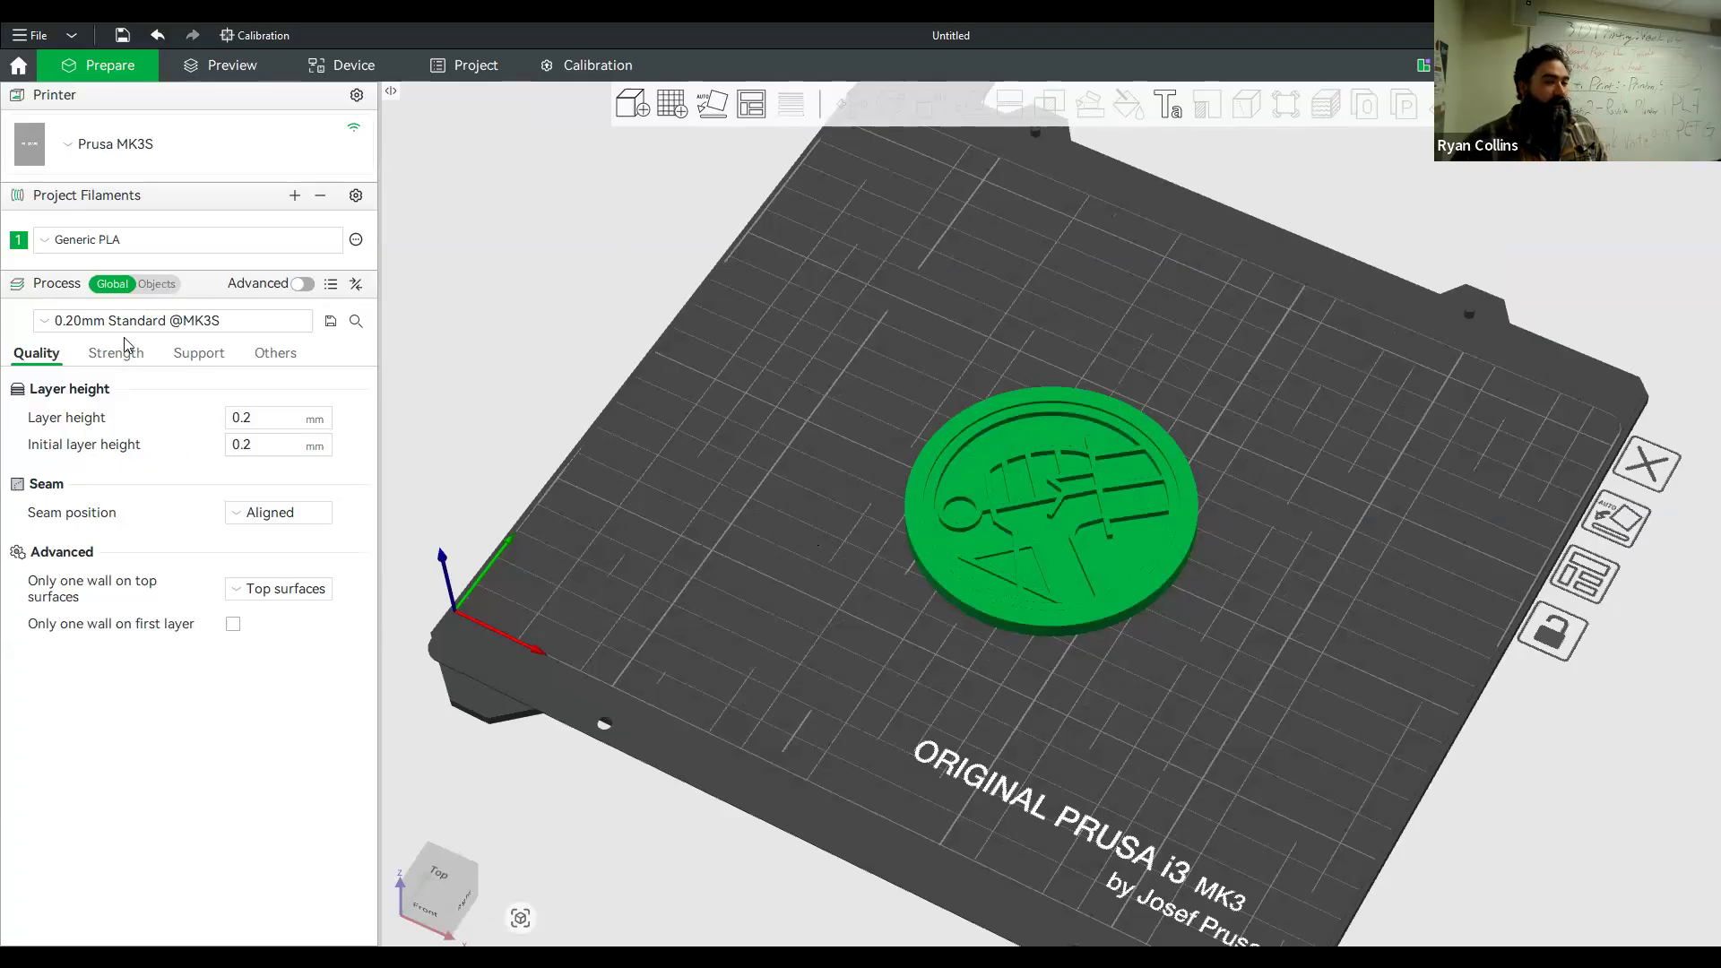
Review the generic filament presets offered for the Prusa MK3S and leave the filament unchanged
left_click(83, 243)
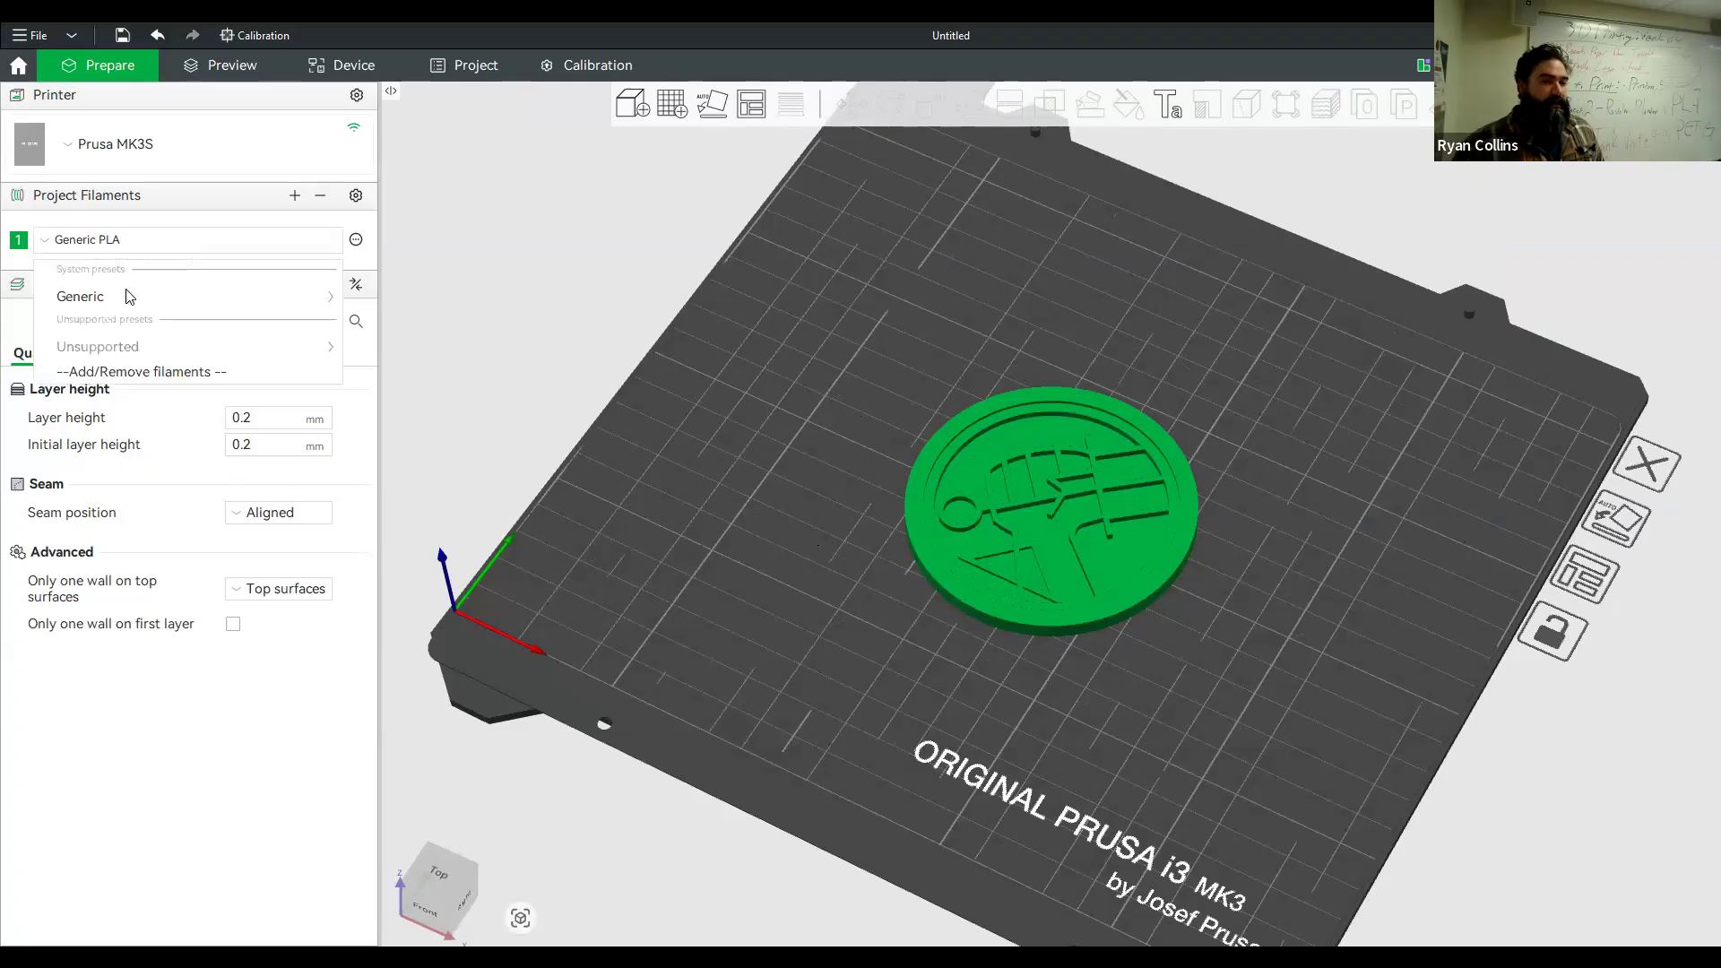
mouse_move(129, 296)
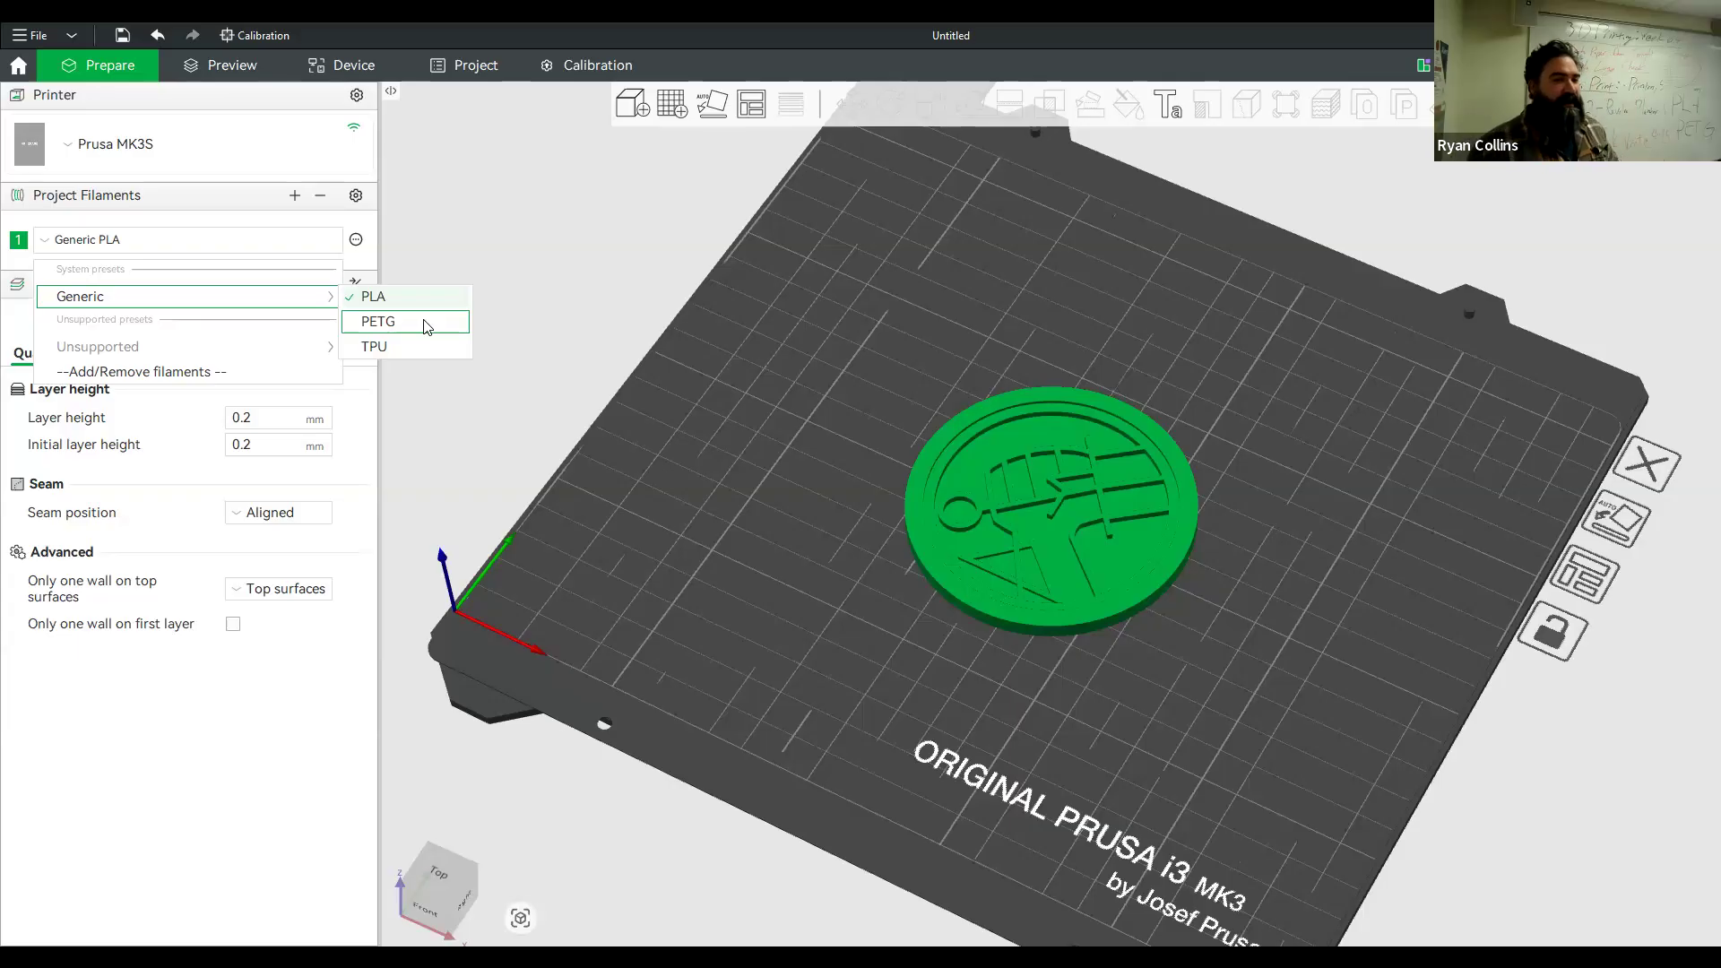
left_click(505, 498)
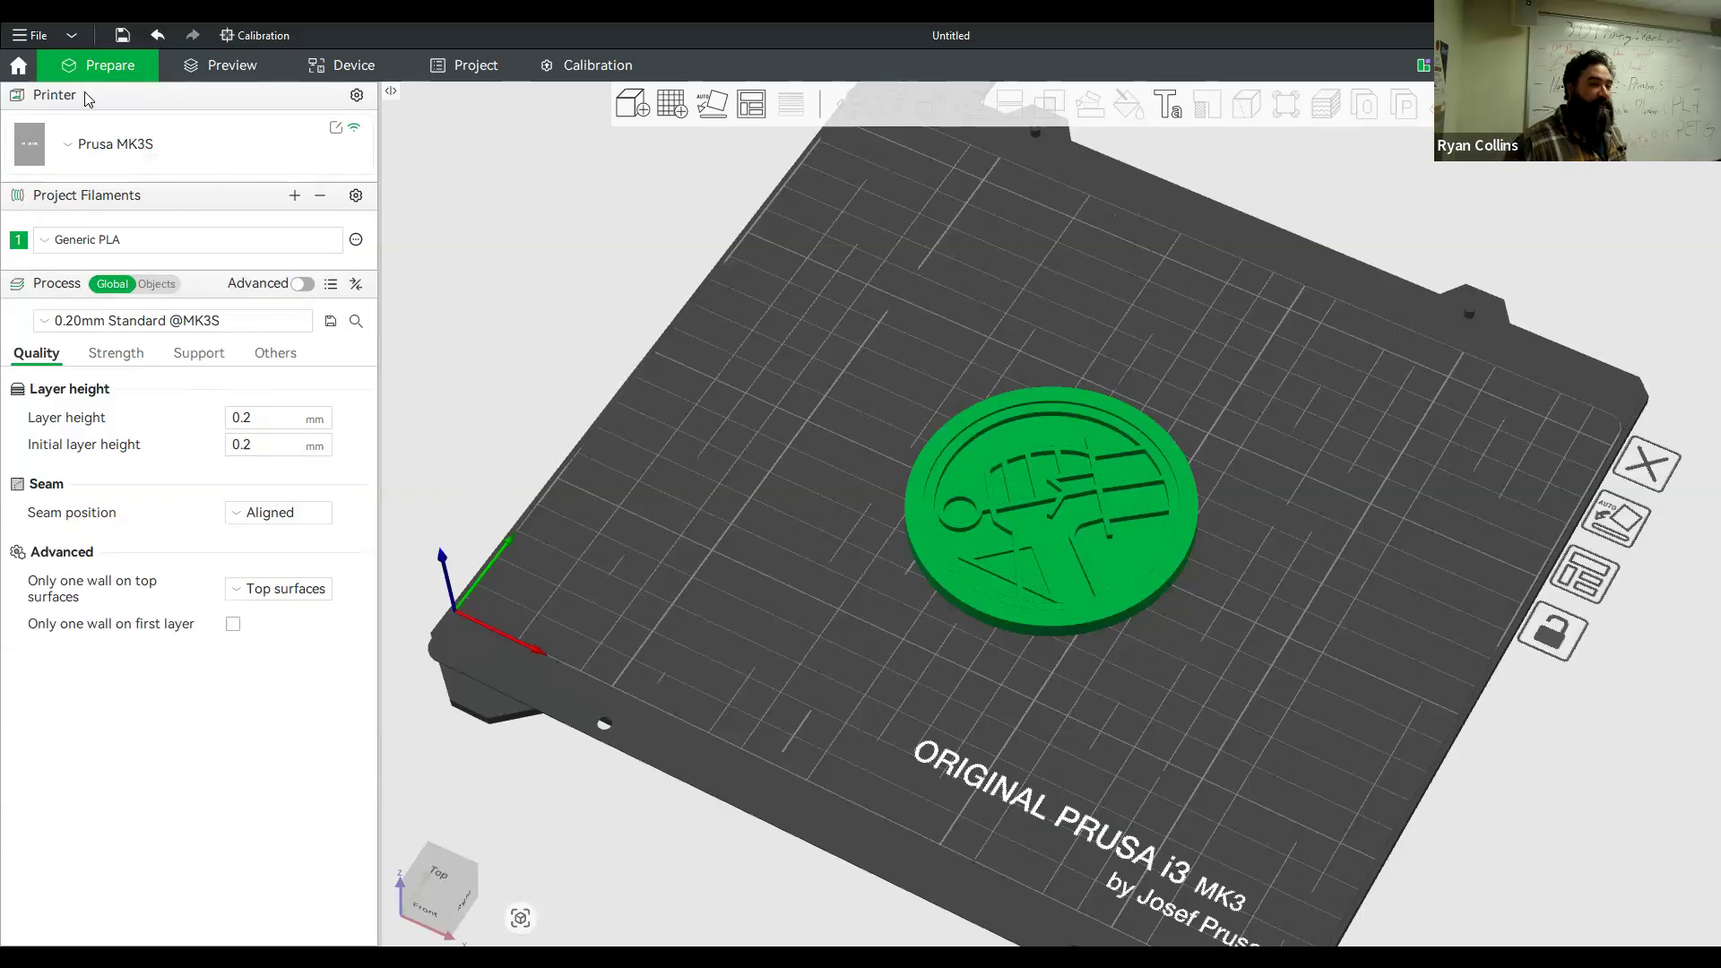
Switch the printer to the Bambu Lab X1 Carbon and slice the logo disc for preview
left_click(140, 139)
left_click(130, 197)
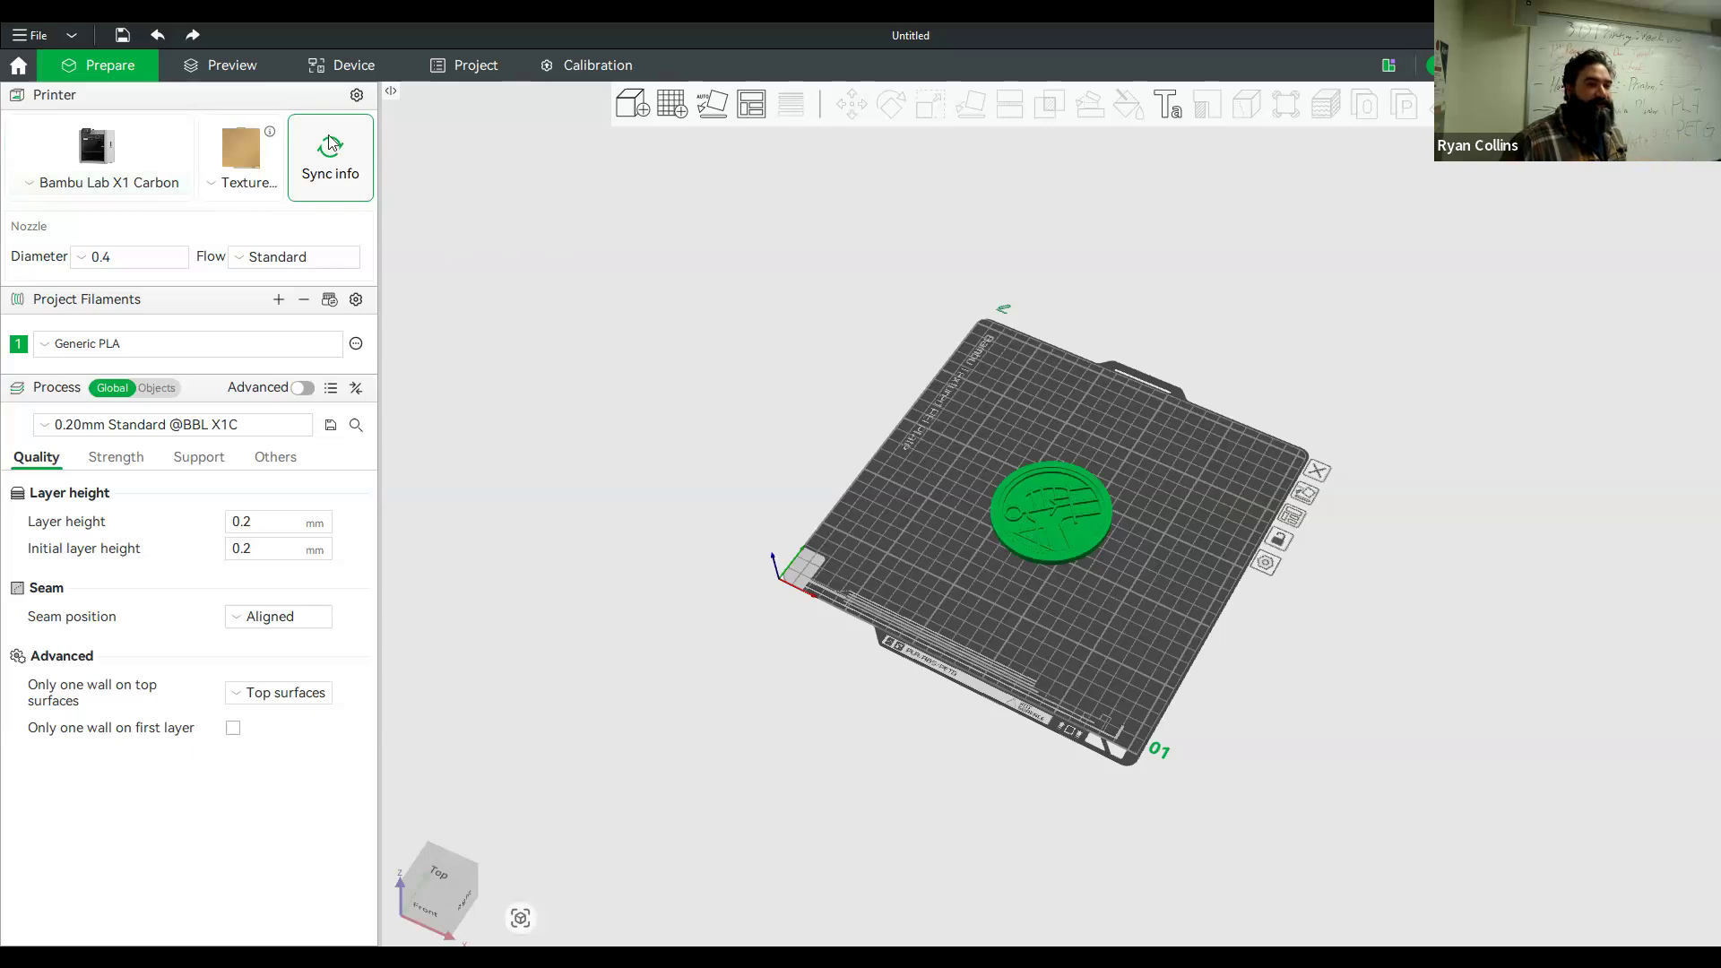
left_click(230, 66)
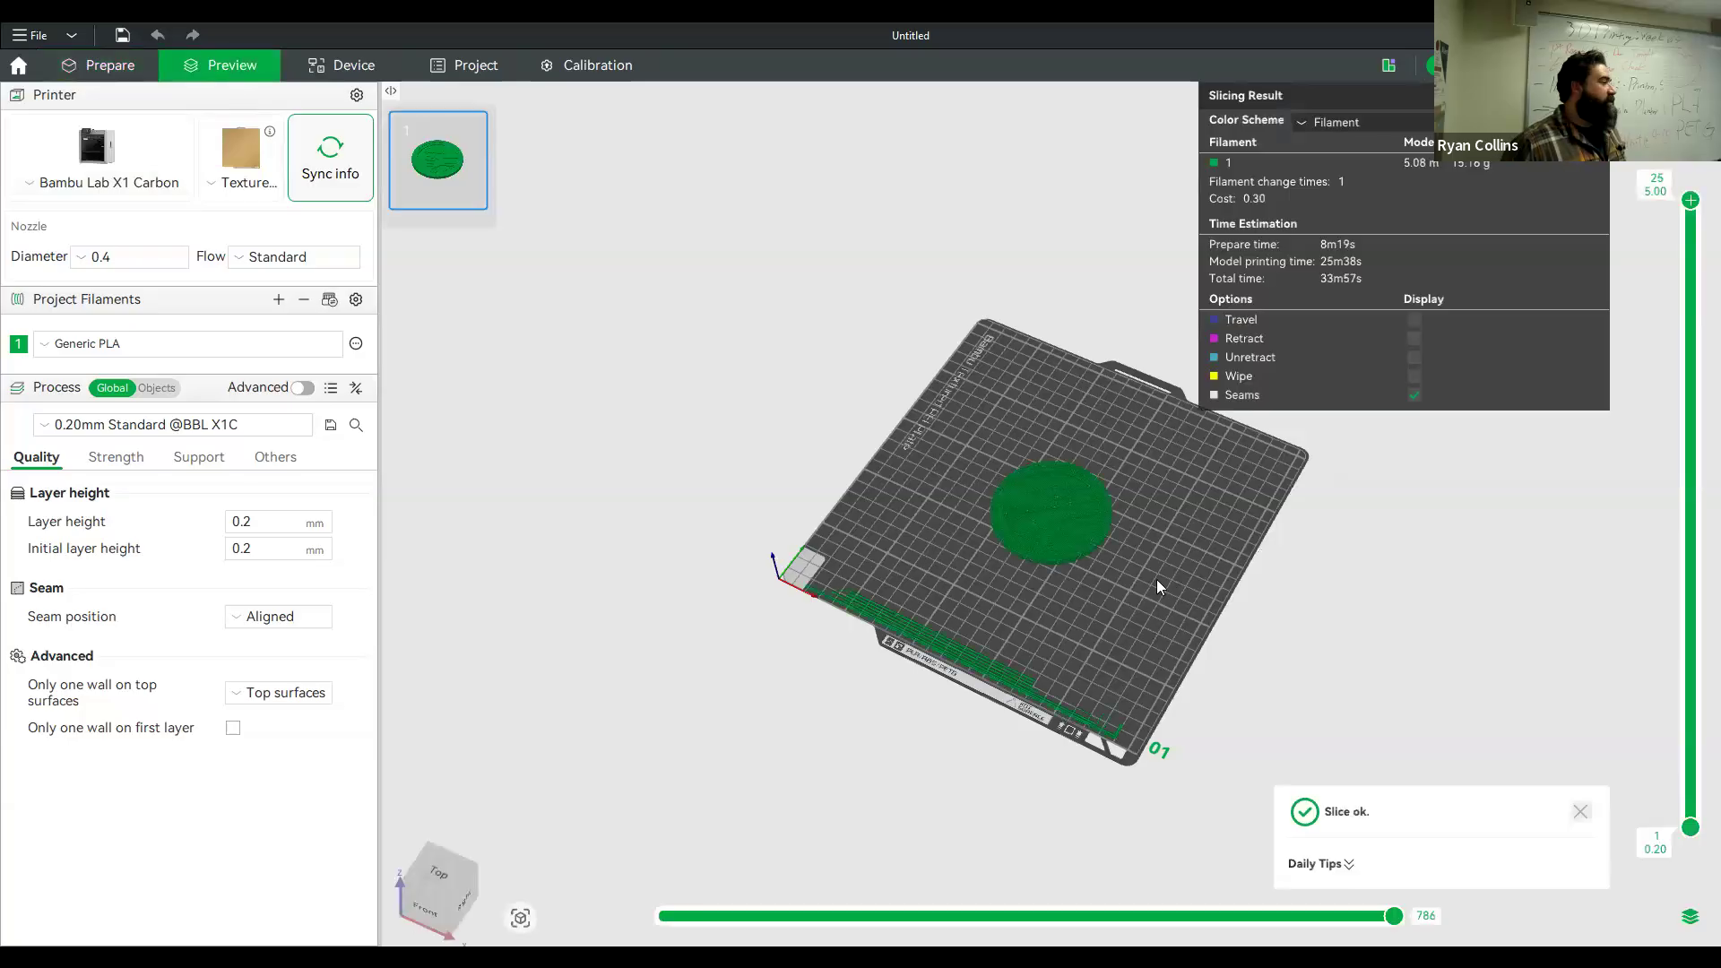
Examine the sliced disc's top surface, engraved logo grooves and side-wall layers, together with the print time estimate
scroll(1248, 583, "up", 10)
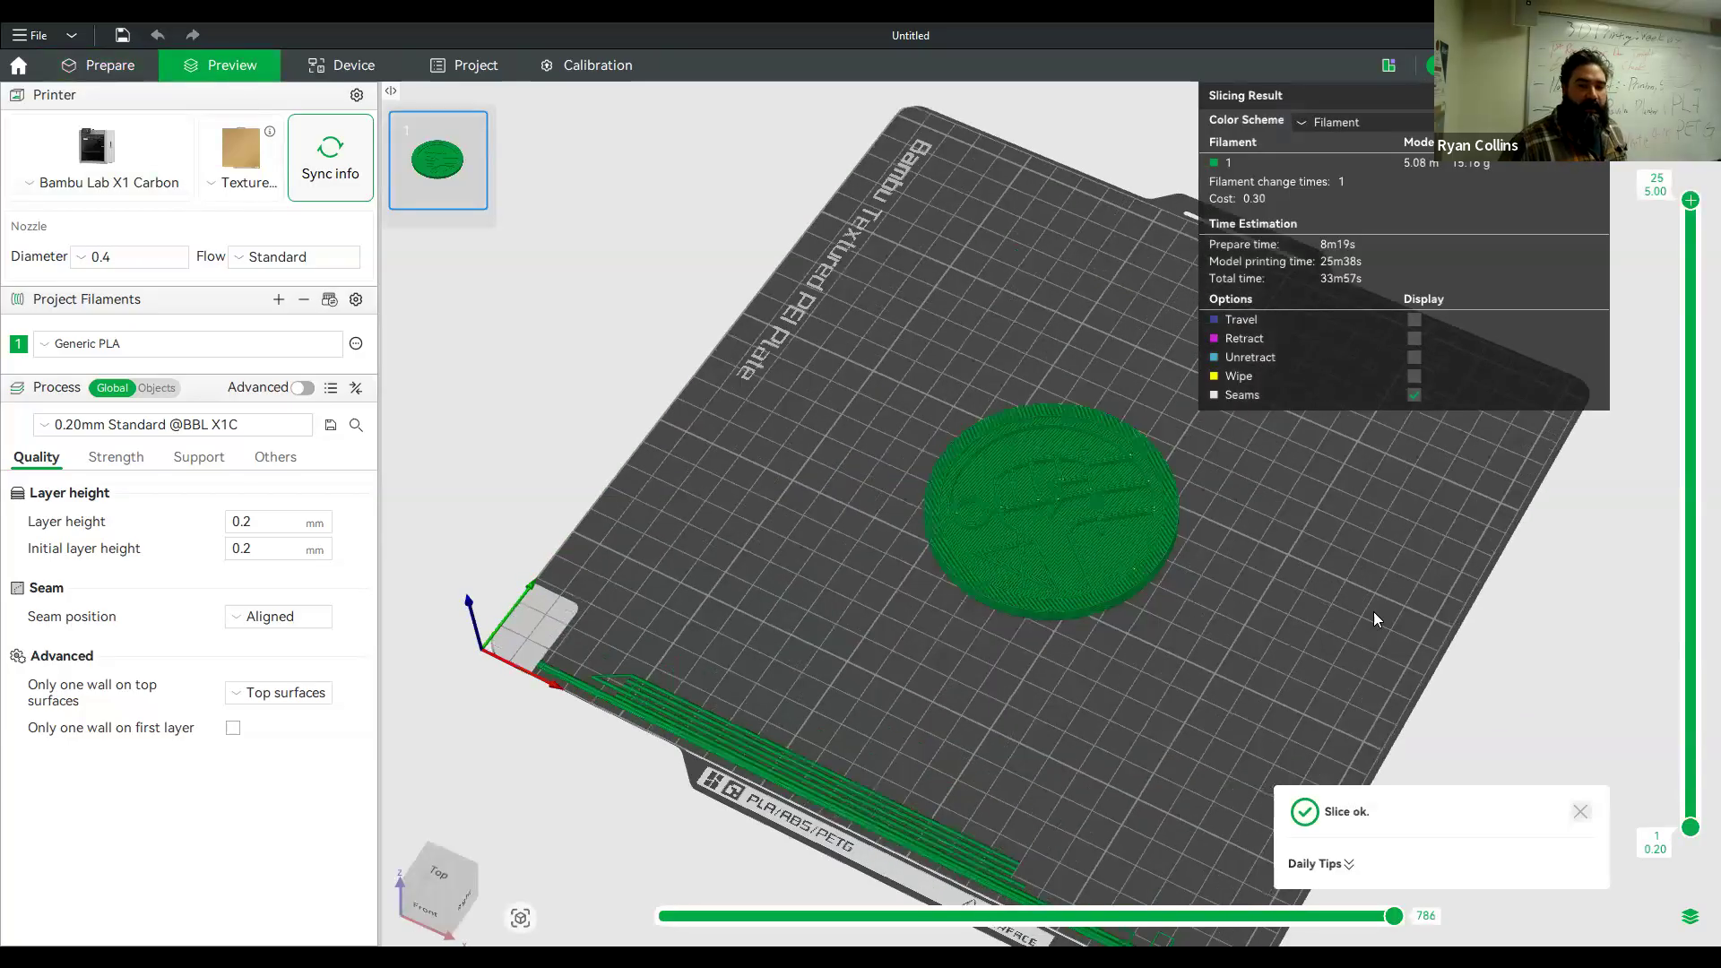
scroll(1252, 647, "up", 2)
left_click_drag(1253, 647, 1208, 651)
scroll(1208, 651, "up", 2)
scroll(1208, 651, "up", 2)
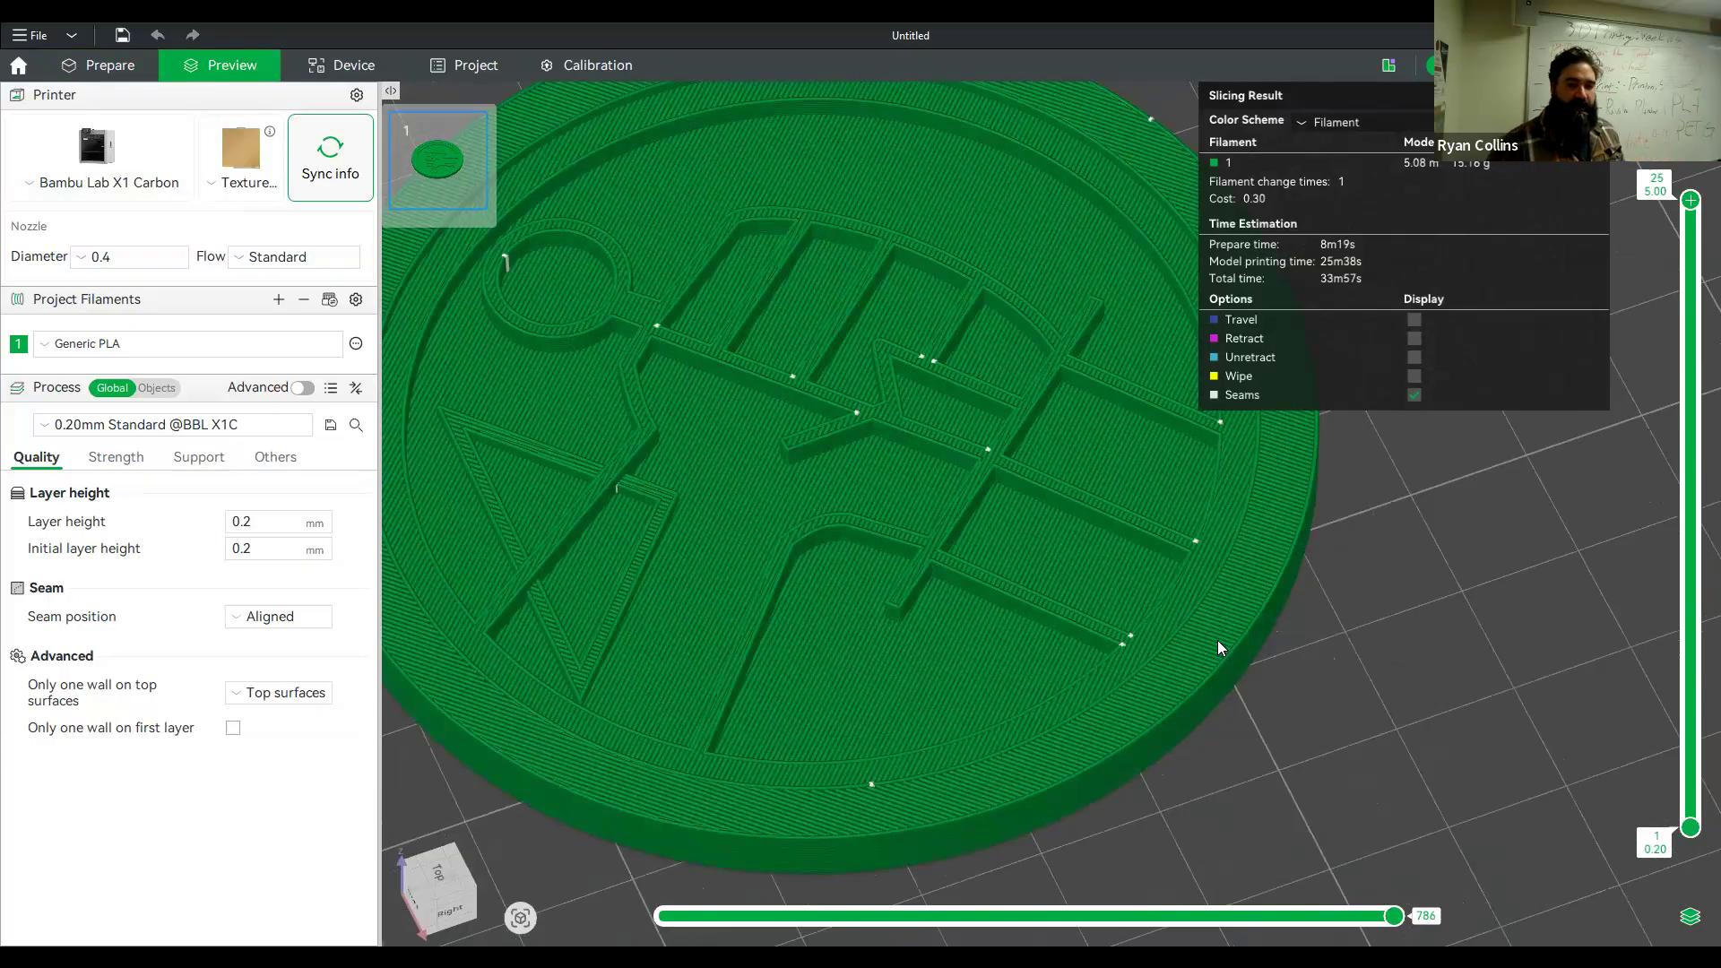
left_click_drag(1462, 588, 1450, 541)
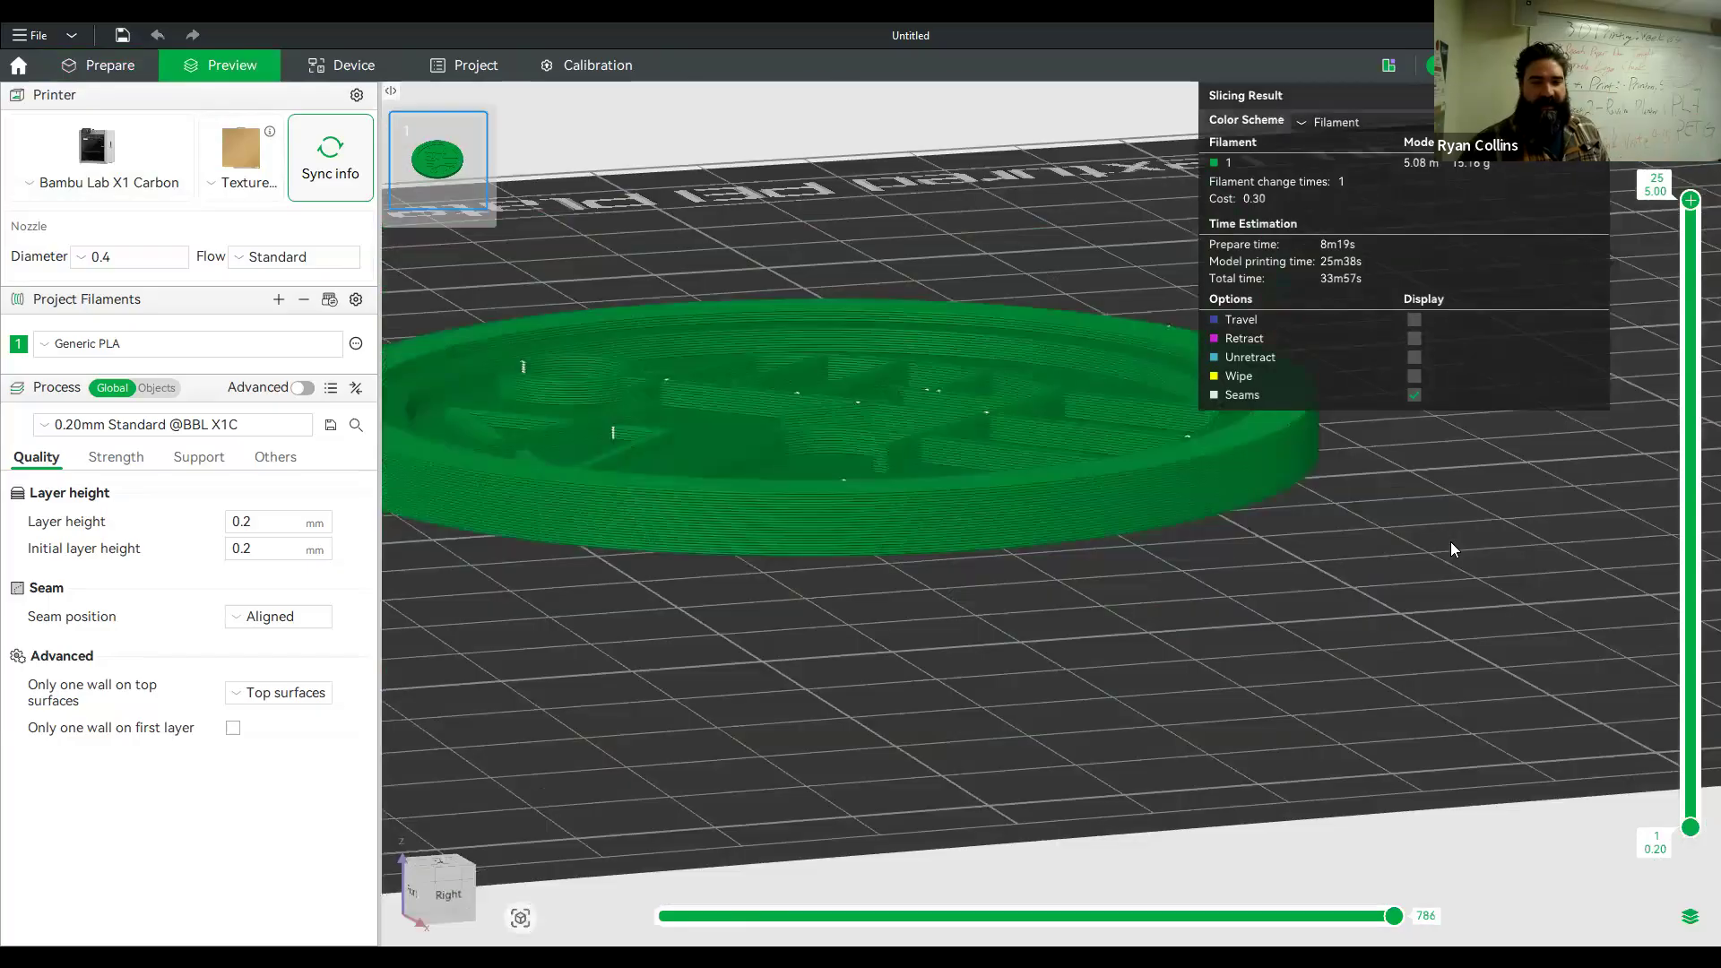
scroll(1012, 528, "up", 3)
right_click_drag(957, 496, 1052, 595)
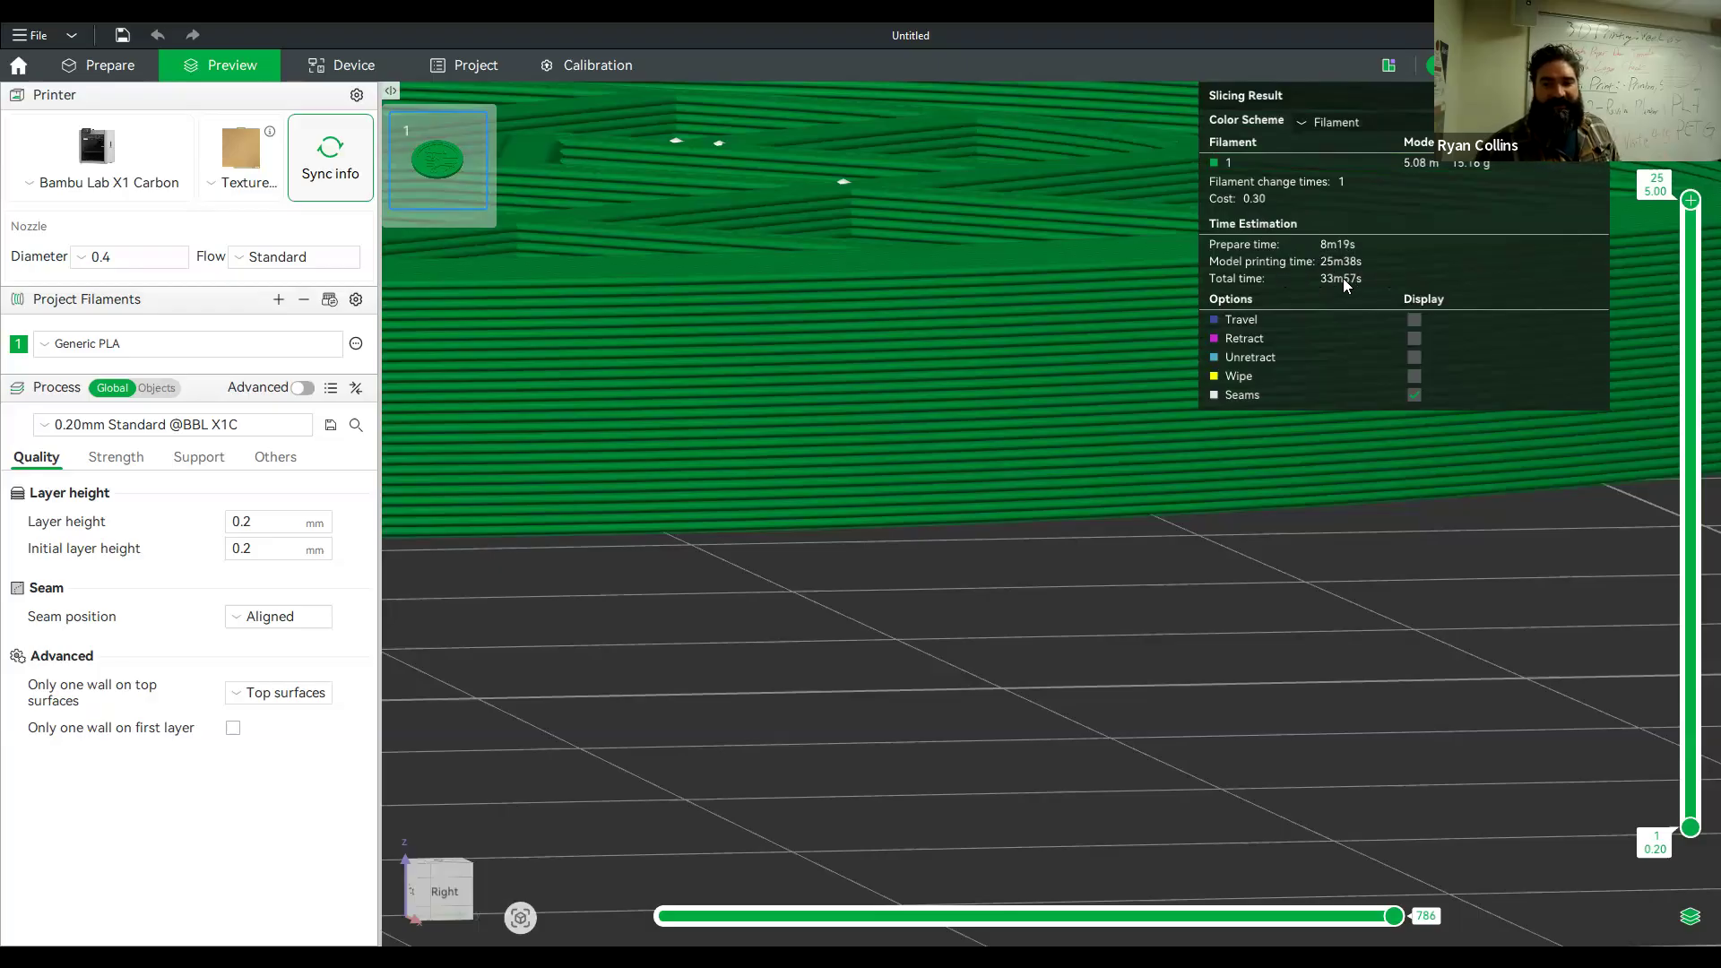
scroll(1201, 565, "down", 5)
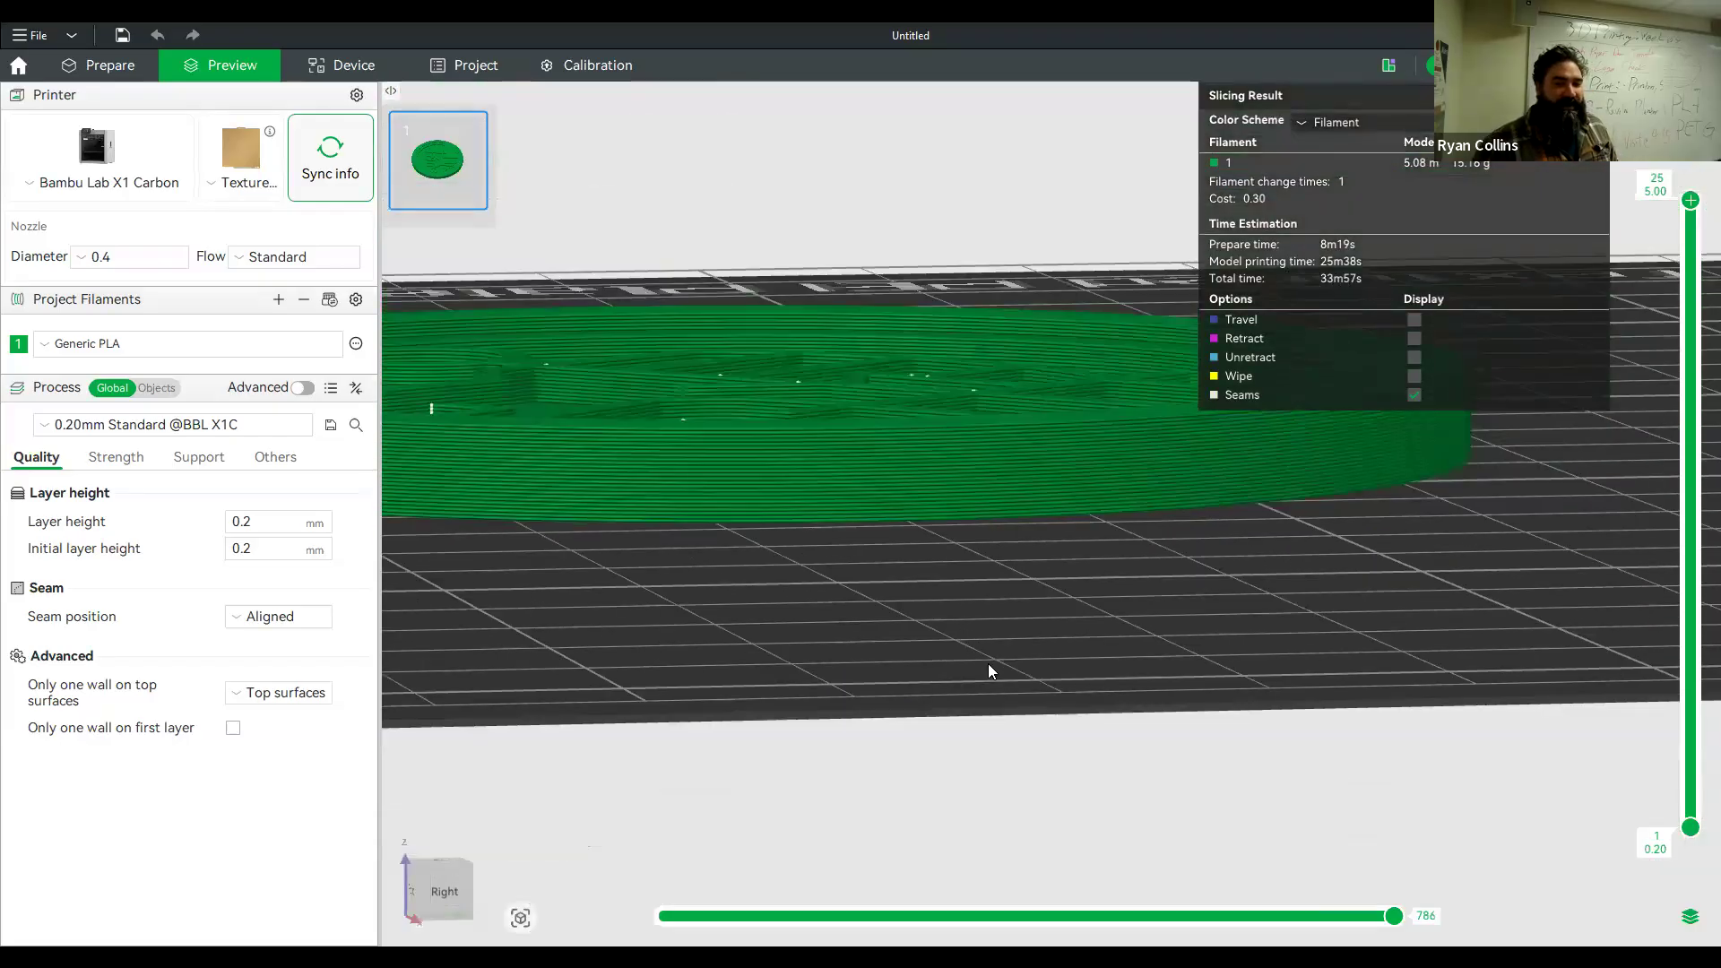
left_click_drag(988, 663, 995, 689)
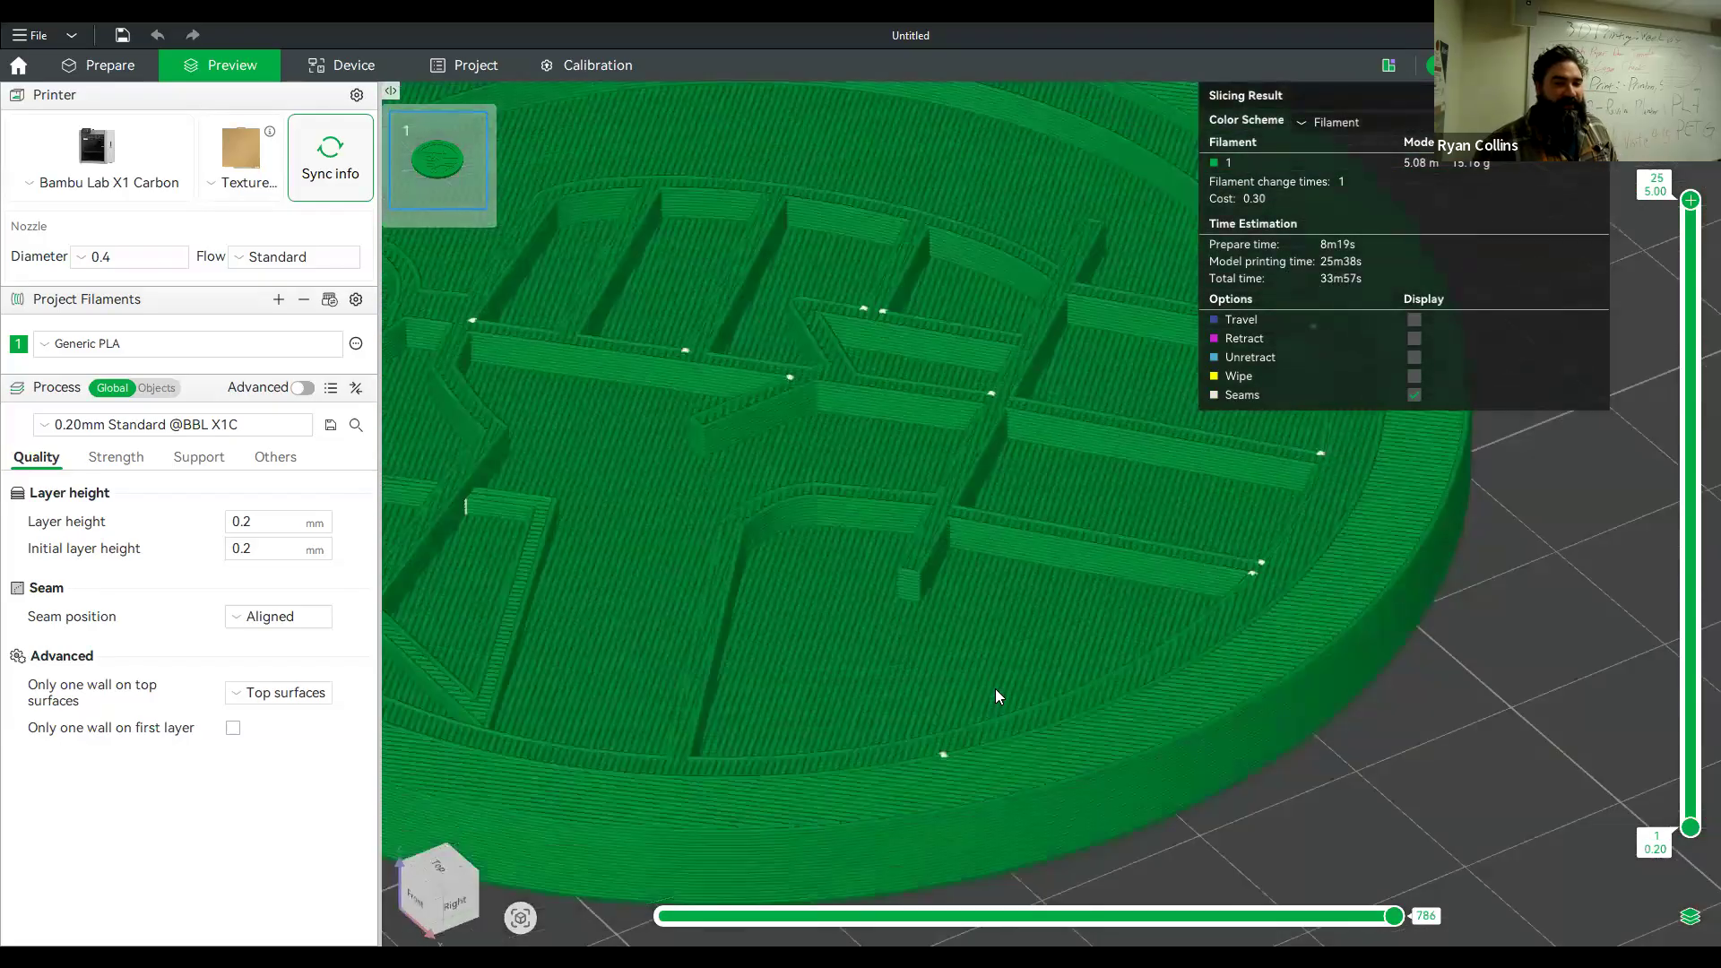
scroll(995, 679, "up", 5)
scroll(1177, 665, "down", 8)
left_click_drag(1256, 659, 1256, 653)
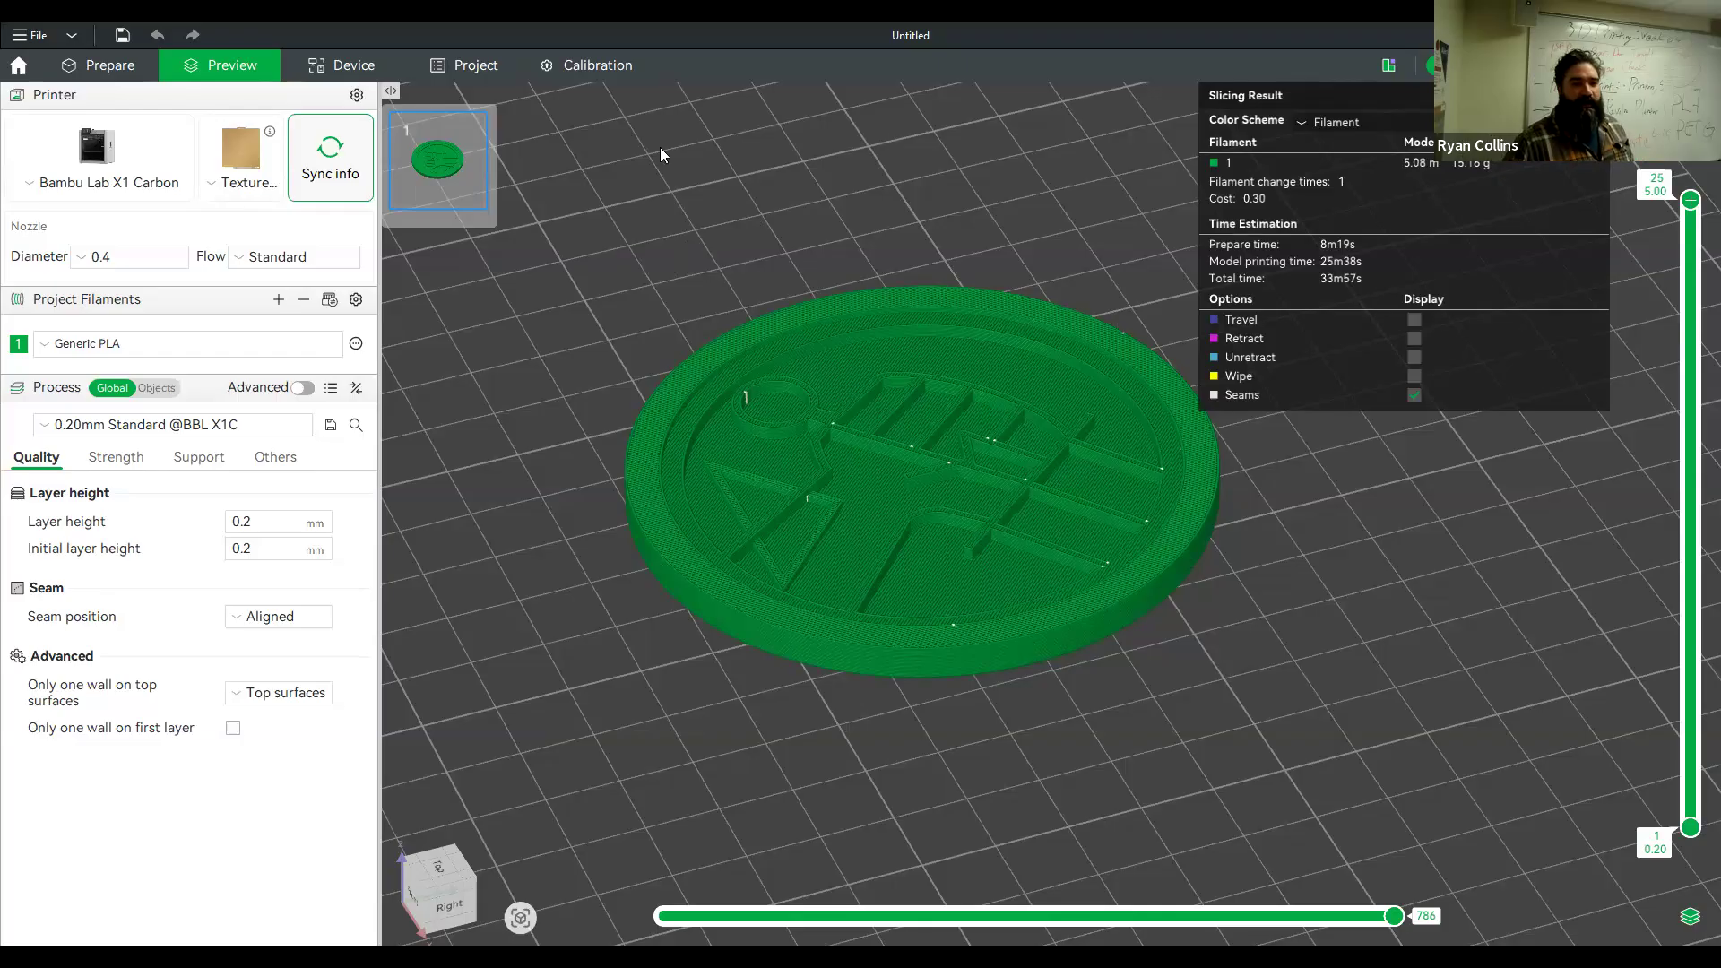
View the send print job dialog for the sliced disc and dismiss it without sending
left_click(319, 62)
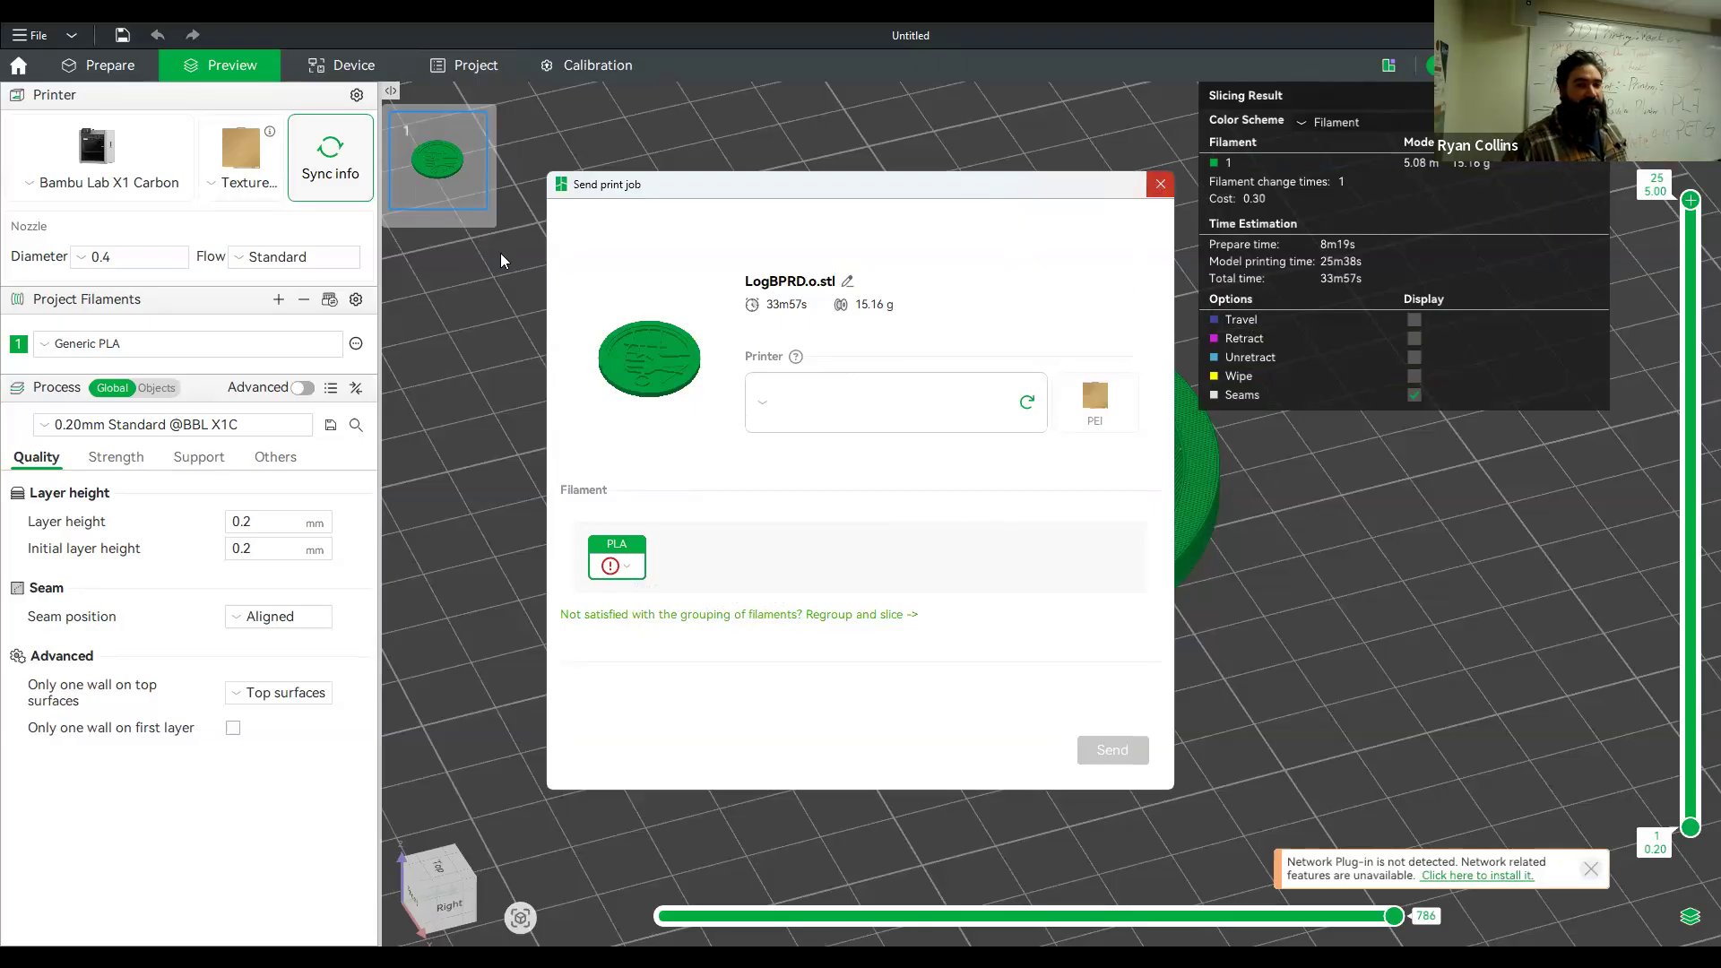
left_click(1157, 184)
Switch the printer back to the Prusa MK3S and slice the logo disc for it
left_click(107, 179)
left_click(76, 263)
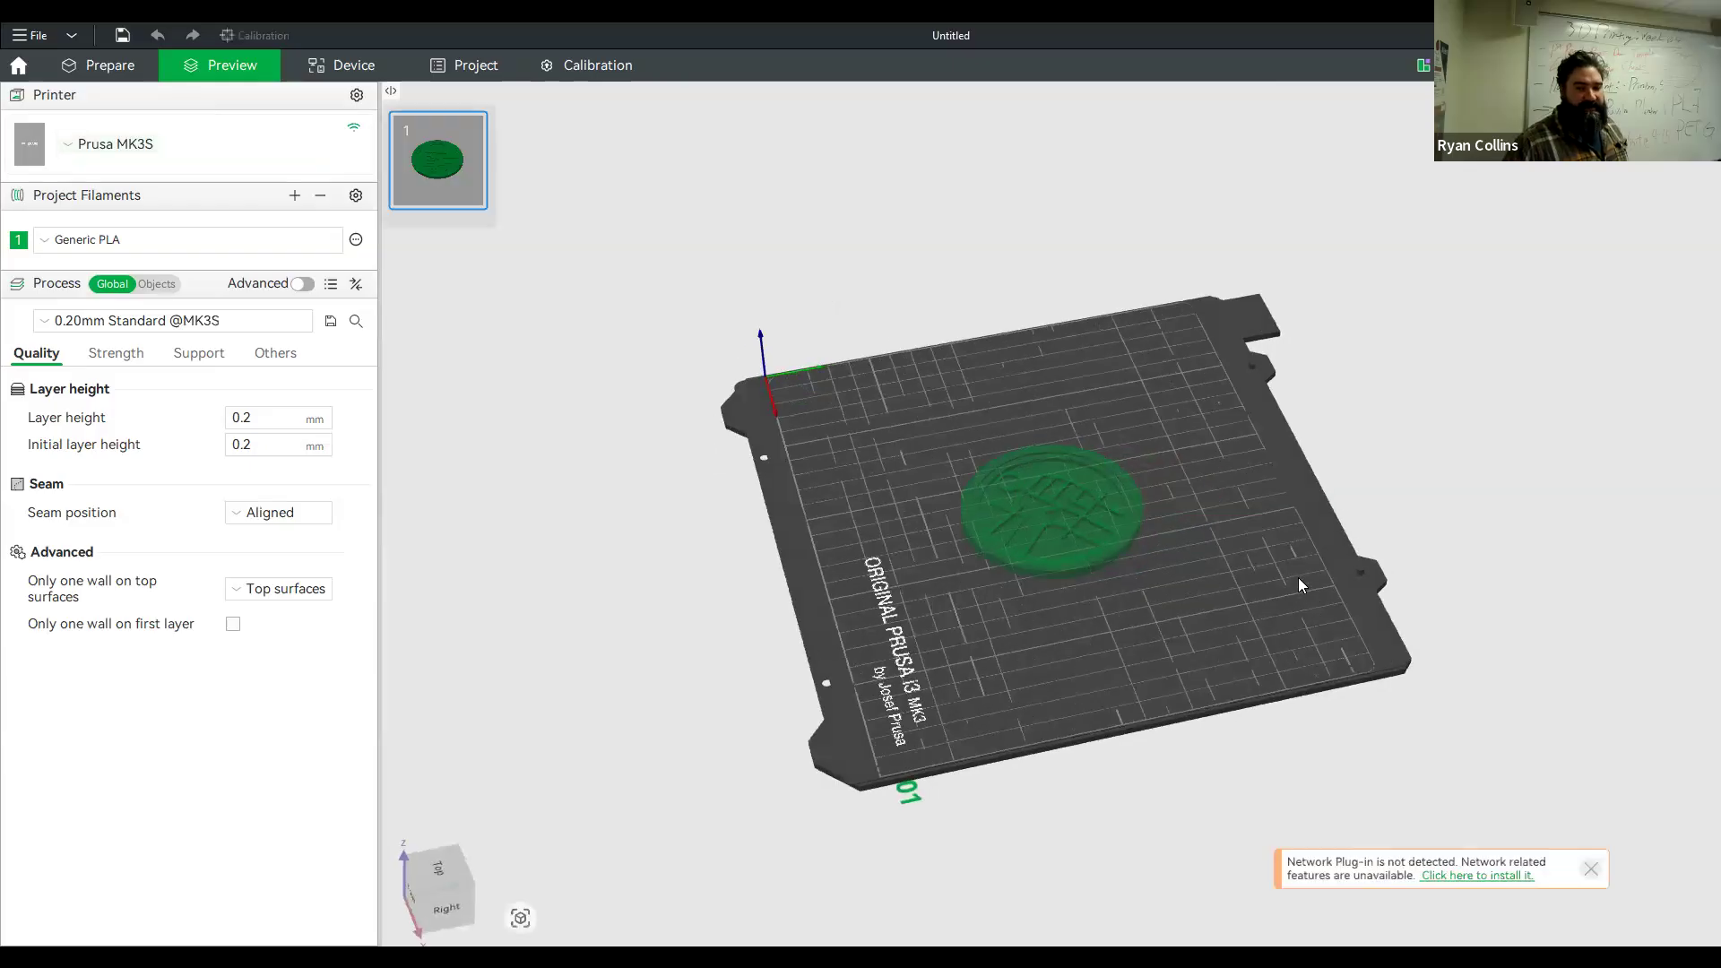
left_click_drag(1297, 577, 1075, 377)
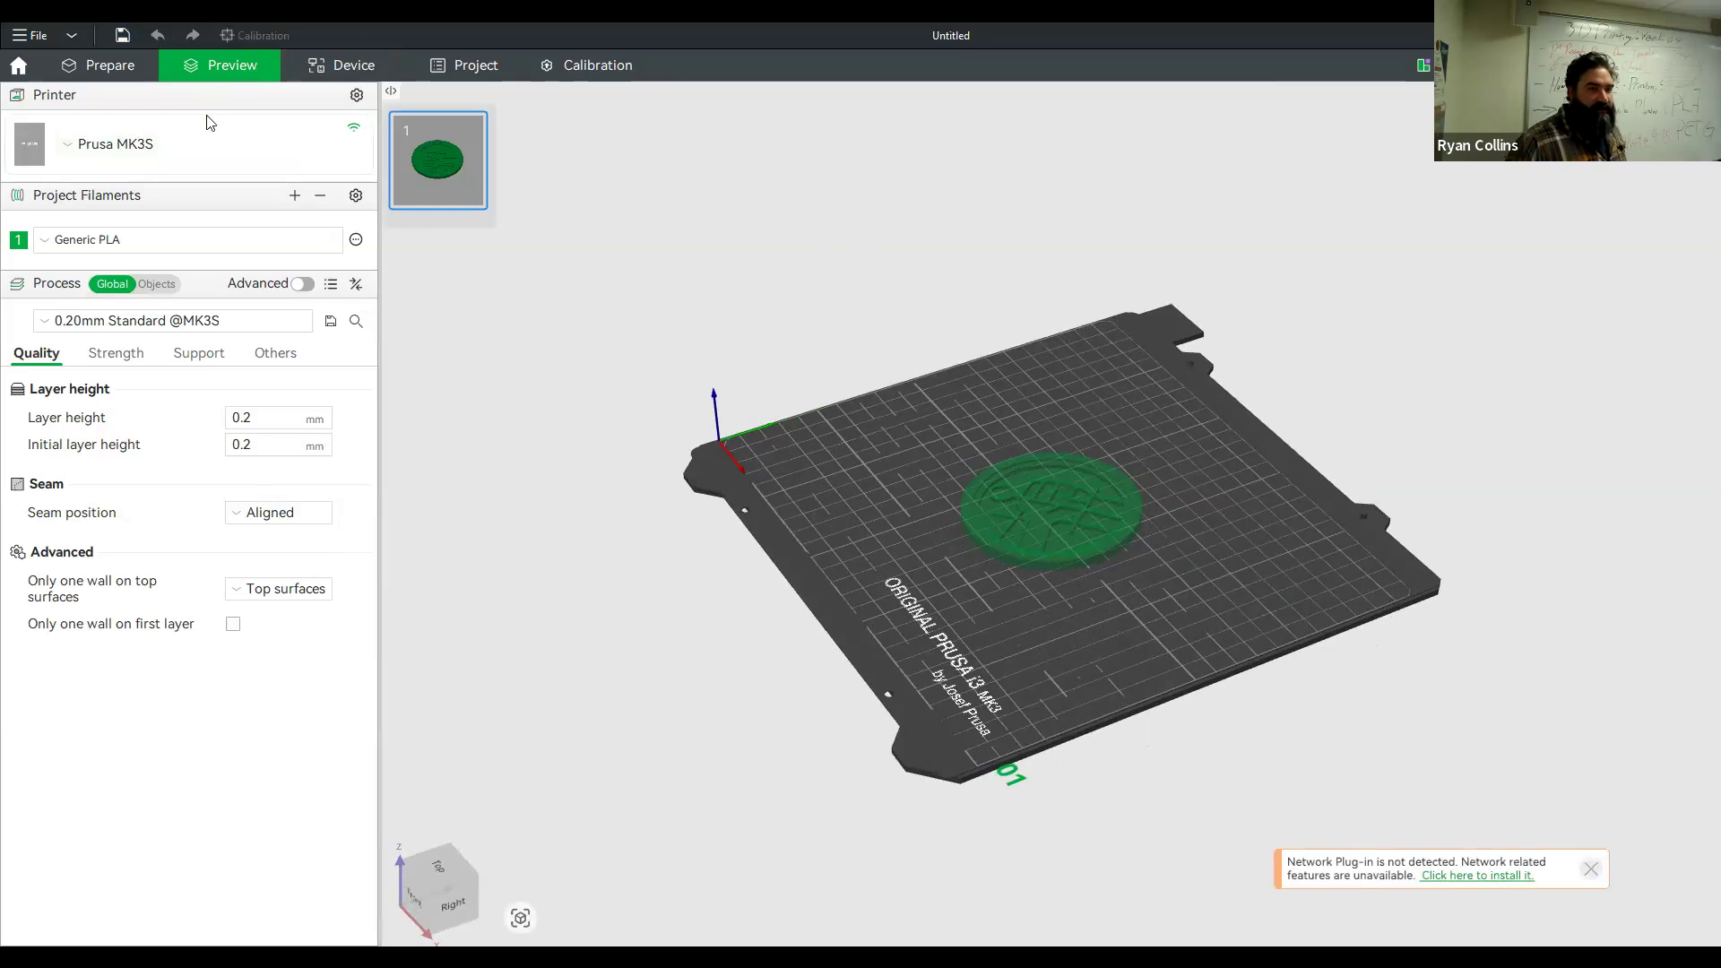
left_click_drag(1035, 609, 1038, 634)
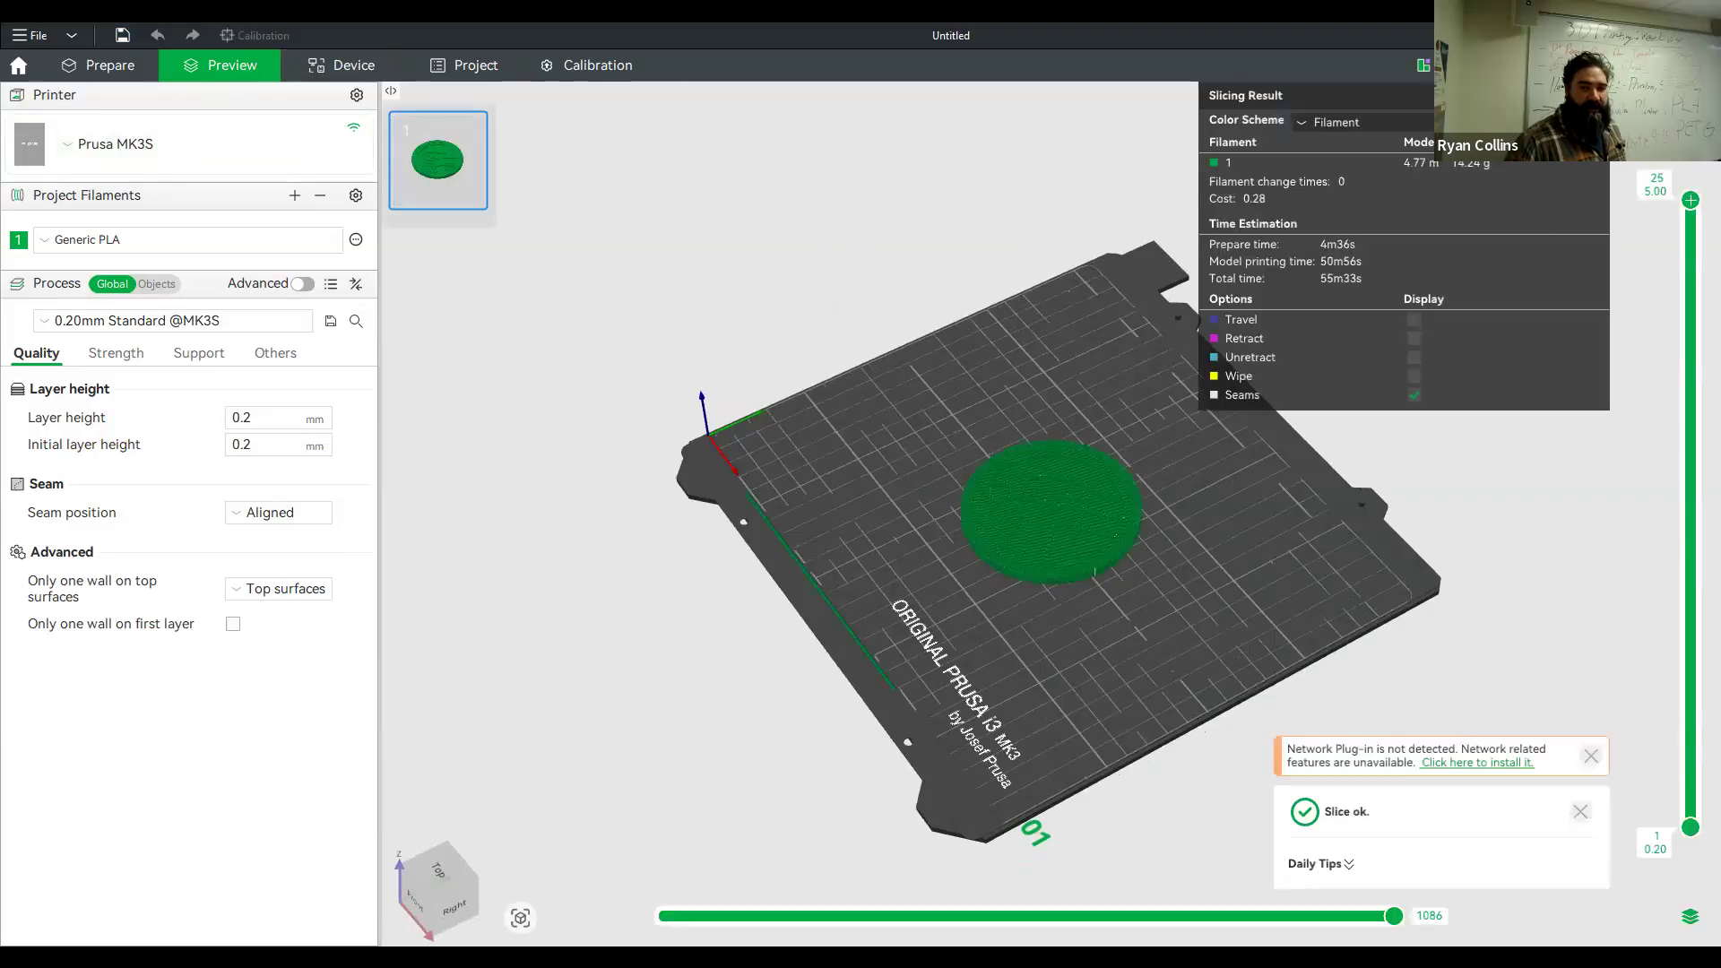
Export the sliced plate to the Downloads folder as the G-code file LogBPRD.o_PLA_55m33s
left_click_drag(1211, 579, 1215, 814)
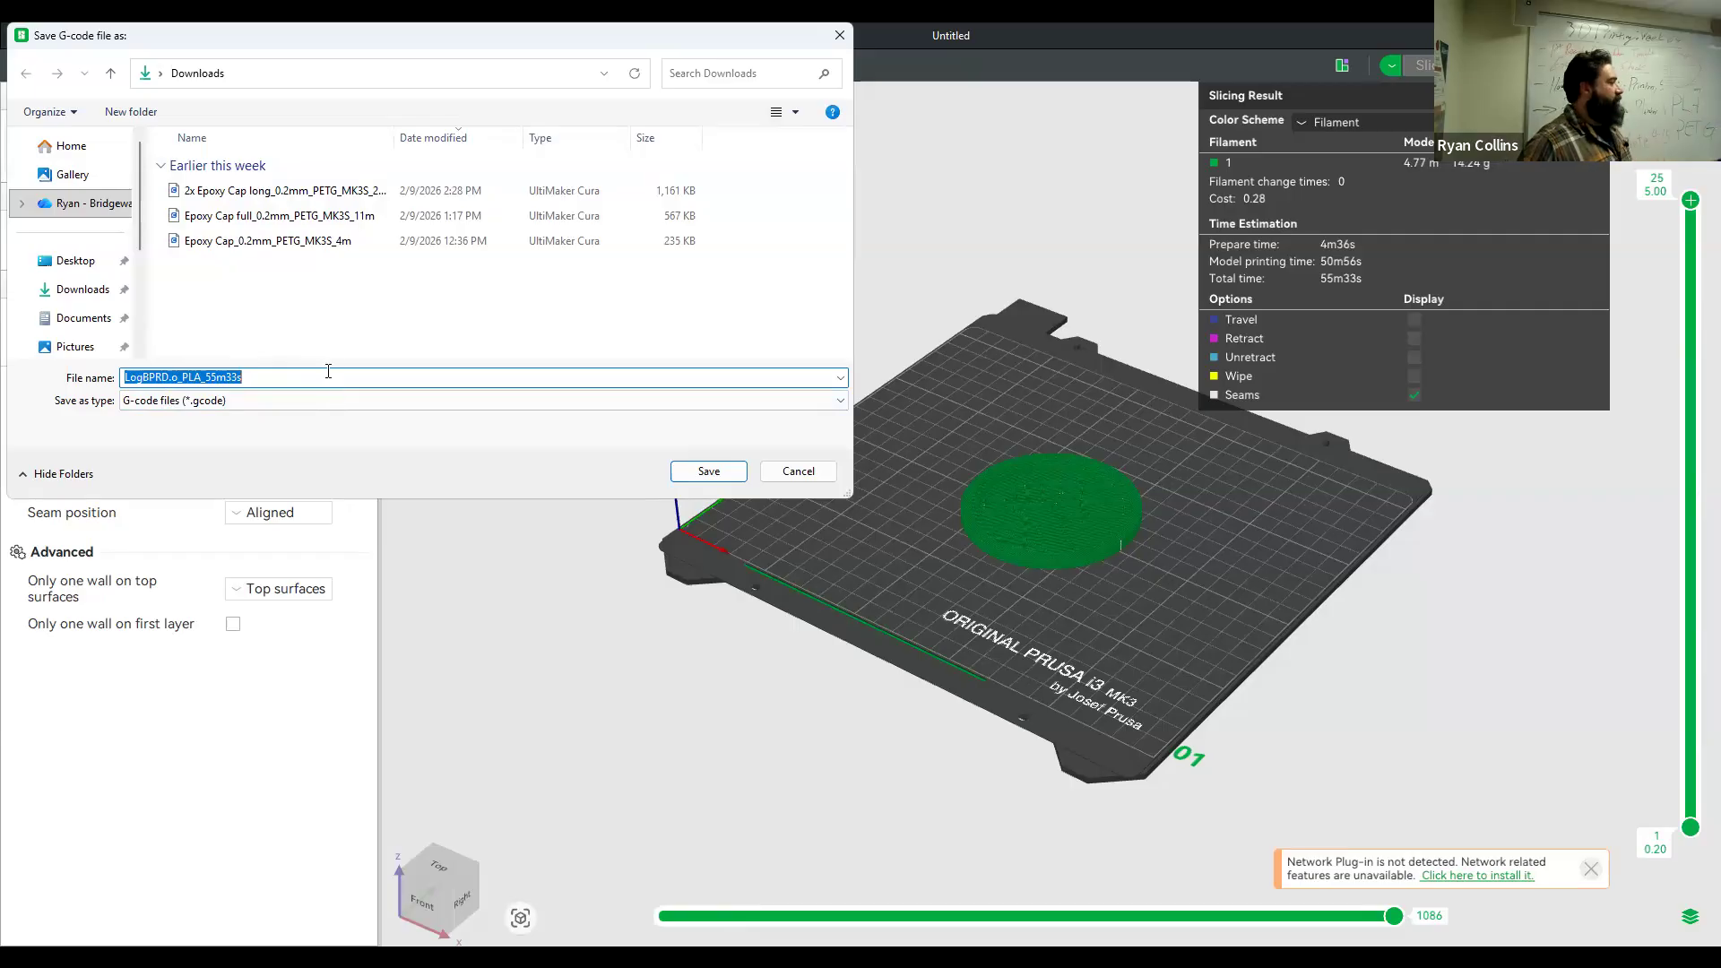
left_click(707, 471)
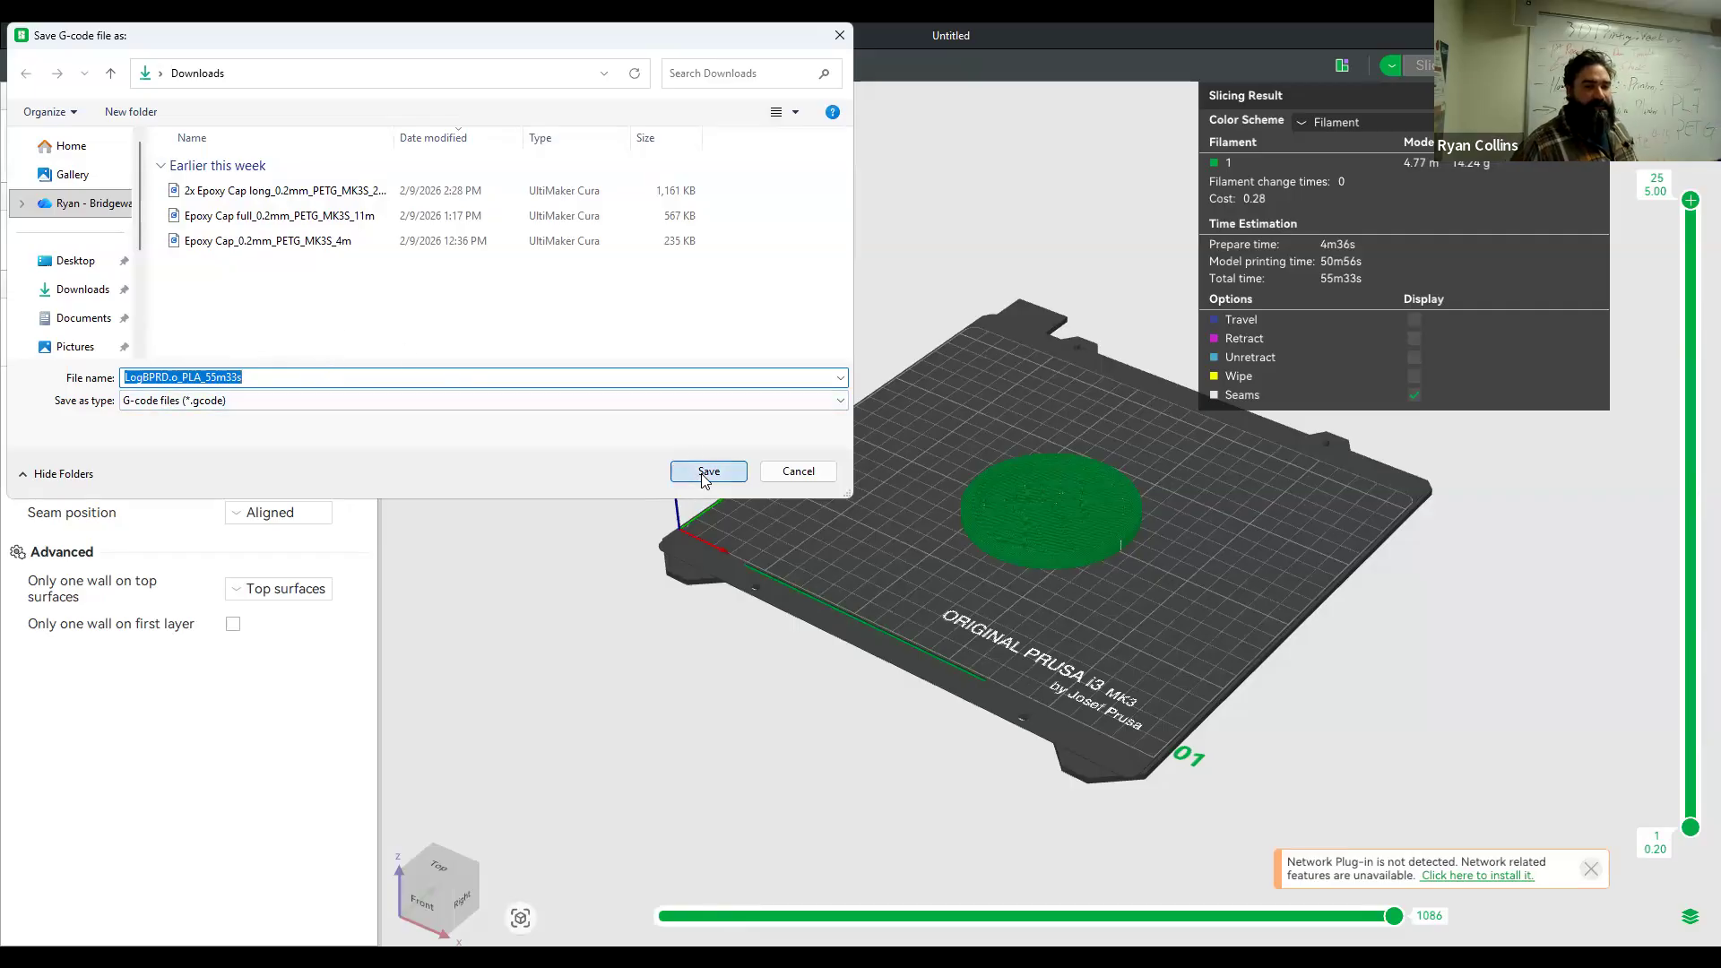